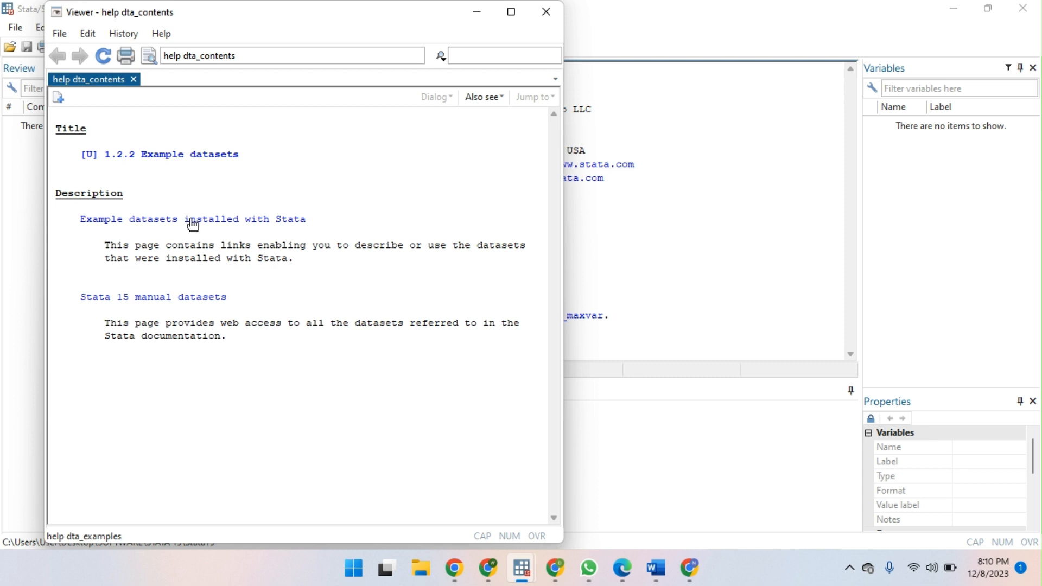
# Load nlsw88.dta from the list of example datasets installed with Stata.
pyautogui.click(204, 223)
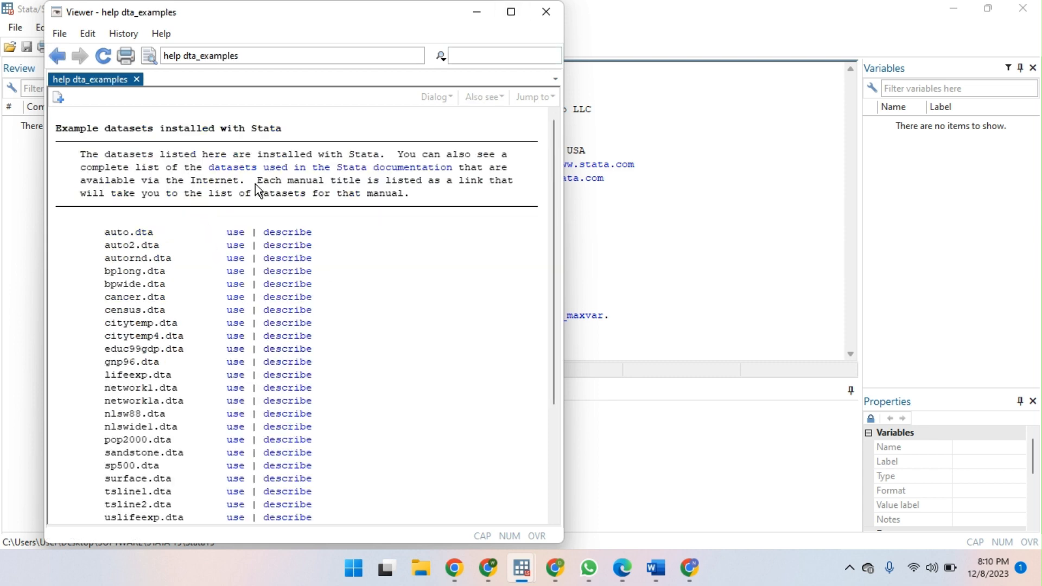
pyautogui.scroll(-4, 230, 355)
pyautogui.scroll(3, 230, 355)
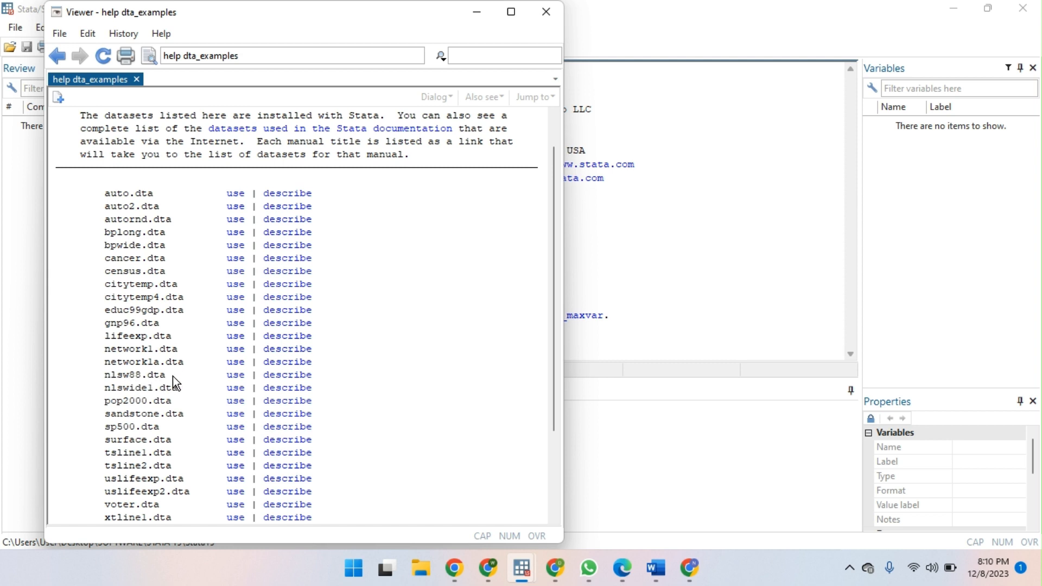
pyautogui.click(235, 381)
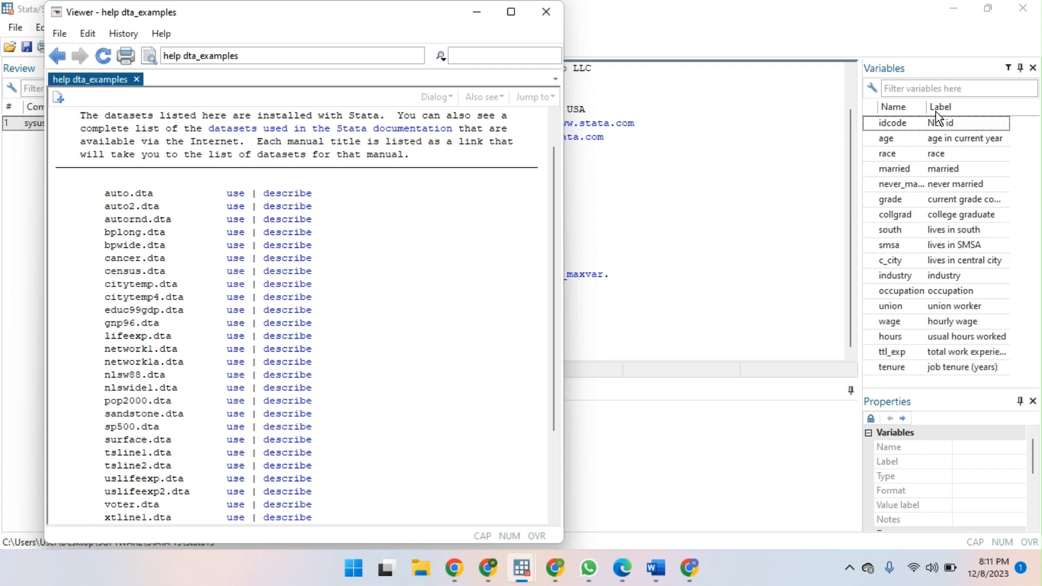
# Widen the variable Name column to fit the full names and slightly narrow the Variables pane.
pyautogui.moveTo(927, 110); pyautogui.dragTo(939, 110)
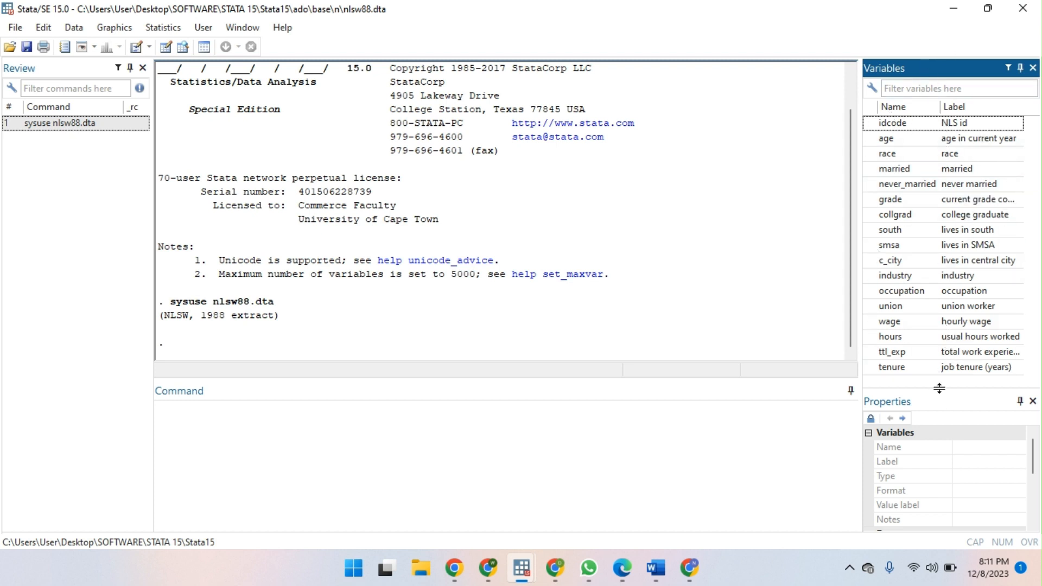
pyautogui.moveTo(937, 388); pyautogui.dragTo(958, 387)
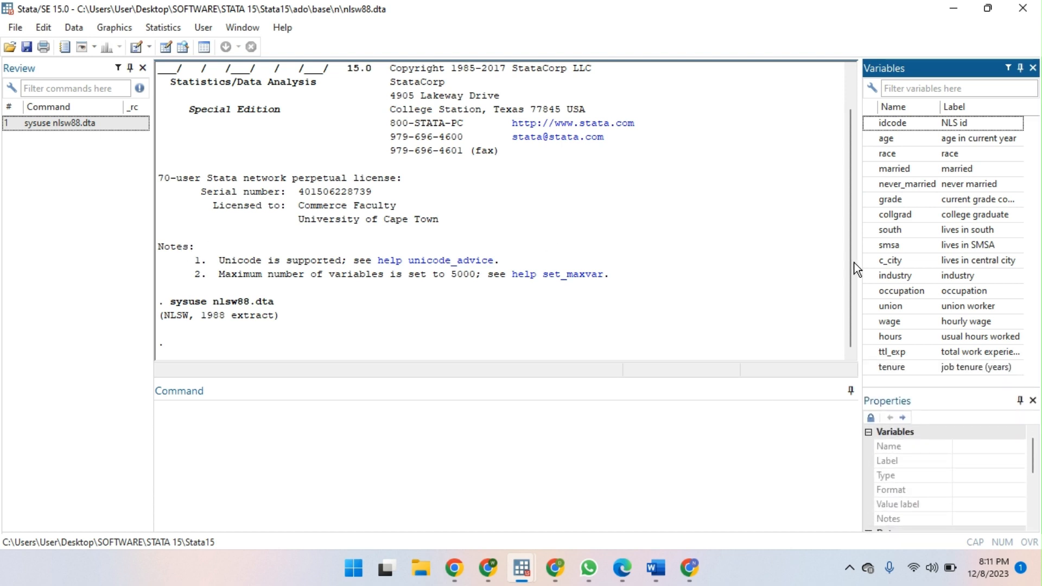
pyautogui.moveTo(863, 262)
pyautogui.mouseDown()
pyautogui.moveTo(777, 266)
pyautogui.moveTo(872, 268)
pyautogui.mouseUp()
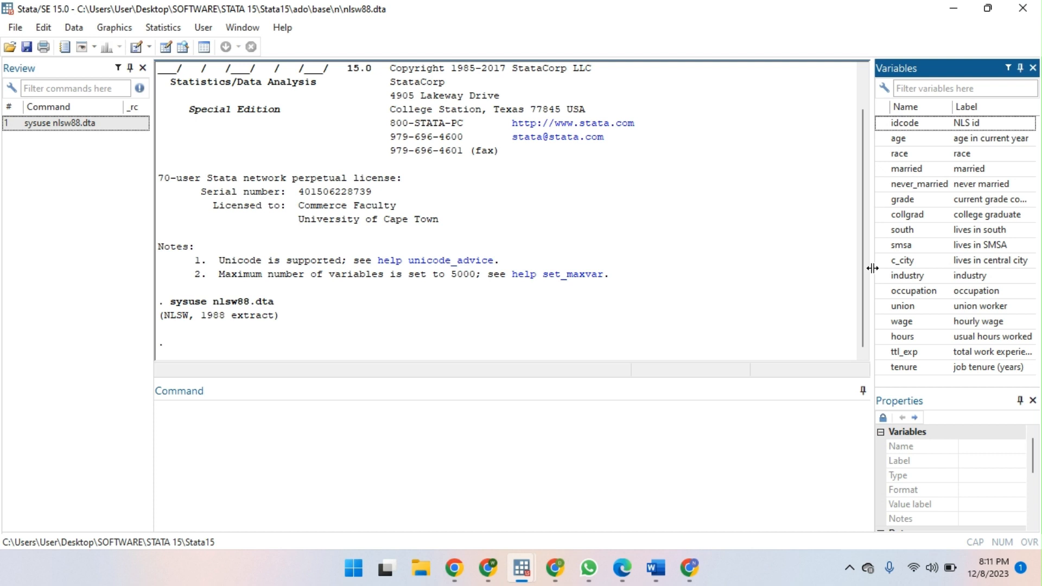
pyautogui.click(385, 428)
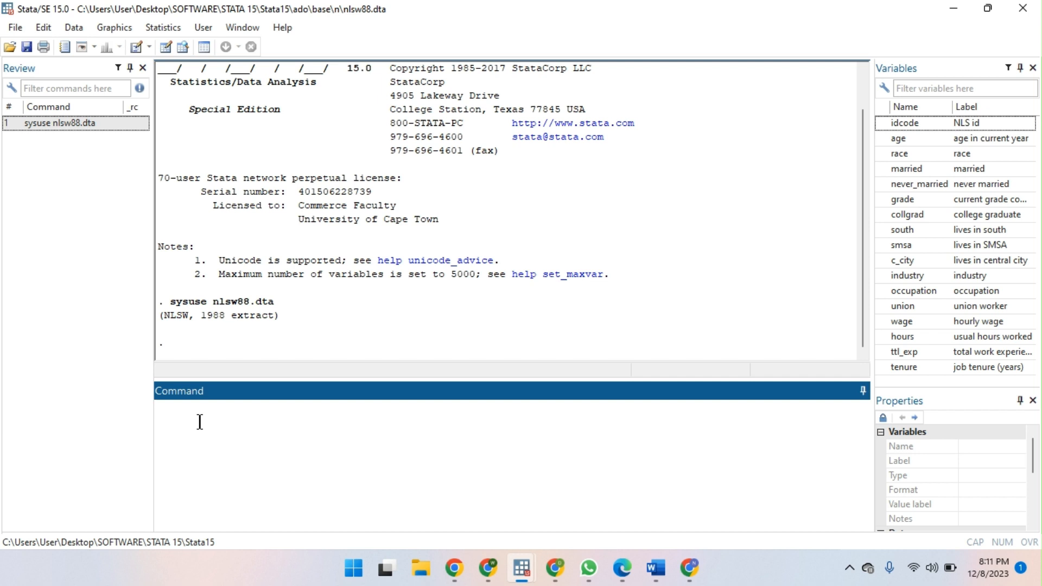
# Switch to the Word notes and start a new line with "*-" below the "nlsw88- use" instruction.
pyautogui.click(655, 568)
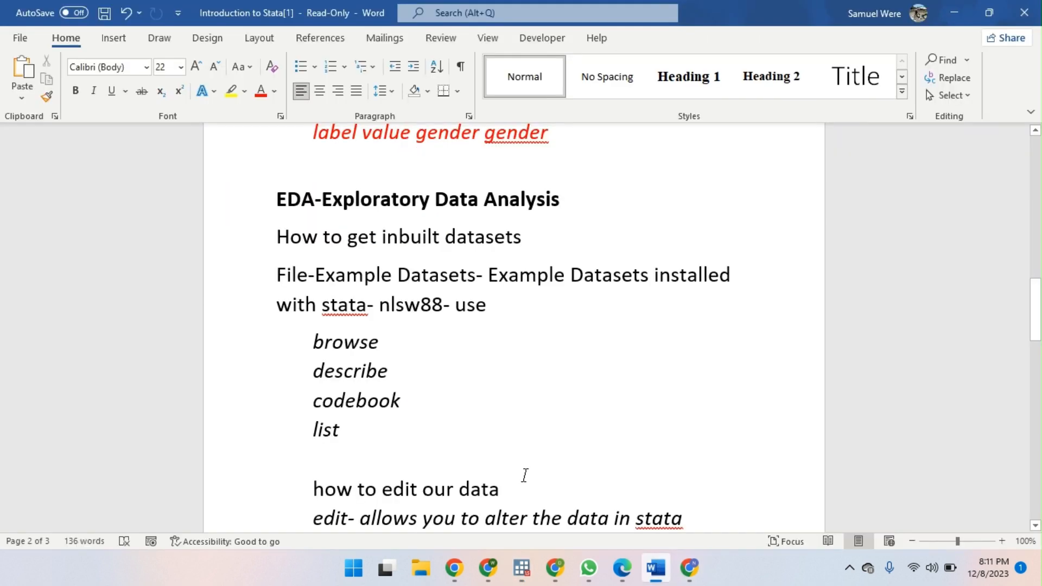
pyautogui.click(492, 307)
pyautogui.press('Return')
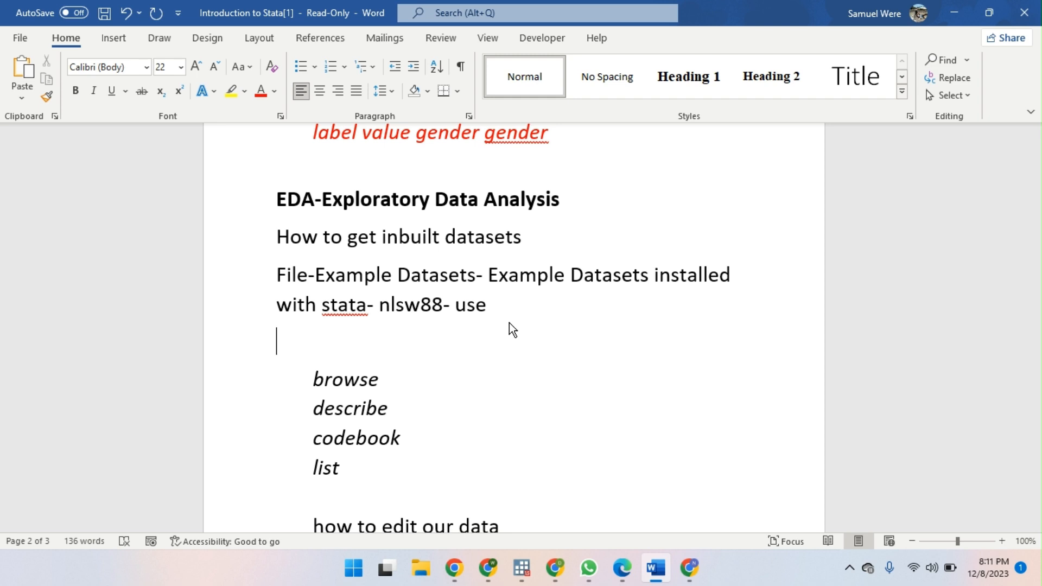
pyautogui.write('*')
pyautogui.press('BackSpace')
pyautogui.press('BackSpace')
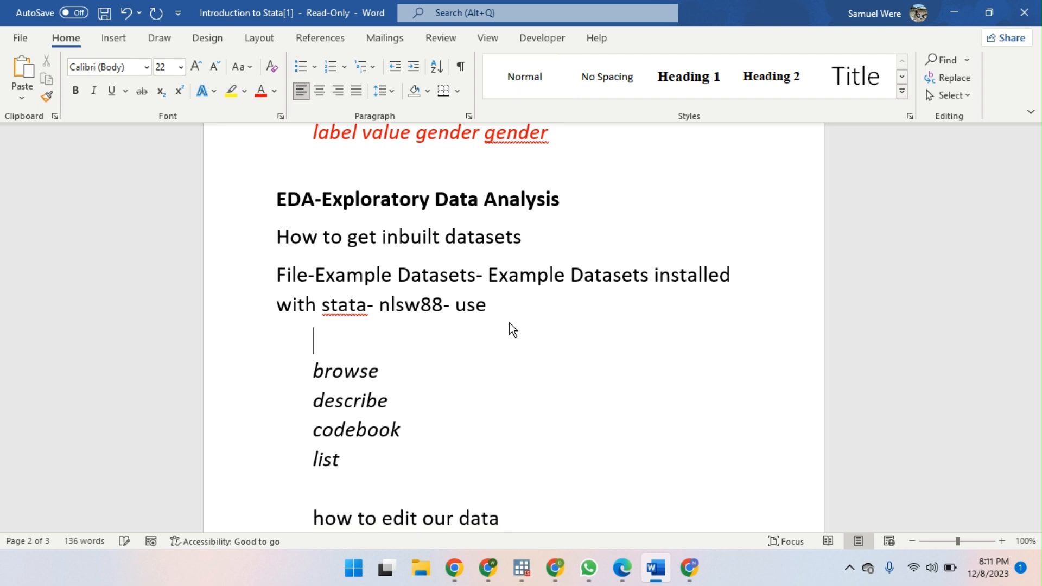
pyautogui.write('*')
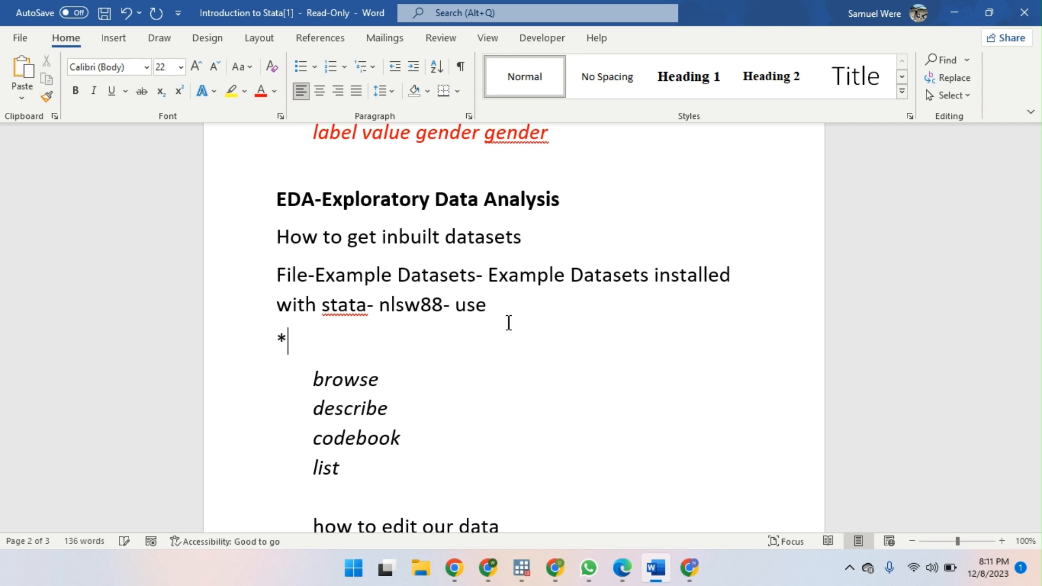
pyautogui.write(' -')
pyautogui.press('Left')
pyautogui.press('Left')
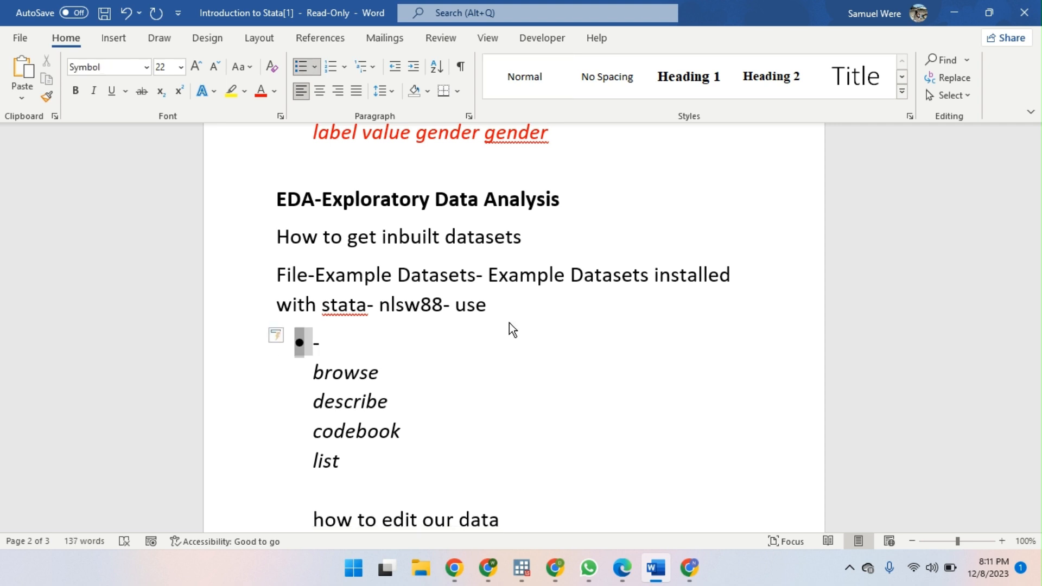
pyautogui.press('BackSpace')
pyautogui.press('BackSpace')
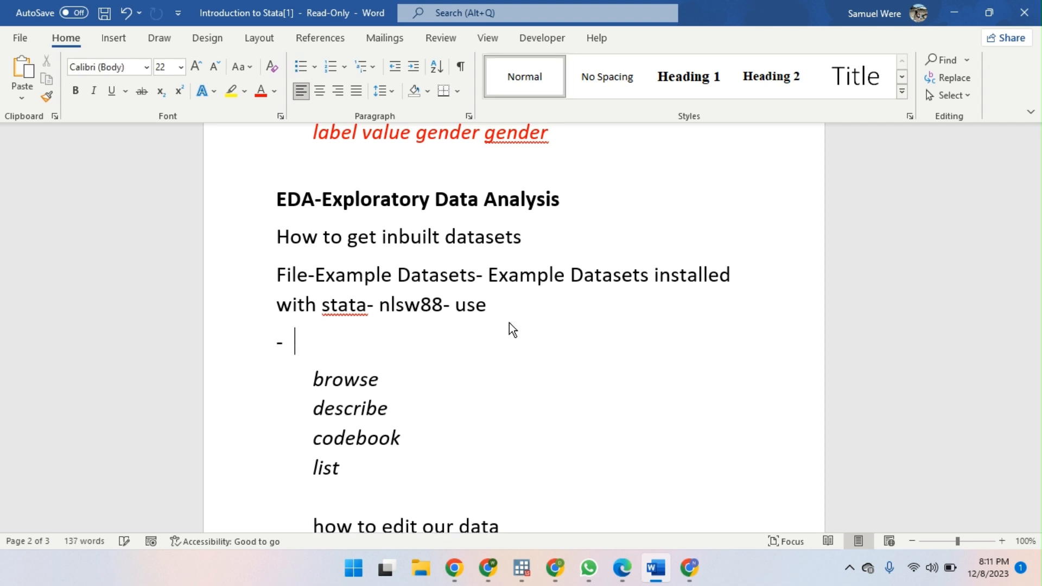
pyautogui.write('*')
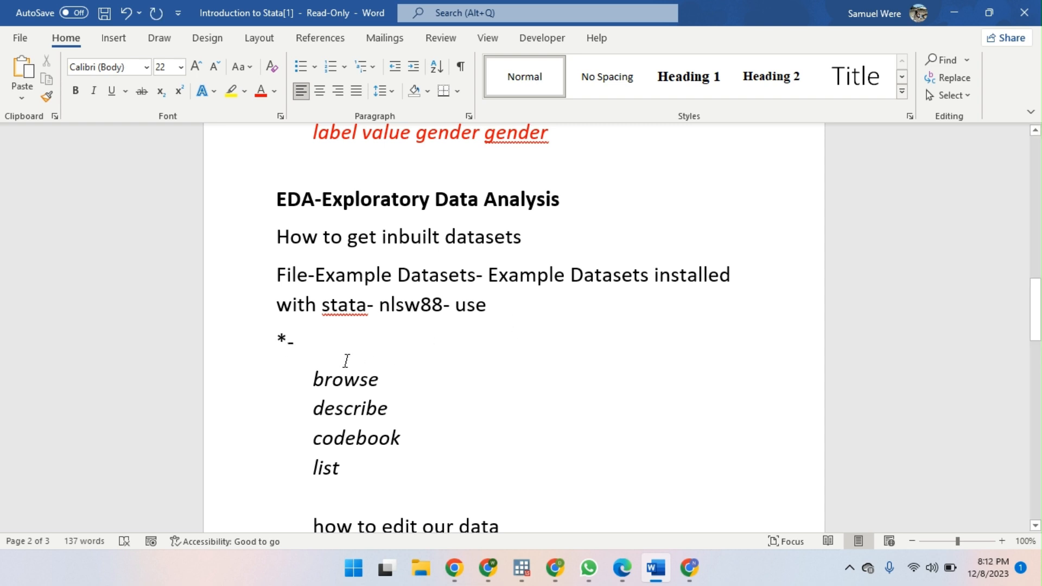
# Complete the asterisk line in the notes with the text "this is used for commenting".
pyautogui.click(319, 348)
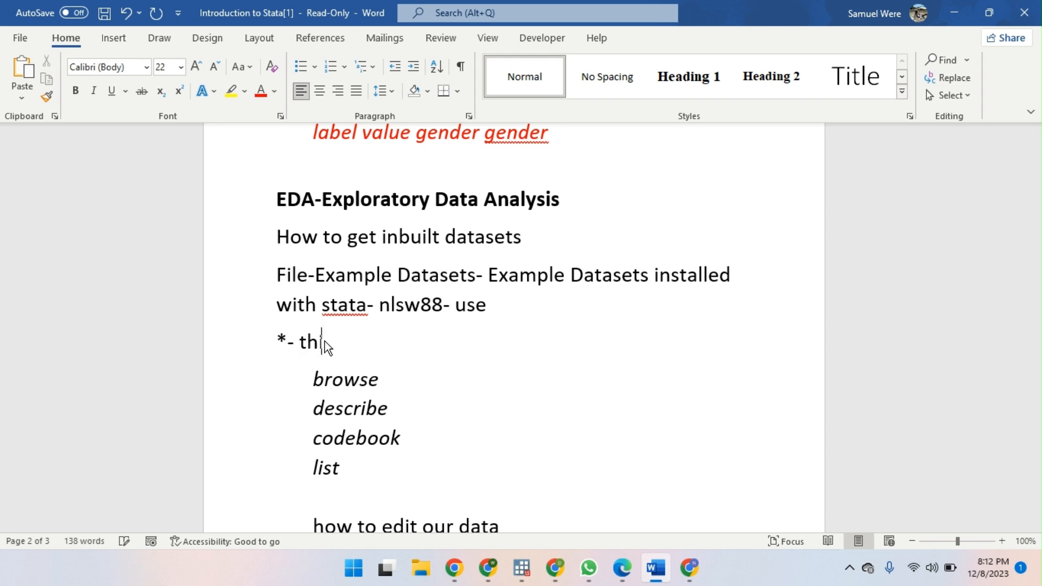
pyautogui.write('this is used fr')
pyautogui.press('BackSpace')
pyautogui.press('BackSpace')
pyautogui.write('or')
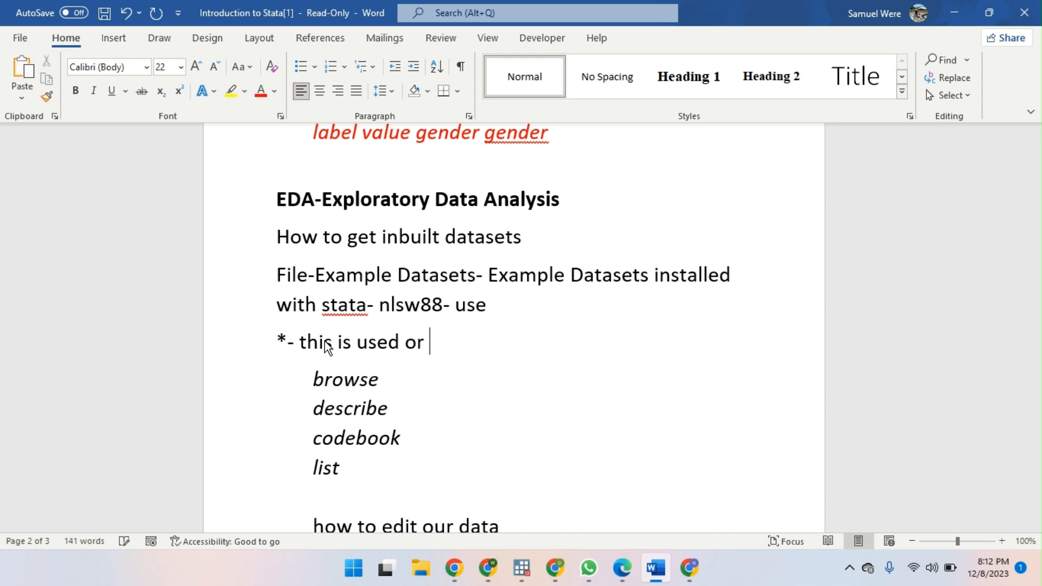
pyautogui.press('BackSpace')
pyautogui.press('BackSpace')
pyautogui.write('for co')
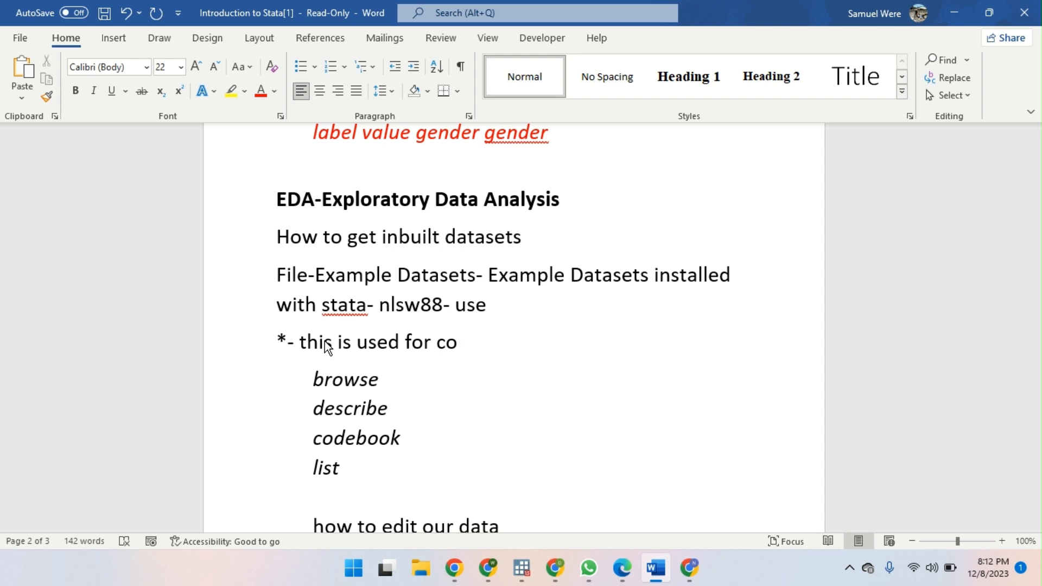
pyautogui.write('mmenting')
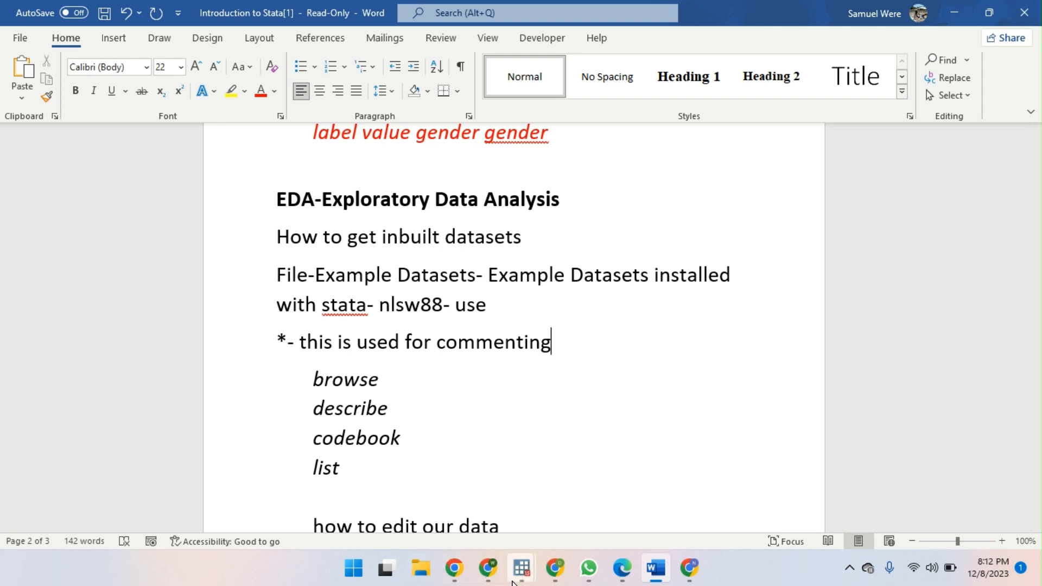
# Switch to Stata and run the comment line "* DATA EXPLORATION".
pyautogui.moveTo(514, 581)
pyautogui.click(507, 520)
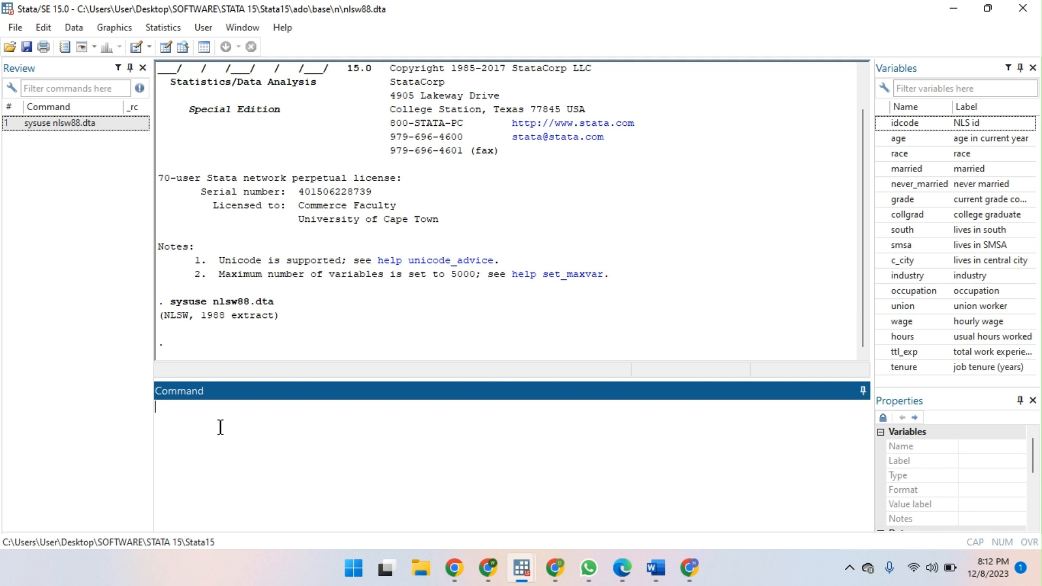
pyautogui.write('*')
pyautogui.press('capslock')
pyautogui.write('DATA EXPLORATIO')
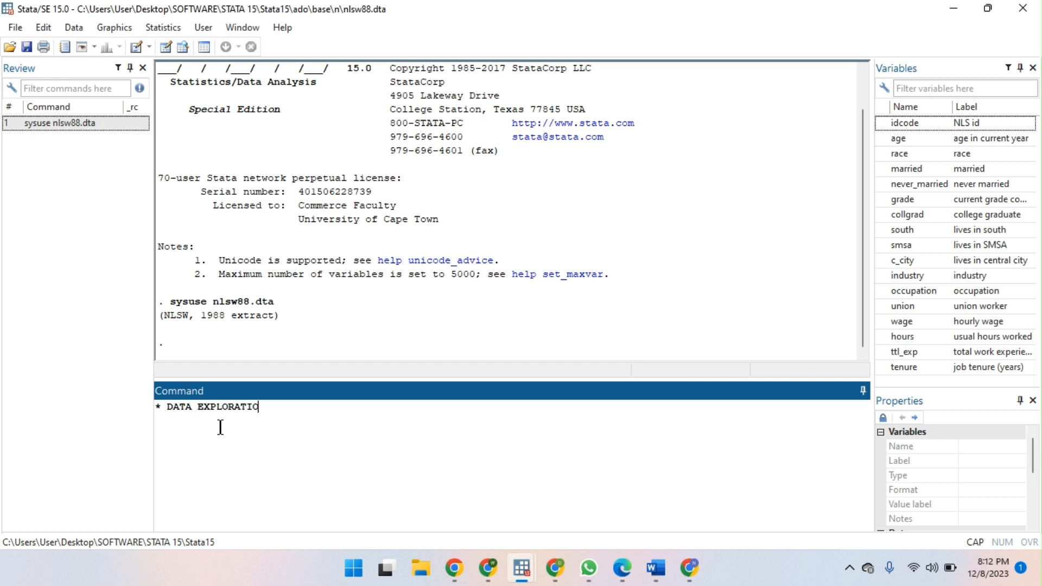
pyautogui.write('N')
pyautogui.press('Return')
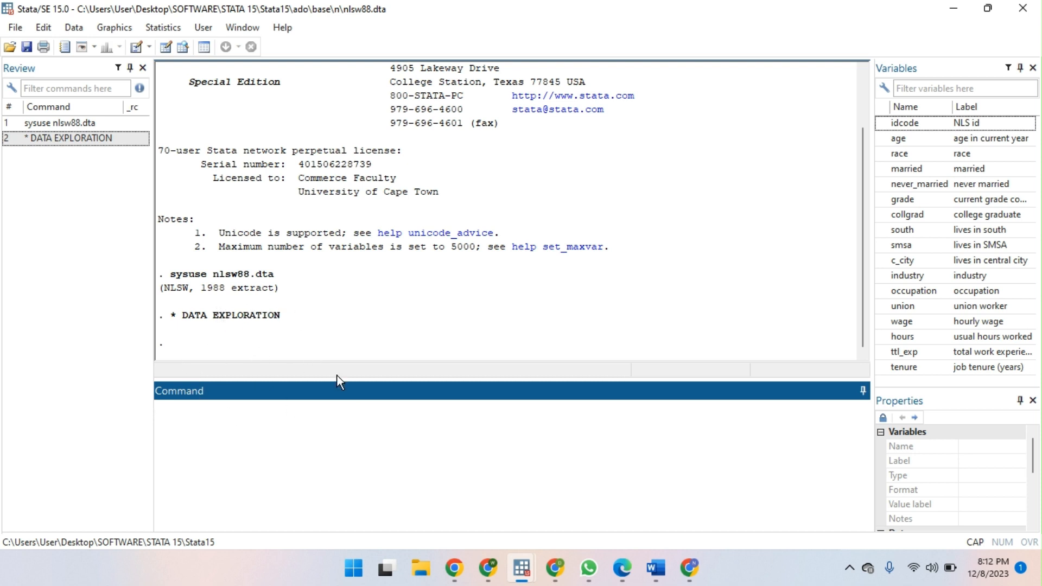
# Run the br command to open the dataset for browsing.
pyautogui.click(222, 411)
pyautogui.press('capslock')
pyautogui.write('br')
pyautogui.press('Return')
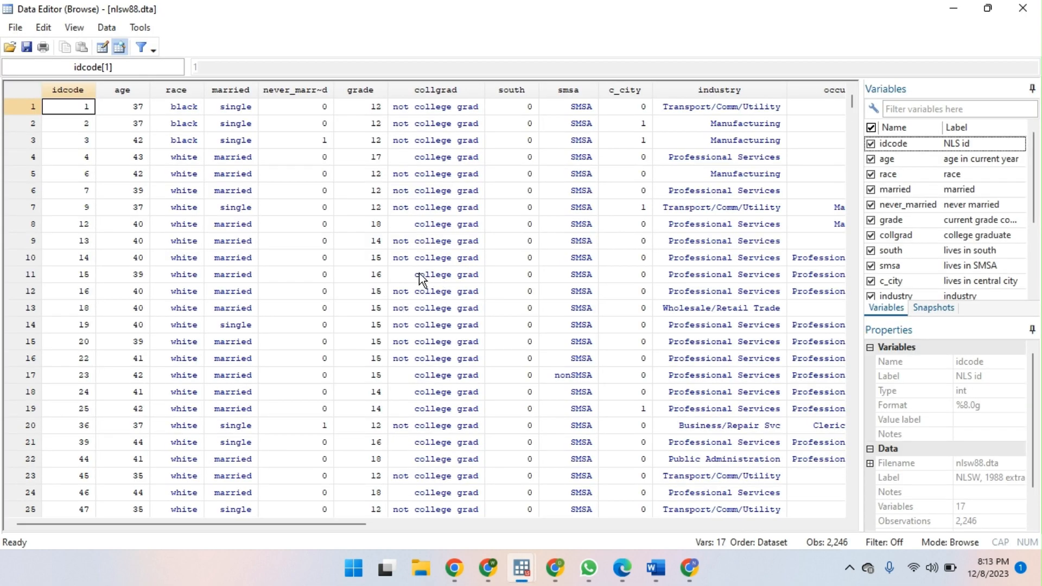
# Examine the dataset's variable columns, such as idcode, age, race, never_married, grade, south and c_city.
pyautogui.hscroll(10, 419, 272)
pyautogui.hscroll(-10, 419, 272)
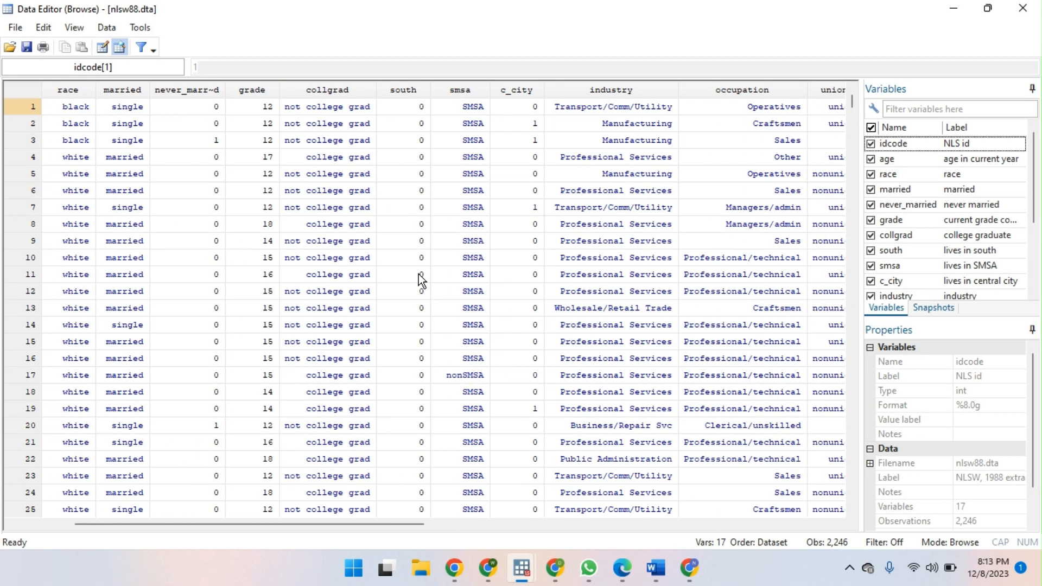
pyautogui.click(76, 96)
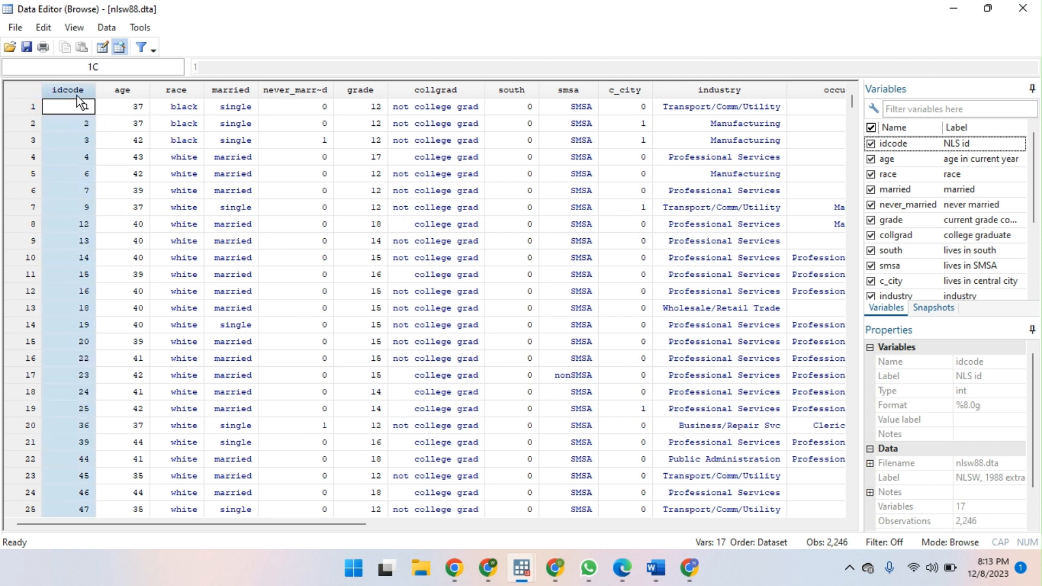
pyautogui.click(112, 90)
pyautogui.click(88, 91)
pyautogui.click(110, 93)
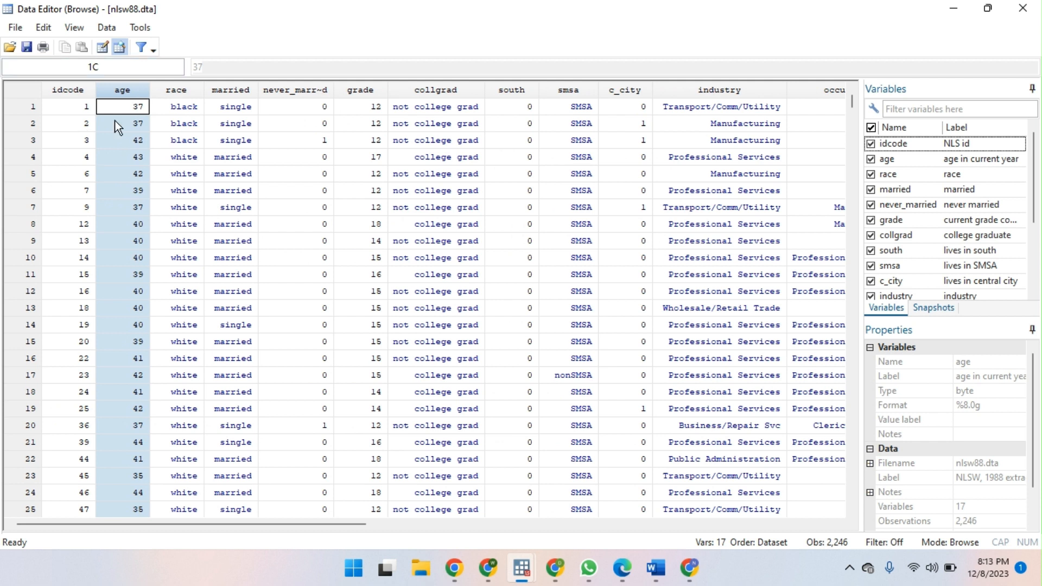
pyautogui.click(301, 88)
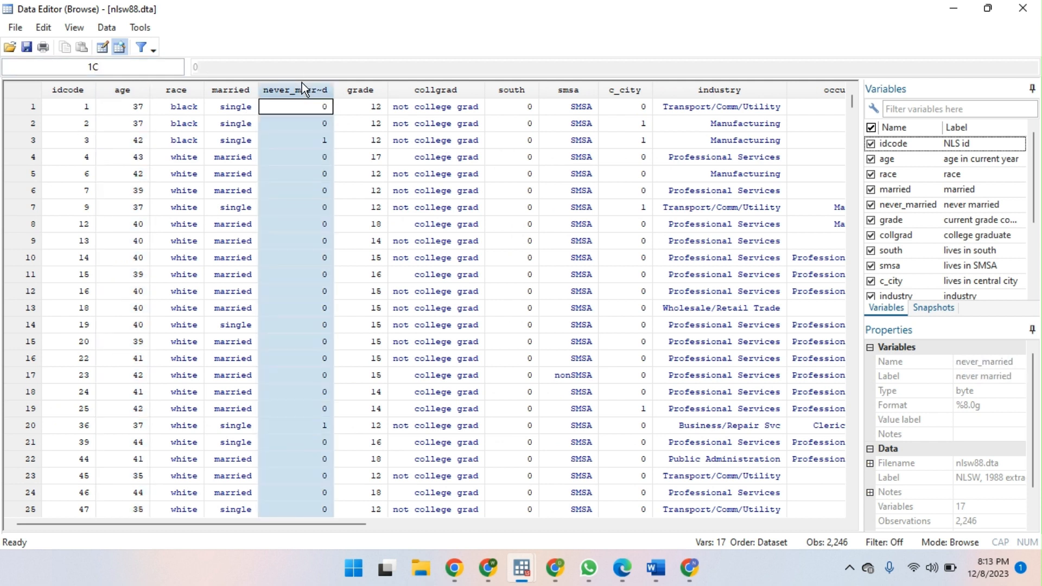
pyautogui.click(352, 91)
pyautogui.click(514, 90)
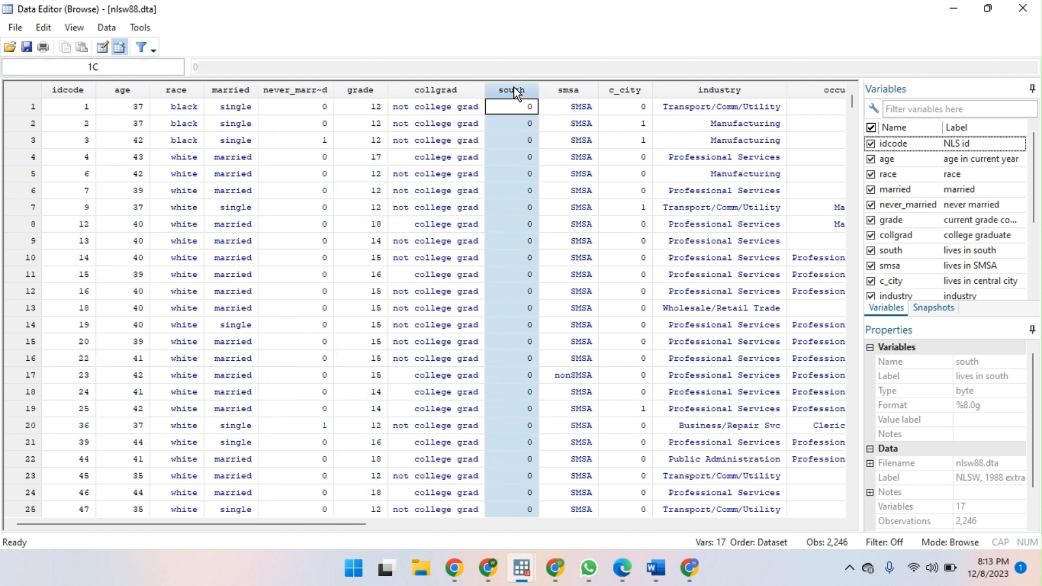
pyautogui.click(613, 91)
pyautogui.click(183, 93)
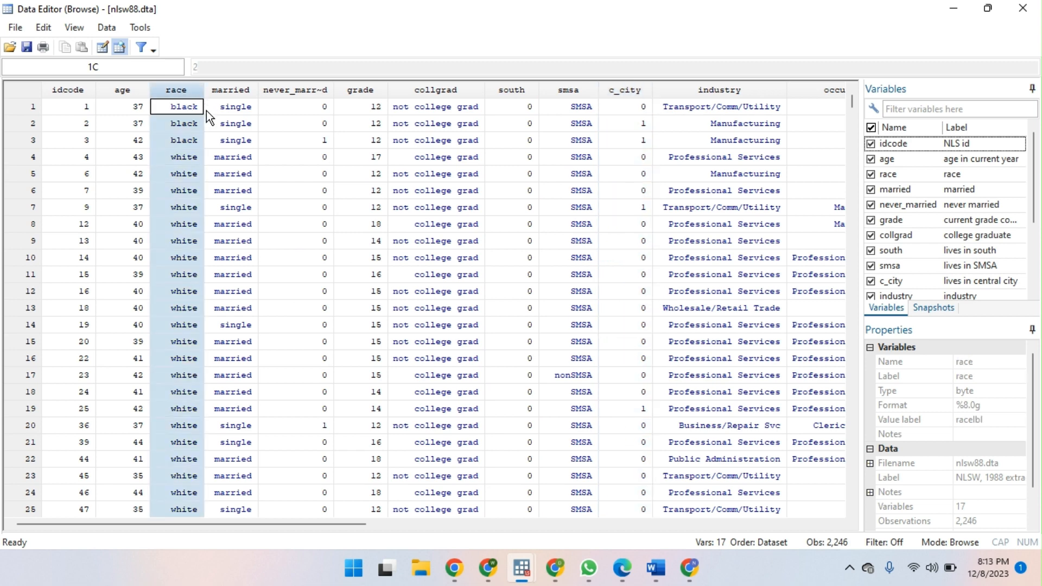
pyautogui.click(287, 173)
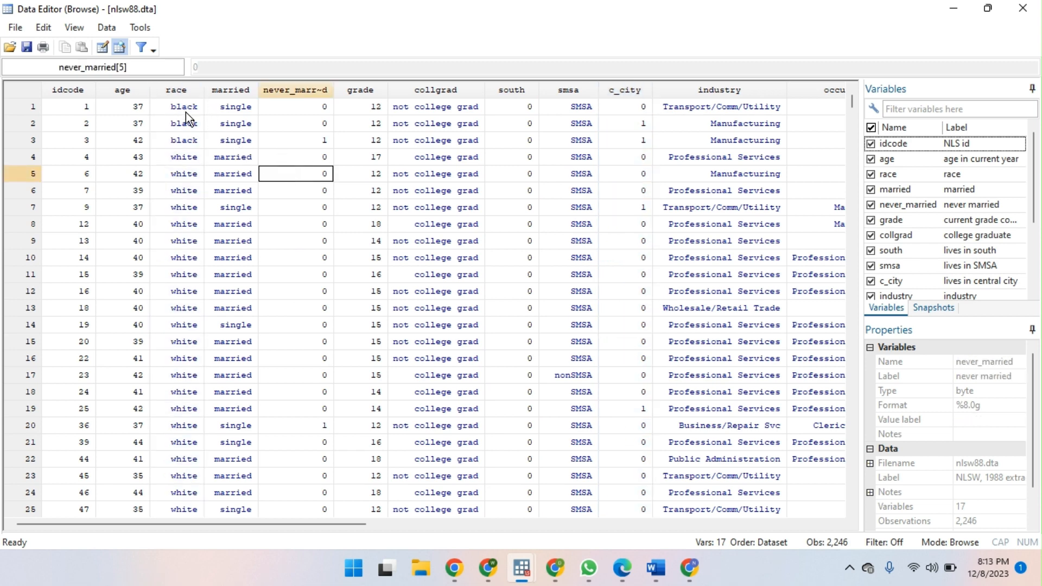
# Look through the observations down the dataset and return to the first rows.
pyautogui.scroll(-20, 186, 360)
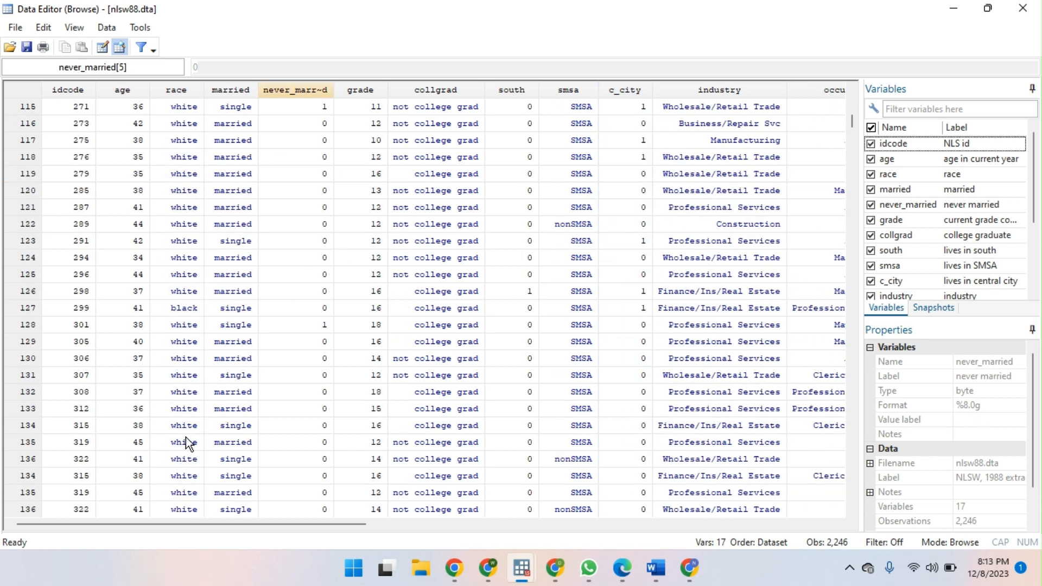
pyautogui.scroll(-20, 188, 439)
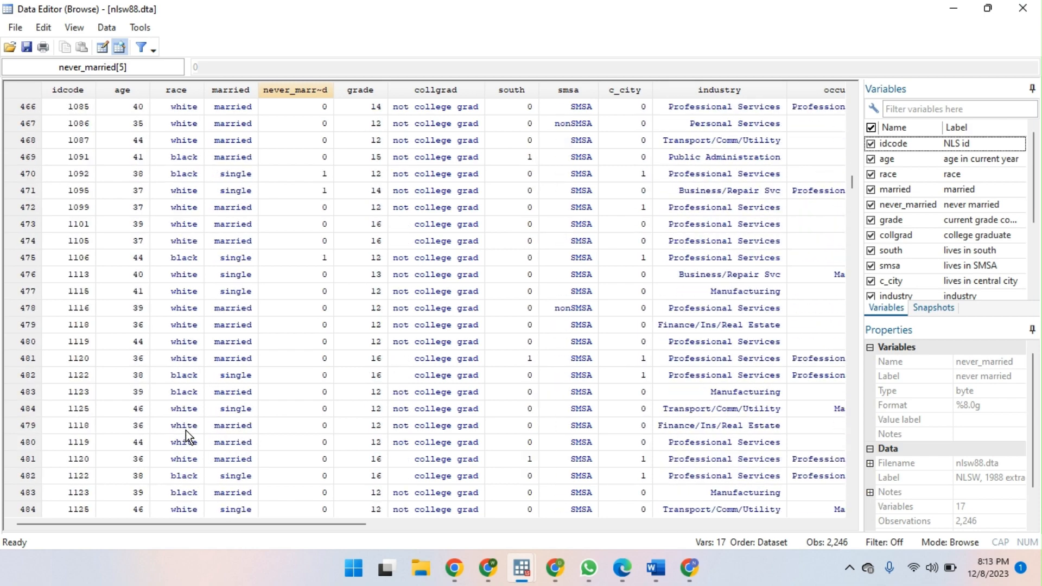
pyautogui.scroll(-20, 187, 429)
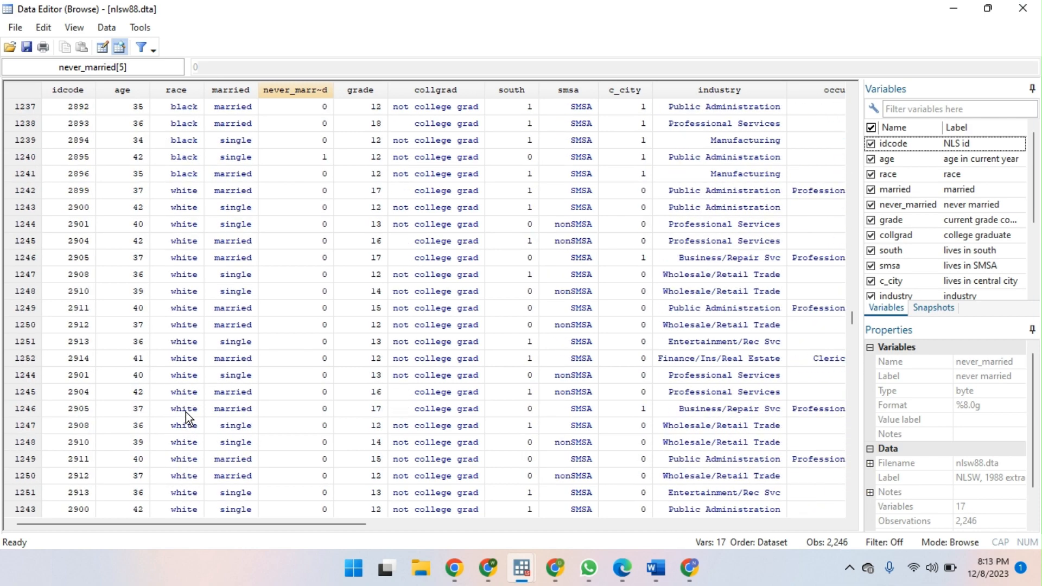
pyautogui.scroll(-20, 190, 380)
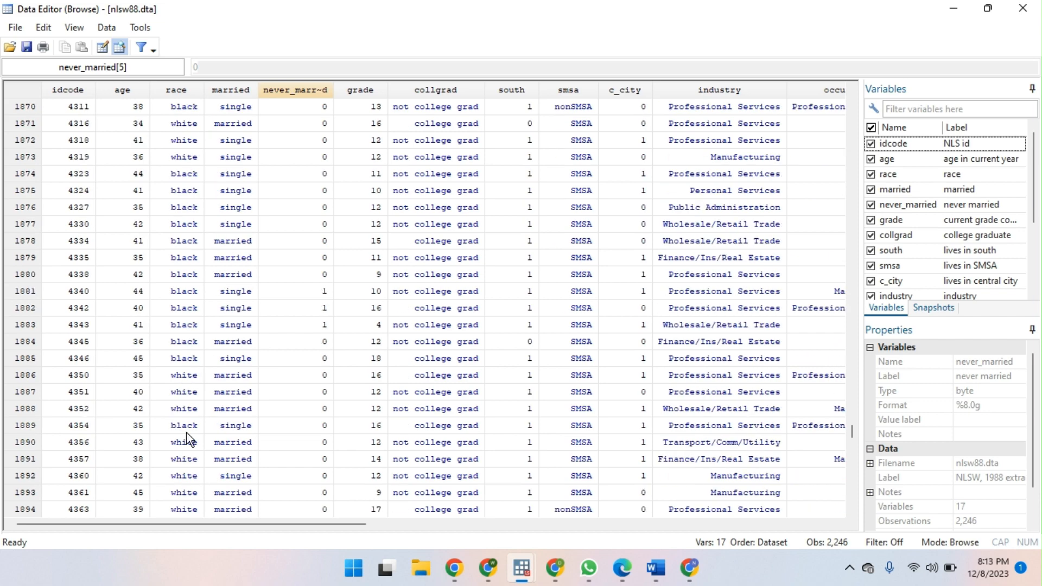
pyautogui.moveTo(220, 523); pyautogui.dragTo(120, 492)
pyautogui.scroll(20, 588, 244)
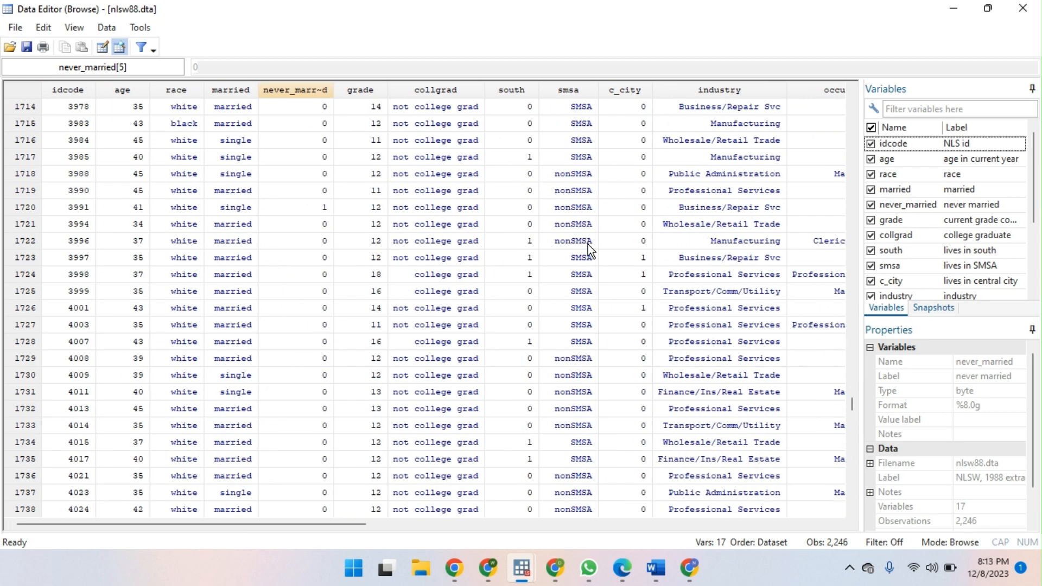
pyautogui.scroll(20, 588, 259)
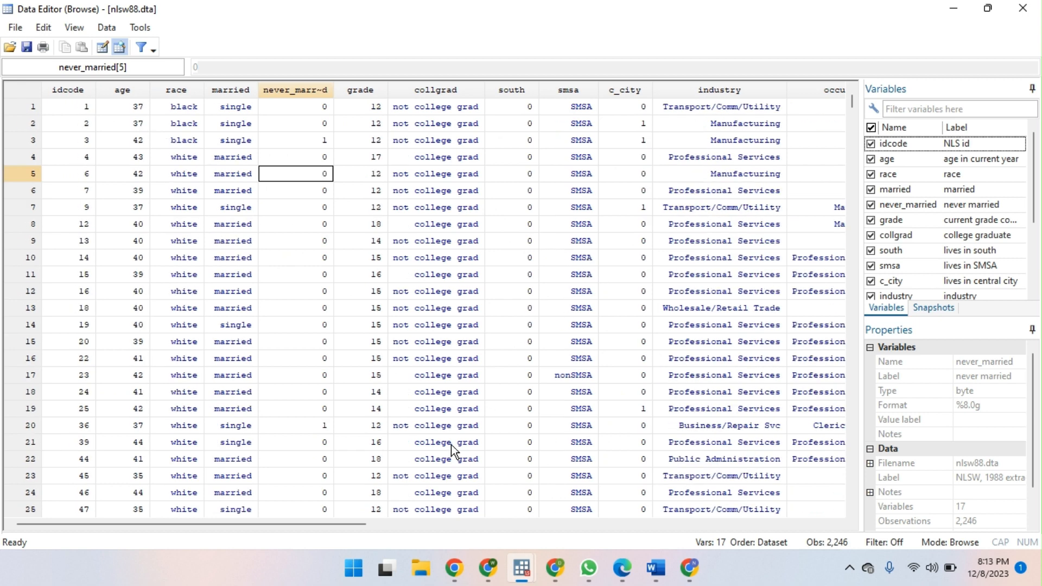
# Close the data browser and run the comment line "* to explore your data you br, codebook, describe, and list".
pyautogui.moveTo(344, 524); pyautogui.dragTo(488, 496)
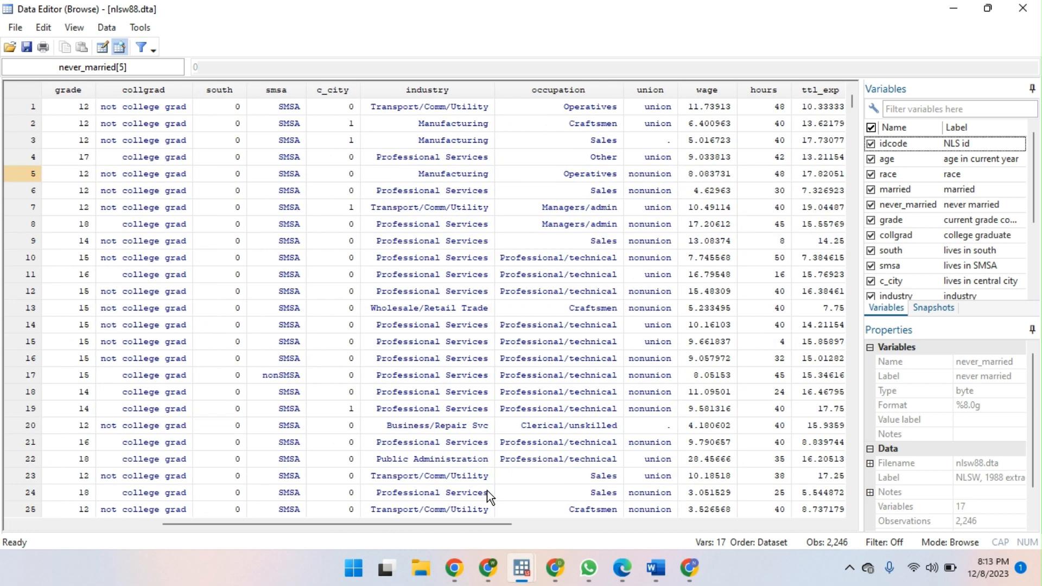
pyautogui.click(1016, 8)
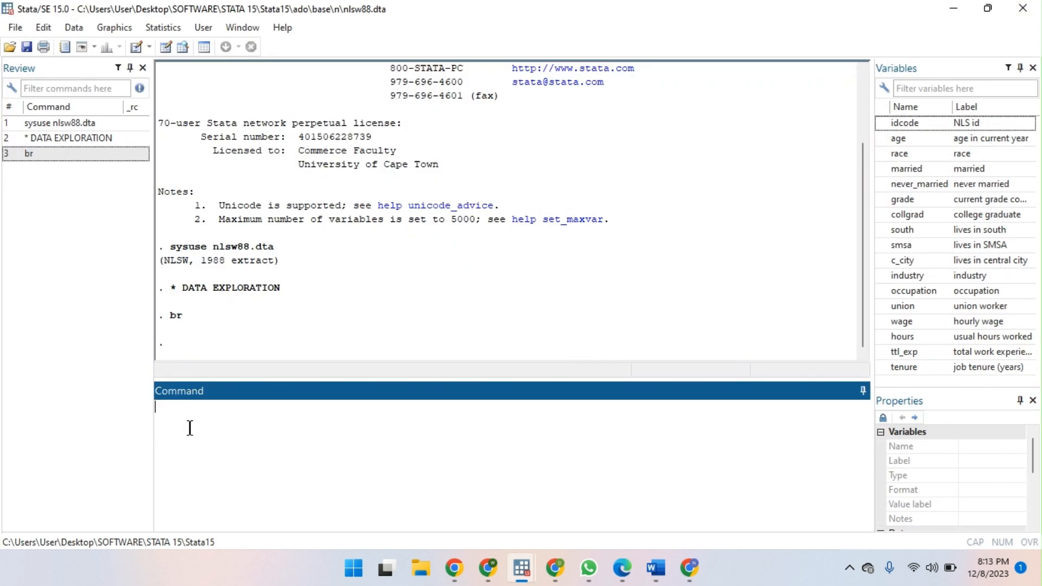
pyautogui.write('* to s')
pyautogui.write('xplore your dat ')
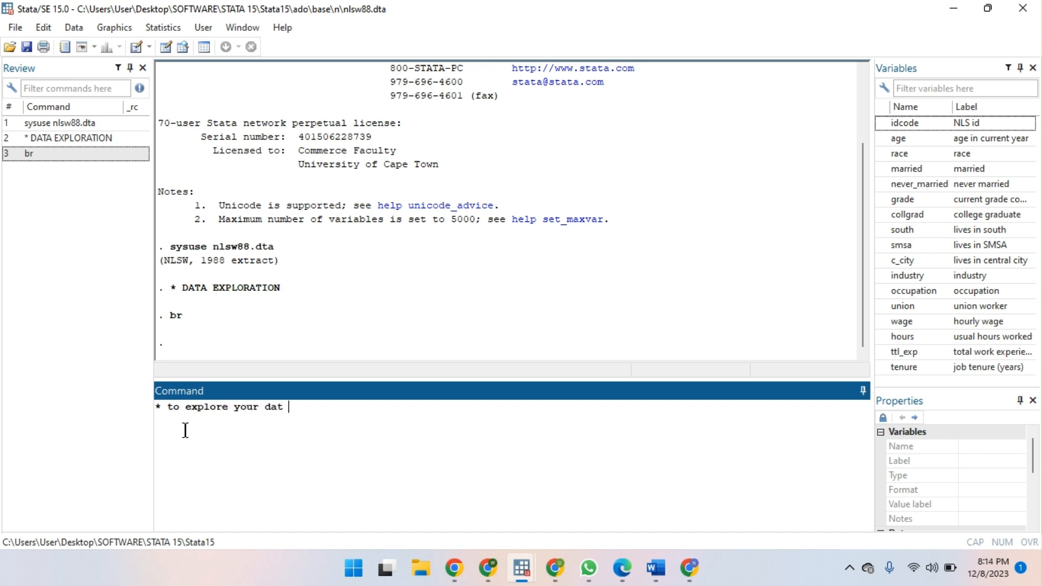
pyautogui.write('a you br, codebook, desc')
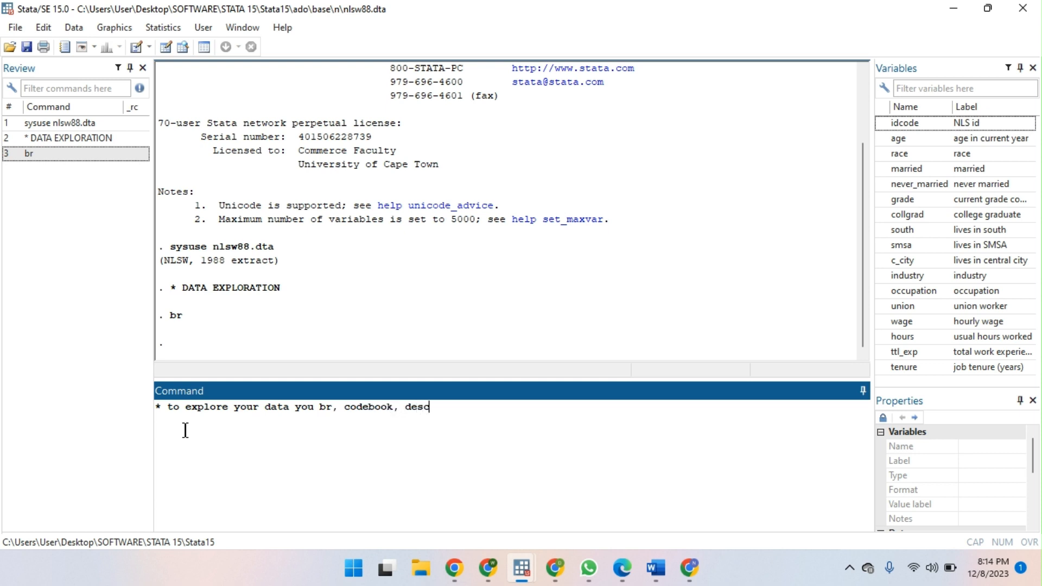
pyautogui.write('ribe')
pyautogui.write(',')
pyautogui.write(' and lis')
pyautogui.write('t')
pyautogui.press('Return')
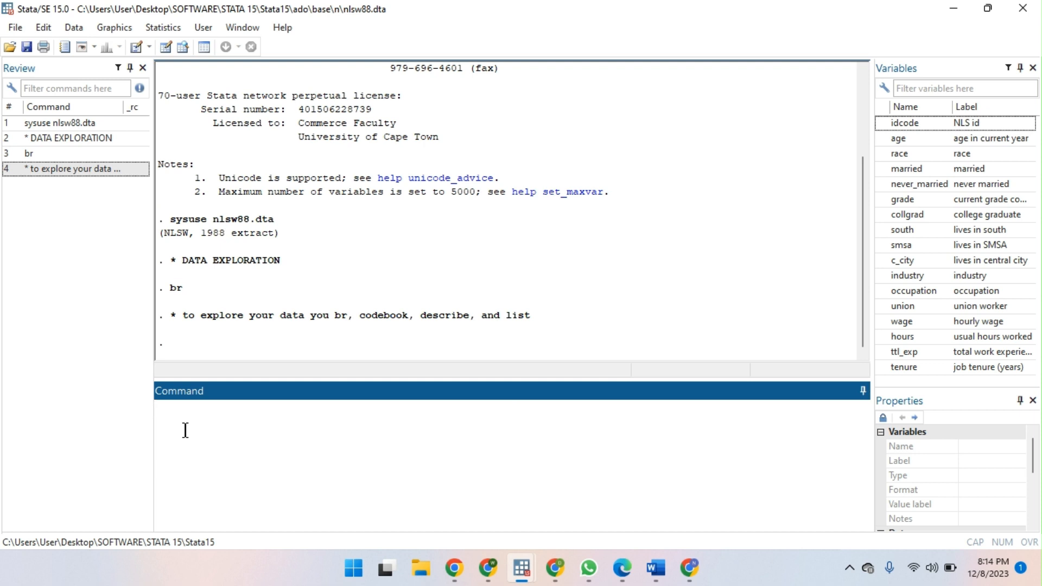
# Run the codebook command for all variables in the dataset.
pyautogui.write('coden')
pyautogui.press('BackSpace')
pyautogui.write('book')
pyautogui.press('Return')
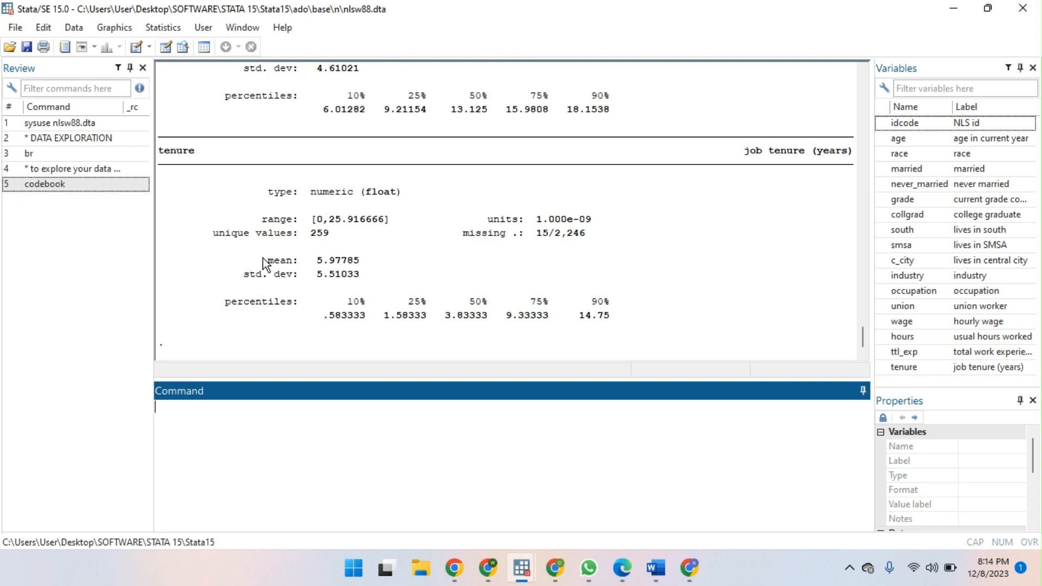
# Look through the codebook output from the idcode entry down to the tenure entry.
pyautogui.scroll(20, 263, 258)
pyautogui.scroll(20, 263, 258)
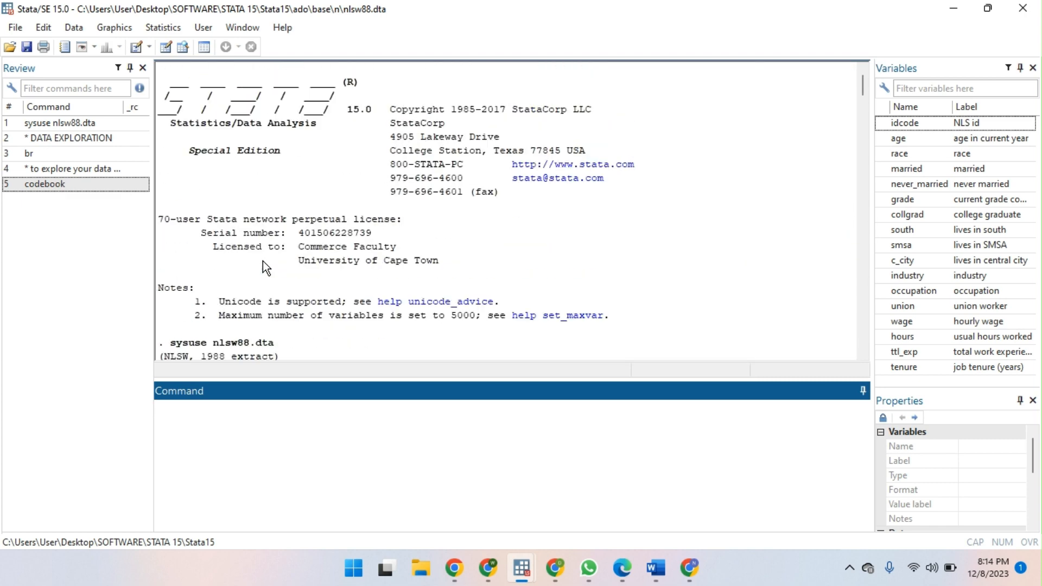
pyautogui.scroll(-5, 262, 262)
pyautogui.scroll(-1, 263, 262)
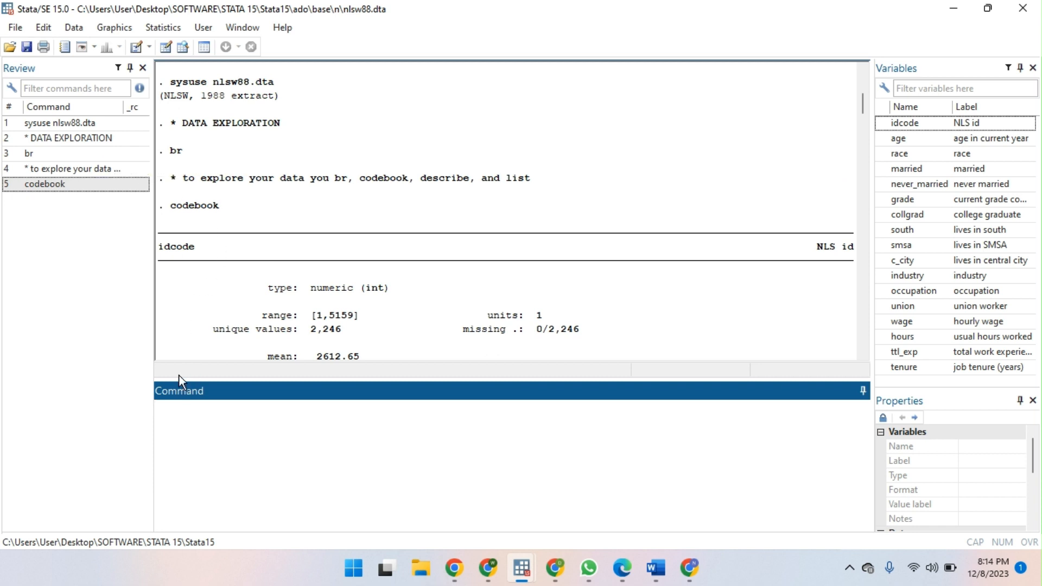
pyautogui.click(181, 354)
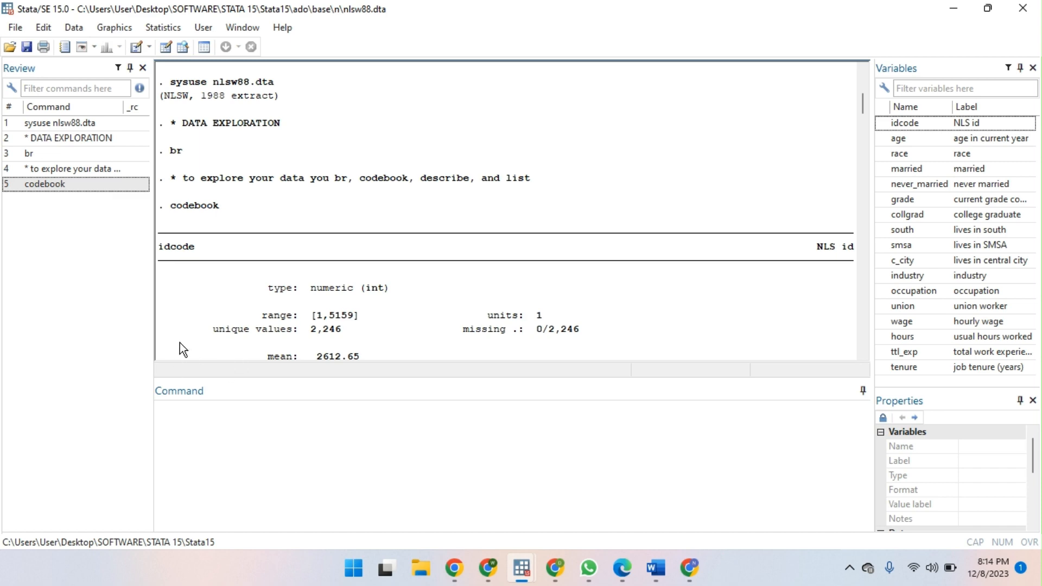
pyautogui.scroll(-20, 281, 319)
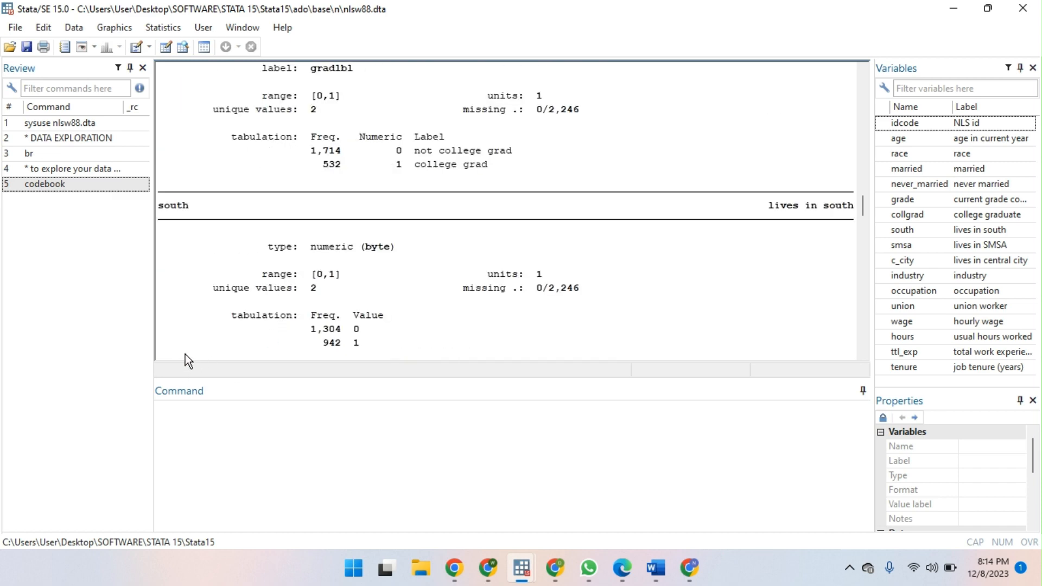
pyautogui.scroll(-20, 173, 354)
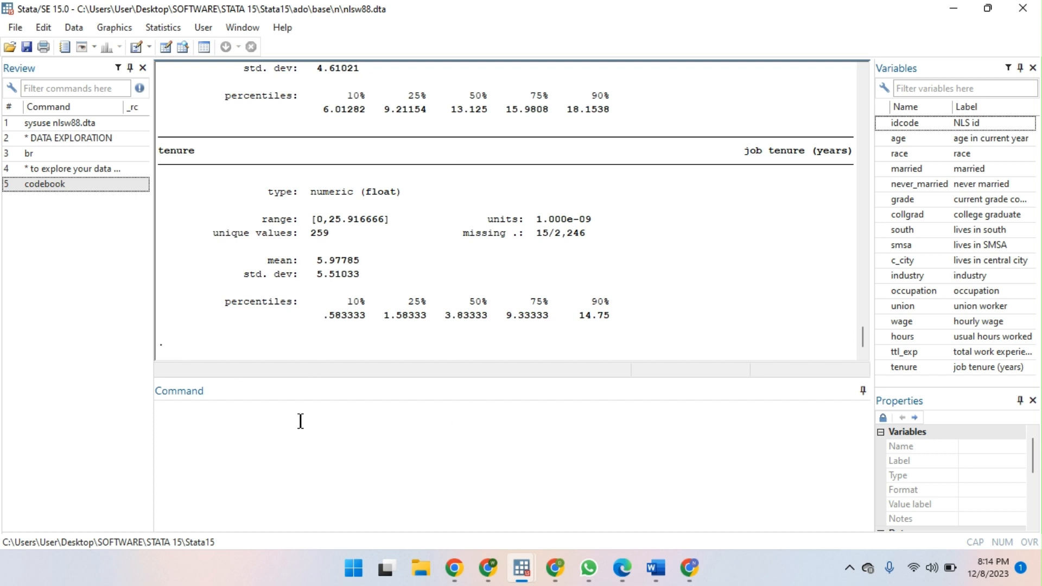
# Run the comment line "* TO SET MORE OFF".
pyautogui.click(208, 409)
pyautogui.write('*')
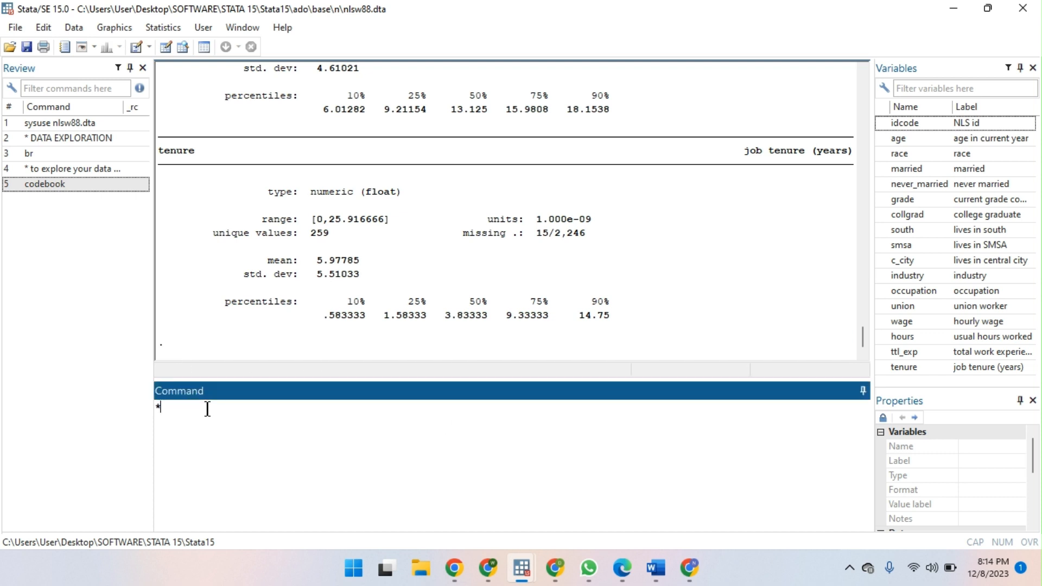
pyautogui.press('capslock')
pyautogui.write('TO SET MORE OFF')
pyautogui.press('Return')
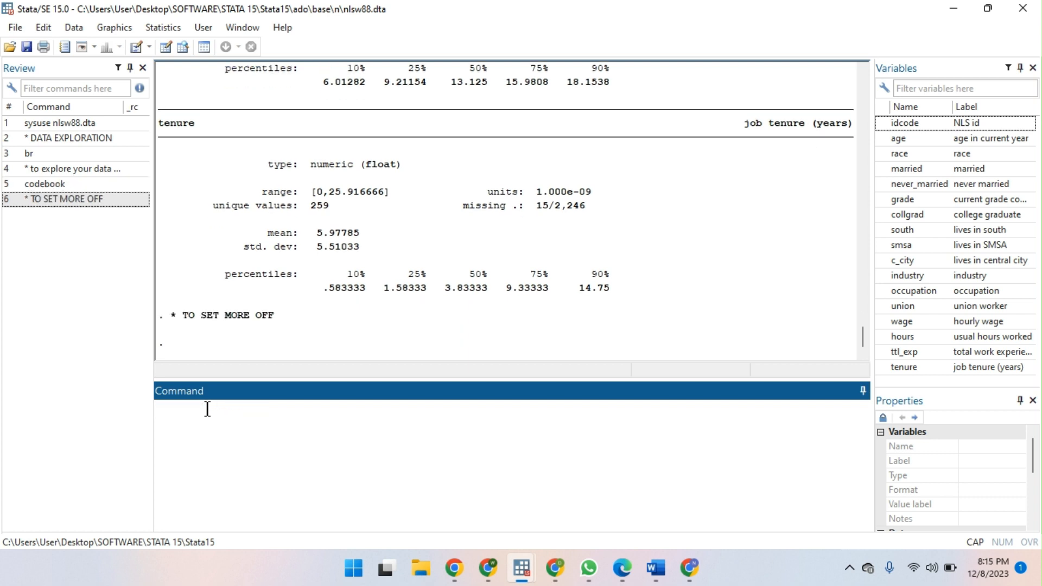
# Run the set more off command so that long output displays without pausing.
pyautogui.write('set more off')
pyautogui.moveTo(228, 407); pyautogui.dragTo(111, 410)
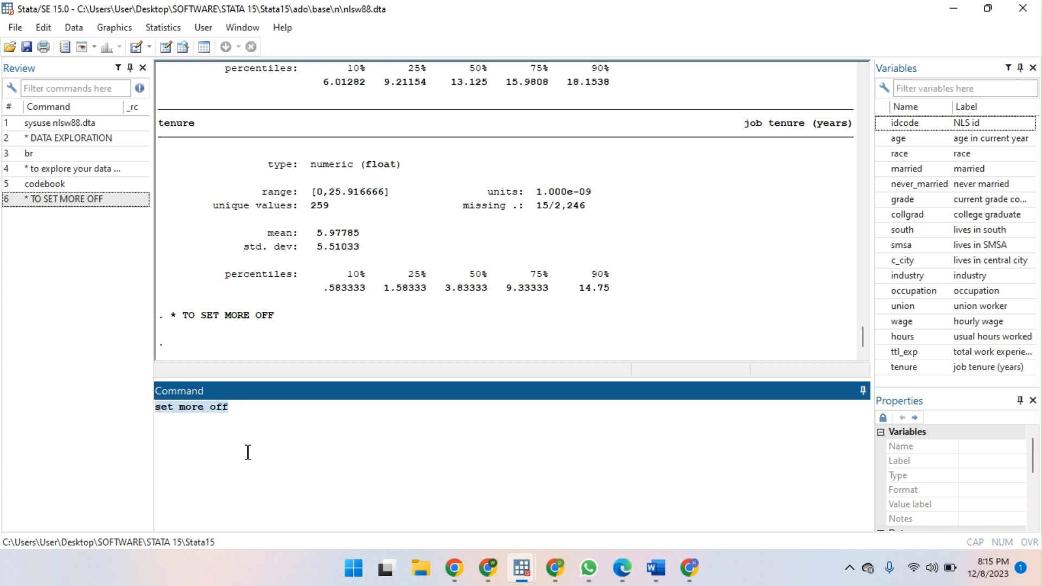
pyautogui.press('Return')
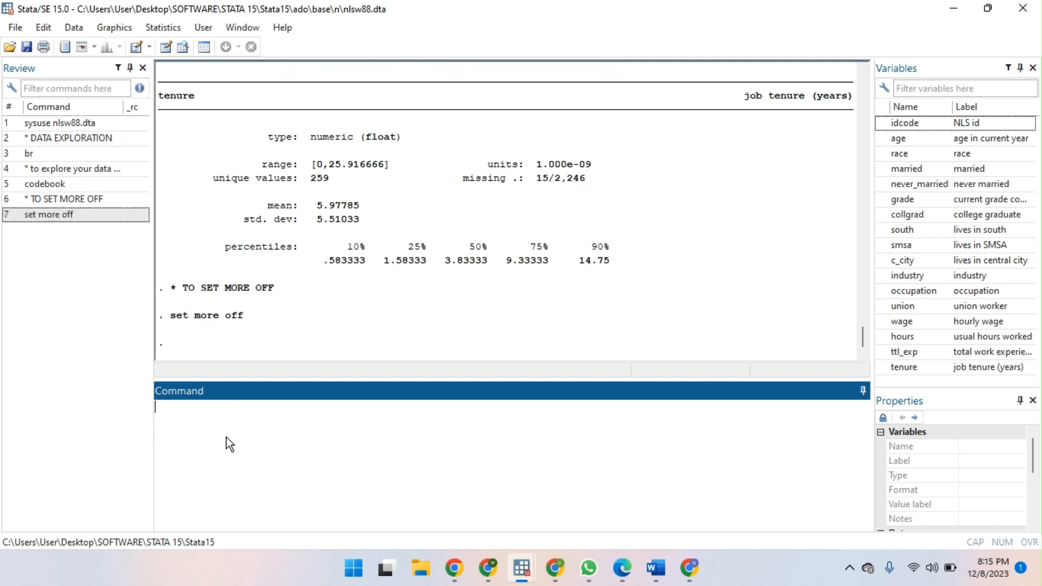
# Rerun the earlier codebook command from the command history and go back to the start of its new output.
pyautogui.click(89, 184)
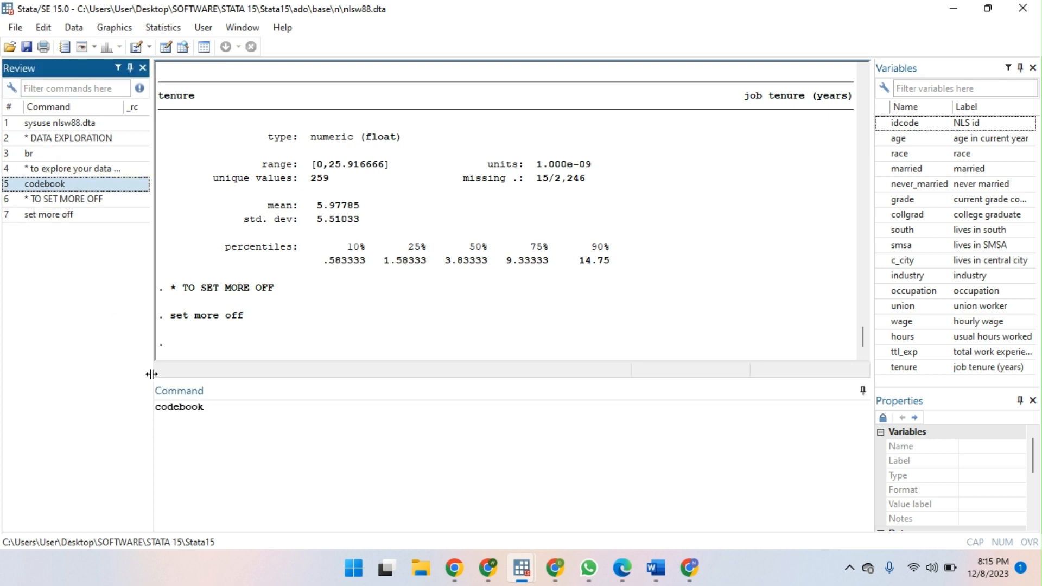
pyautogui.click(223, 415)
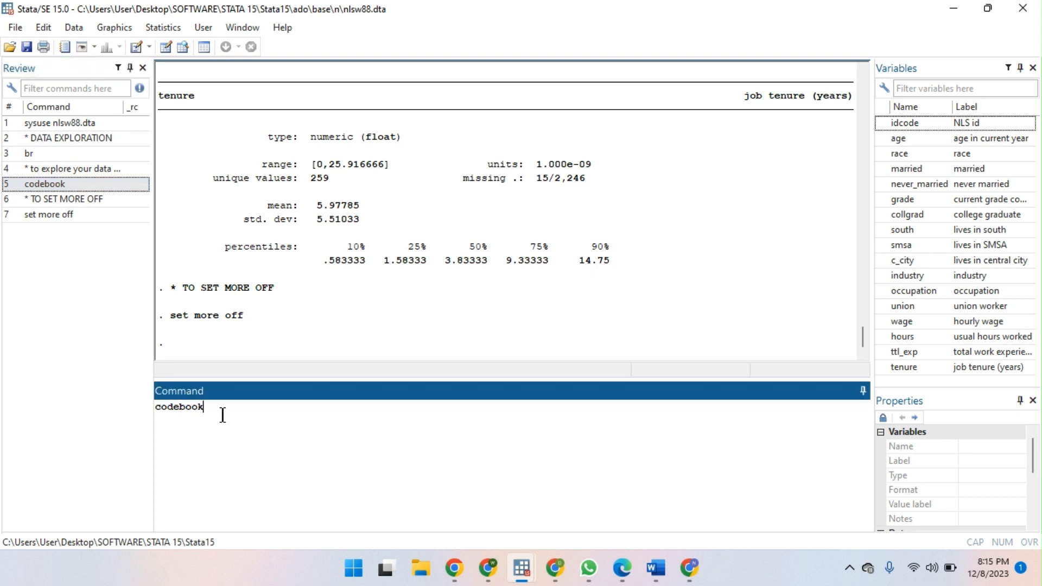
pyautogui.press('Return')
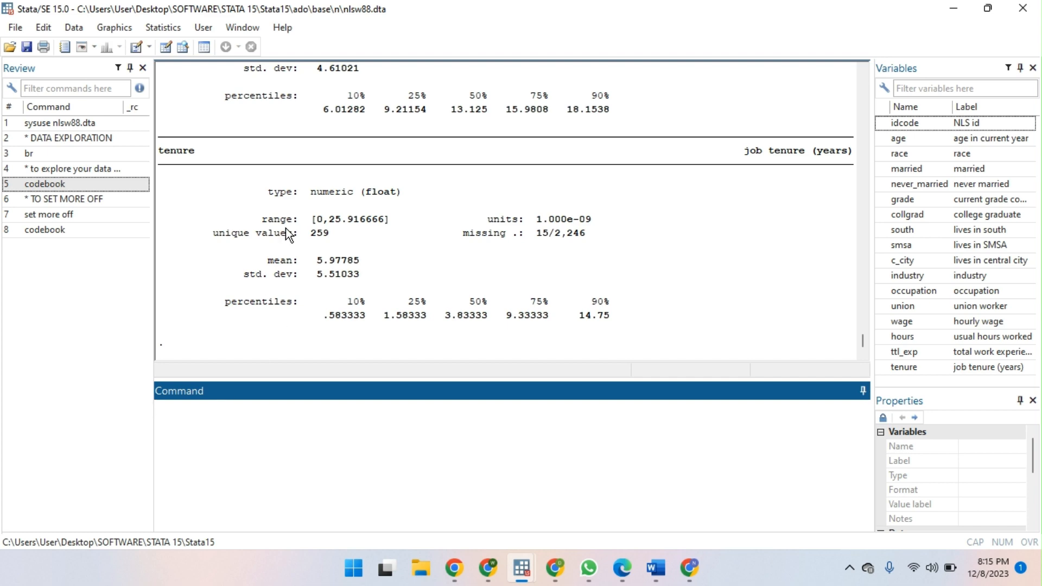
pyautogui.scroll(5, 288, 235)
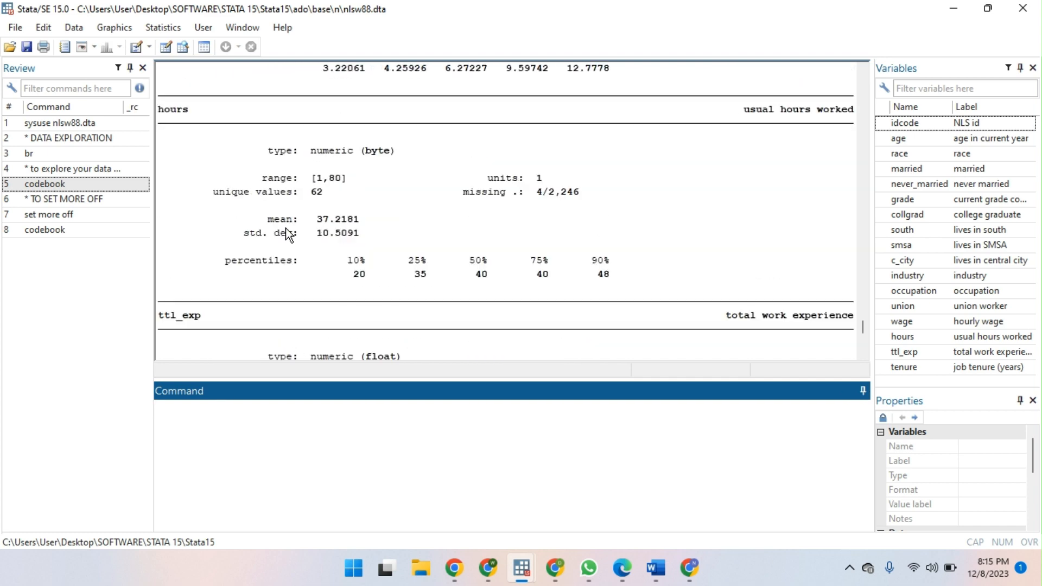
pyautogui.scroll(5, 286, 231)
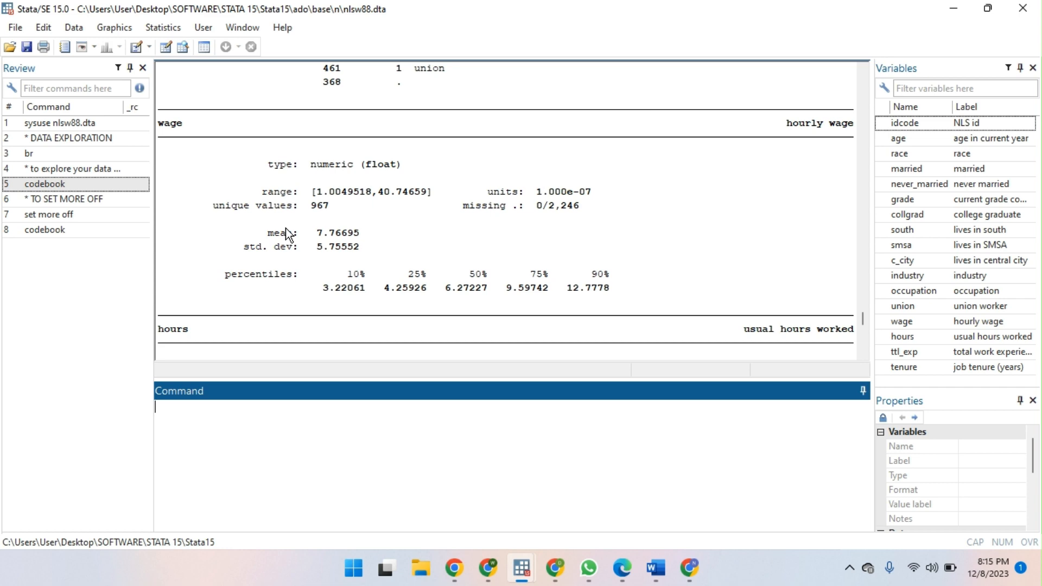
pyautogui.scroll(15, 308, 111)
pyautogui.scroll(20, 308, 111)
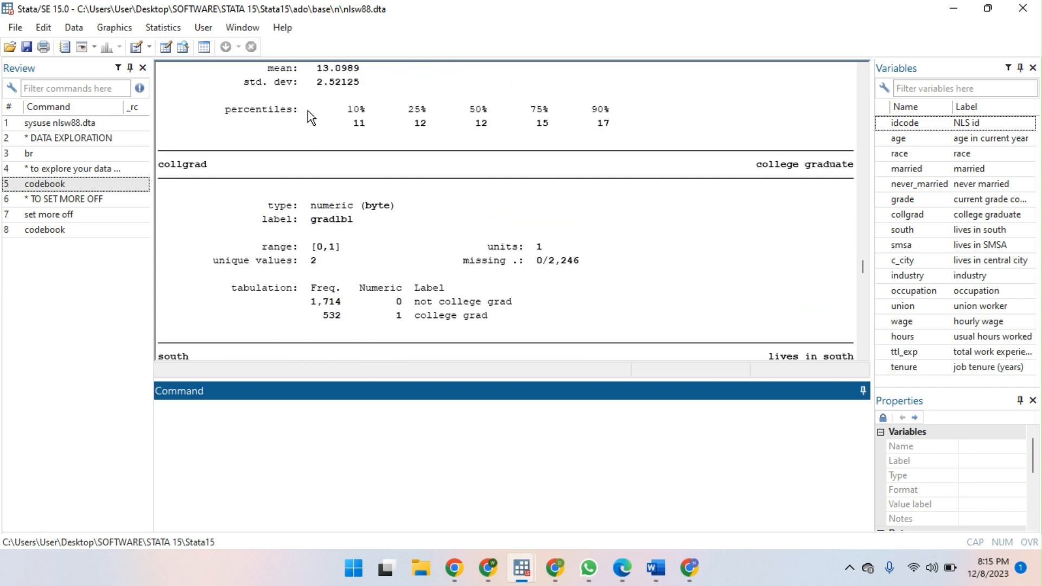
pyautogui.scroll(8, 307, 113)
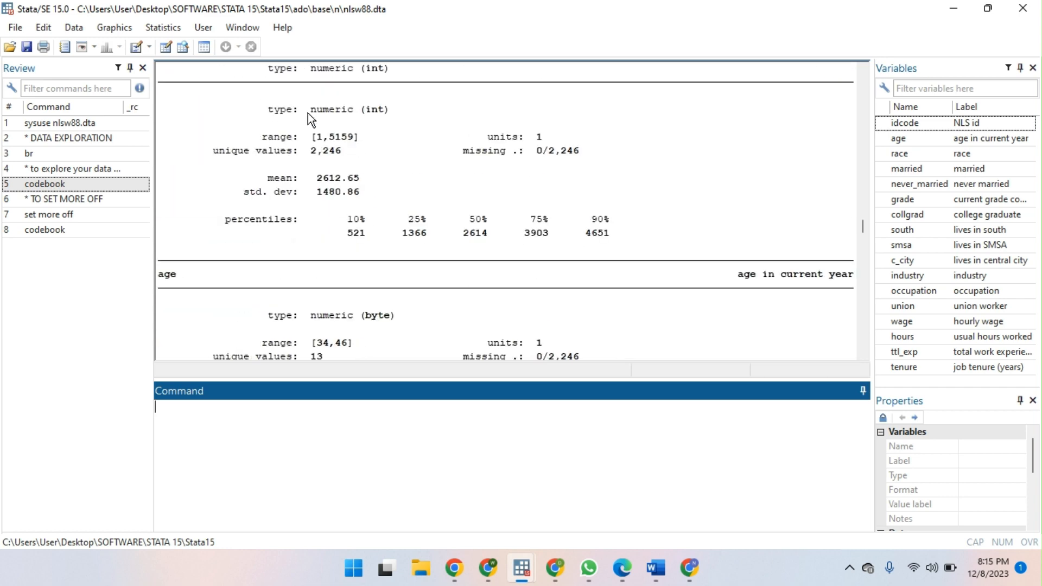
pyautogui.click(689, 568)
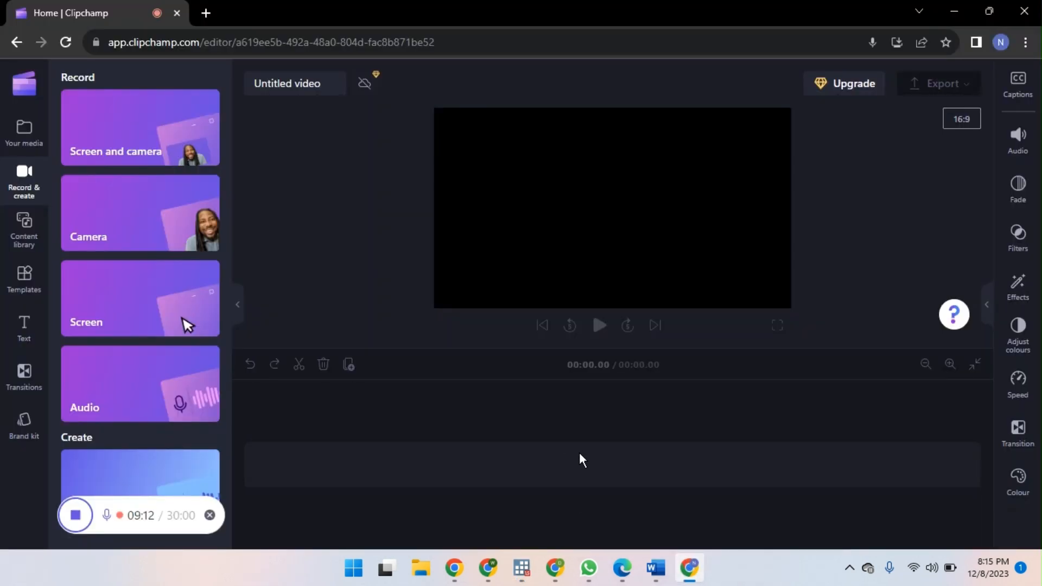
pyautogui.click(953, 12)
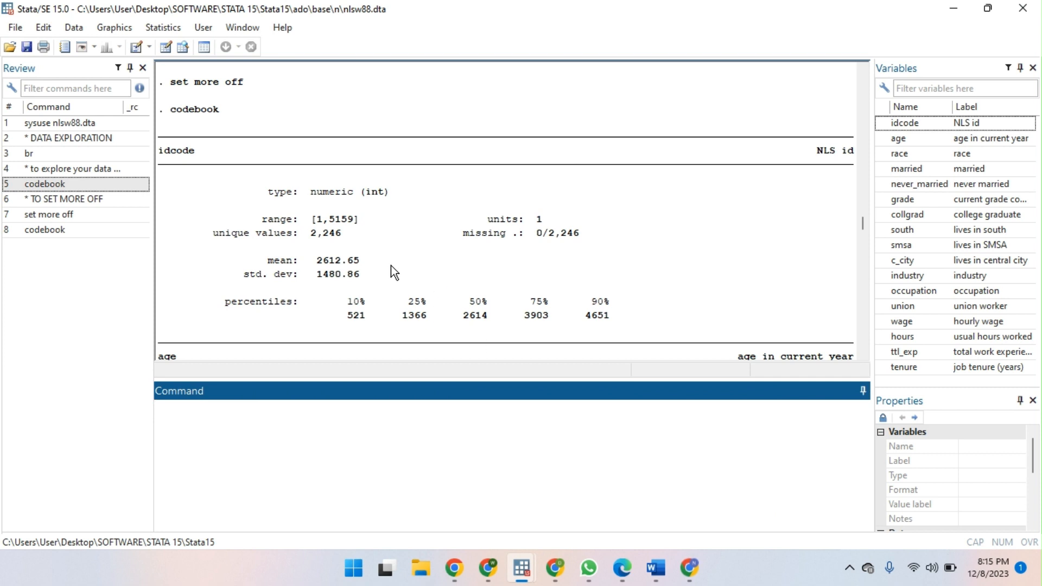
# Examine the codebook entry of idcode, covering its type, range, unique values and mean.
pyautogui.scroll(-1, 391, 265)
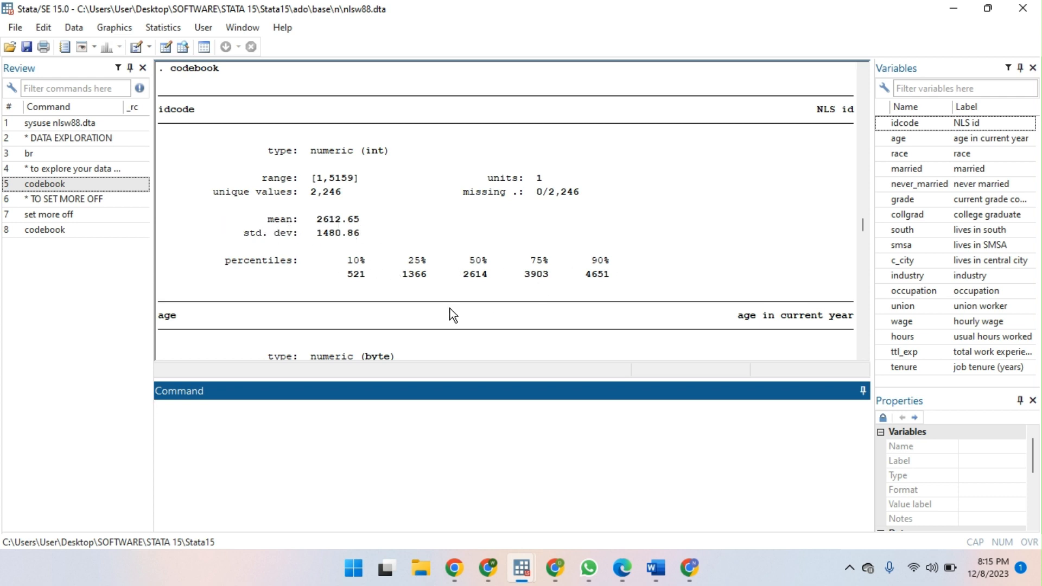
pyautogui.scroll(-3, 450, 308)
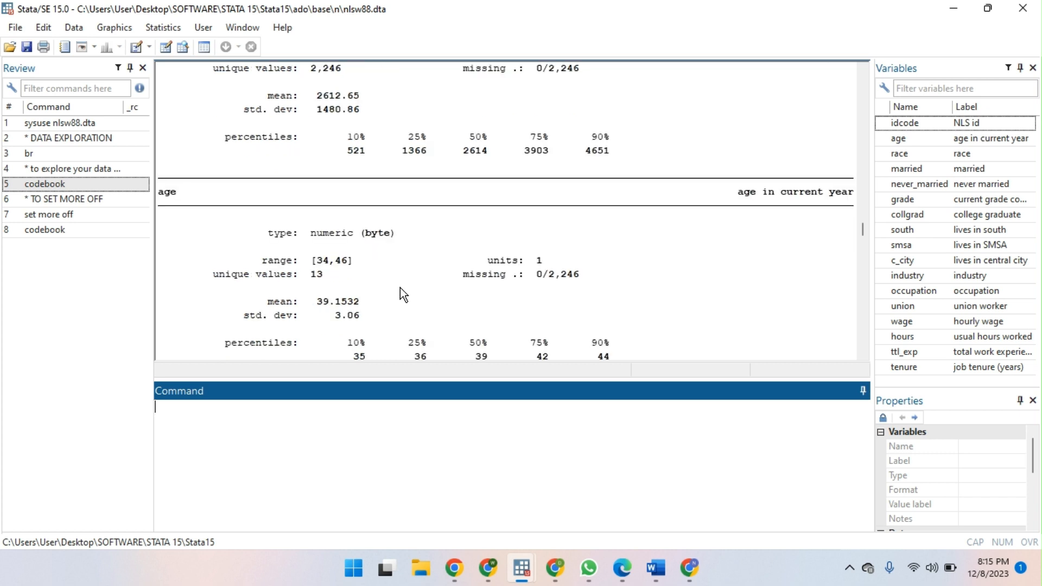
pyautogui.scroll(2, 355, 214)
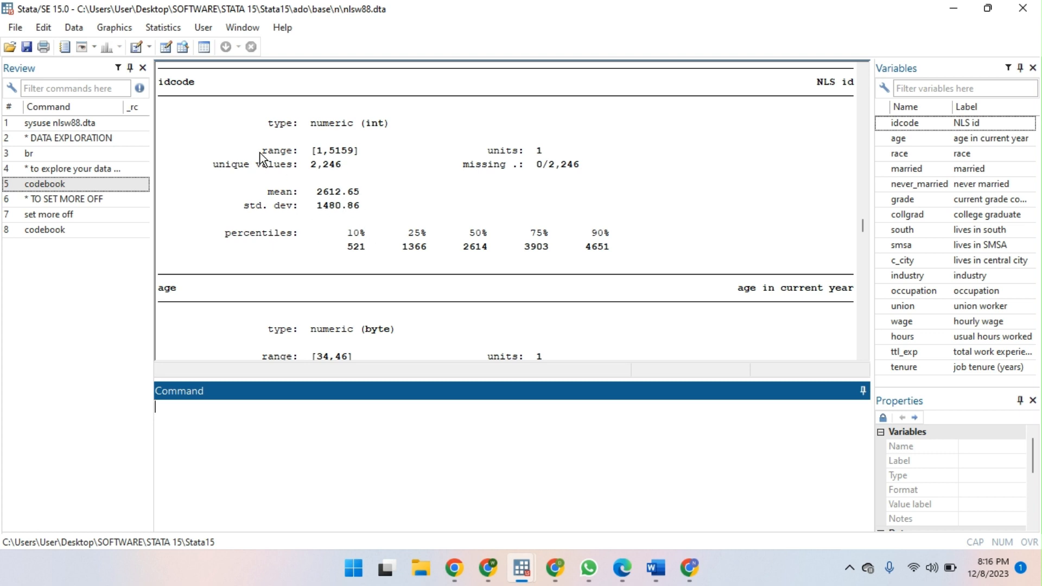
pyautogui.moveTo(157, 83); pyautogui.dragTo(689, 257)
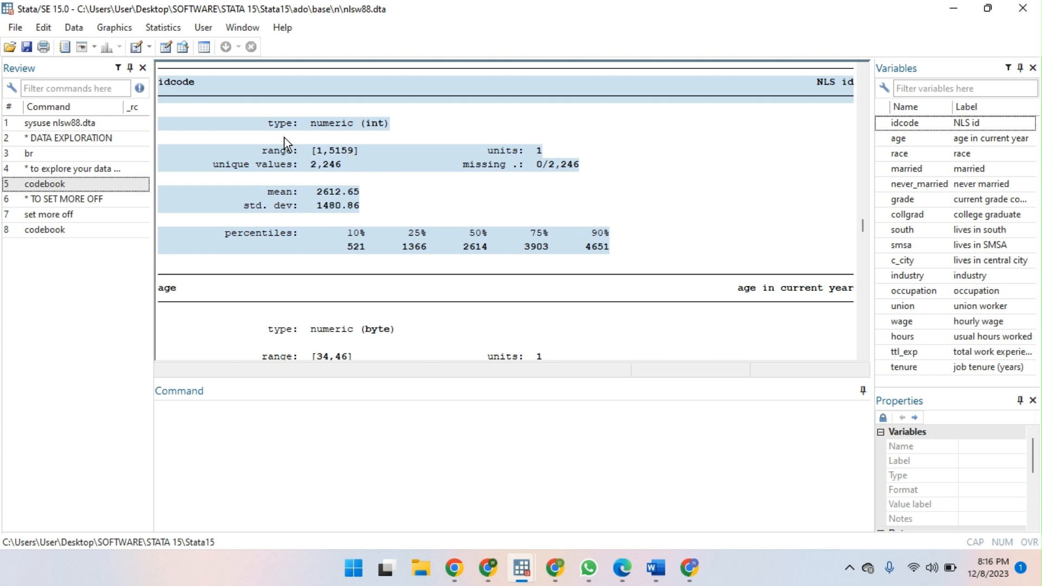
pyautogui.click(336, 131)
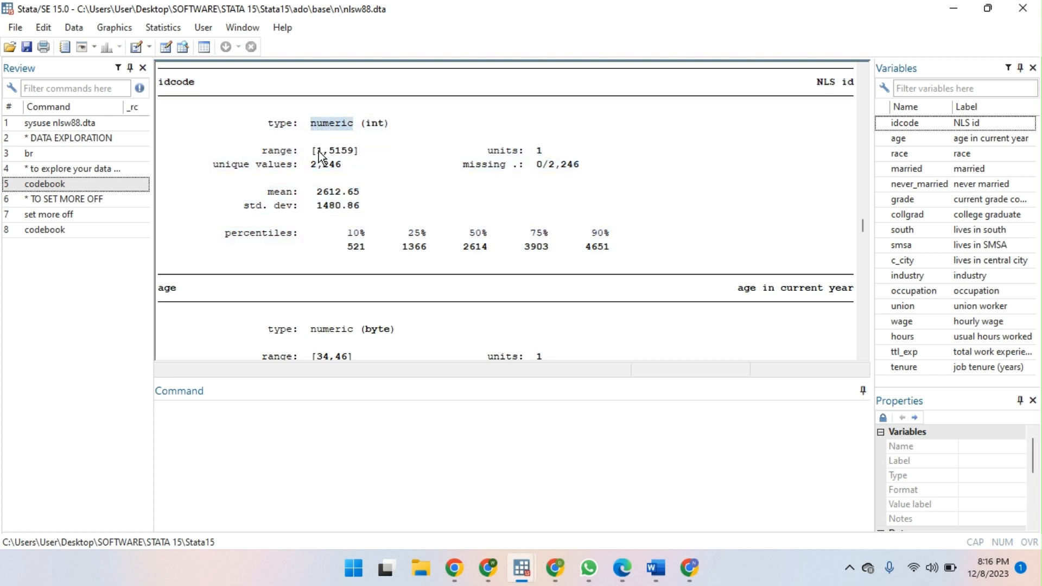
pyautogui.moveTo(313, 154); pyautogui.dragTo(336, 154)
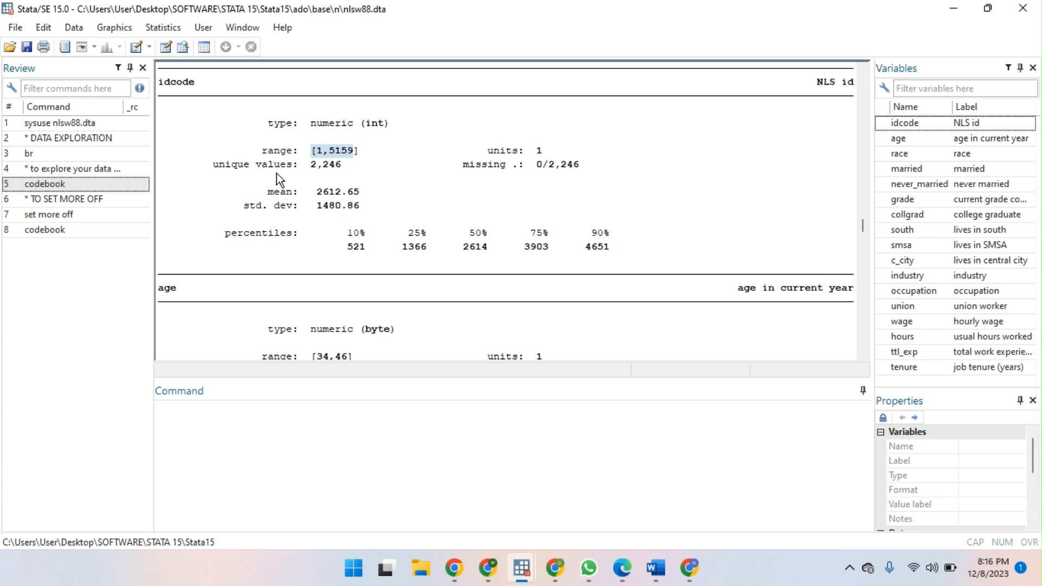
pyautogui.moveTo(311, 164); pyautogui.dragTo(327, 164)
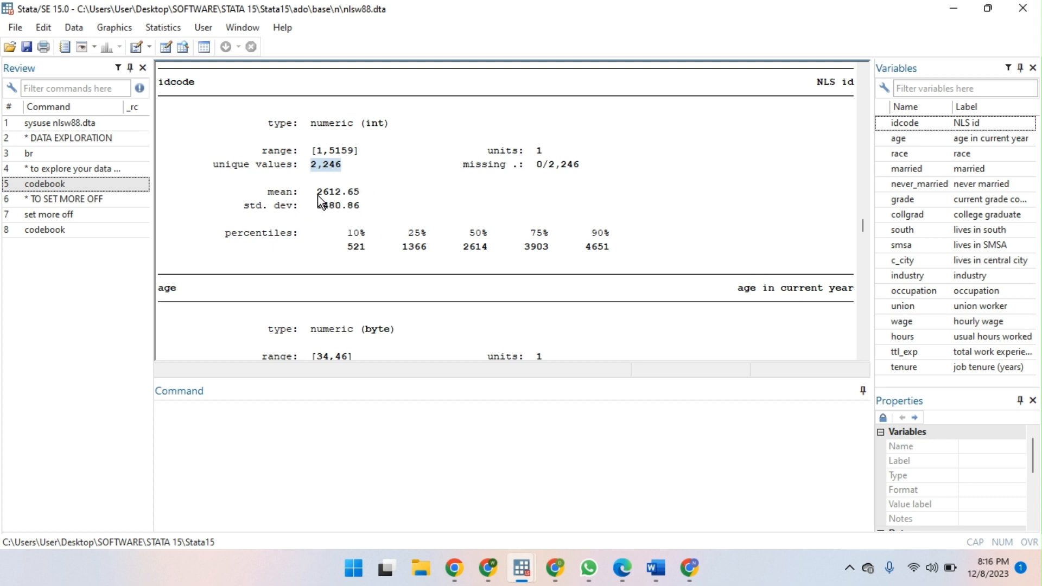
pyautogui.moveTo(318, 194); pyautogui.dragTo(326, 194)
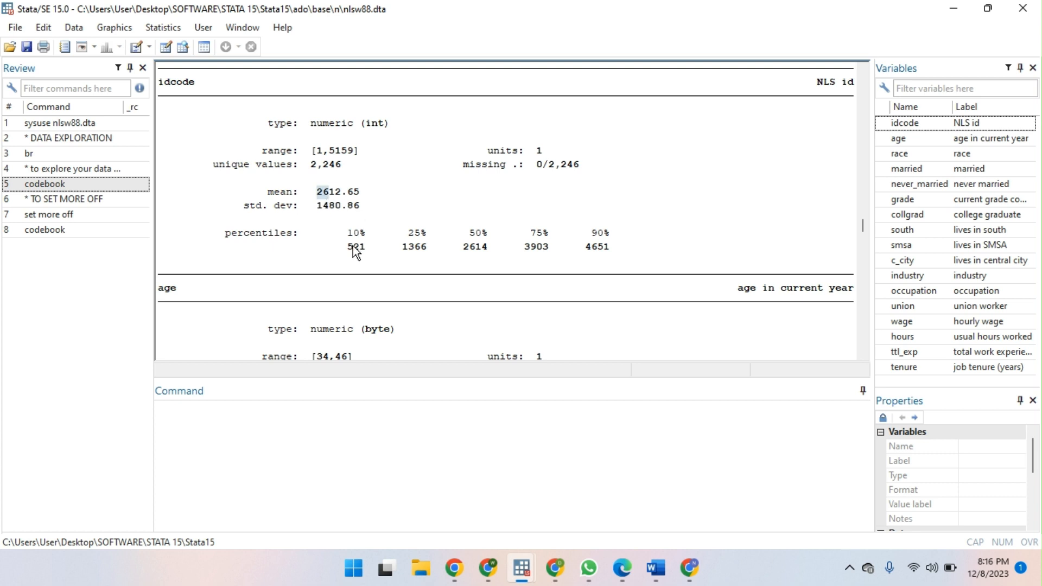
# Examine the codebook entry of age, including its 50% percentile and missing values.
pyautogui.scroll(-1, 337, 250)
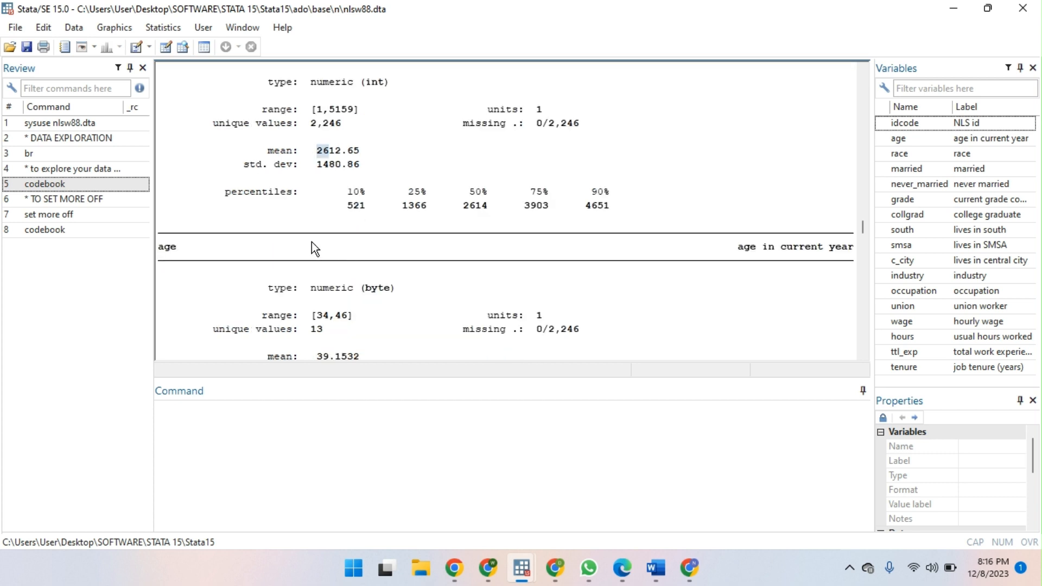
pyautogui.scroll(-1, 281, 242)
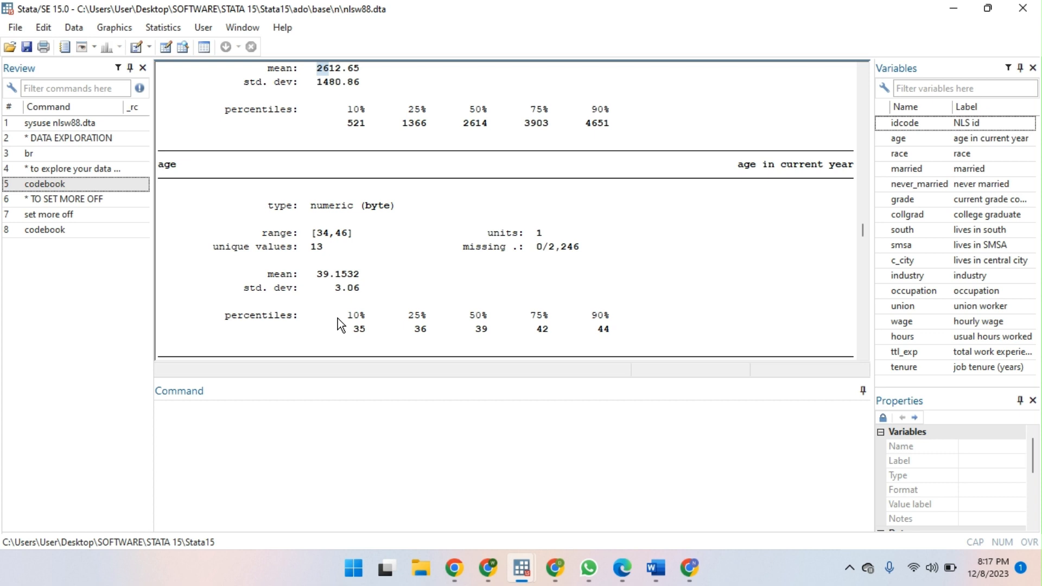
pyautogui.click(484, 336)
pyautogui.doubleClick(480, 329)
pyautogui.moveTo(524, 252); pyautogui.dragTo(537, 252)
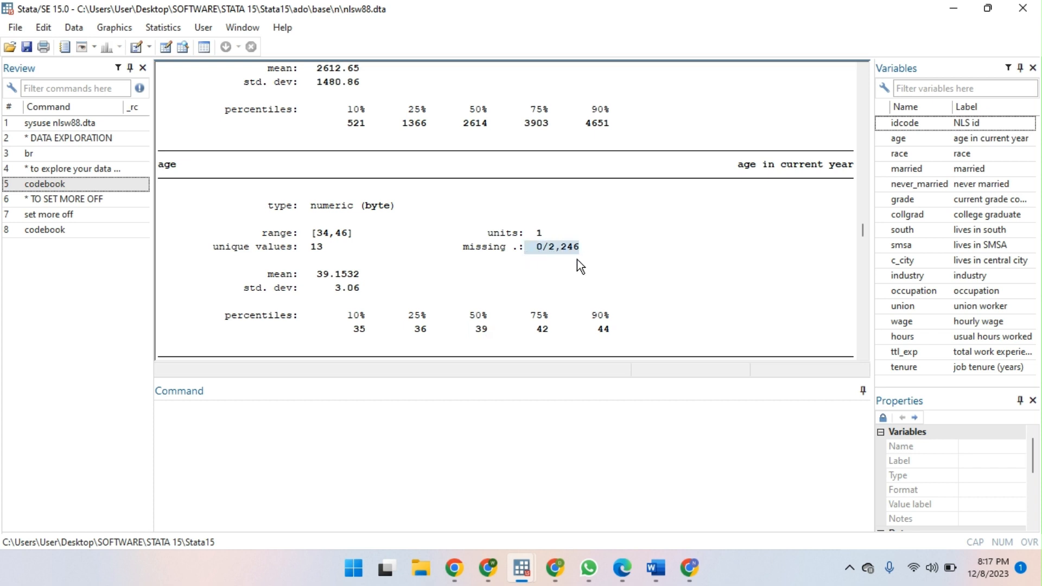
# Examine the codebook entry of race, including the tabulation of its categories, leaving the command line empty.
pyautogui.scroll(-1, 577, 260)
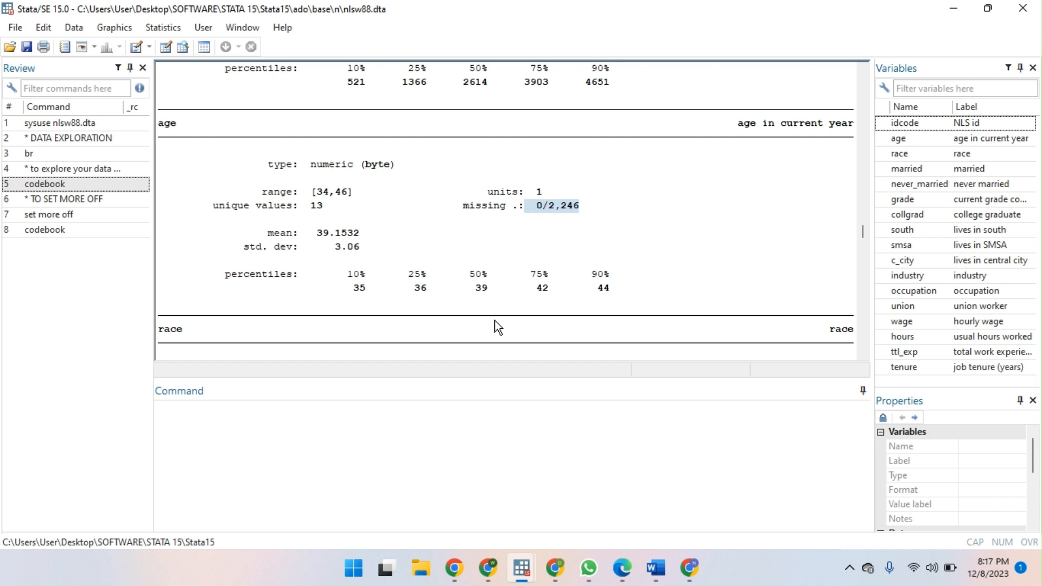
pyautogui.scroll(-4, 493, 320)
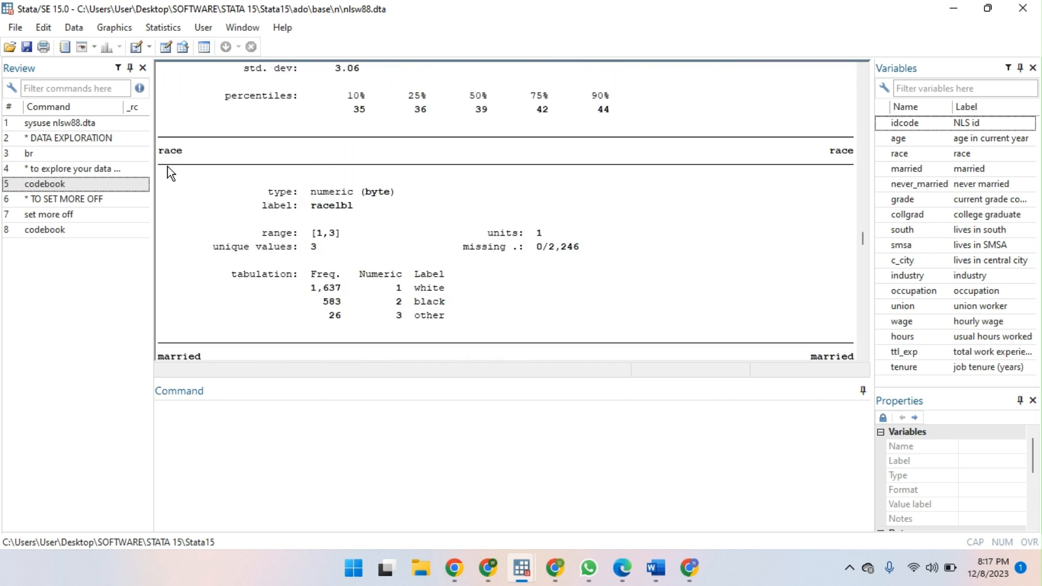
pyautogui.click(100, 226)
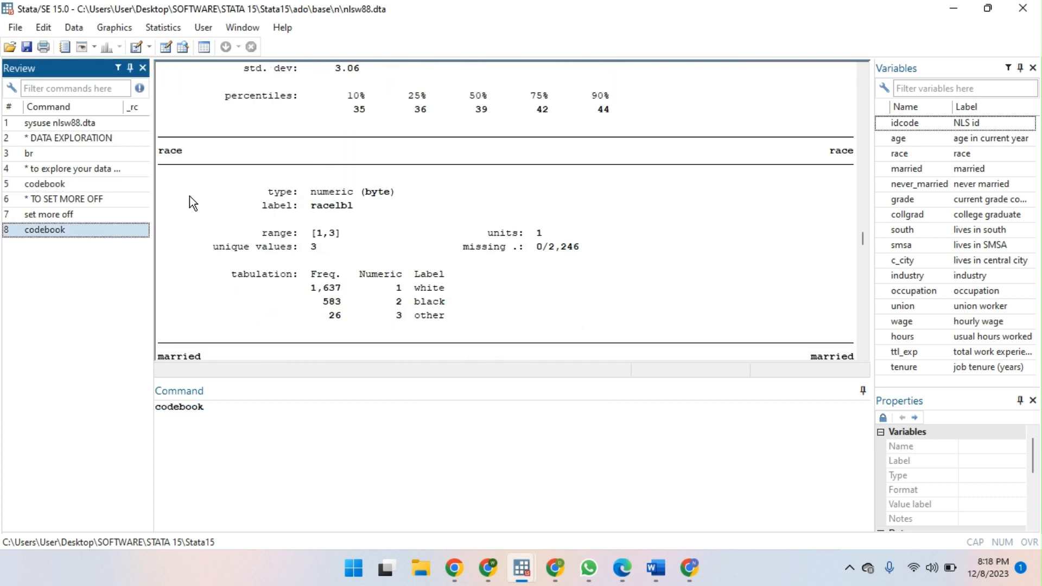
pyautogui.moveTo(208, 413); pyautogui.dragTo(129, 412)
pyautogui.press('BackSpace')
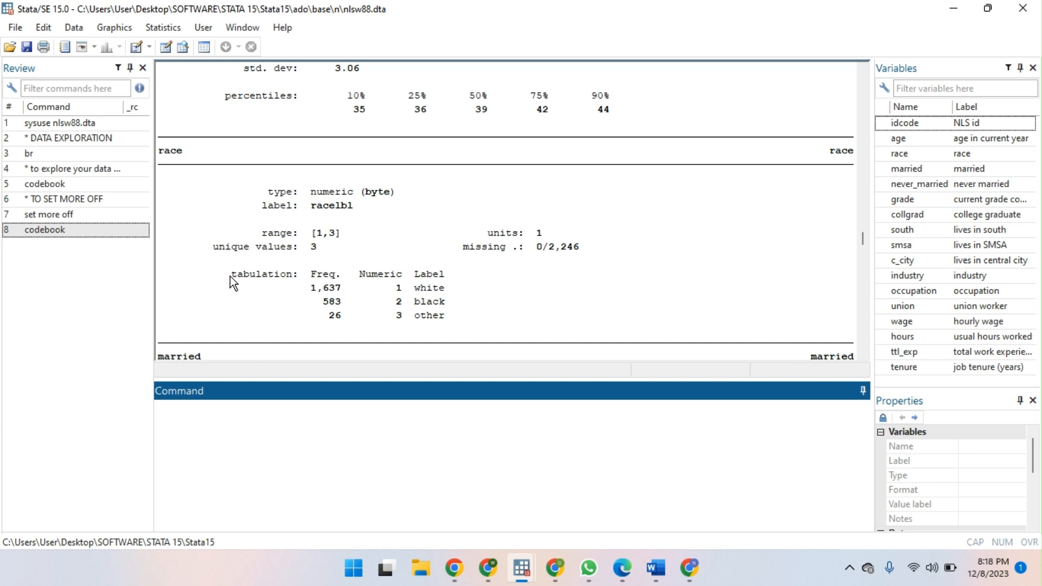
pyautogui.moveTo(231, 276); pyautogui.dragTo(438, 310)
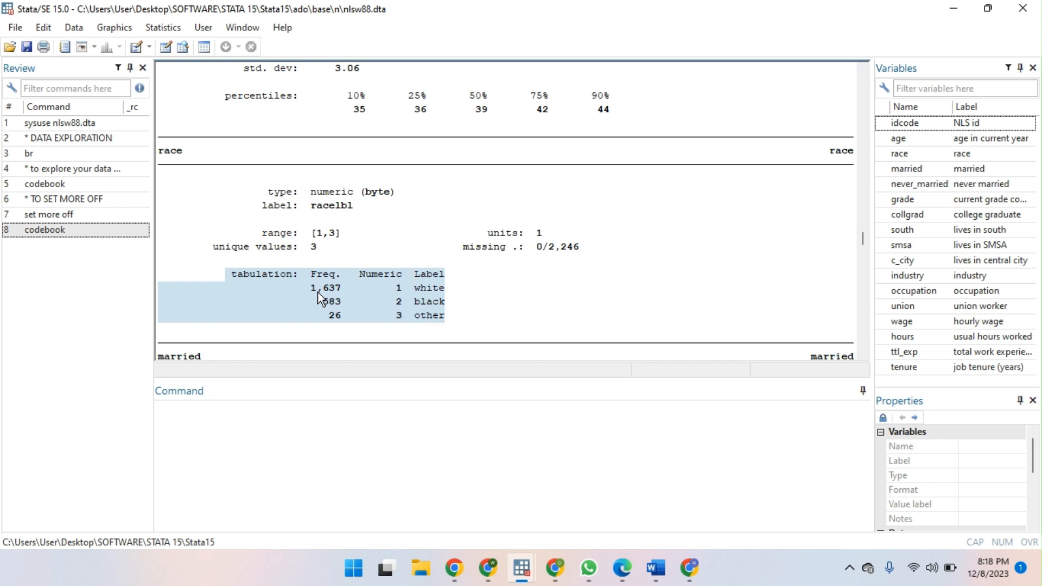
# Run the describe command on the whole dataset and view the variable table from its header.
pyautogui.click(234, 433)
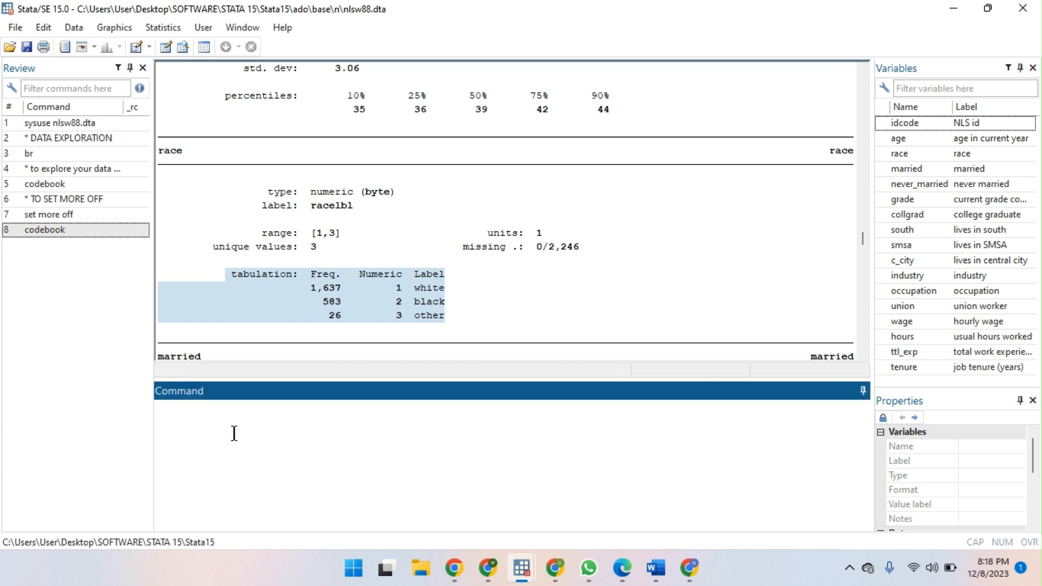
pyautogui.write('describe')
pyautogui.press('Return')
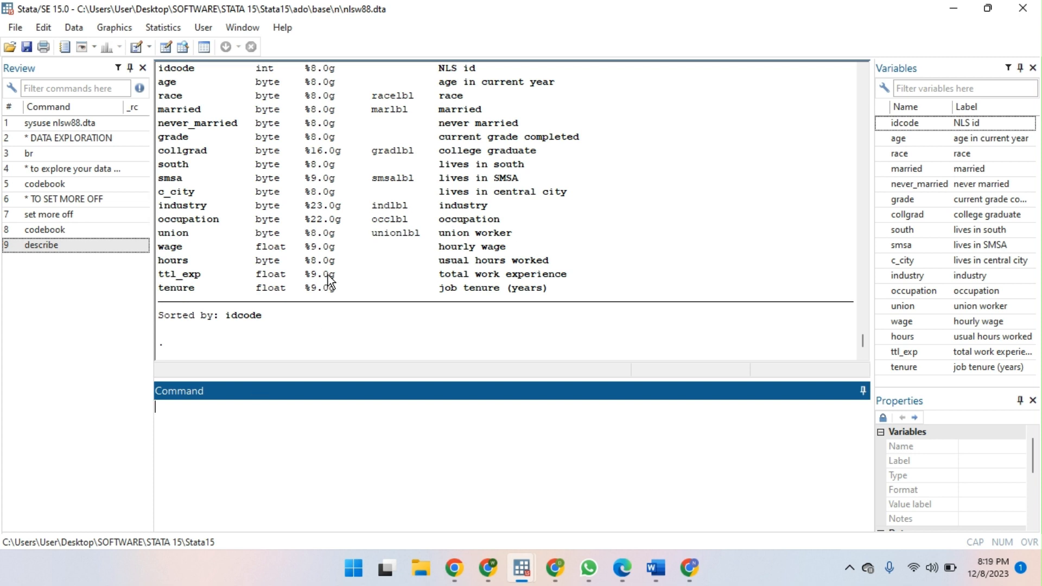
pyautogui.scroll(1, 307, 152)
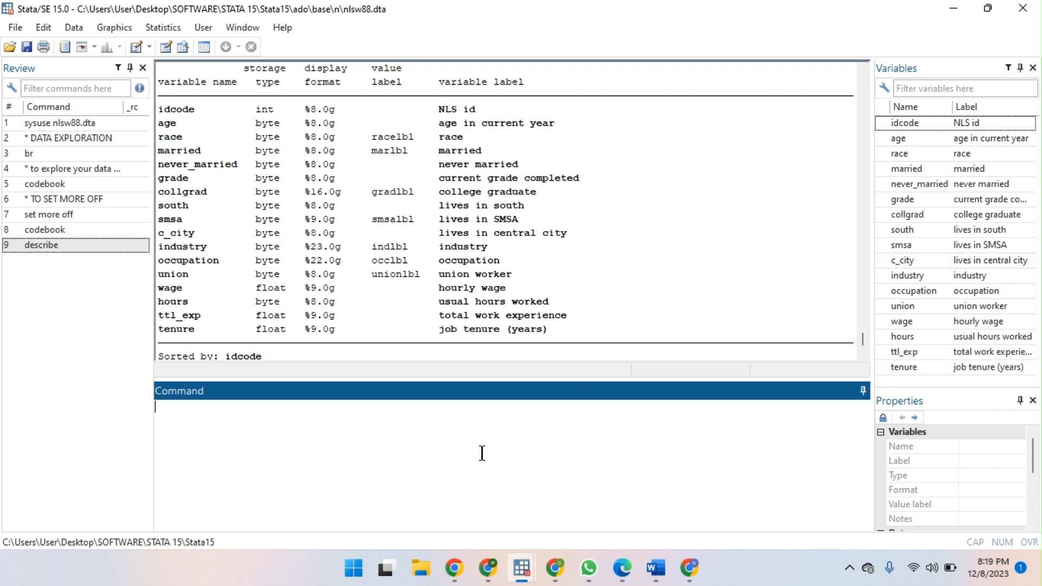
# Browse only the married variable with the command br married.
pyautogui.write('de')
pyautogui.press('BackSpace')
pyautogui.press('BackSpace')
pyautogui.write('br')
pyautogui.click(885, 174)
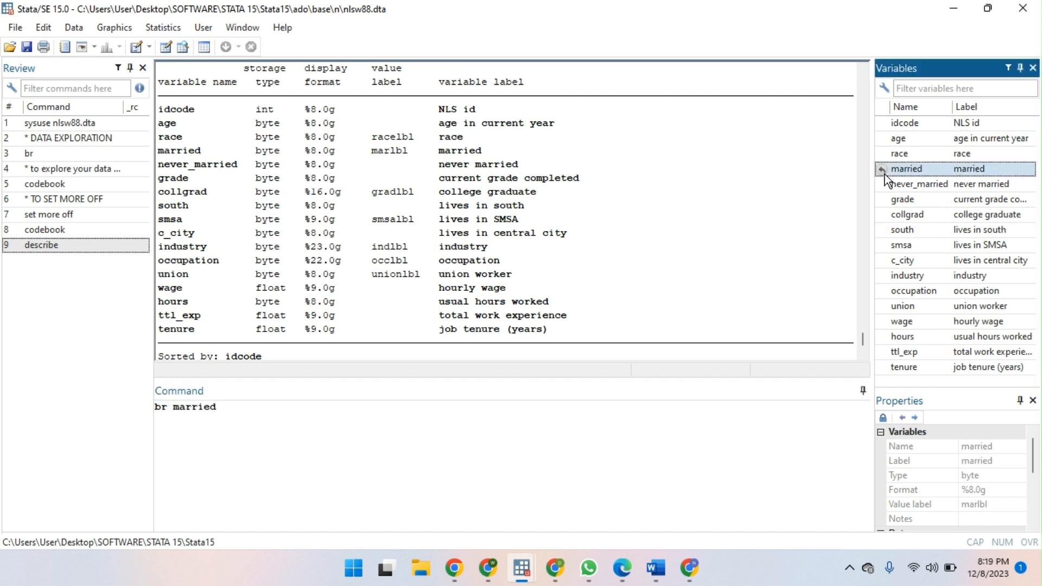
pyautogui.press('Return')
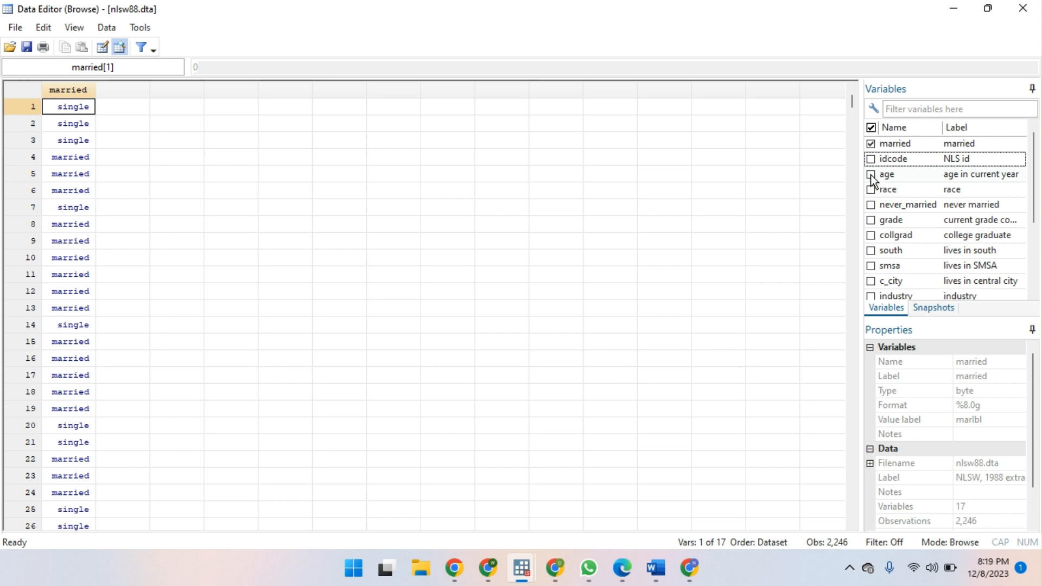
# Add age, idcode, grade and collgrad to the variables shown in the data browser, and close it.
pyautogui.click(871, 174)
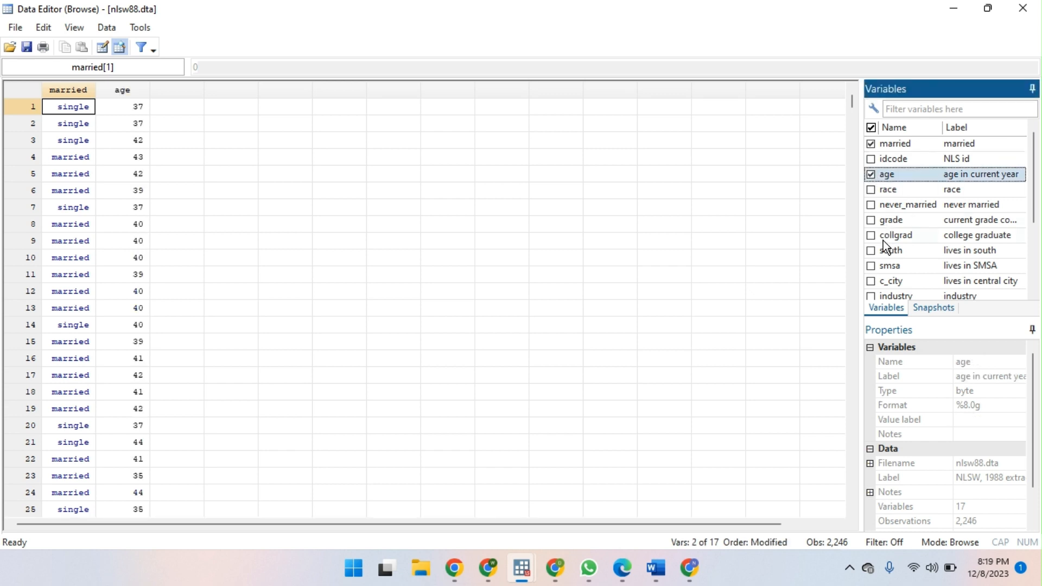
pyautogui.click(871, 159)
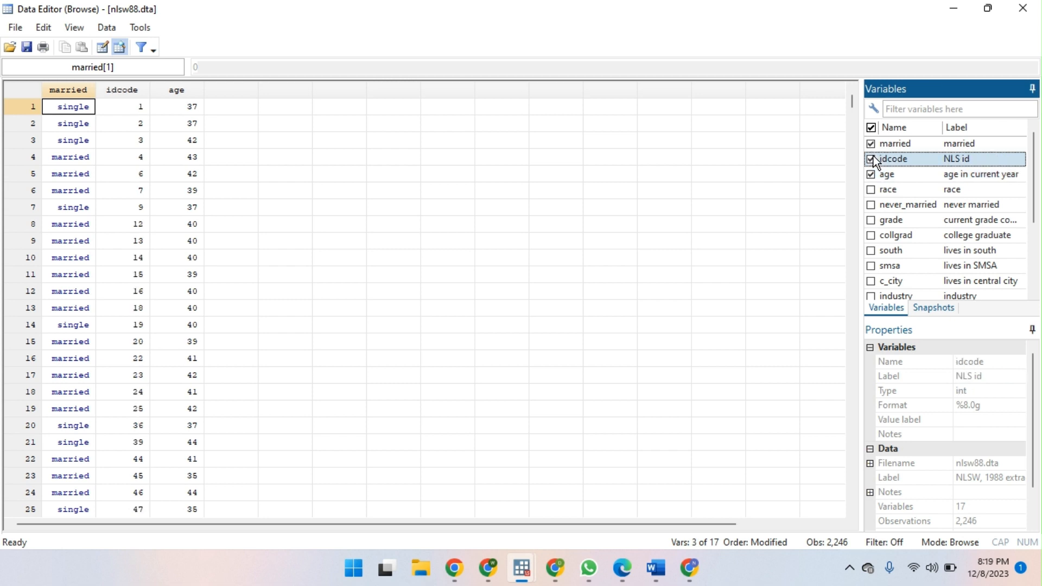
pyautogui.click(870, 224)
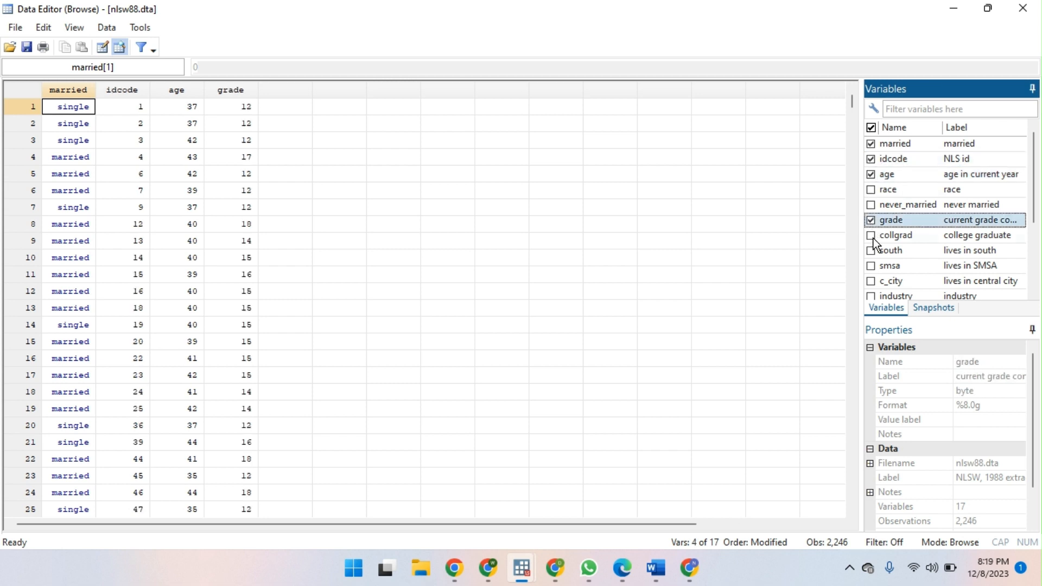
pyautogui.moveTo(874, 239)
pyautogui.mouseDown()
pyautogui.moveTo(876, 249)
pyautogui.moveTo(871, 233)
pyautogui.mouseUp()
pyautogui.click(871, 235)
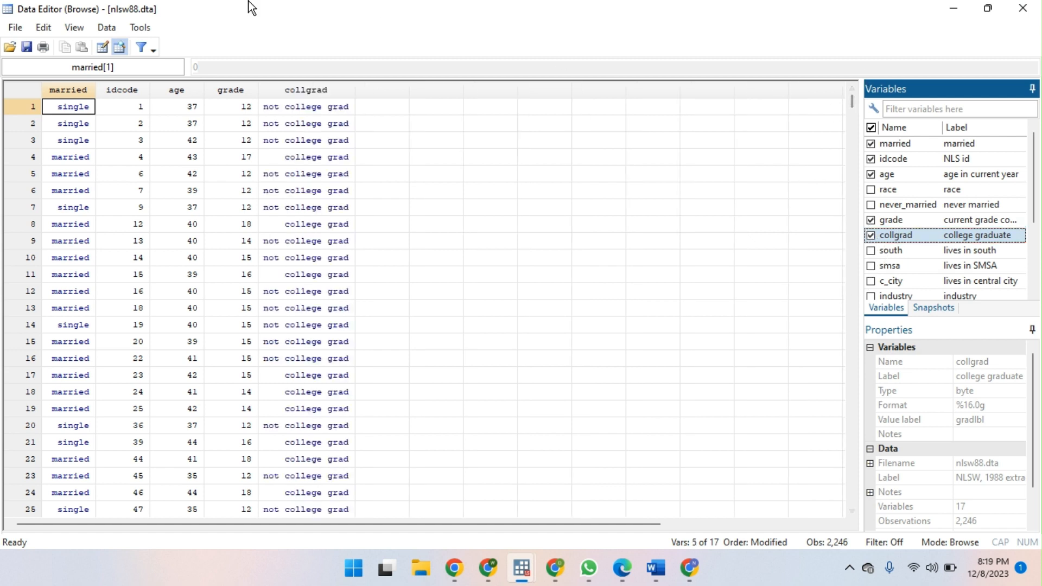
pyautogui.click(1022, 7)
# Browse the complete dataset with the br command and close the data browser.
pyautogui.write('br')
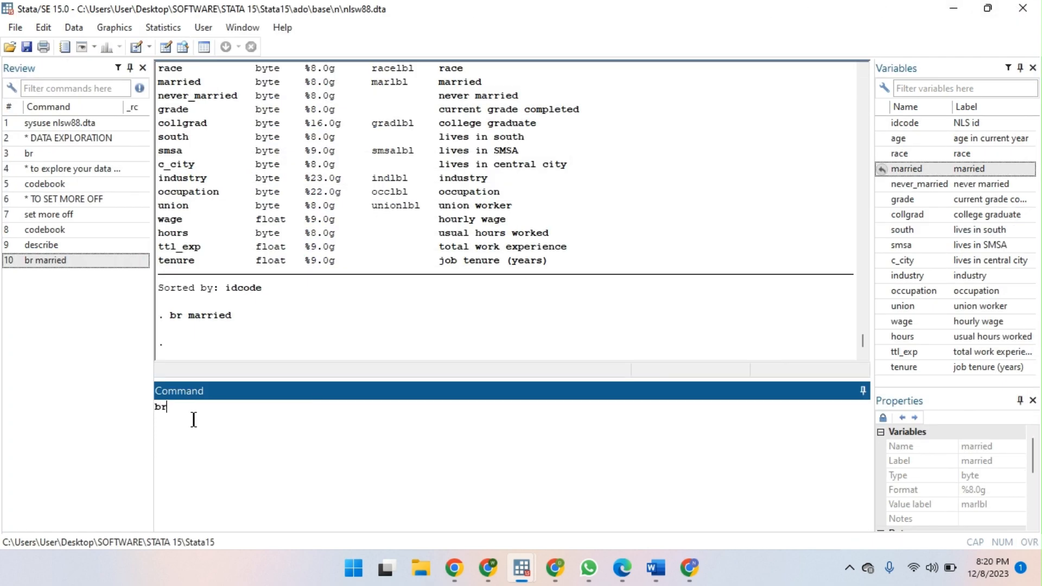
pyautogui.press('Return')
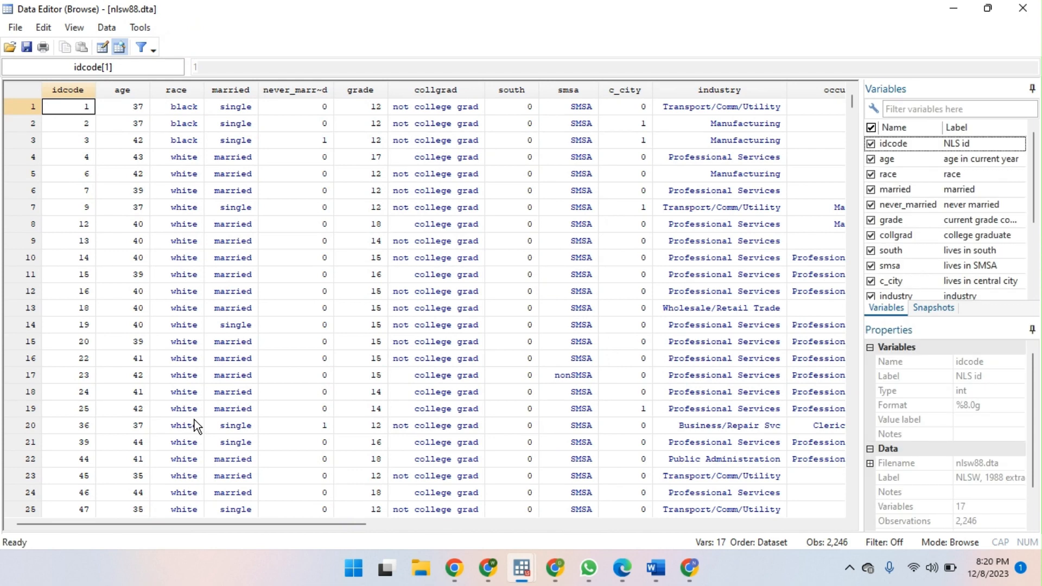
pyautogui.click(1038, 7)
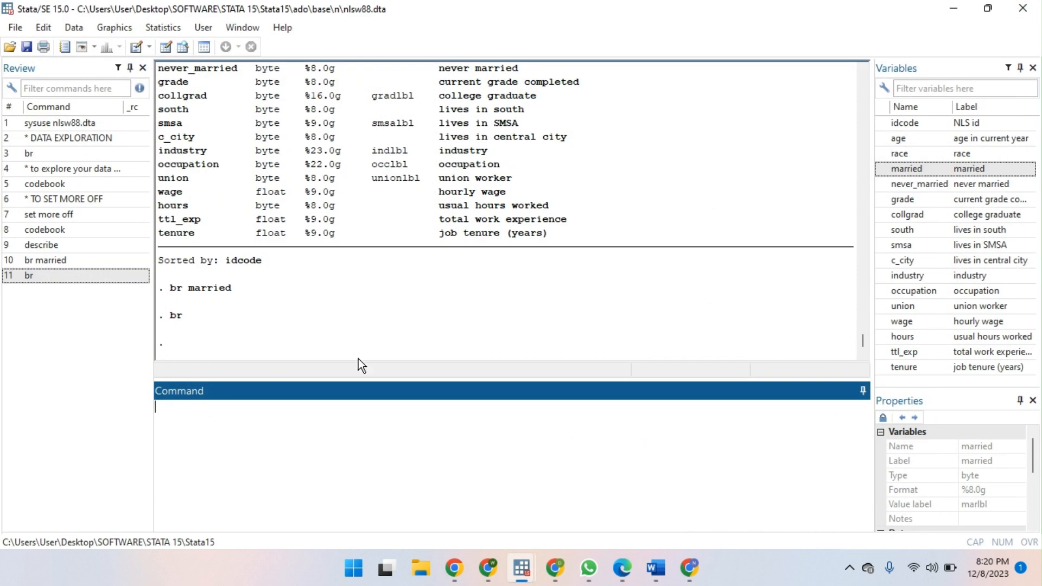
# Try to browse a single variable with the command br tnure.
pyautogui.write('b')
pyautogui.write('r')
pyautogui.write(' tq')
pyautogui.press('BackSpace')
pyautogui.press('BackSpace')
pyautogui.write('nure')
pyautogui.press('Return')
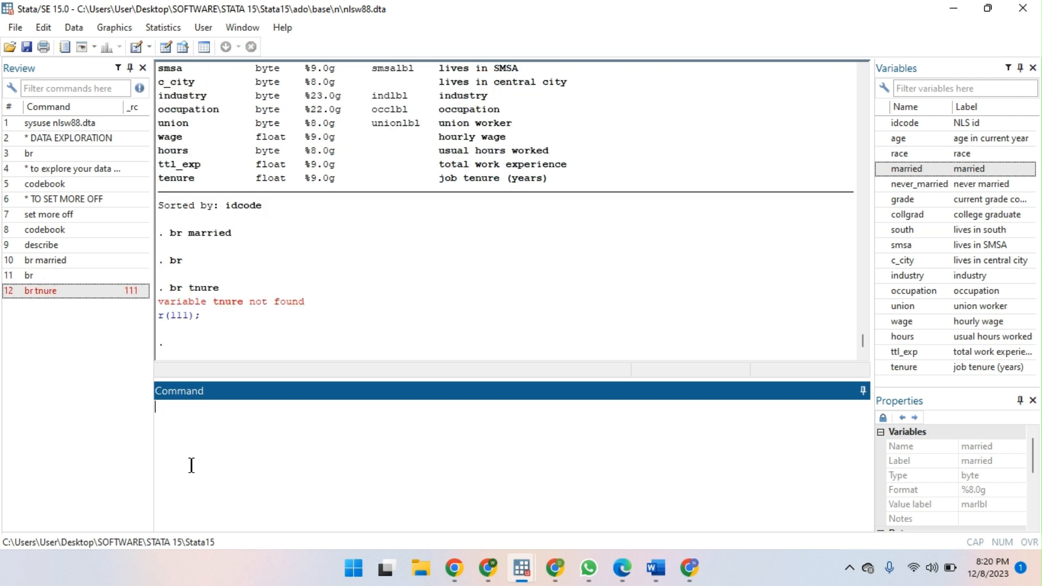
# Correct the failed browse command to br tenure, run it, and close the data browser.
pyautogui.click(80, 292)
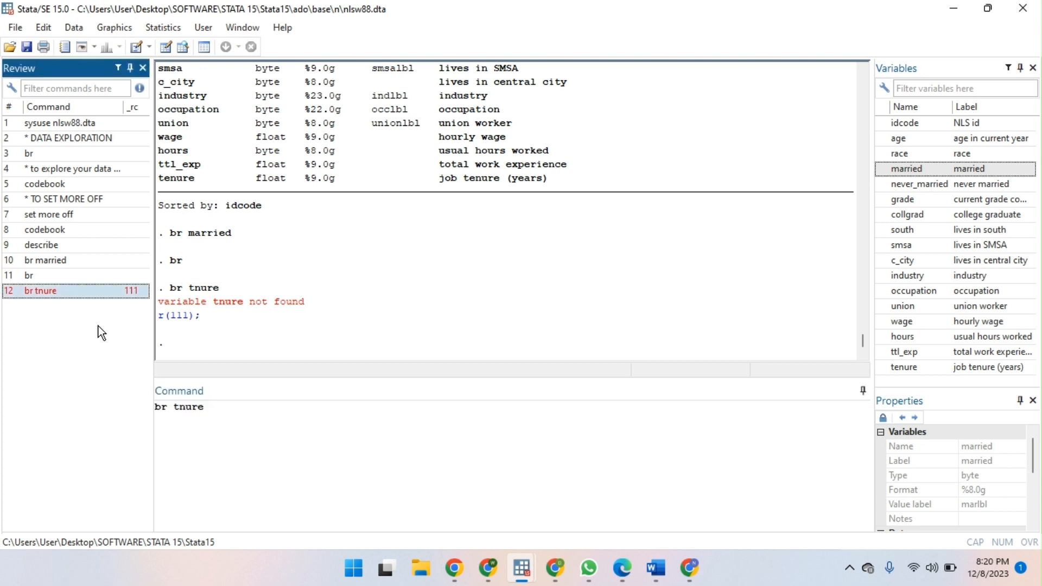
pyautogui.click(179, 407)
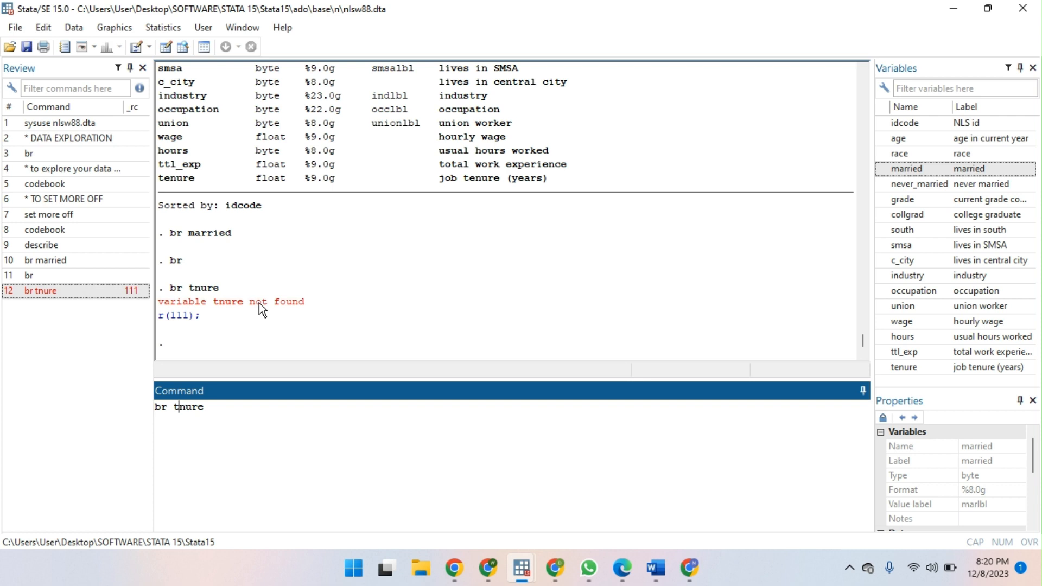
pyautogui.write('e')
pyautogui.moveTo(212, 408); pyautogui.dragTo(175, 413)
pyautogui.press('BackSpace')
pyautogui.click(881, 368)
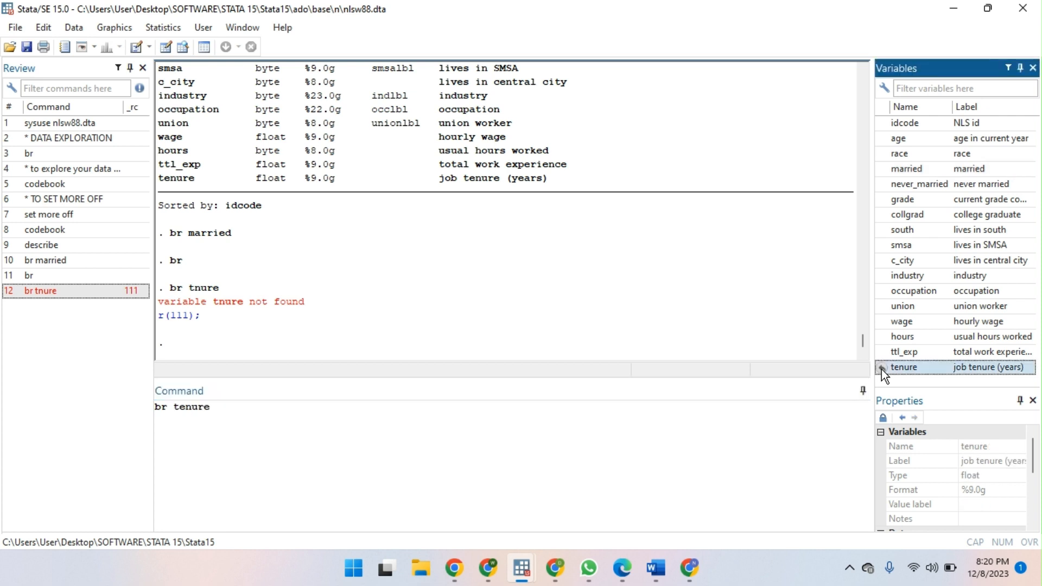
pyautogui.press('Return')
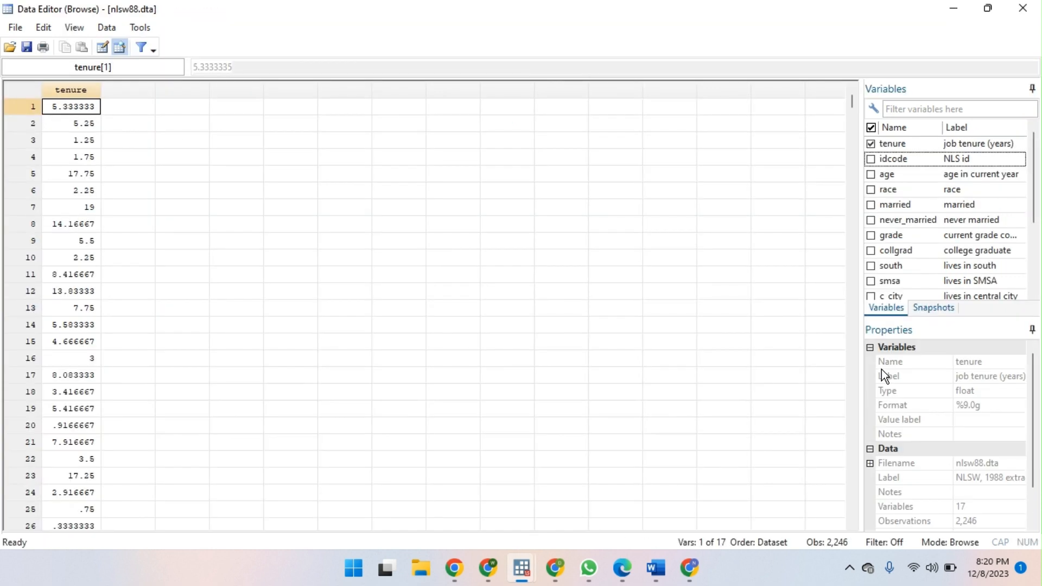
pyautogui.click(1023, 8)
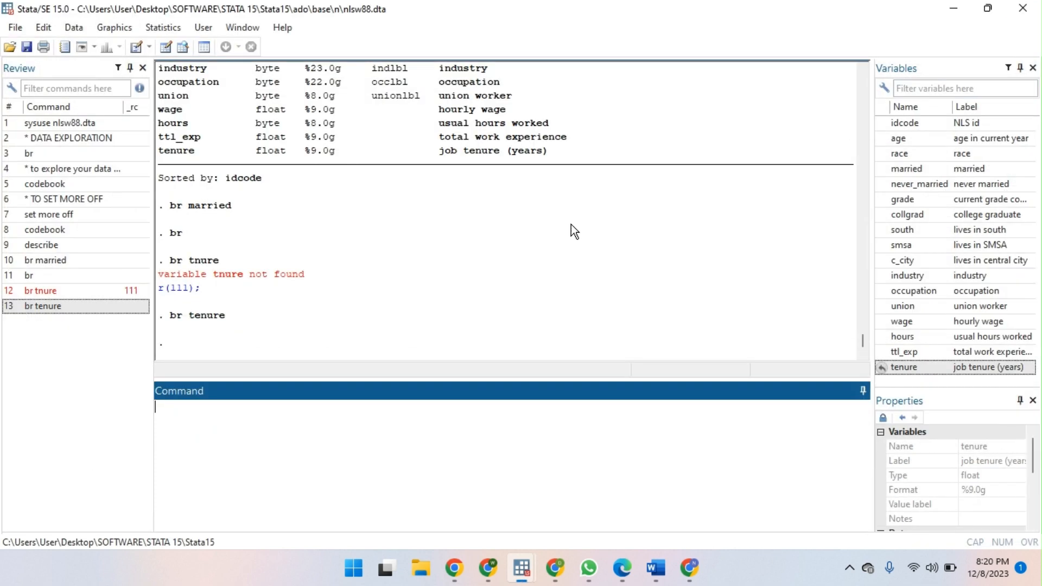
# Run codebook for the smsa variable only.
pyautogui.write('codebook')
pyautogui.click(881, 246)
pyautogui.press('Return')
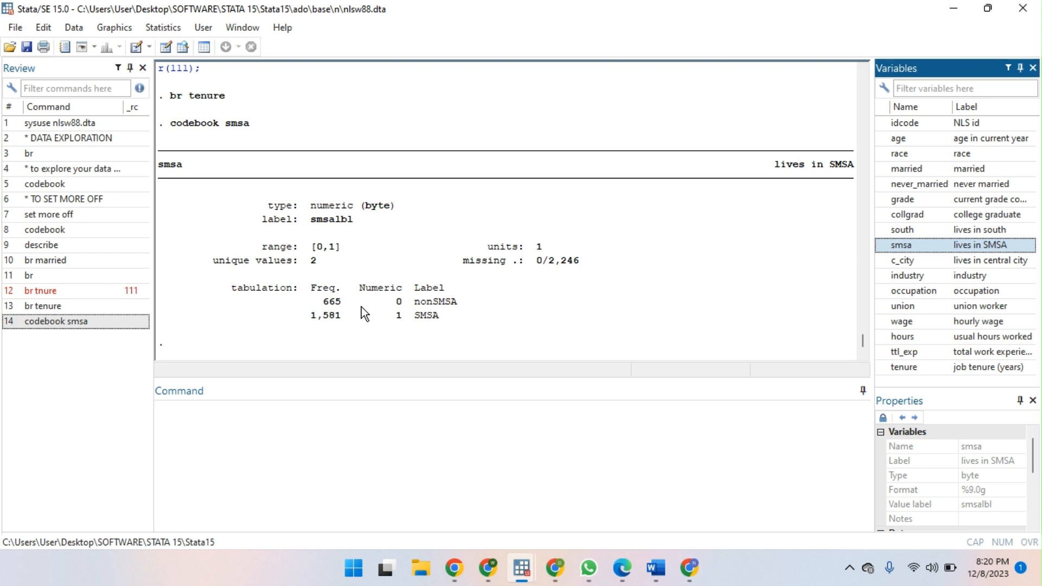
# Run codebook for the wage and hours variables together and view both entries.
pyautogui.click(228, 463)
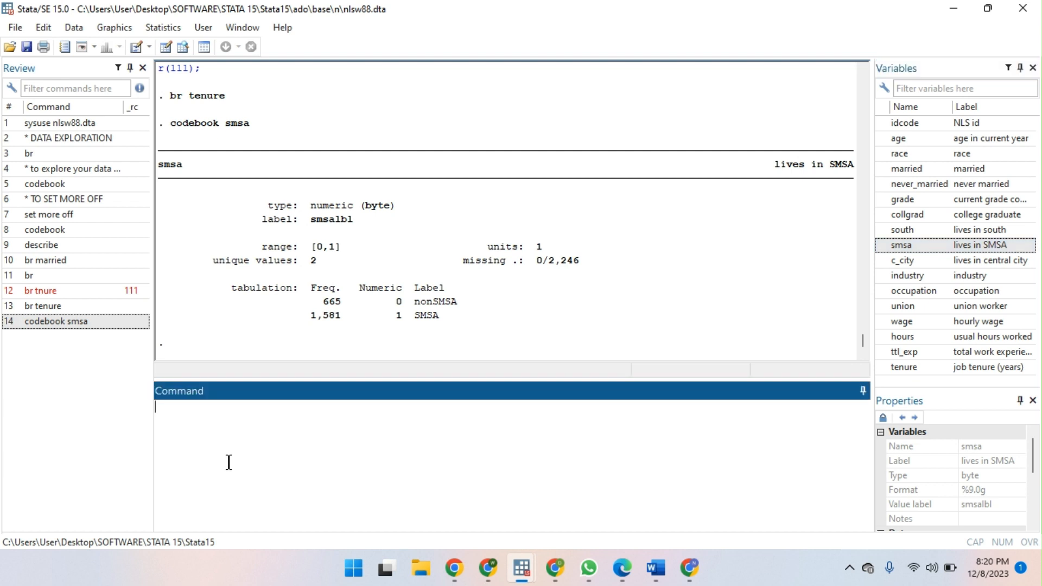
pyautogui.write('codebook')
pyautogui.doubleClick(883, 322)
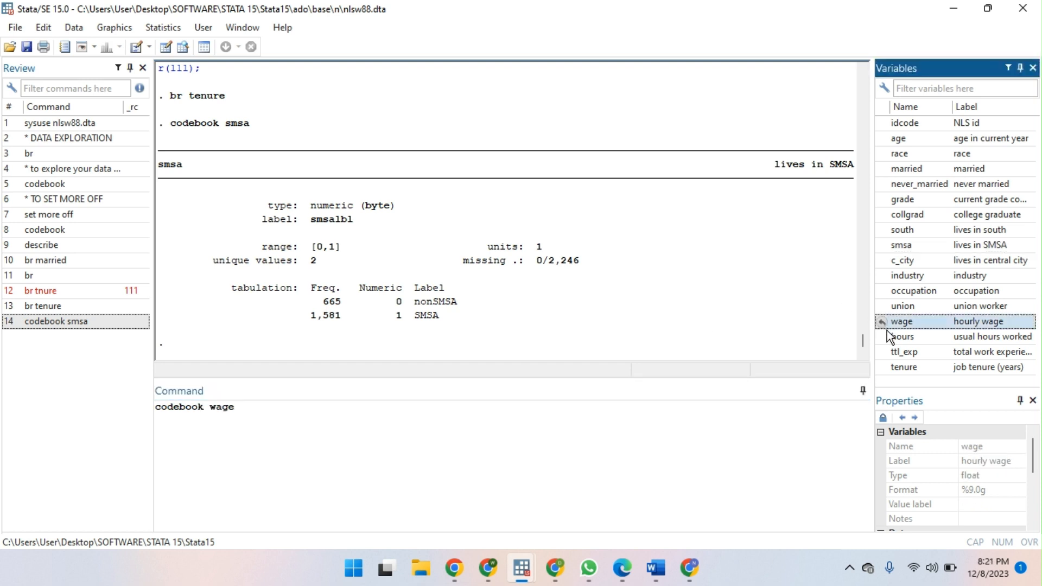
pyautogui.doubleClick(884, 336)
pyautogui.press('Return')
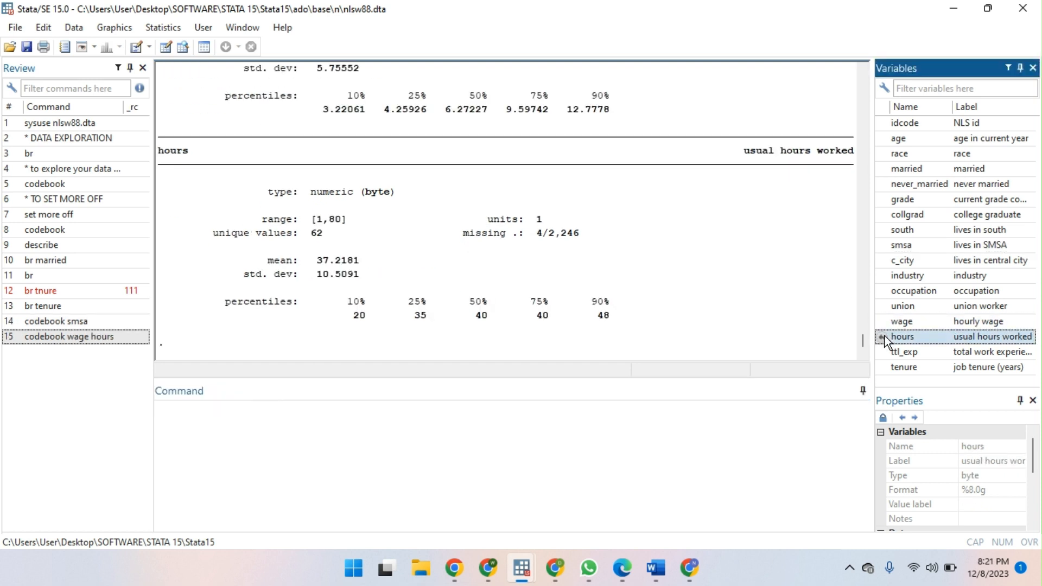
pyautogui.scroll(1, 861, 187)
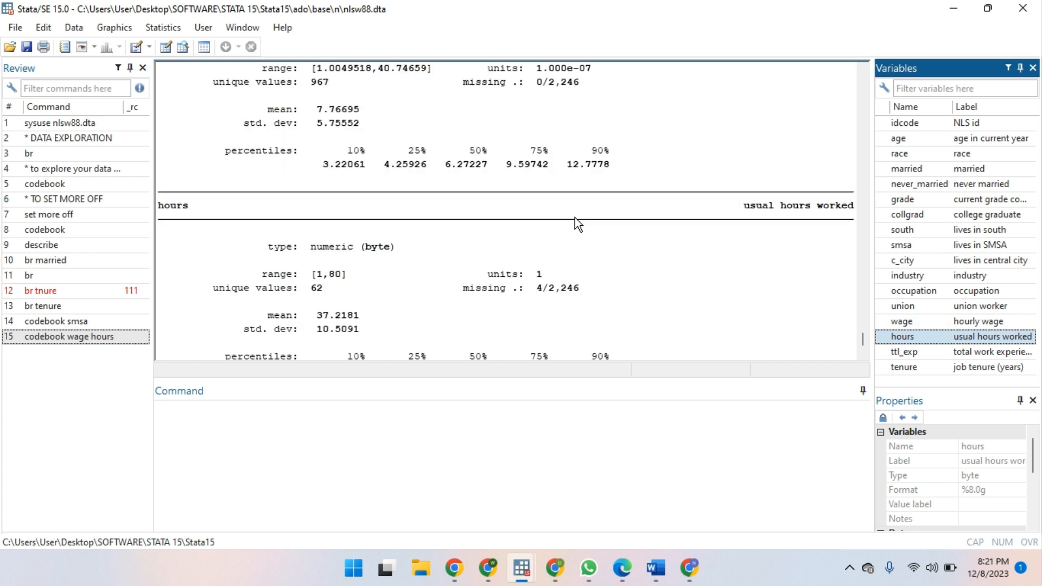
# Run describe for the occupation and industry variables and examine the resulting table.
pyautogui.click(315, 439)
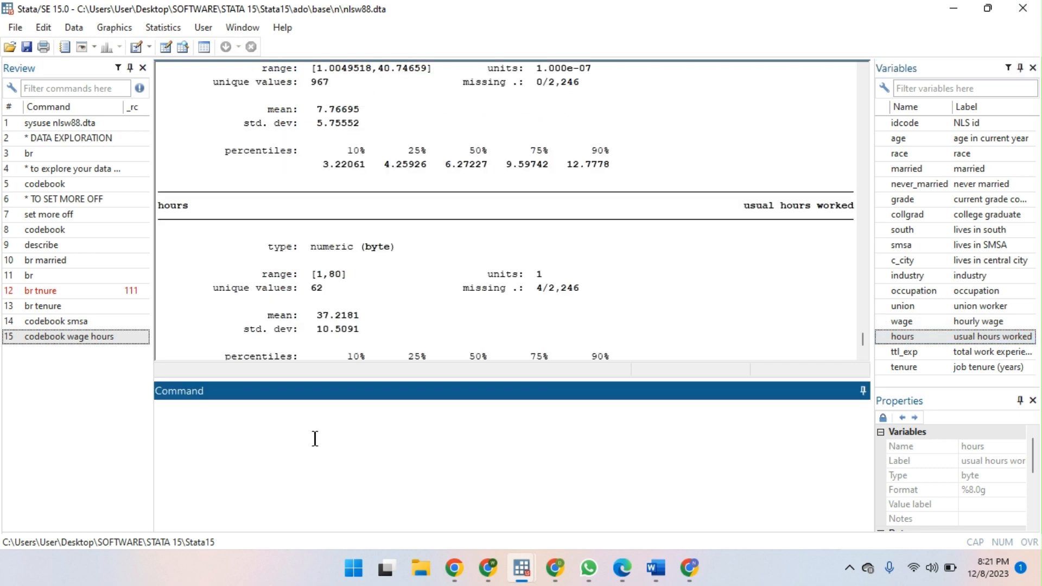
pyautogui.write('describe')
pyautogui.doubleClick(885, 293)
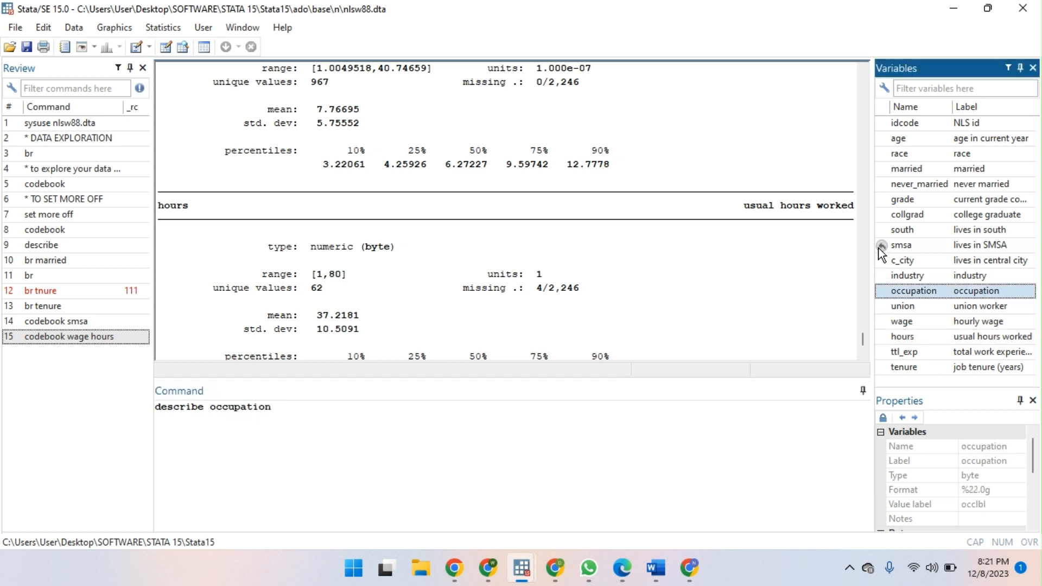
pyautogui.doubleClick(879, 276)
pyautogui.press('Return')
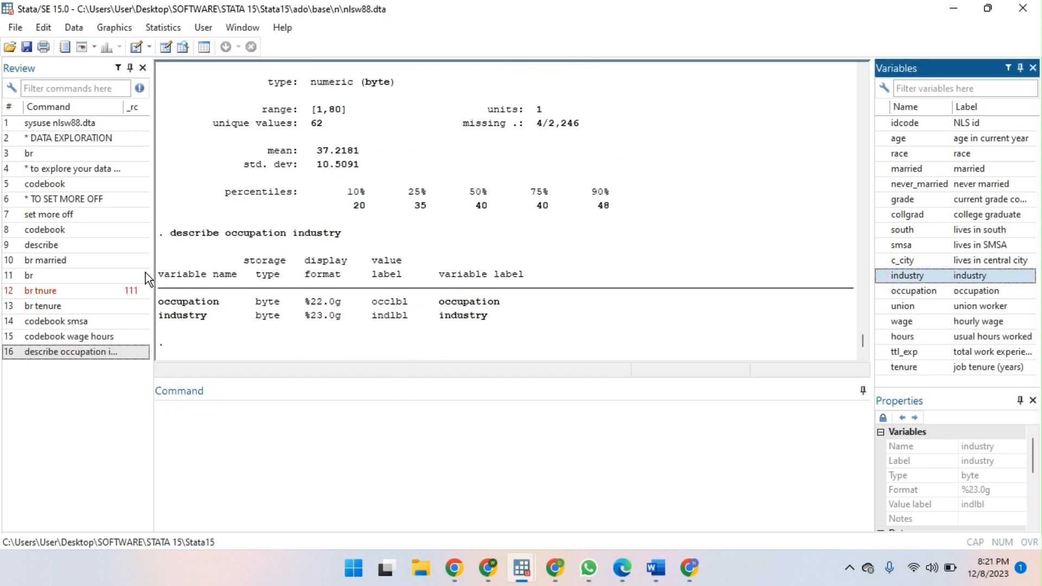
pyautogui.moveTo(158, 298); pyautogui.dragTo(439, 327)
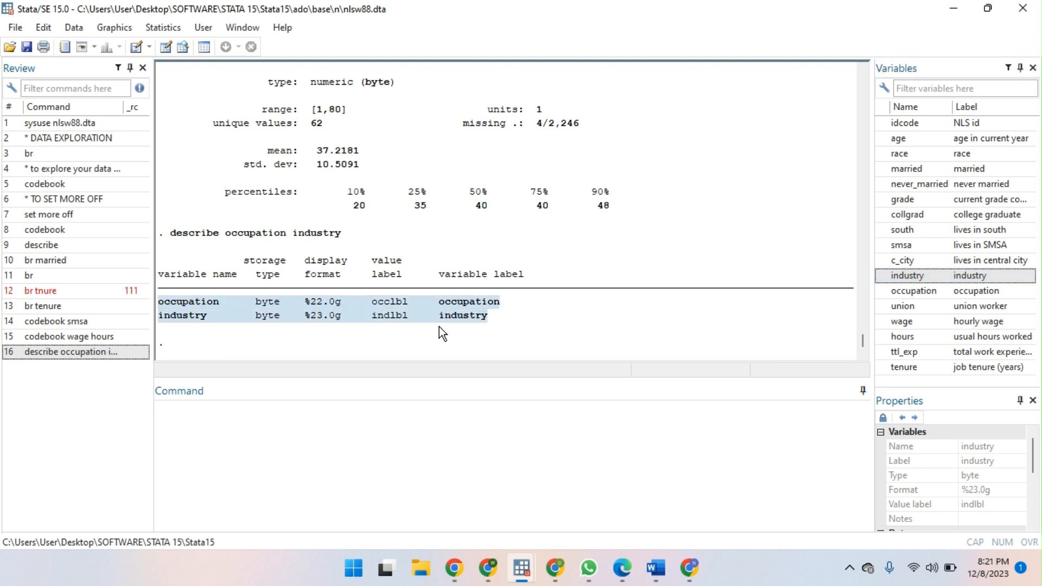
pyautogui.moveTo(171, 233); pyautogui.dragTo(342, 235)
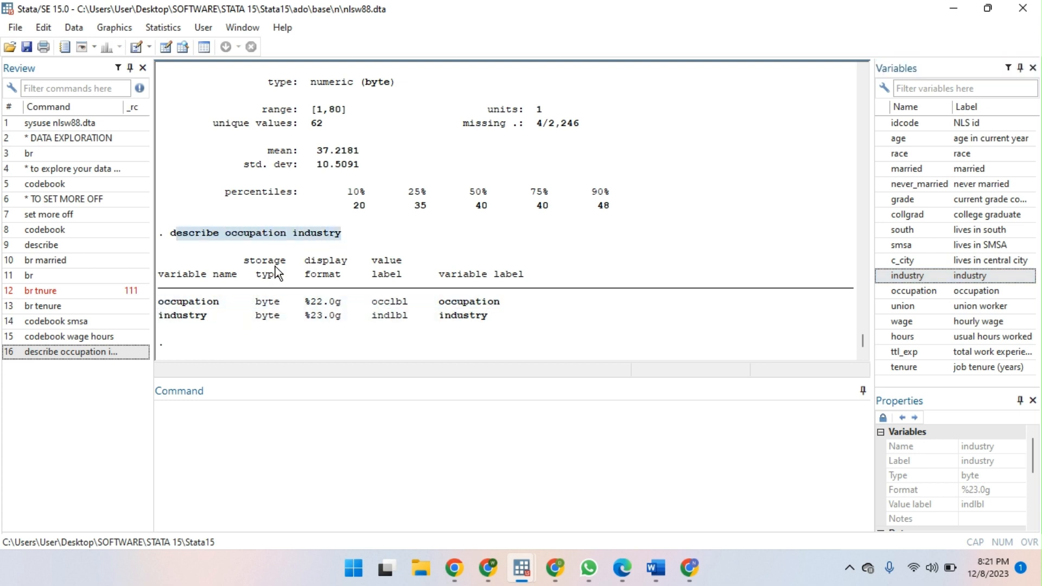
pyautogui.moveTo(183, 262); pyautogui.dragTo(496, 320)
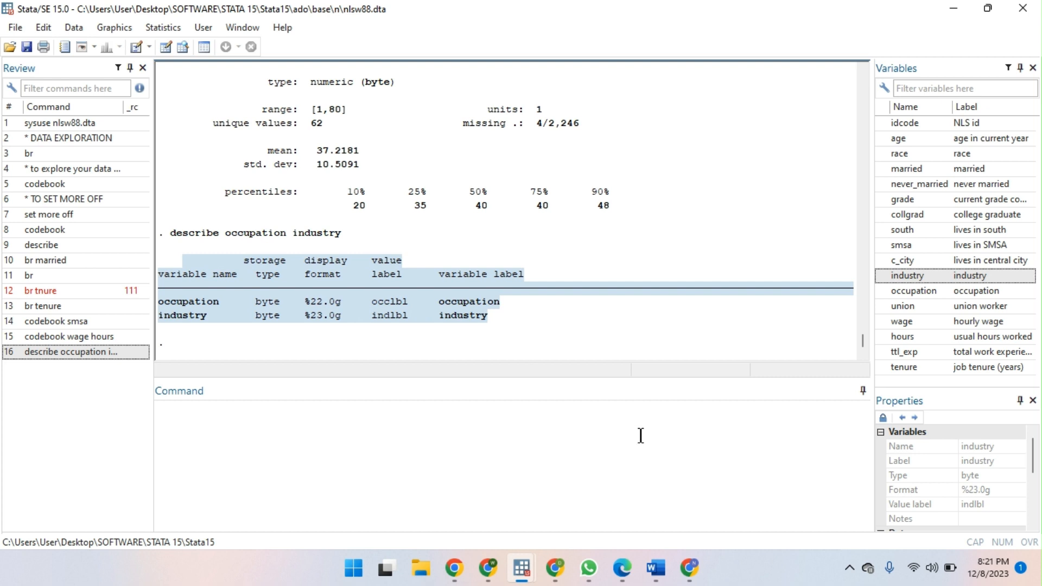
# Check the exploration commands in the Word notes, then switch back to Stata and run list for the whole dataset.
pyautogui.click(656, 569)
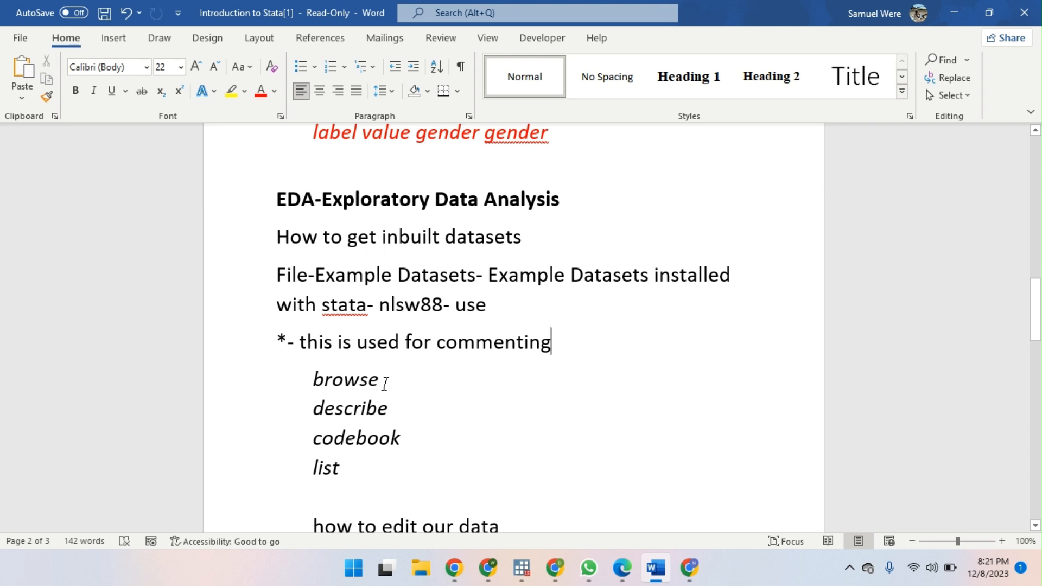
pyautogui.scroll(-3, 384, 383)
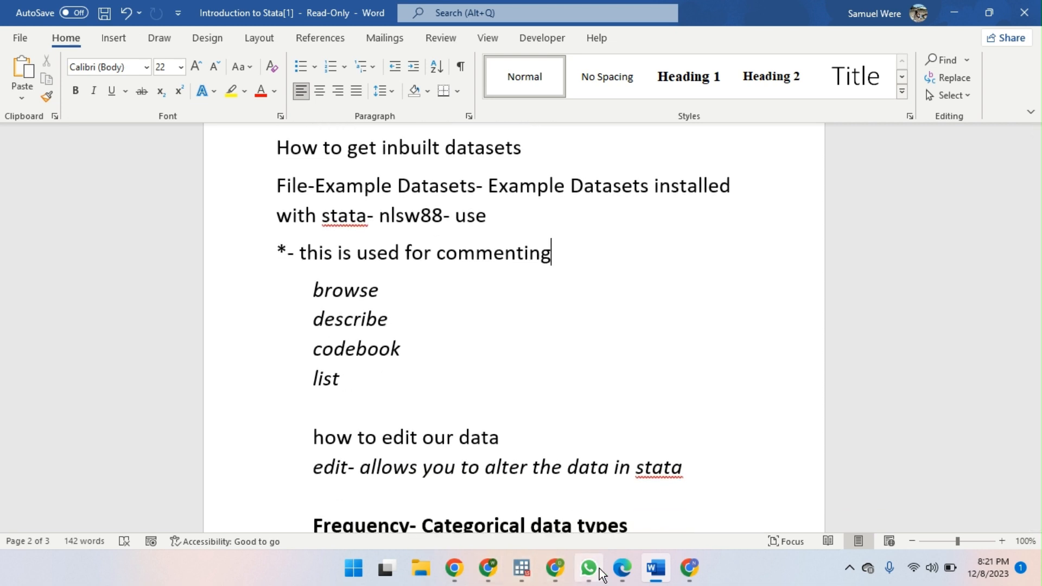
pyautogui.click(522, 567)
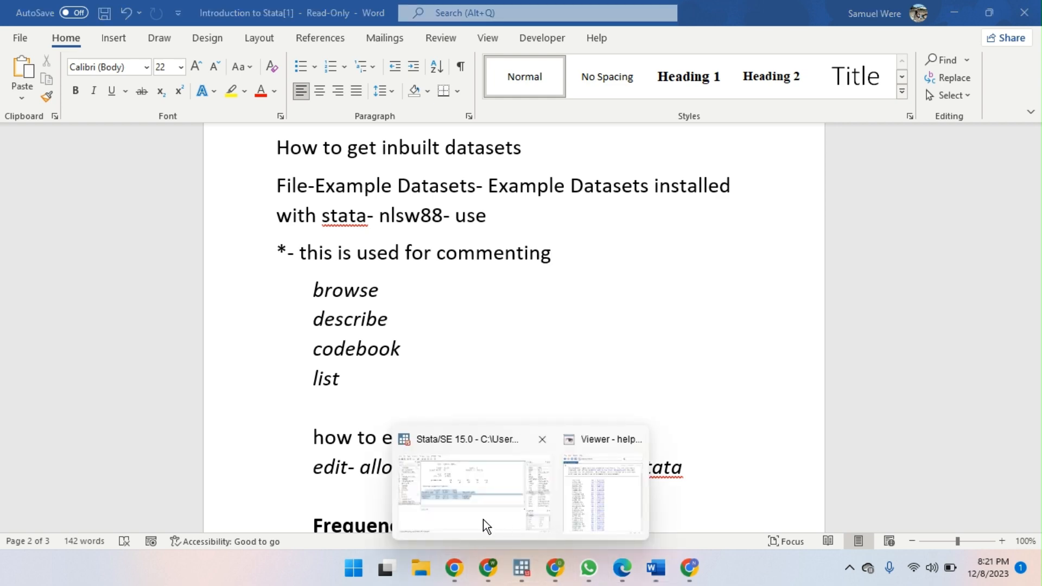
pyautogui.click(483, 519)
pyautogui.write('list')
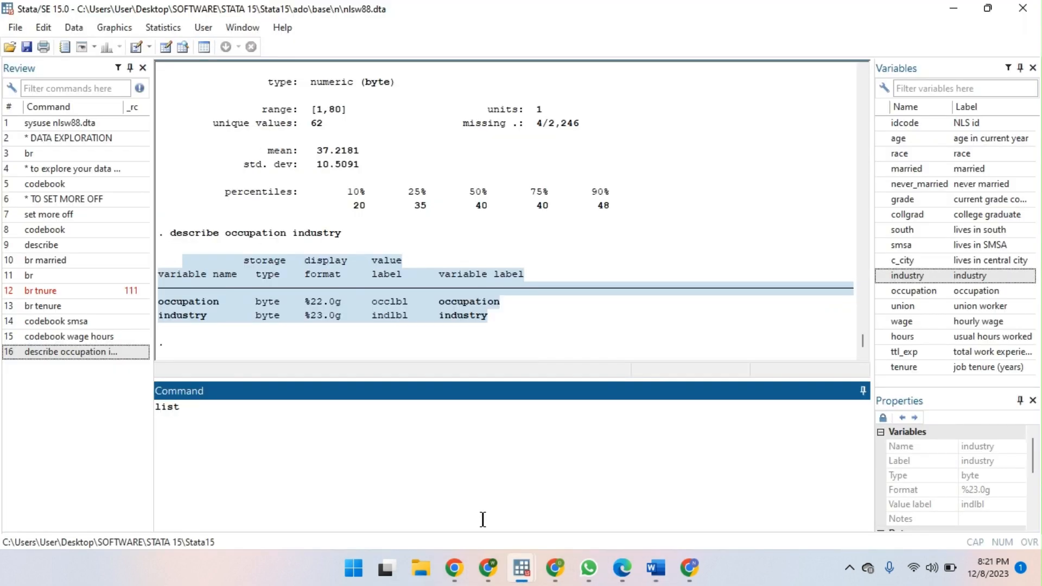
pyautogui.press('Return')
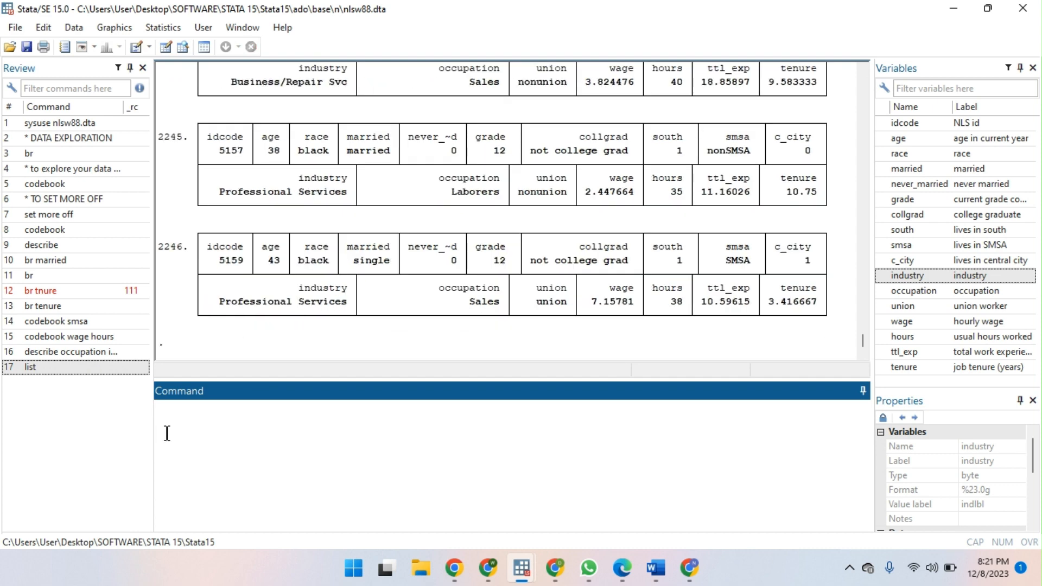
pyautogui.click(187, 340)
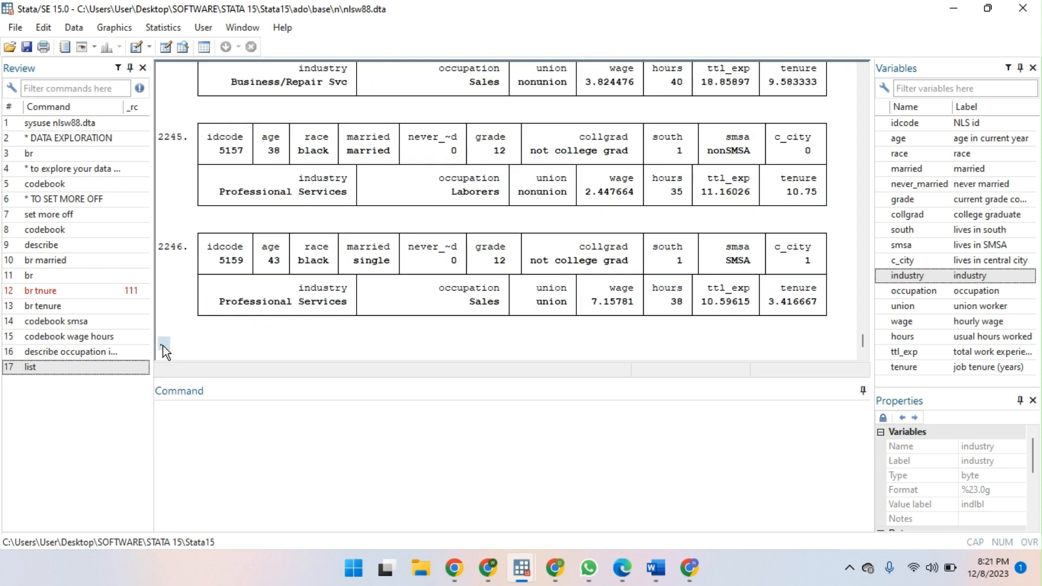
pyautogui.click(204, 348)
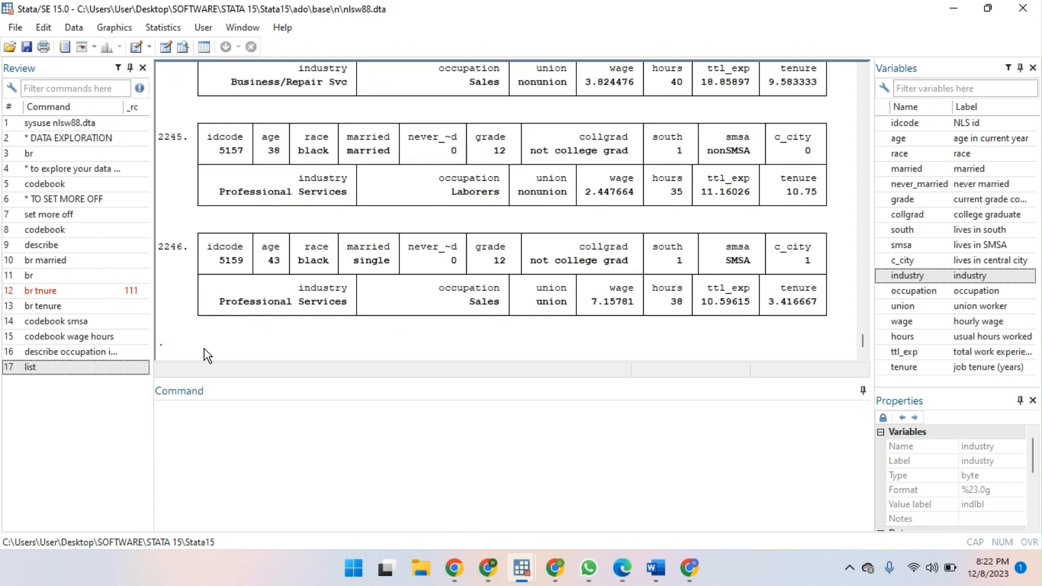
# Run set more off and rerun the list command for the whole dataset.
pyautogui.click(170, 421)
pyautogui.write('set more off')
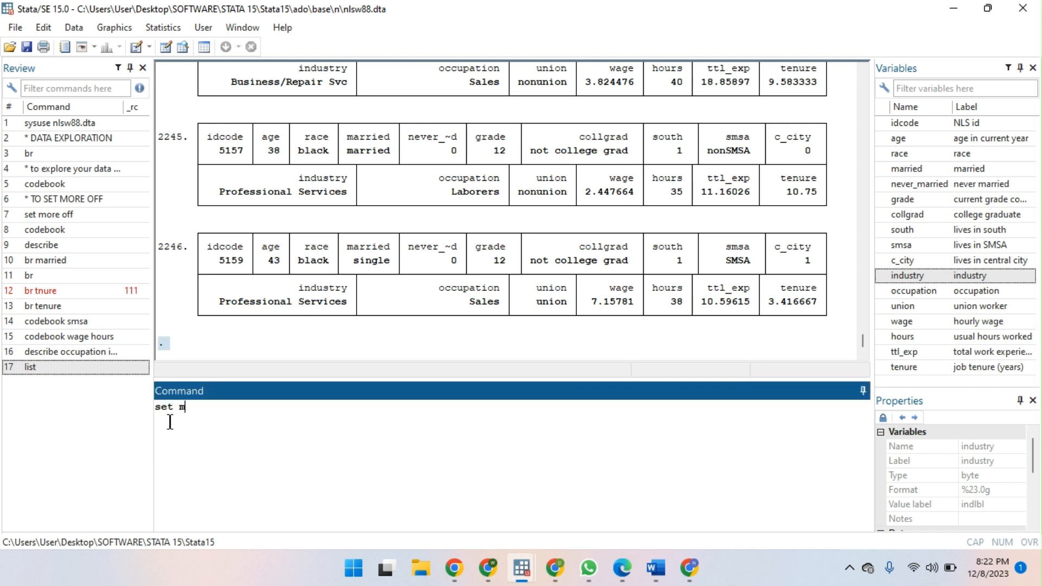
pyautogui.press('Return')
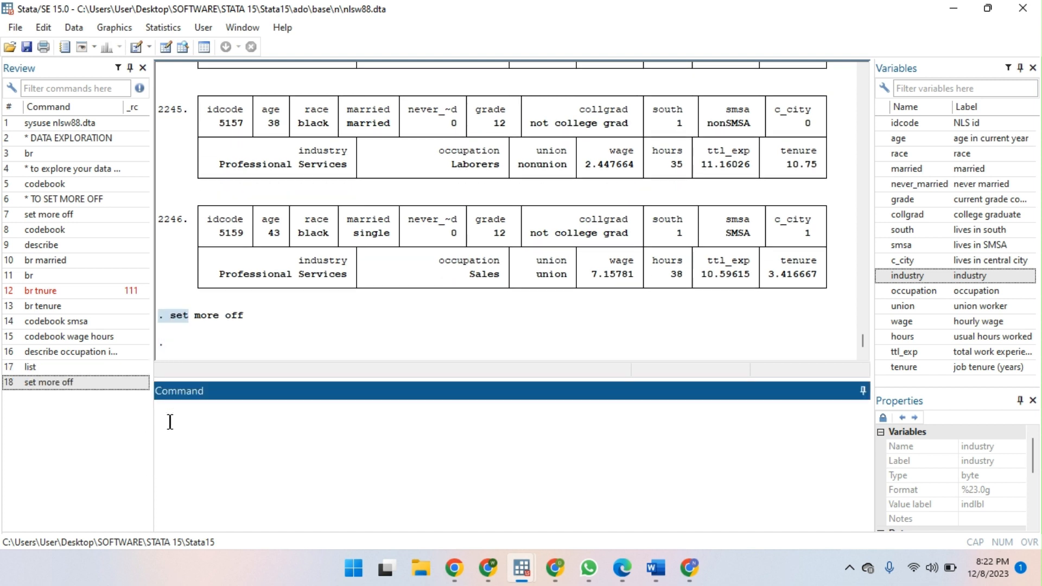
pyautogui.click(76, 373)
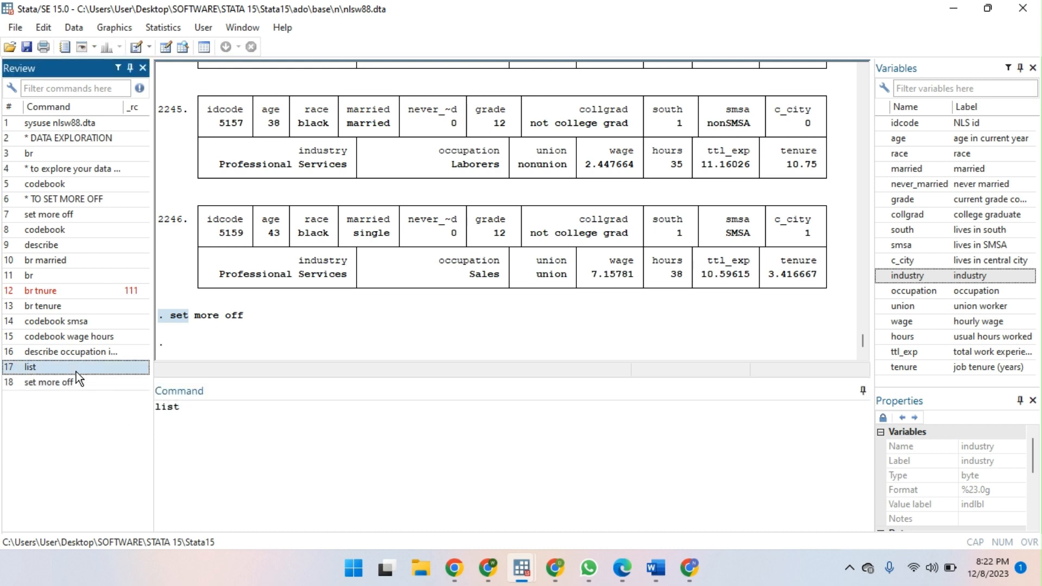
pyautogui.doubleClick(76, 373)
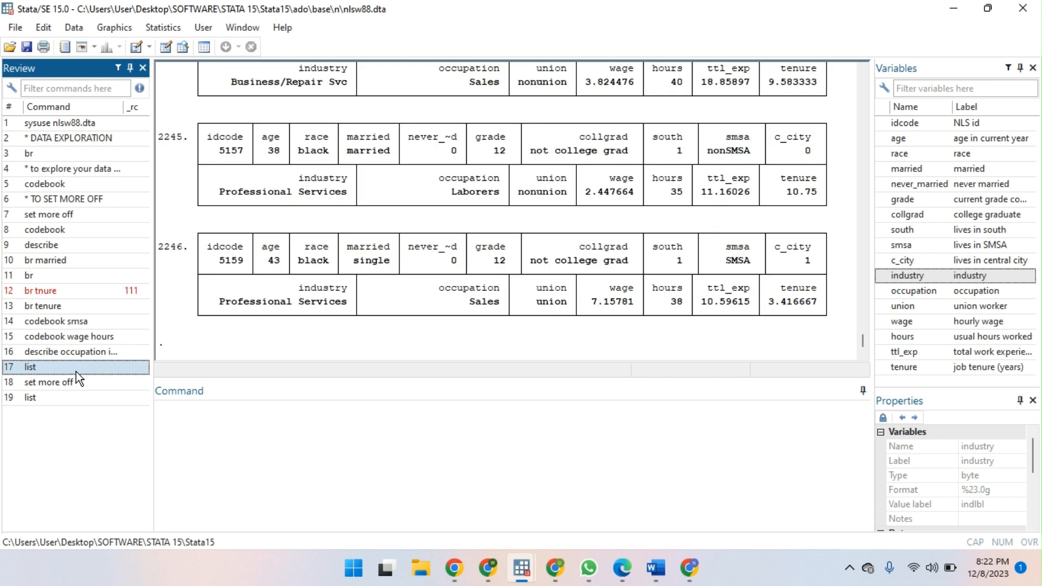
# List only the first five observations with list in 1/5 and examine the output from its command line down.
pyautogui.click(201, 428)
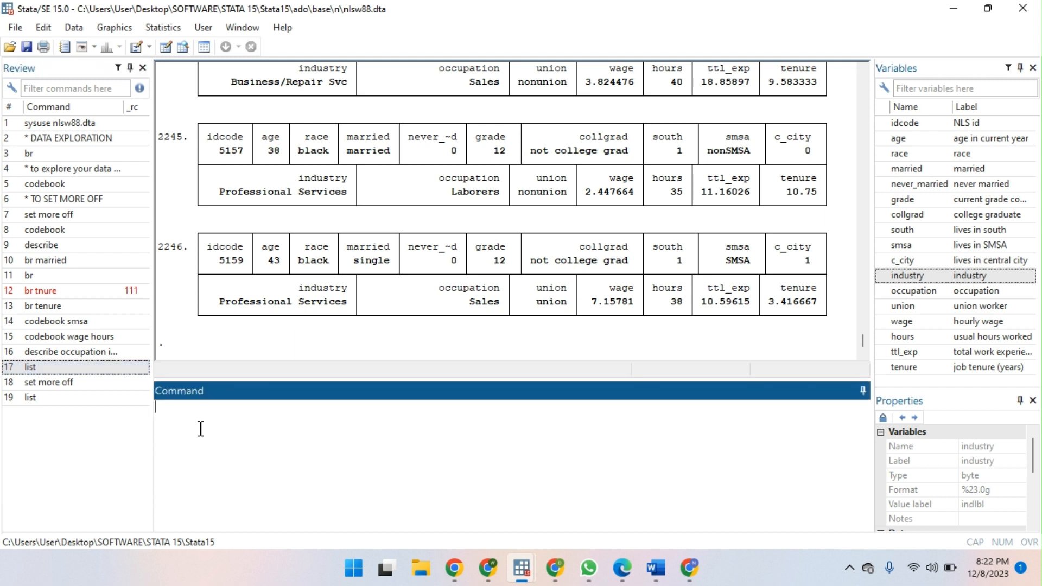
pyautogui.write('list in 1/5')
pyautogui.press('Return')
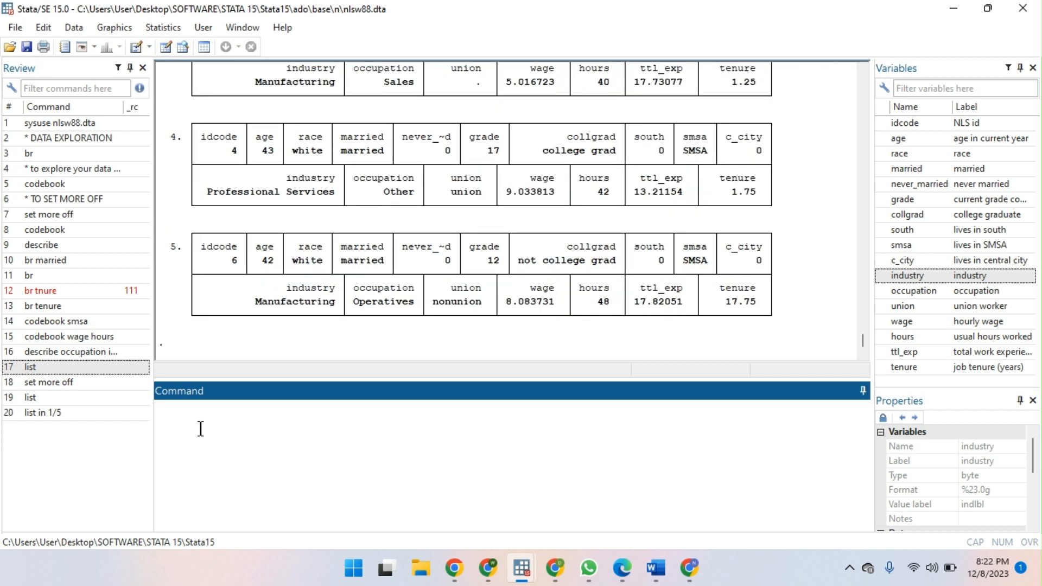
pyautogui.scroll(5, 255, 177)
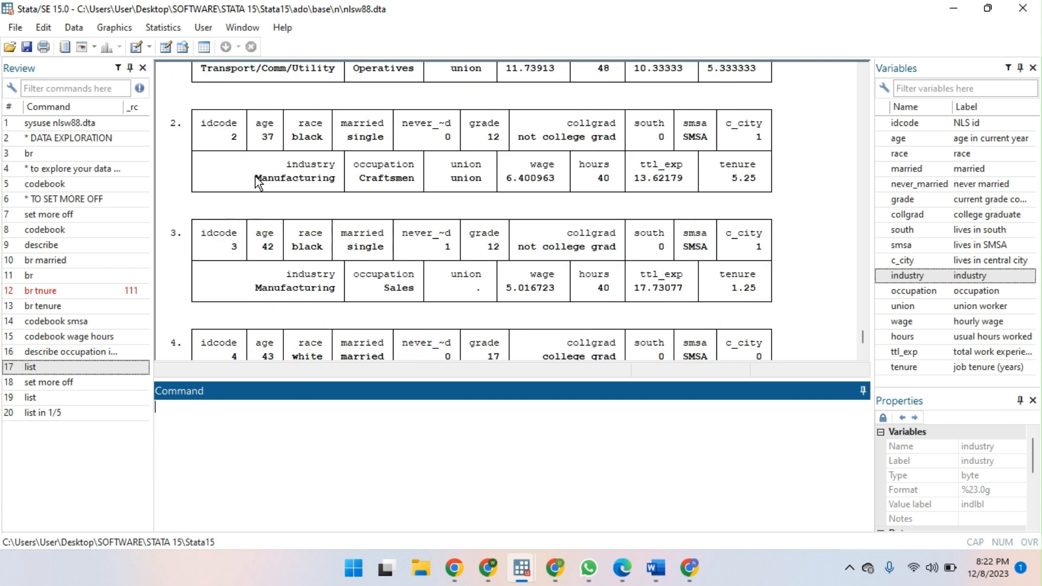
pyautogui.scroll(3, 255, 177)
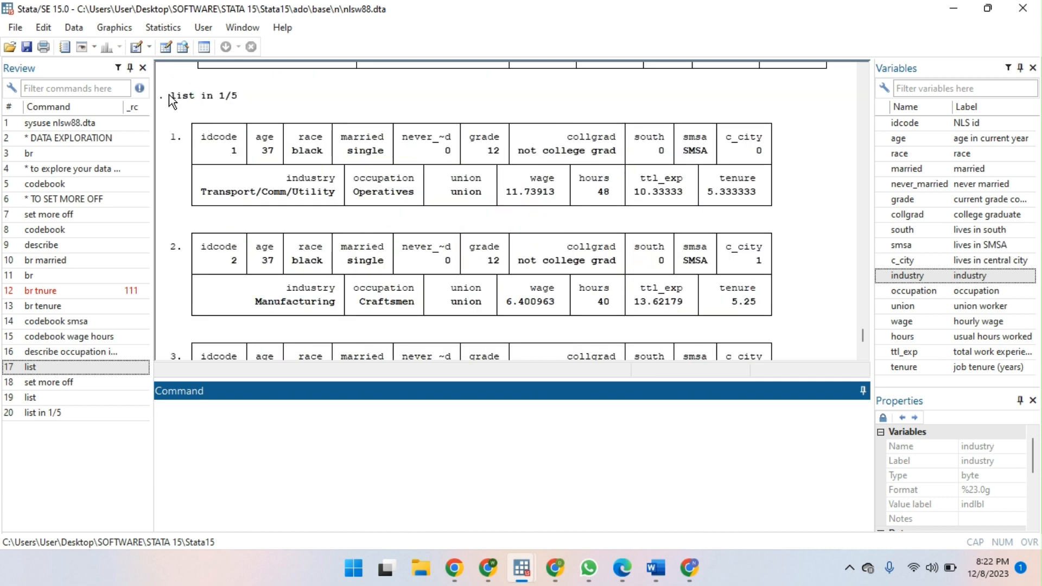
pyautogui.moveTo(172, 100); pyautogui.dragTo(465, 388)
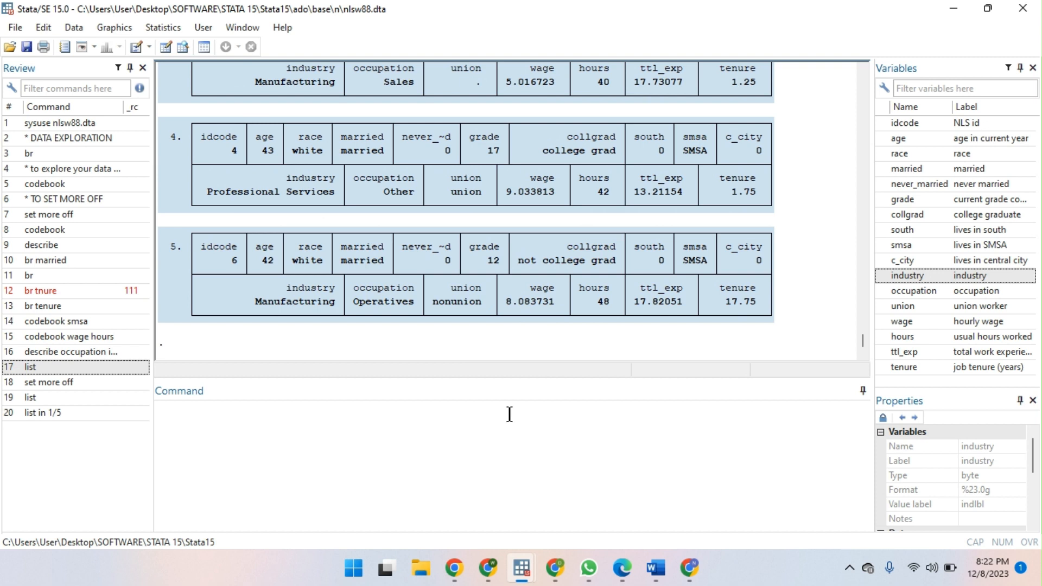
# List observations 2000 through the last with list in 2000/L and look through the listed records.
pyautogui.click(312, 411)
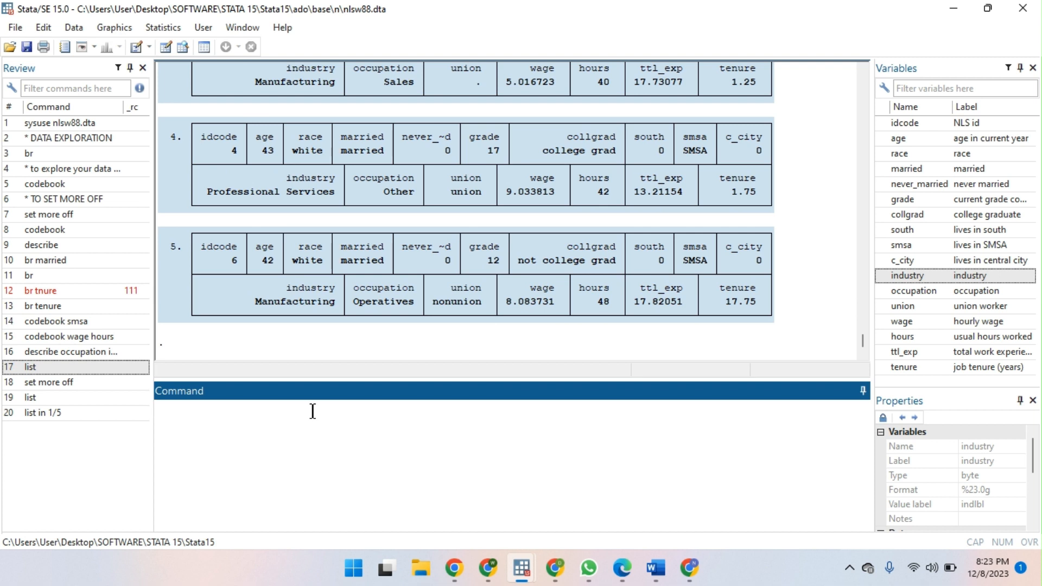
pyautogui.write('list 2000/L')
pyautogui.moveTo(225, 407); pyautogui.dragTo(151, 406)
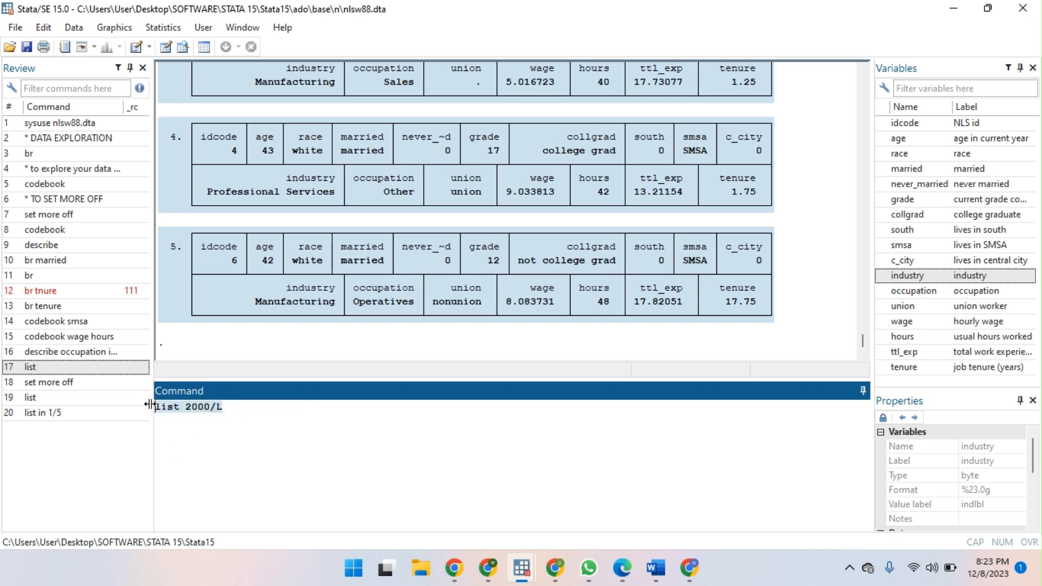
pyautogui.click(179, 408)
pyautogui.write('in')
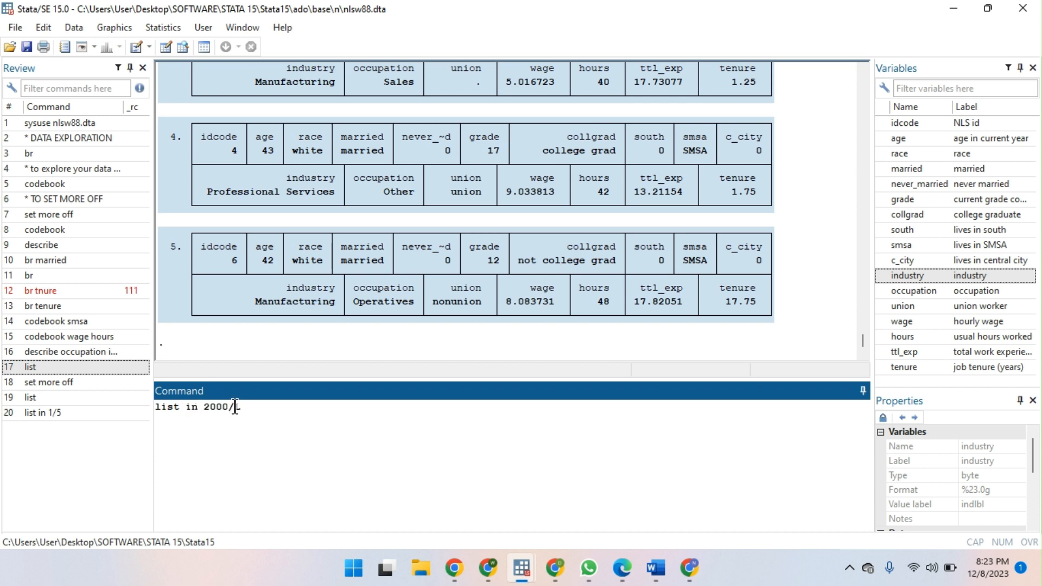
pyautogui.moveTo(239, 407); pyautogui.dragTo(205, 407)
pyautogui.press('Return')
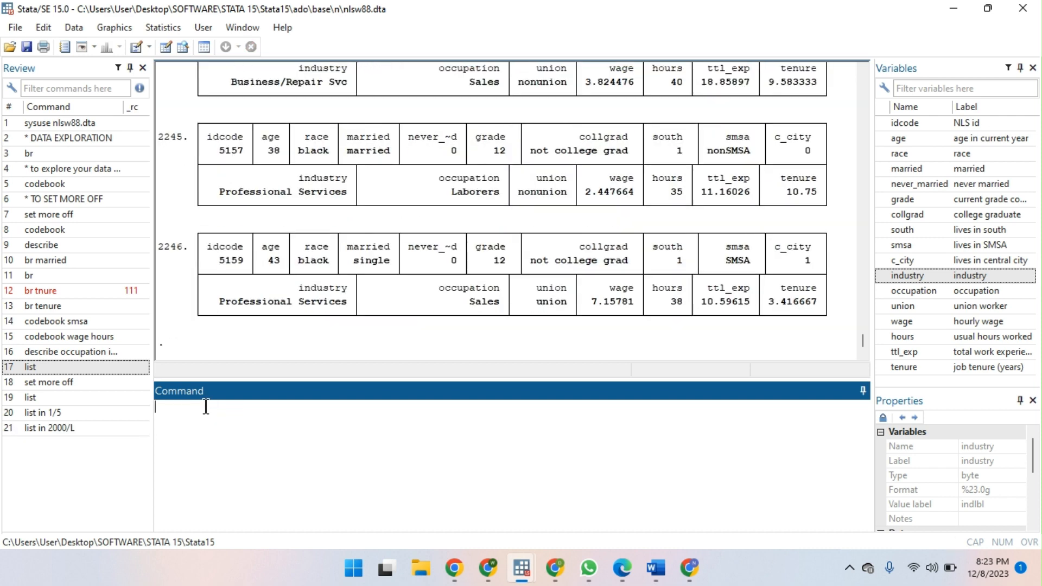
pyautogui.scroll(15, 278, 150)
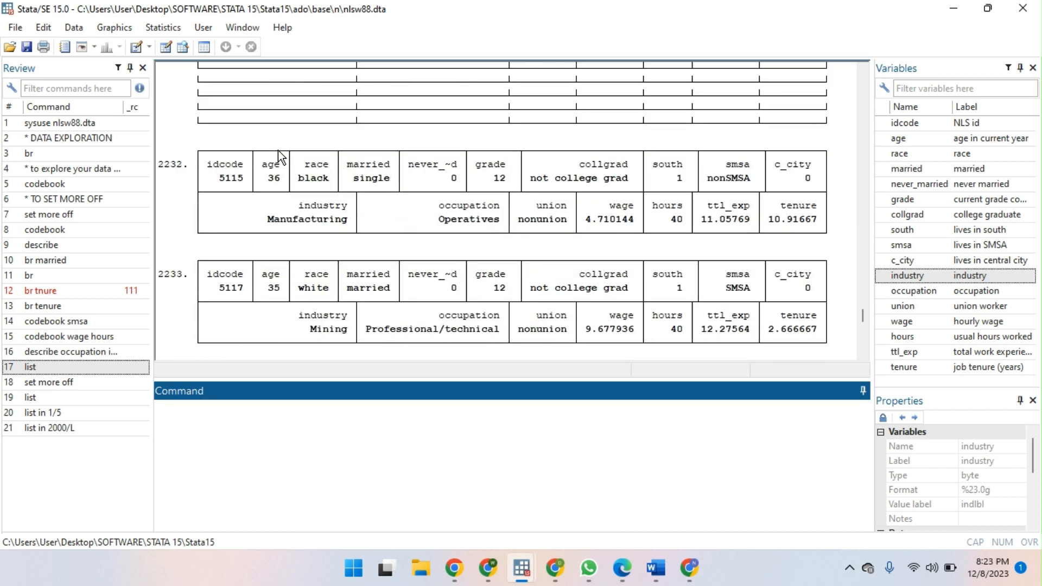
pyautogui.scroll(20, 278, 151)
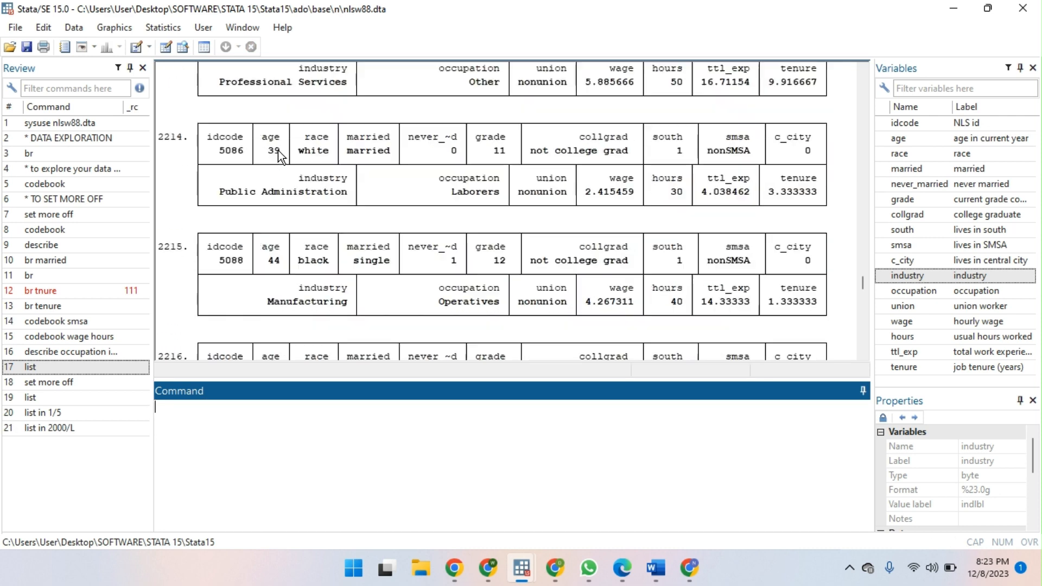
pyautogui.scroll(20, 278, 151)
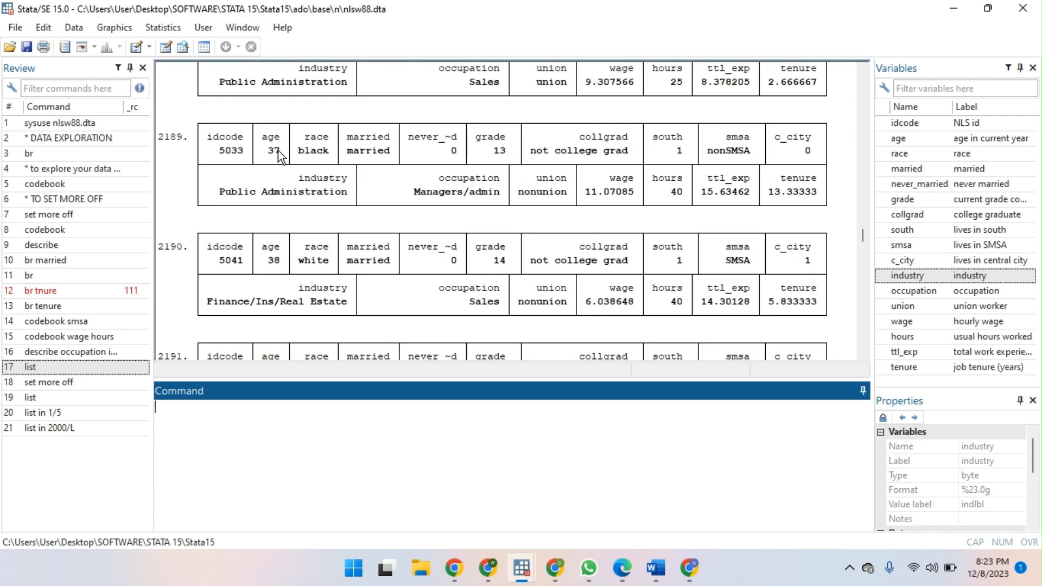
pyautogui.scroll(3, 278, 151)
pyautogui.scroll(-20, 177, 327)
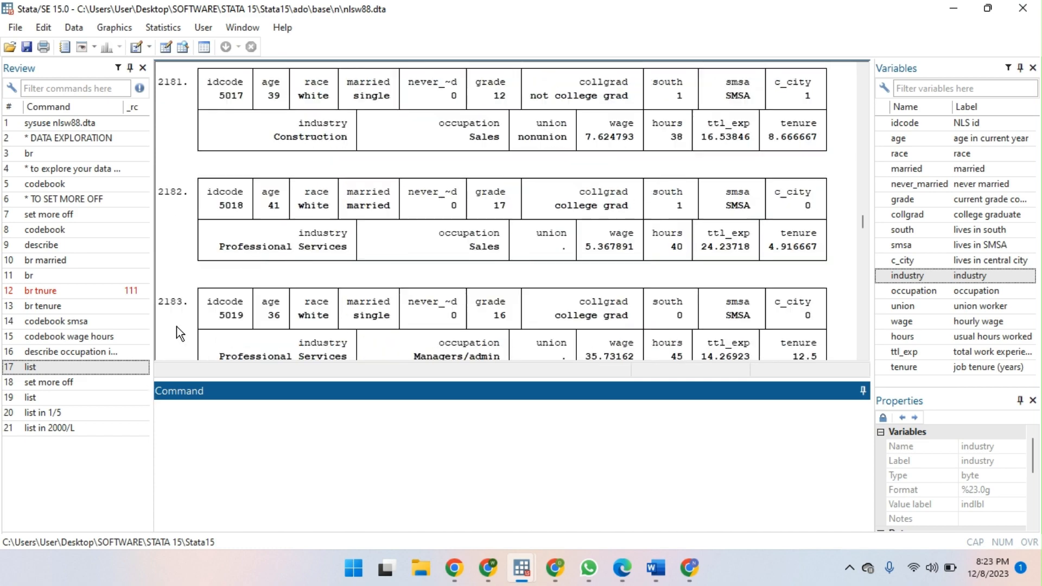
pyautogui.scroll(-20, 177, 327)
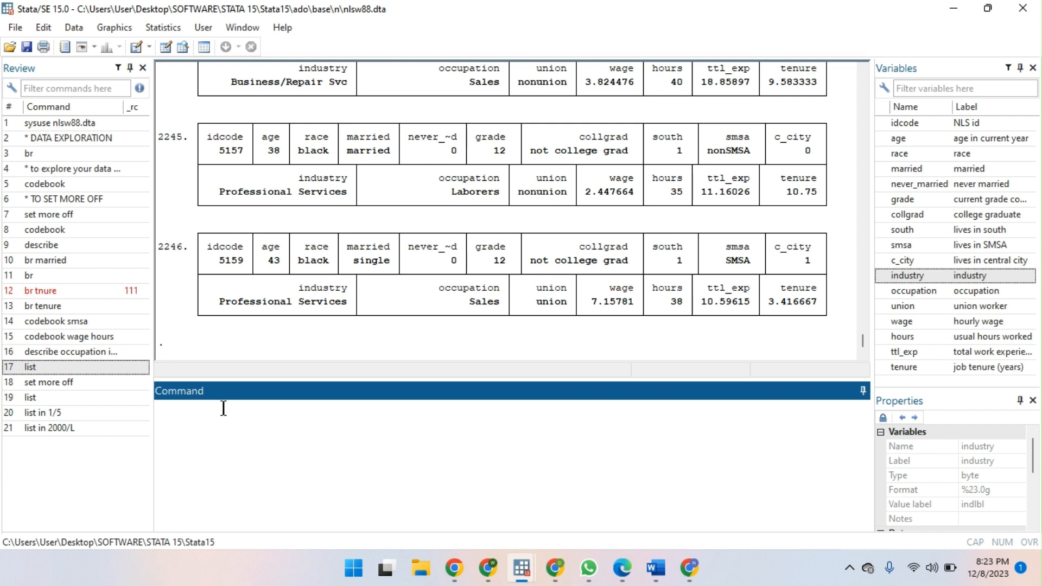
# List observations 2240 through the last with list in 2240/ L and examine the whole output.
pyautogui.write('list in 2240/ L')
pyautogui.press('Return')
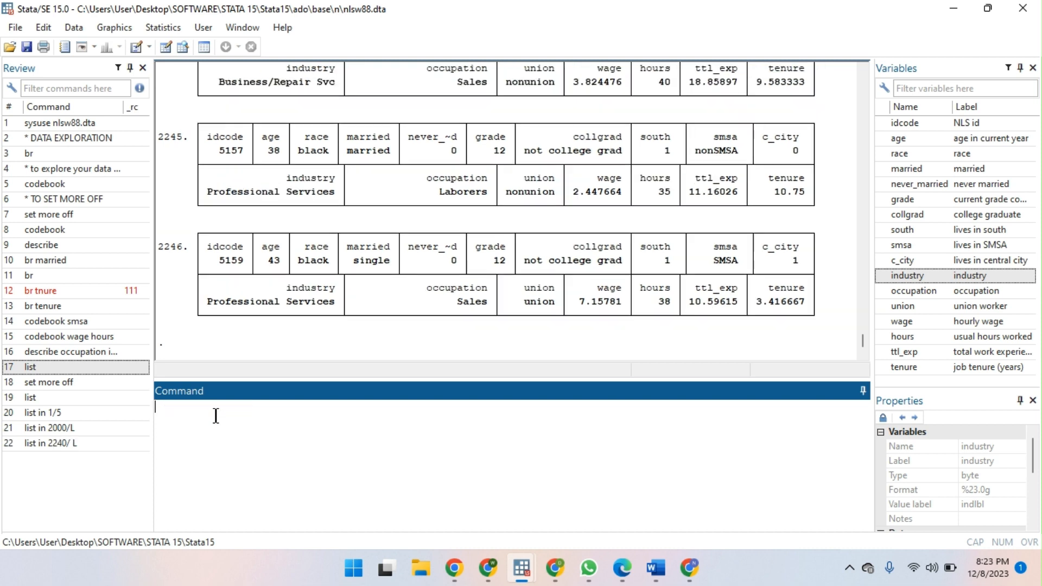
pyautogui.scroll(15, 439, 104)
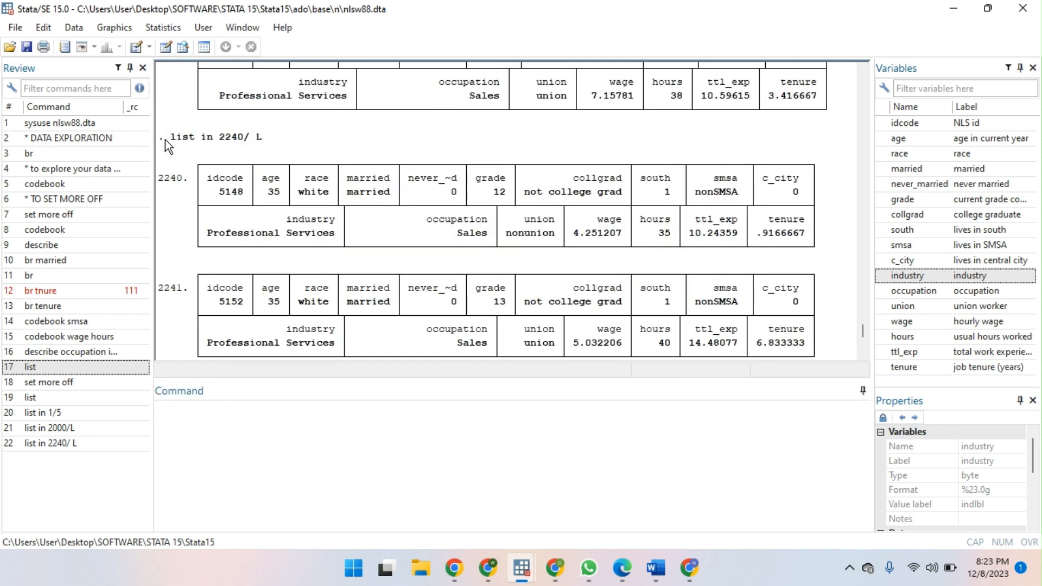
pyautogui.moveTo(165, 139); pyautogui.dragTo(281, 478)
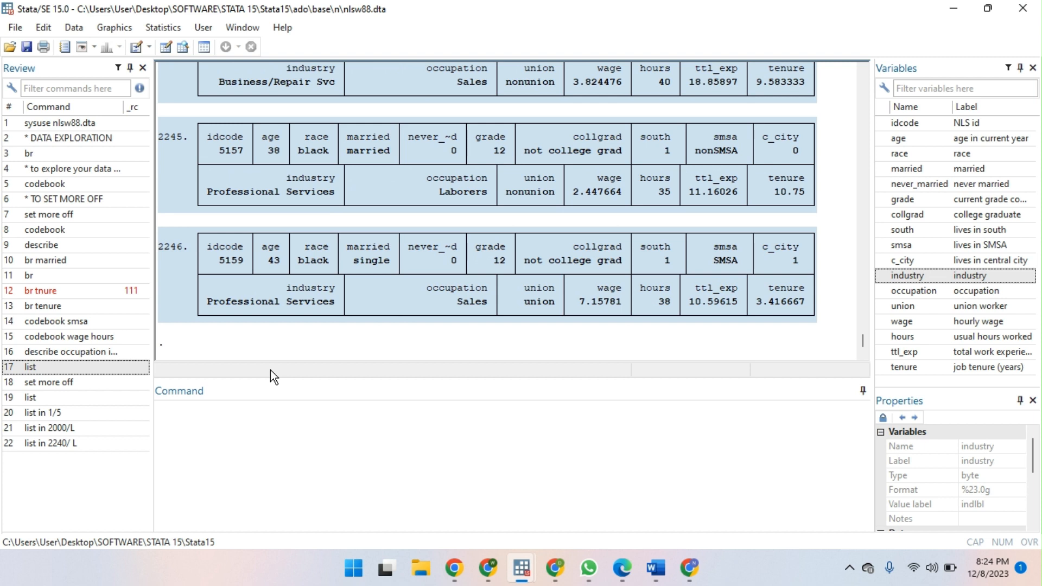
# Recall the earlier list, list in 1/5 and list in 2000/L commands from the history for review without running them.
pyautogui.click(67, 399)
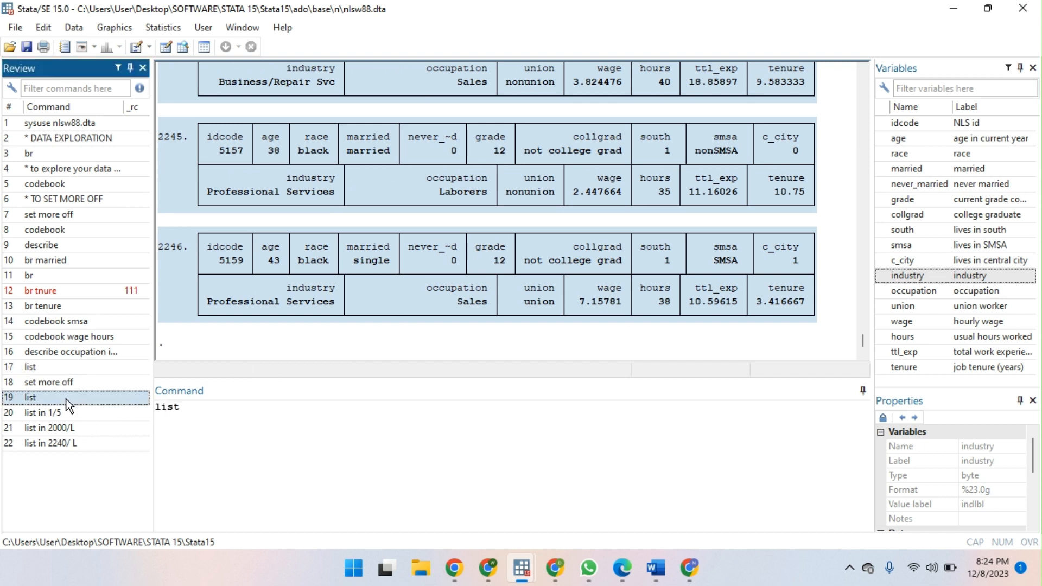
pyautogui.click(71, 412)
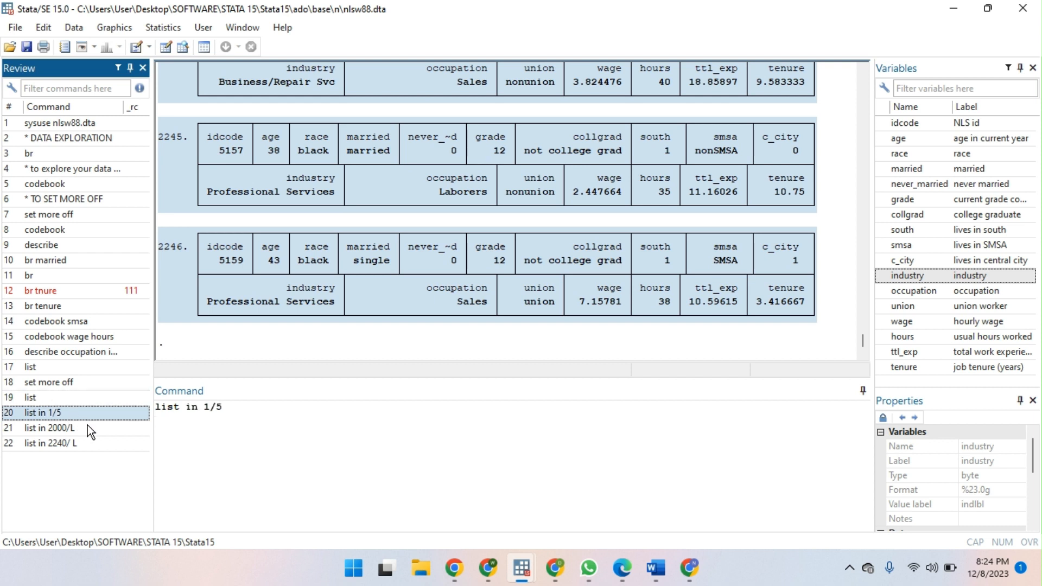
pyautogui.click(88, 431)
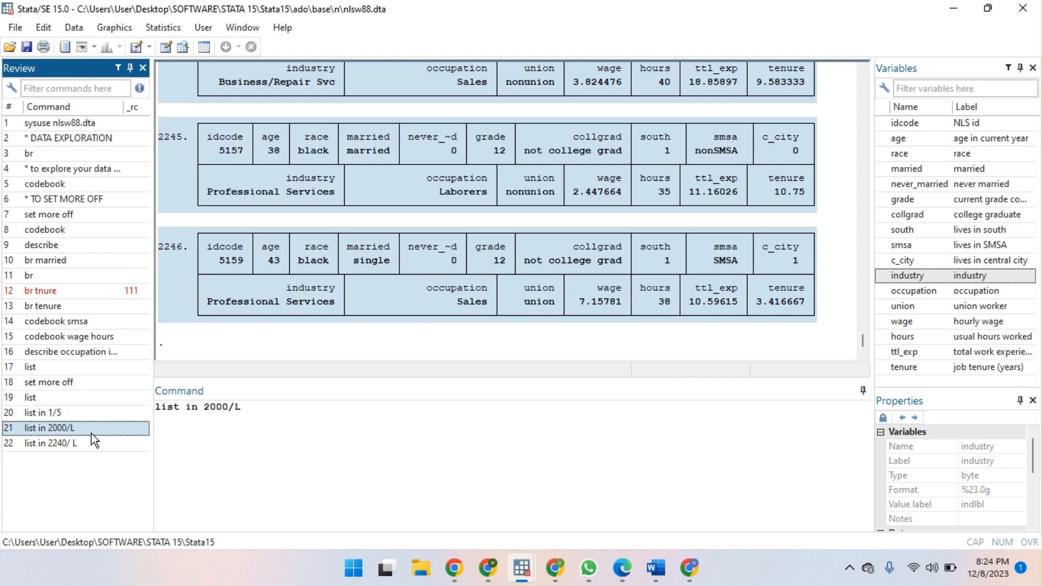
# Review the notes on how to edit data with the edit command in Word, then return to Stata.
pyautogui.click(656, 568)
pyautogui.scroll(-1, 476, 402)
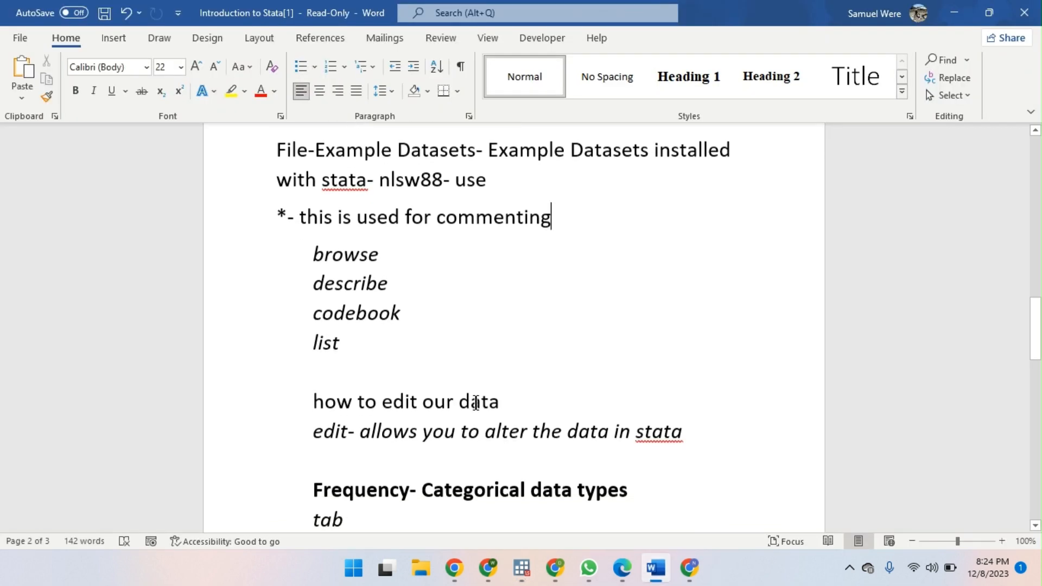
pyautogui.moveTo(698, 437); pyautogui.dragTo(288, 418)
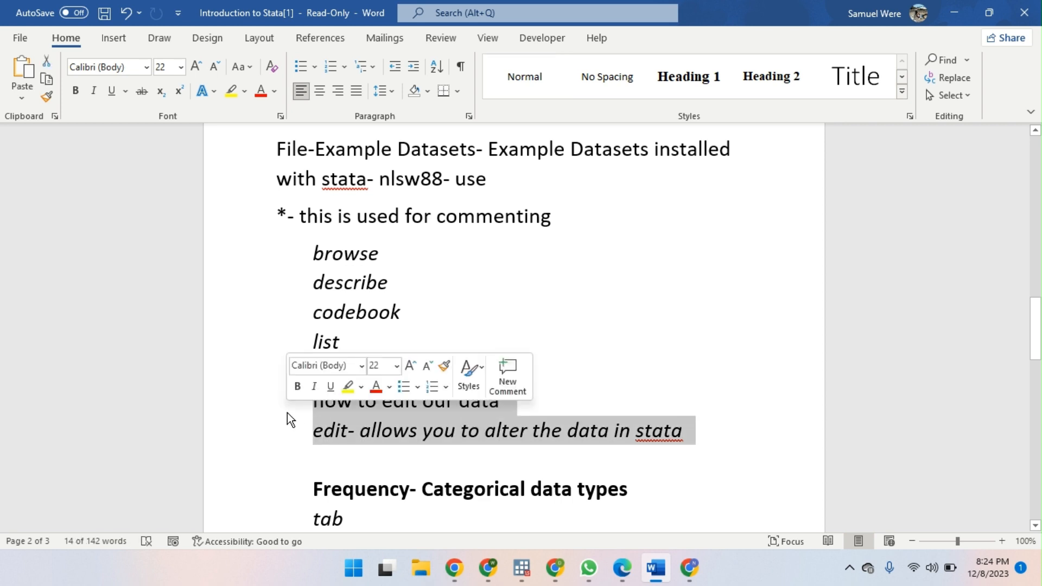
pyautogui.click(579, 363)
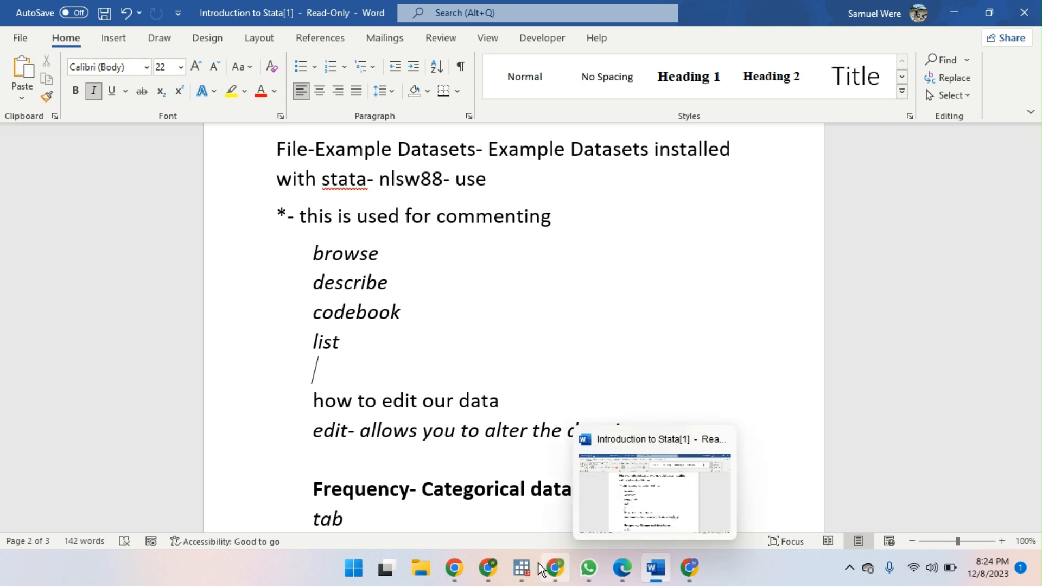
pyautogui.moveTo(533, 566)
pyautogui.click(489, 529)
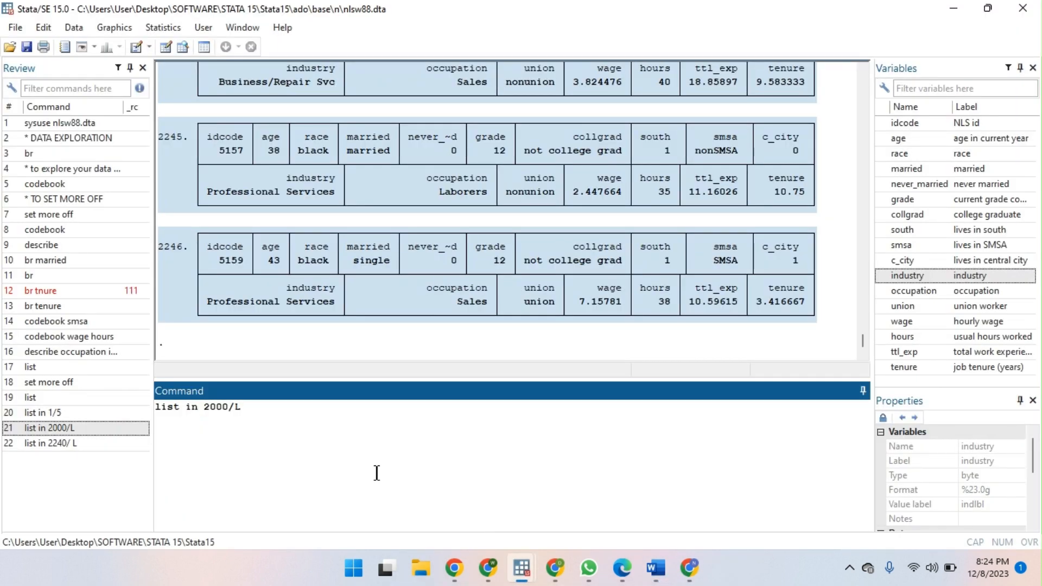
# Open the dataset for editing with the edit command and set the age of observation 1 to 38.
pyautogui.press('BackSpace')
pyautogui.write('edit')
pyautogui.press('Return')
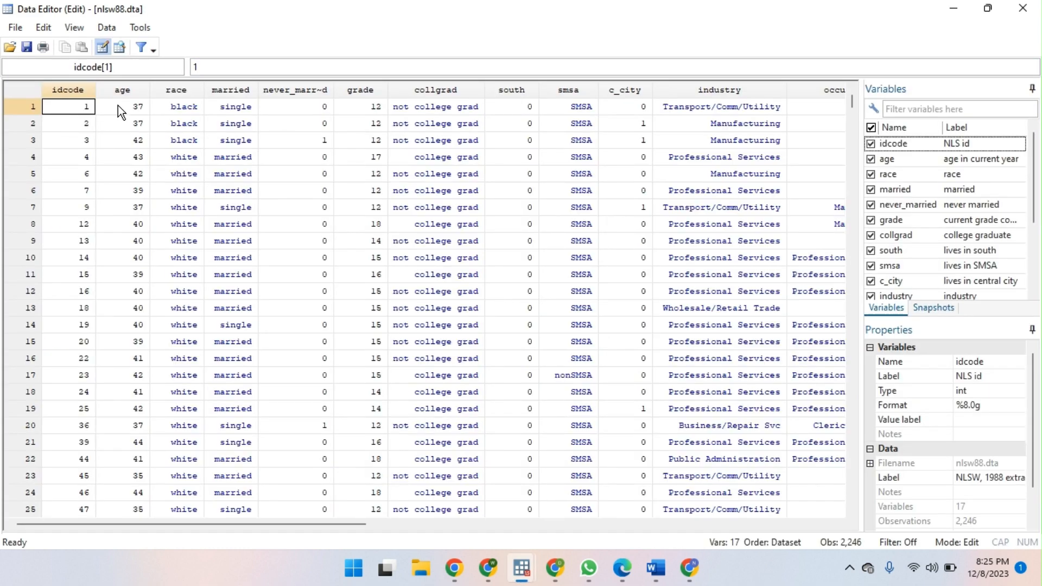
pyautogui.doubleClick(122, 106)
pyautogui.press('BackSpace')
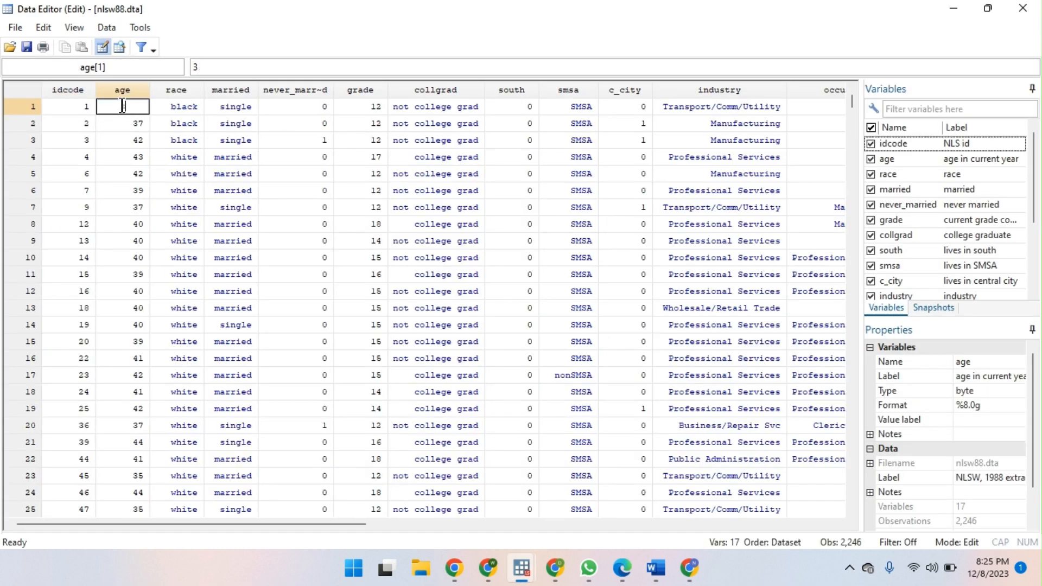
pyautogui.write('8')
pyautogui.press('Return')
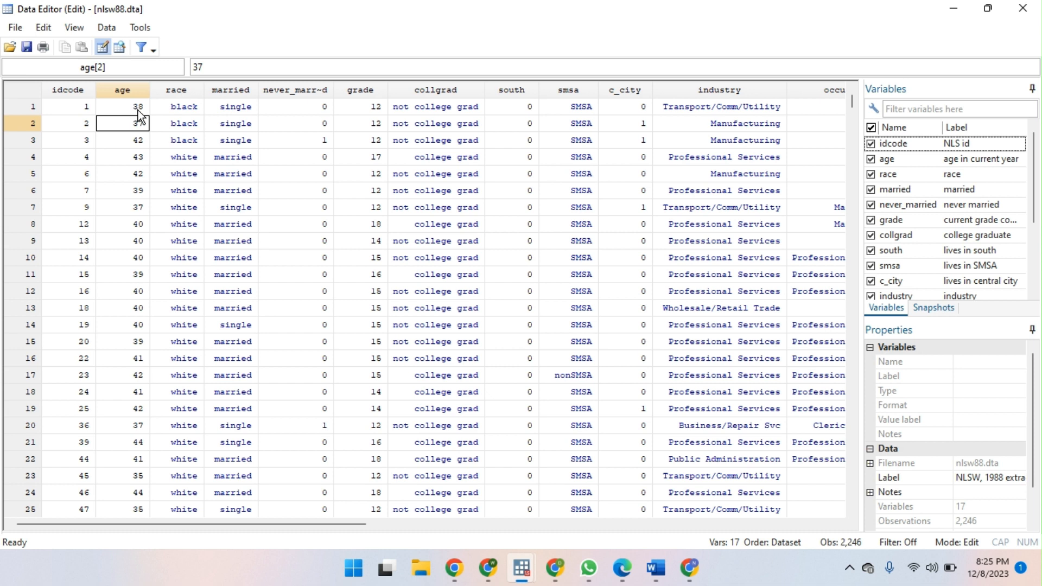
# Set the age of observation 1 back to 37 and close the data editor.
pyautogui.doubleClick(137, 108)
pyautogui.press('BackSpace')
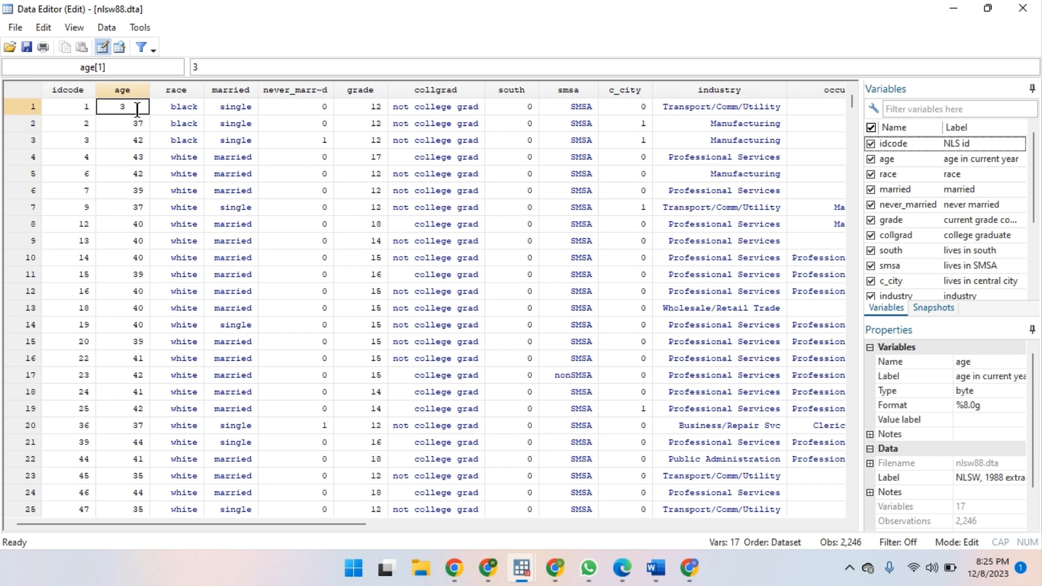
pyautogui.write('7')
pyautogui.press('Return')
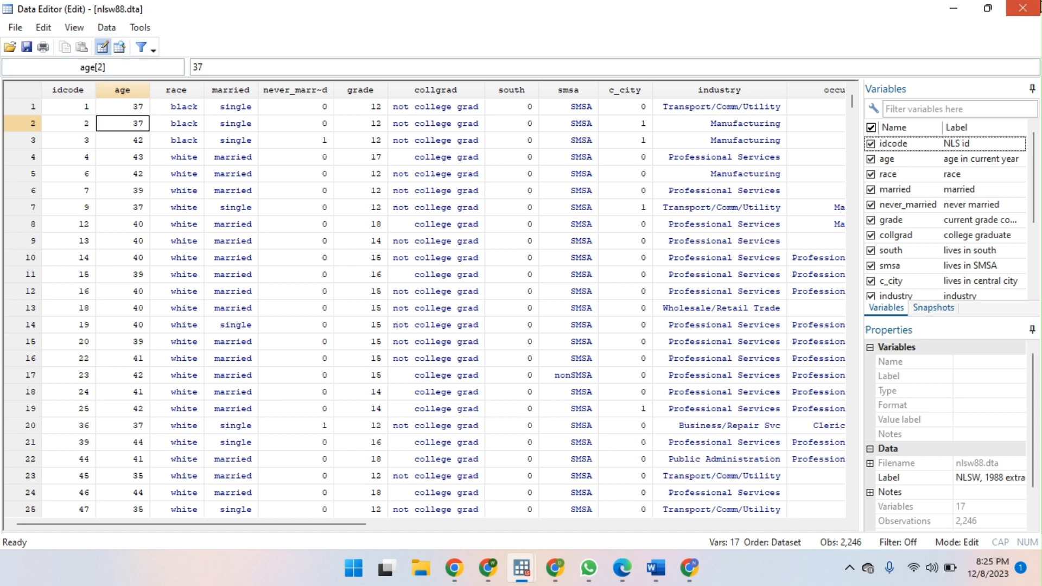
pyautogui.click(1022, 7)
# Open the dataset in browse mode with br to view the data, and close it again.
pyautogui.write('b')
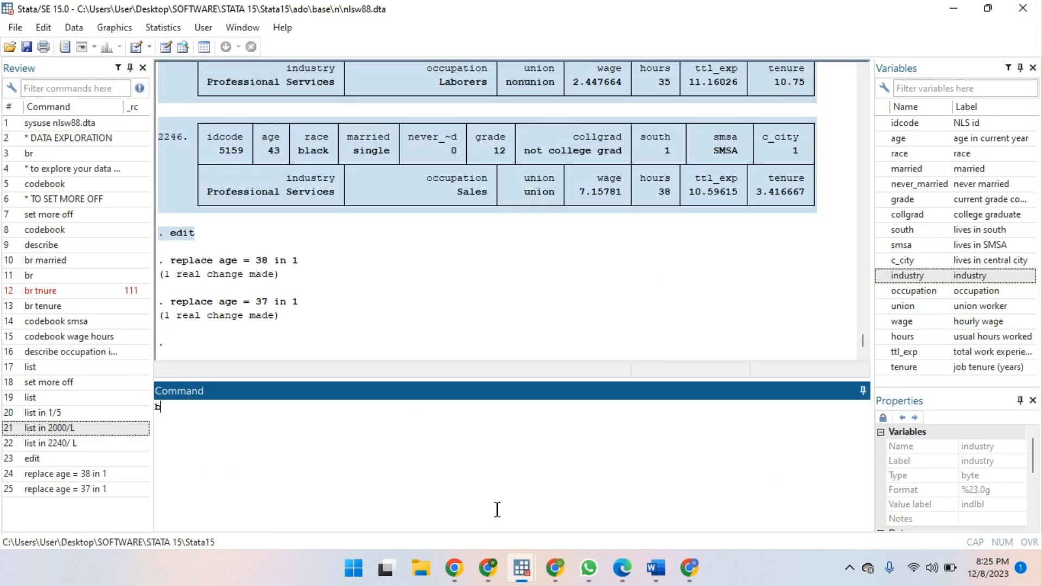
pyautogui.write('r')
pyautogui.press('Return')
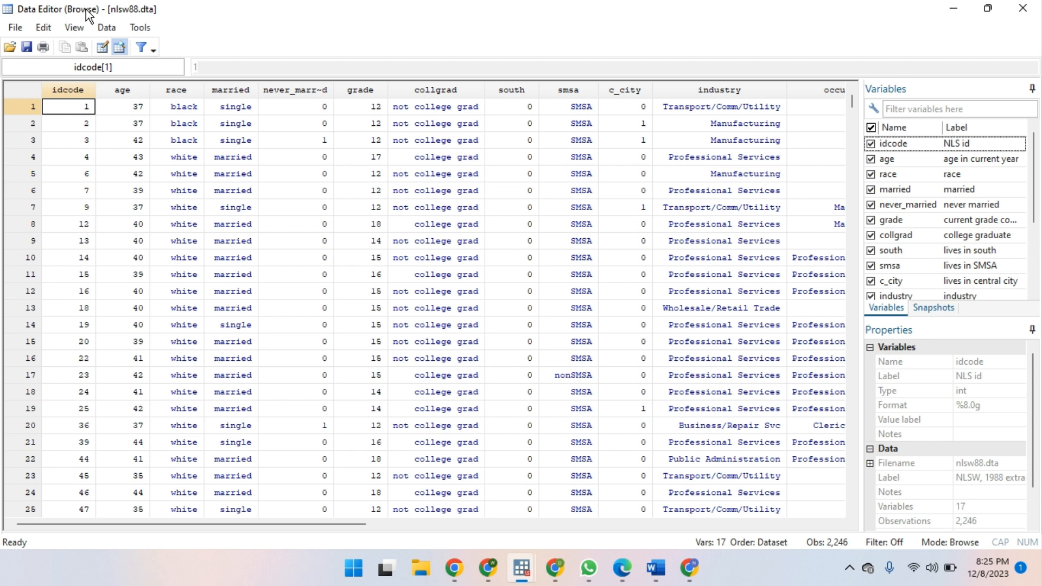
pyautogui.click(1023, 9)
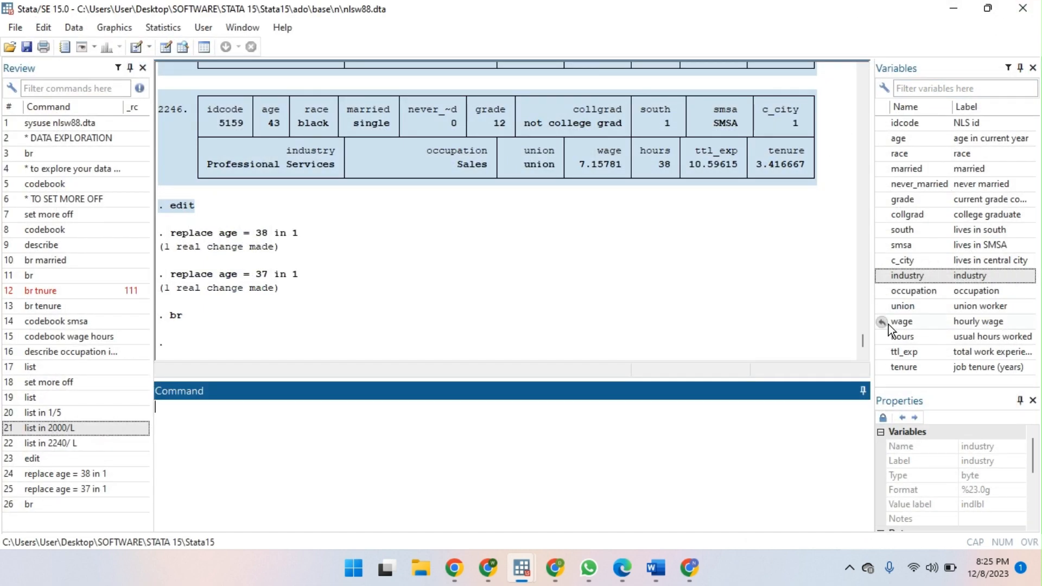
# Unlock the properties of the variable wage and rename it Income.
pyautogui.click(905, 292)
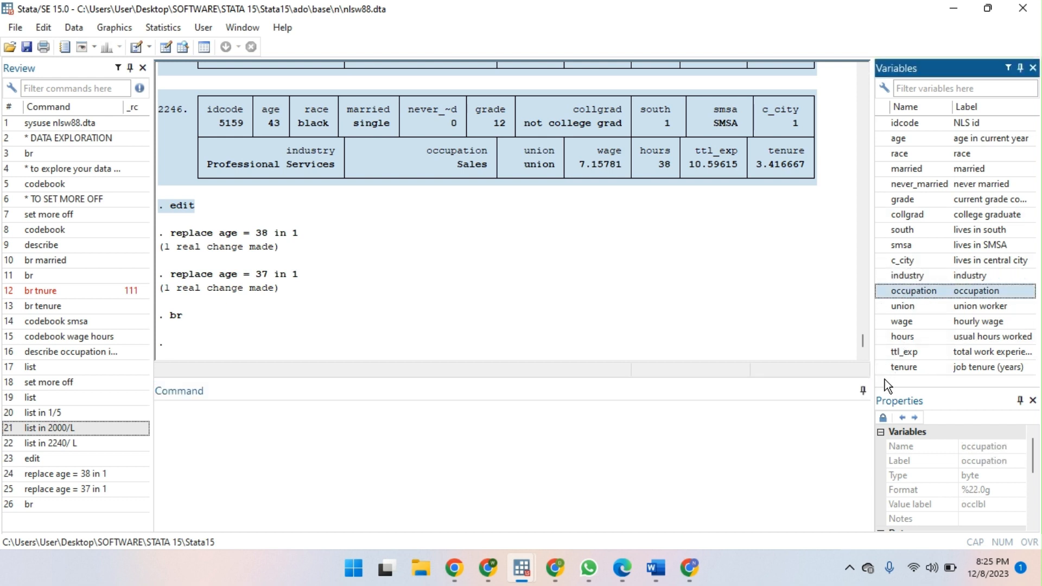
pyautogui.click(908, 322)
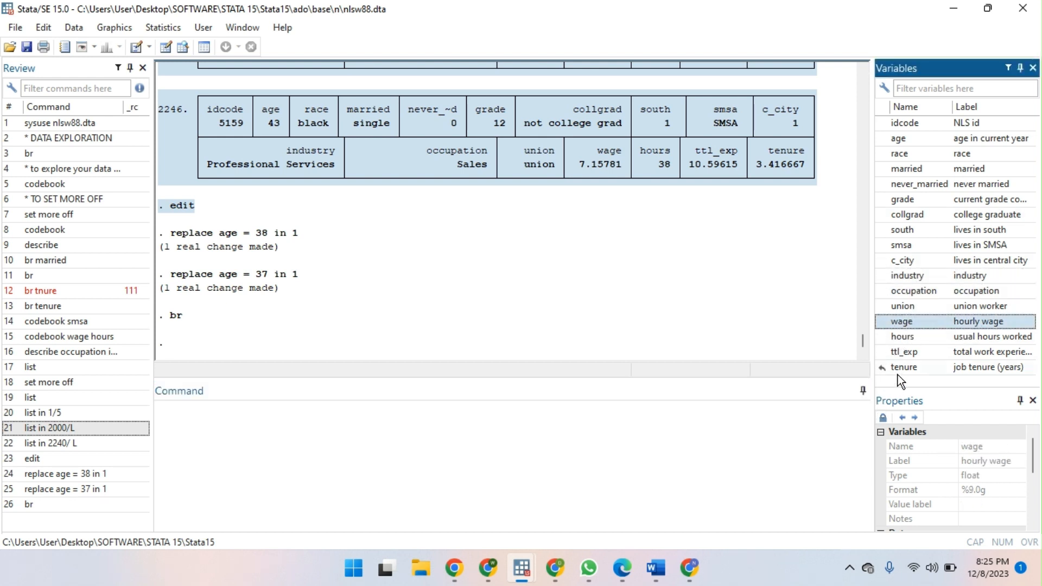
pyautogui.click(884, 418)
pyautogui.click(989, 446)
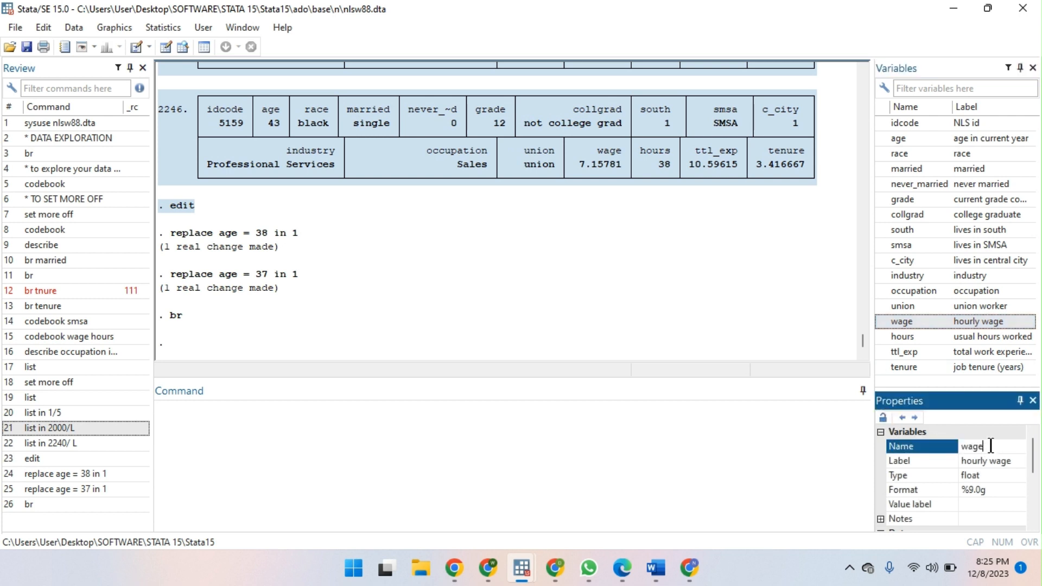
pyautogui.moveTo(990, 446); pyautogui.dragTo(961, 446)
pyautogui.write('l')
pyautogui.write('ncome')
pyautogui.press('Return')
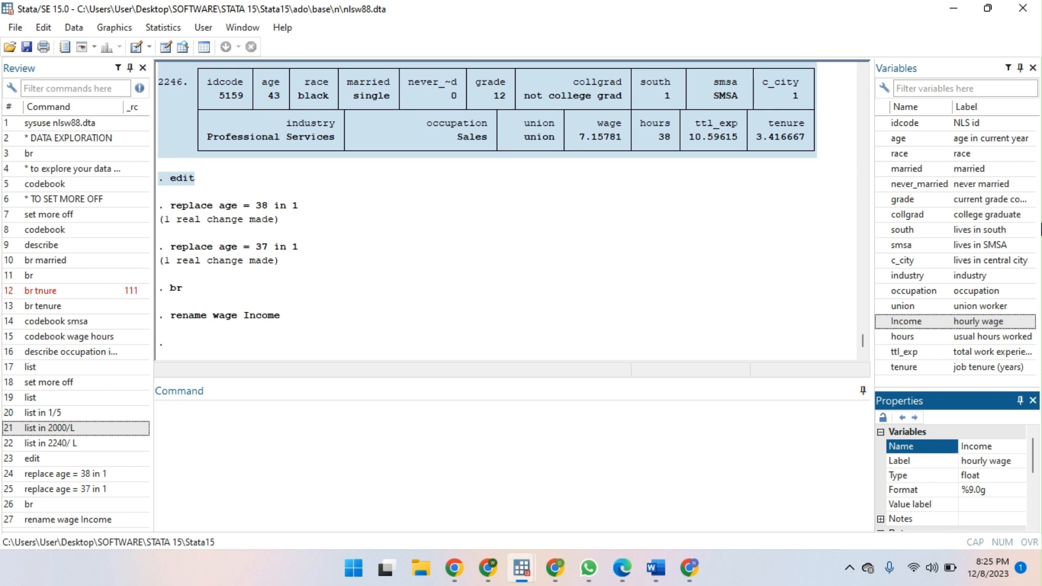
# Rename the Income variable as Wage in its properties.
pyautogui.click(997, 442)
pyautogui.write('Wage')
pyautogui.press('Return')
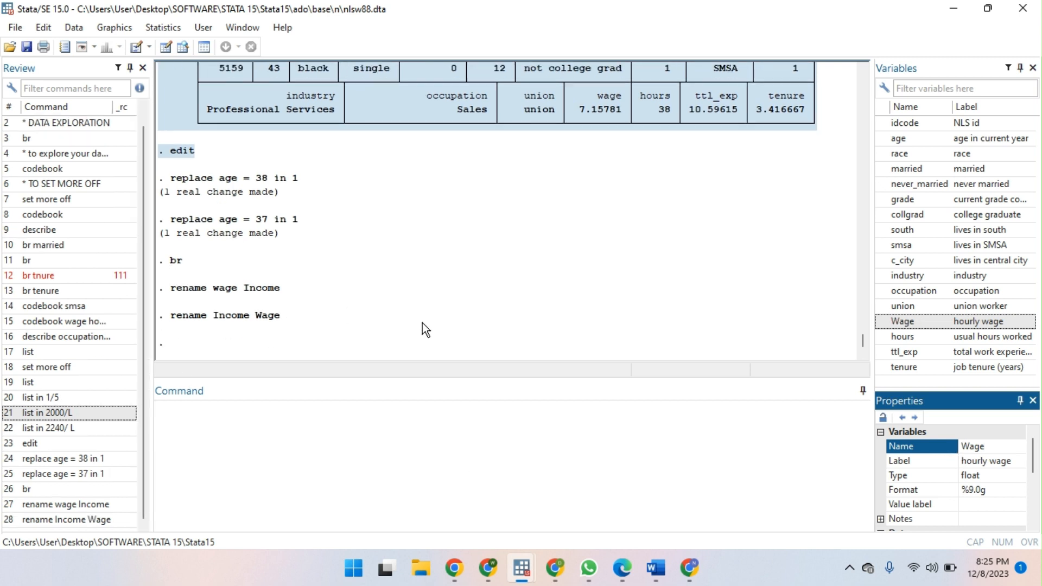
# Delete the Wage variable from the dataset with the command drop Wage.
pyautogui.click(249, 435)
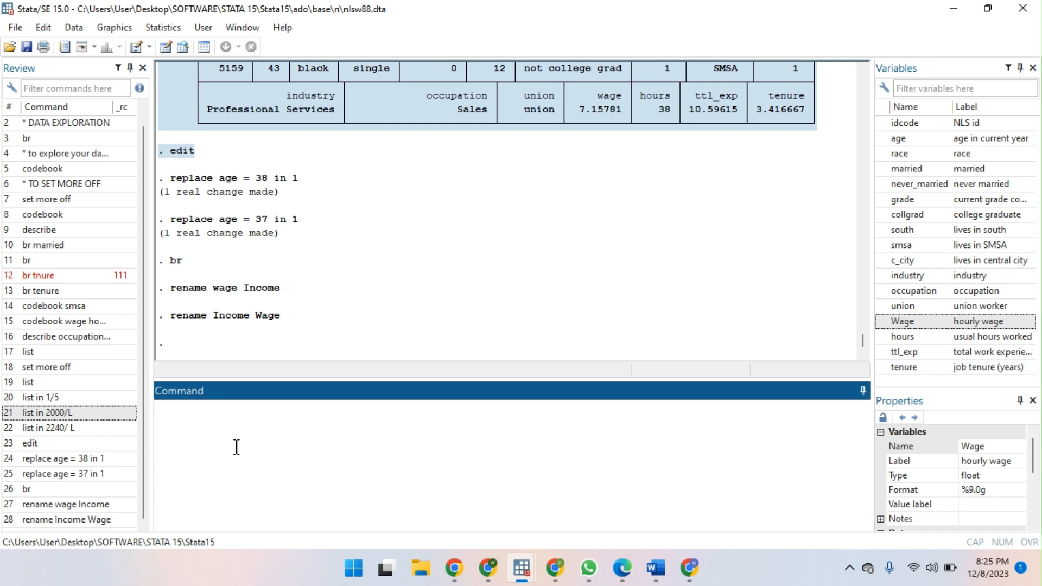
pyautogui.write('drop')
pyautogui.click(883, 321)
pyautogui.press('Return')
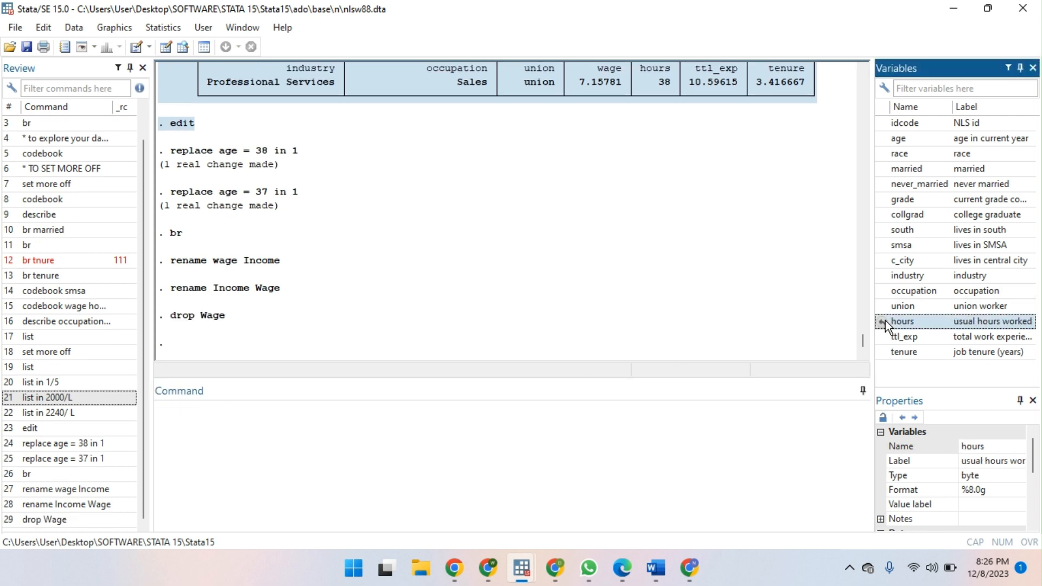
# Delete two variables at once with the command drop ttl_exp tenure.
pyautogui.write('drop')
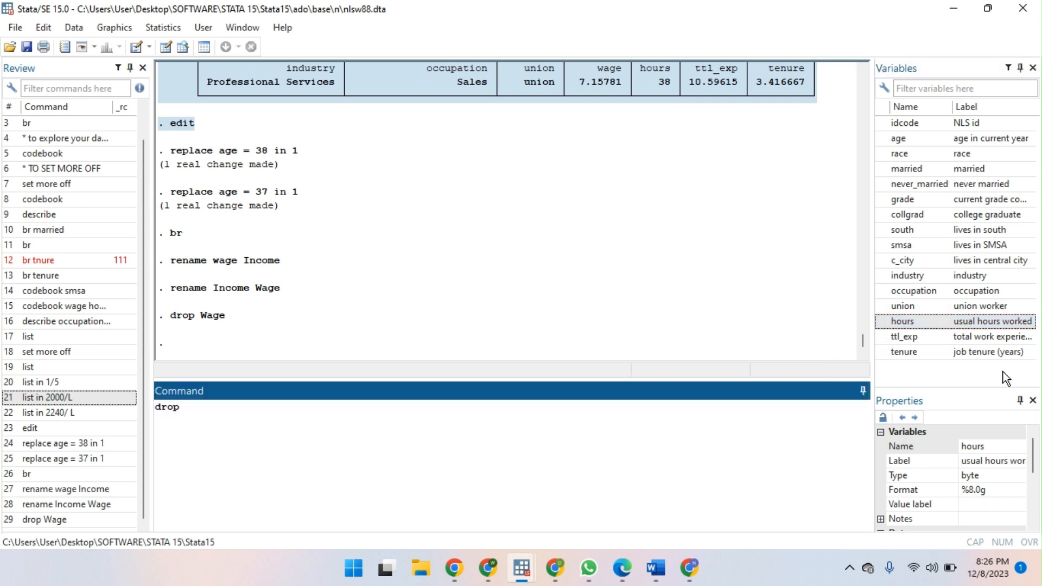
pyautogui.click(883, 337)
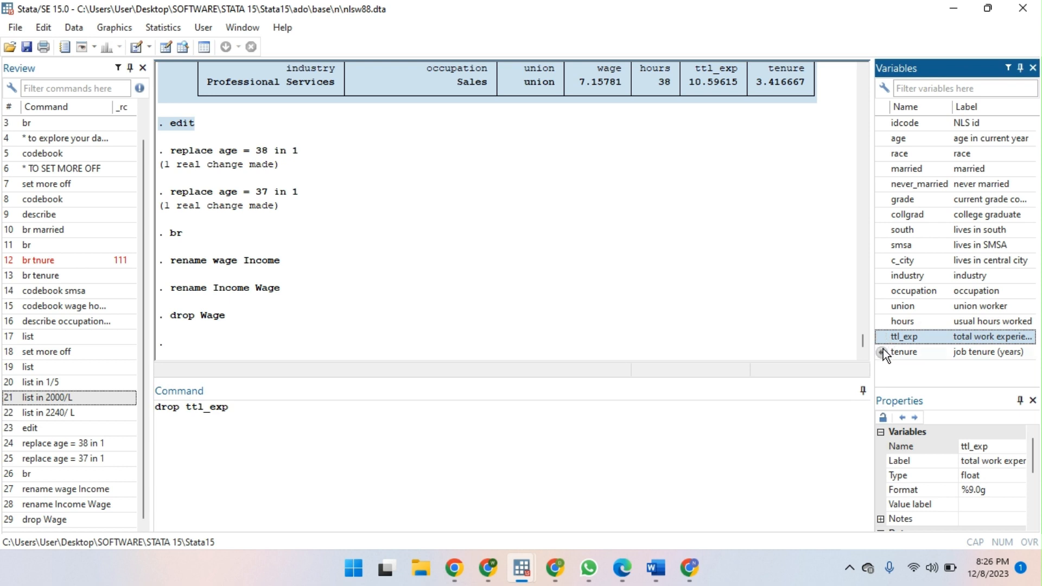
pyautogui.click(881, 353)
pyautogui.press('Return')
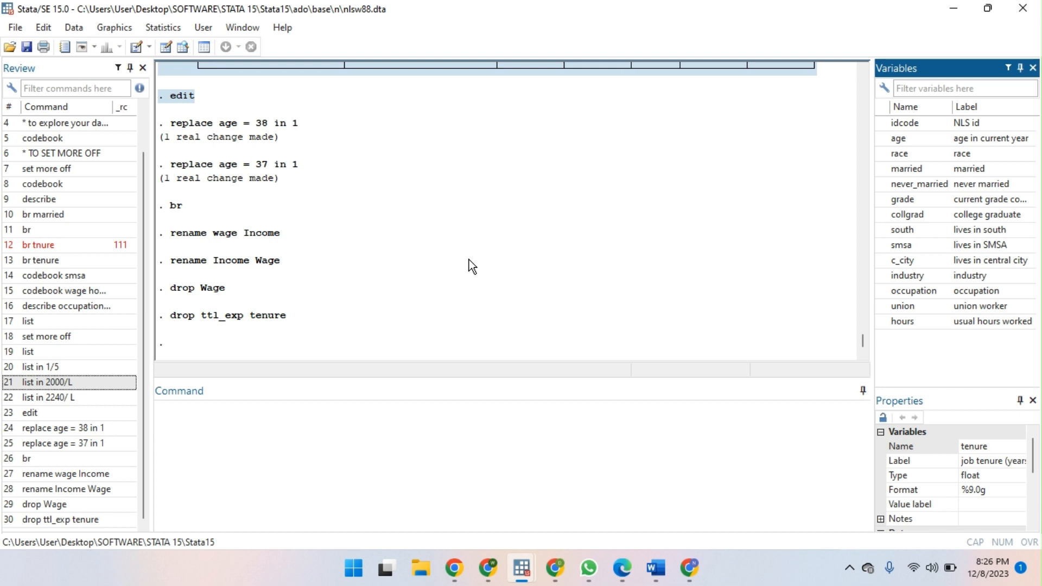
# Open the dataset with the edit command and look through the remaining columns up to the last one.
pyautogui.click(291, 390)
pyautogui.write('b')
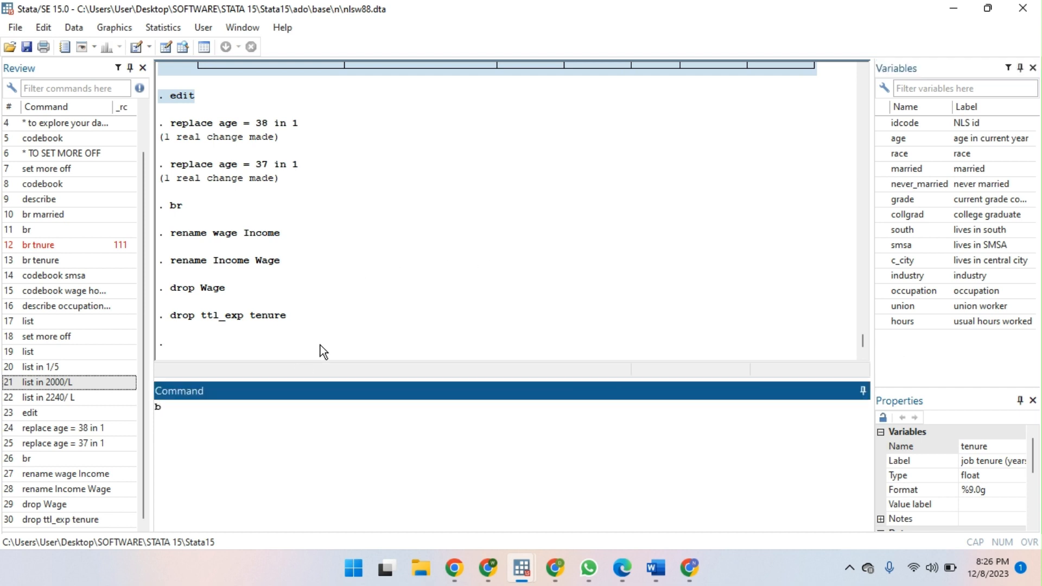
pyautogui.press('BackSpace')
pyautogui.write('edit')
pyautogui.press('Return')
pyautogui.hscroll(10, 607, 208)
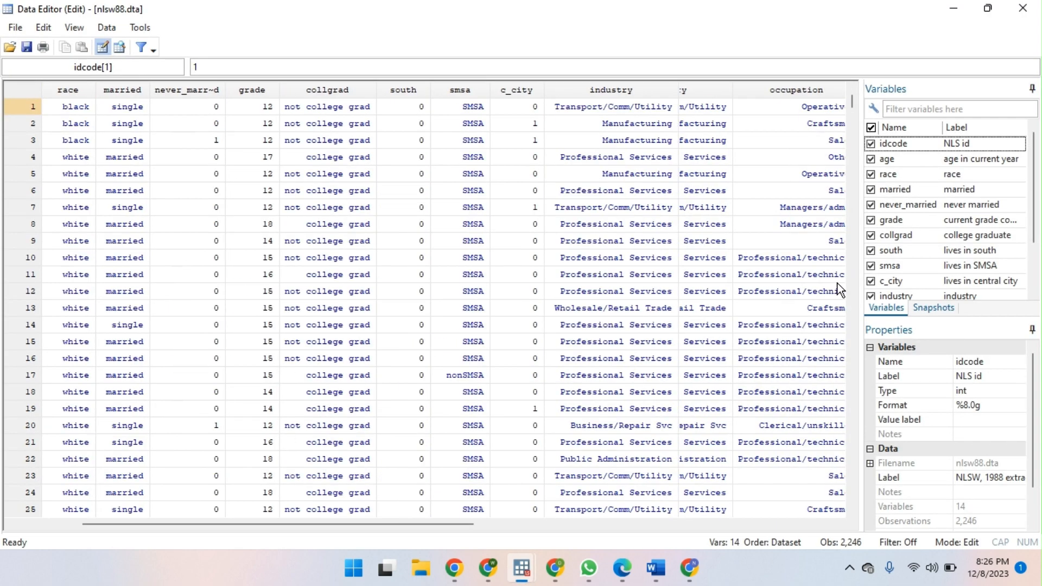
pyautogui.click(274, 234)
pyautogui.doubleClick(107, 88)
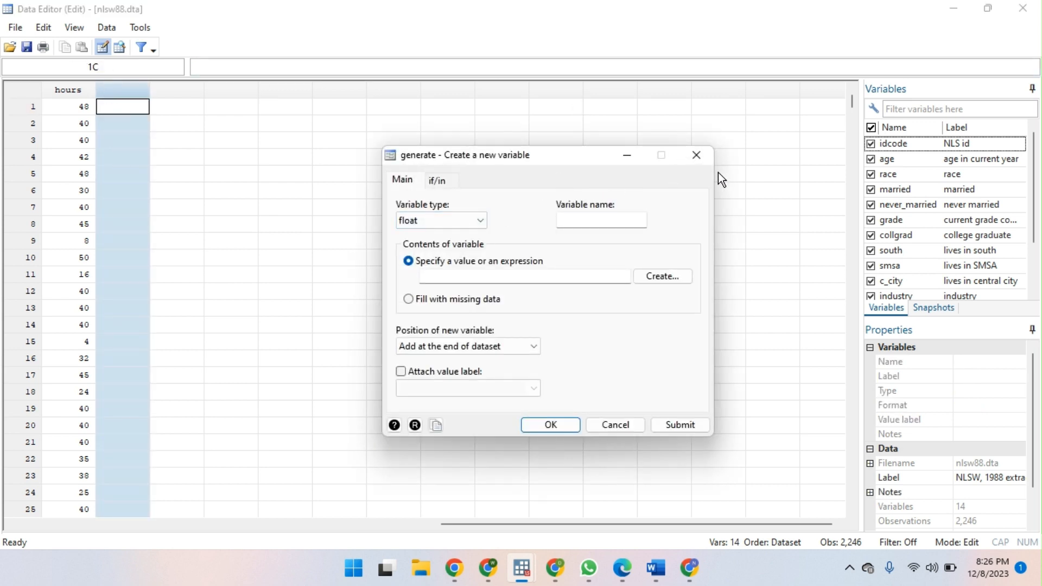
pyautogui.click(698, 156)
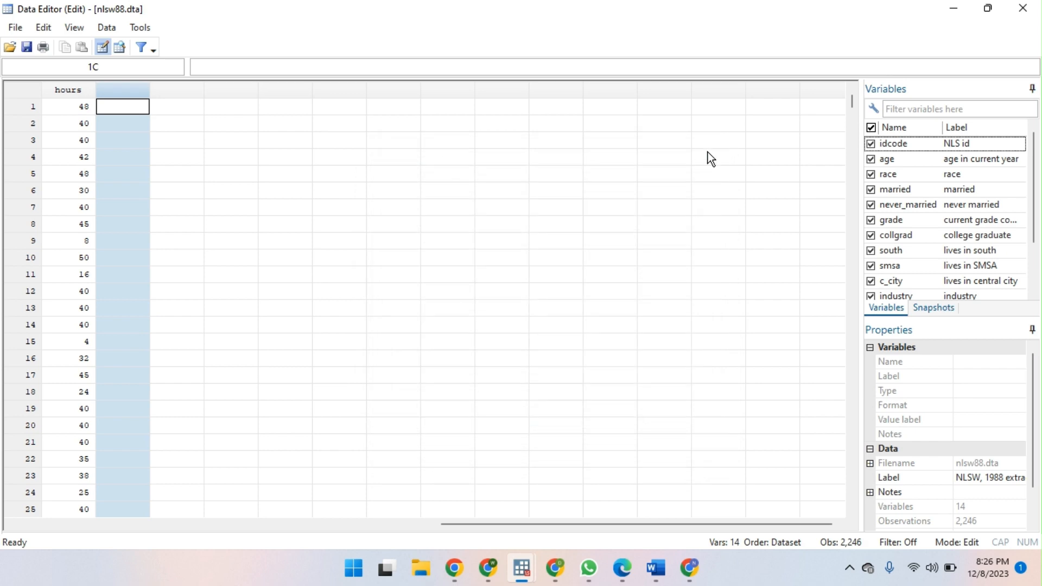
pyautogui.click(1022, 8)
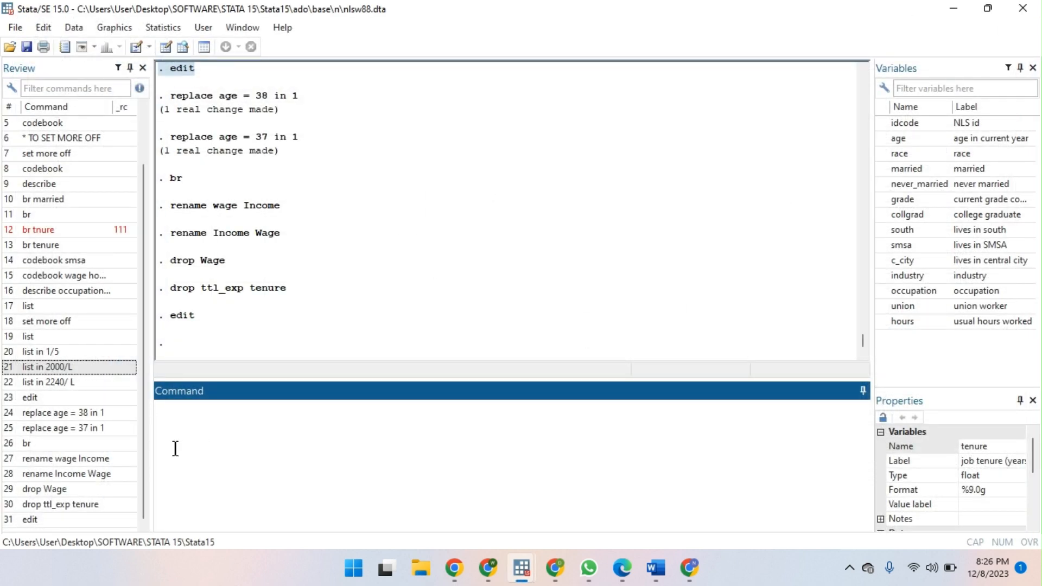
# Create an empty Wage variable with generat Wage=. and open the dataset with edit to view the new column.
pyautogui.write('generat Wage=.')
pyautogui.press('Return')
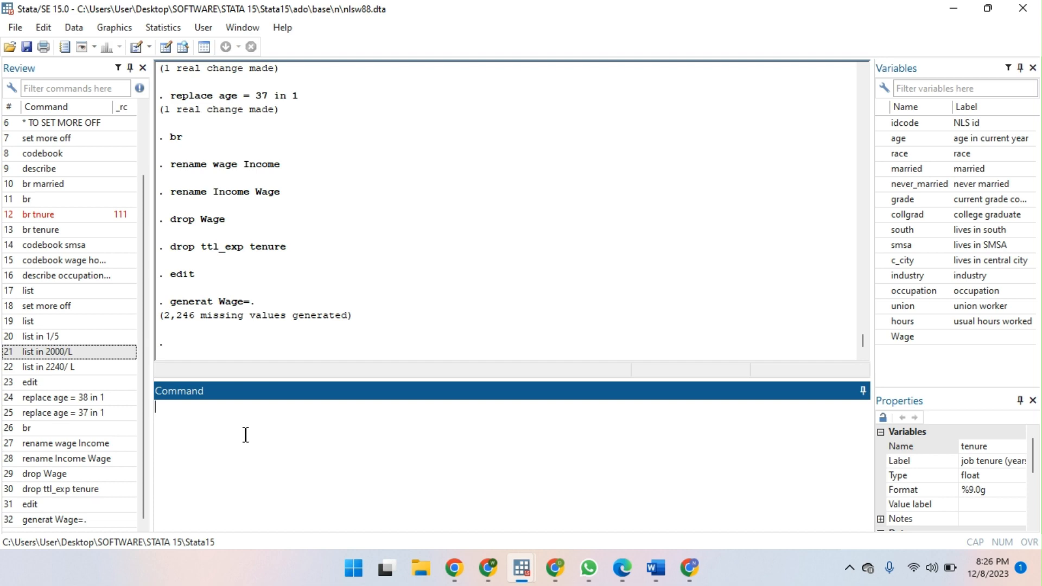
pyautogui.write('edit')
pyautogui.press('Return')
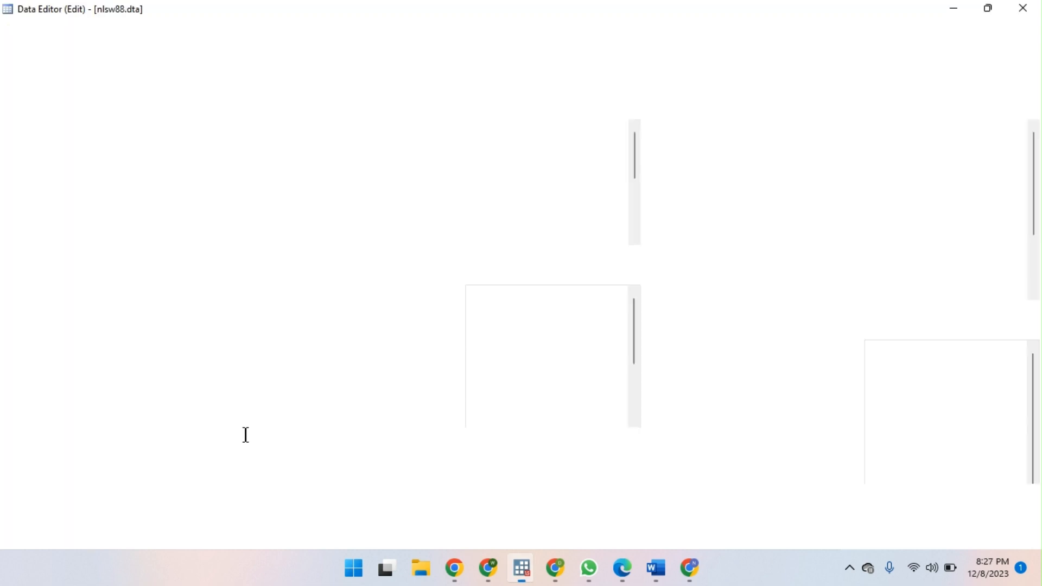
pyautogui.hscroll(10, 246, 445)
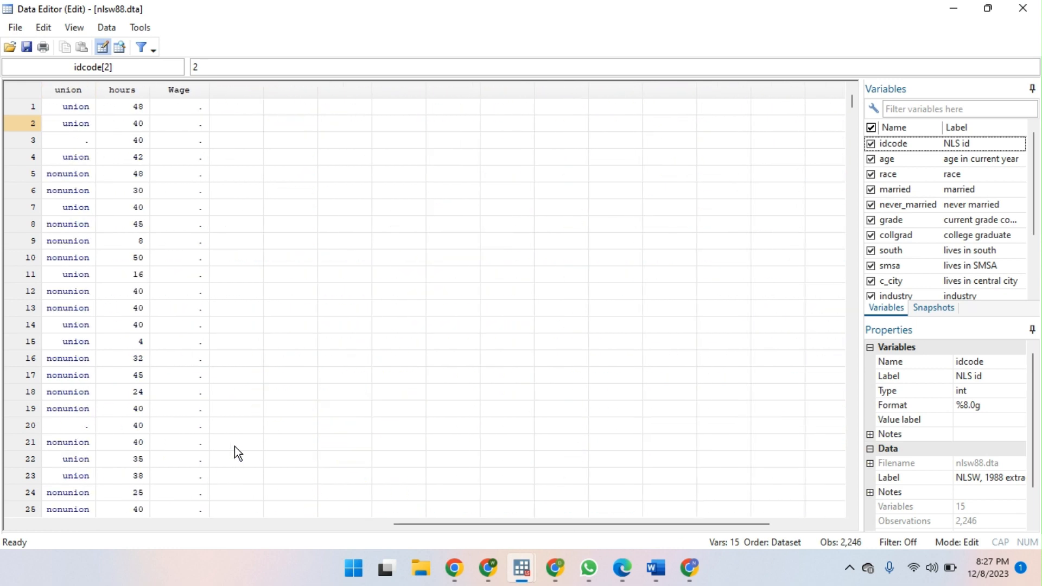
pyautogui.click(197, 106)
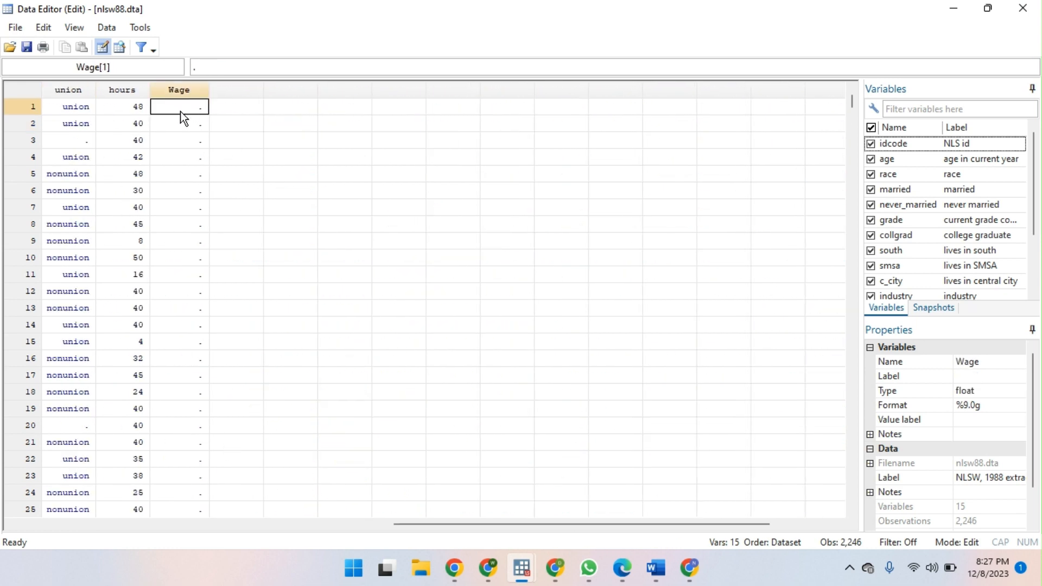
# Copy all values of the hours column, paste them into the Wage column from observation 1, and close the data editor.
pyautogui.click(128, 107)
pyautogui.hotkey('ctrl', 'shift', 'Down')
pyautogui.hotkey('ctrl', 'c')
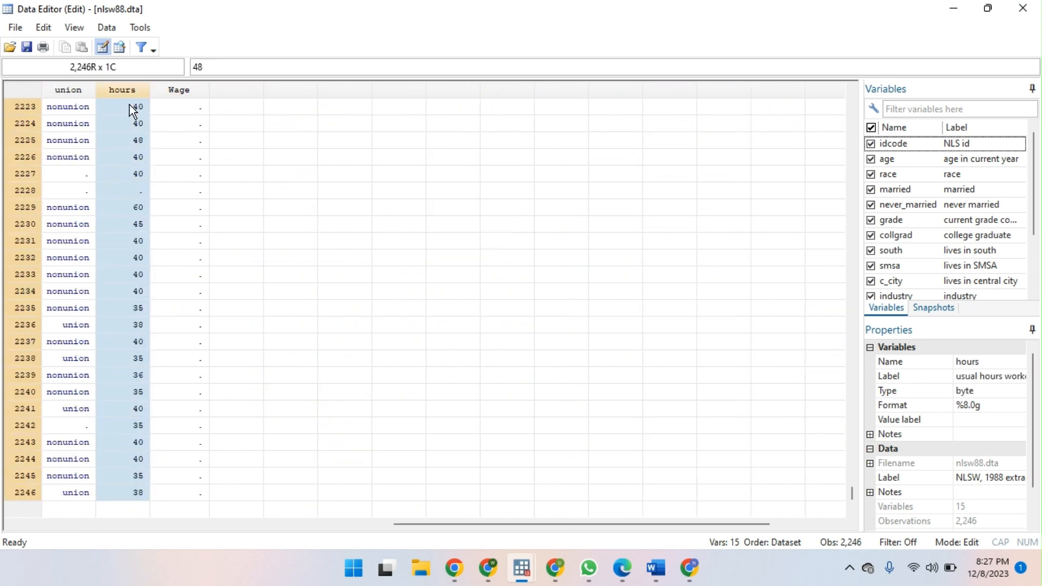
pyautogui.scroll(20, 129, 106)
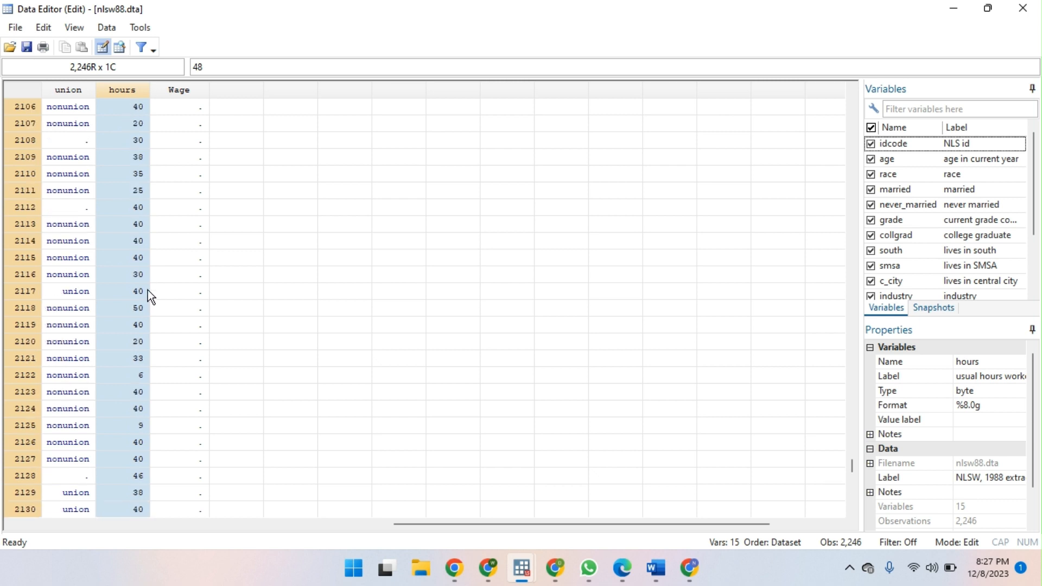
pyautogui.moveTo(175, 190); pyautogui.dragTo(190, 72)
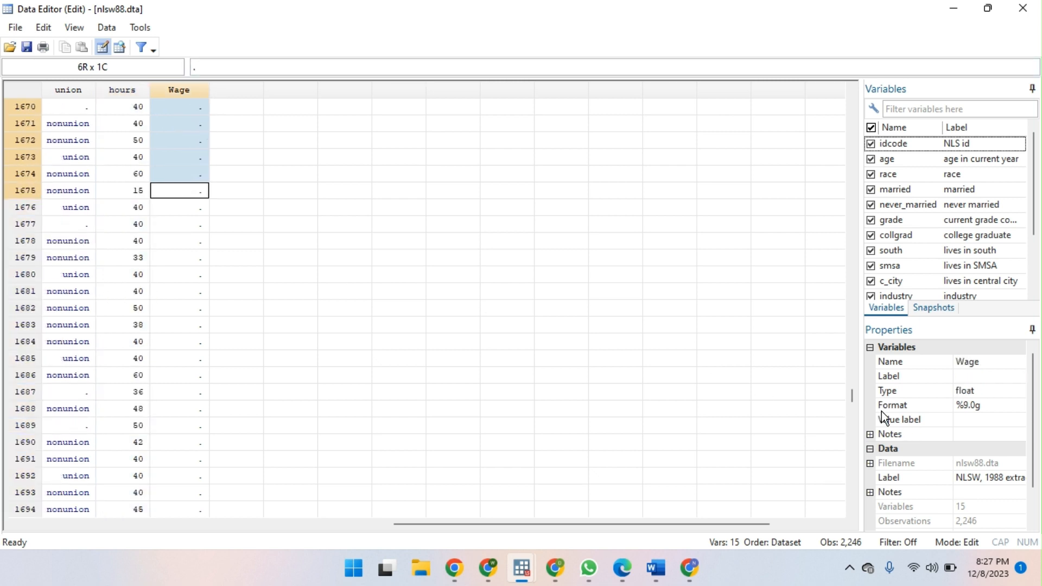
pyautogui.moveTo(852, 399); pyautogui.dragTo(718, 93)
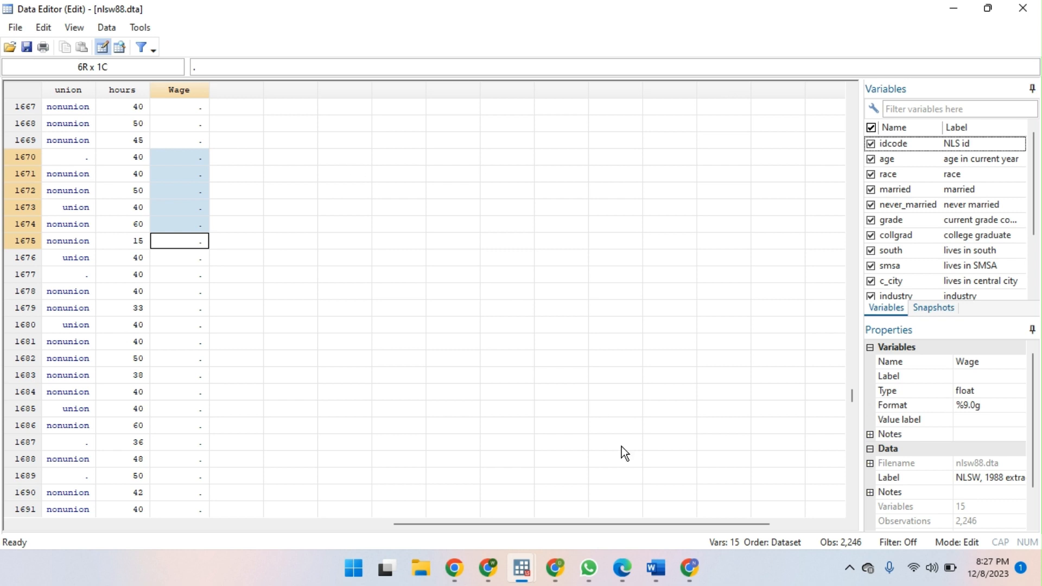
pyautogui.moveTo(852, 392); pyautogui.dragTo(831, 93)
pyautogui.click(195, 108)
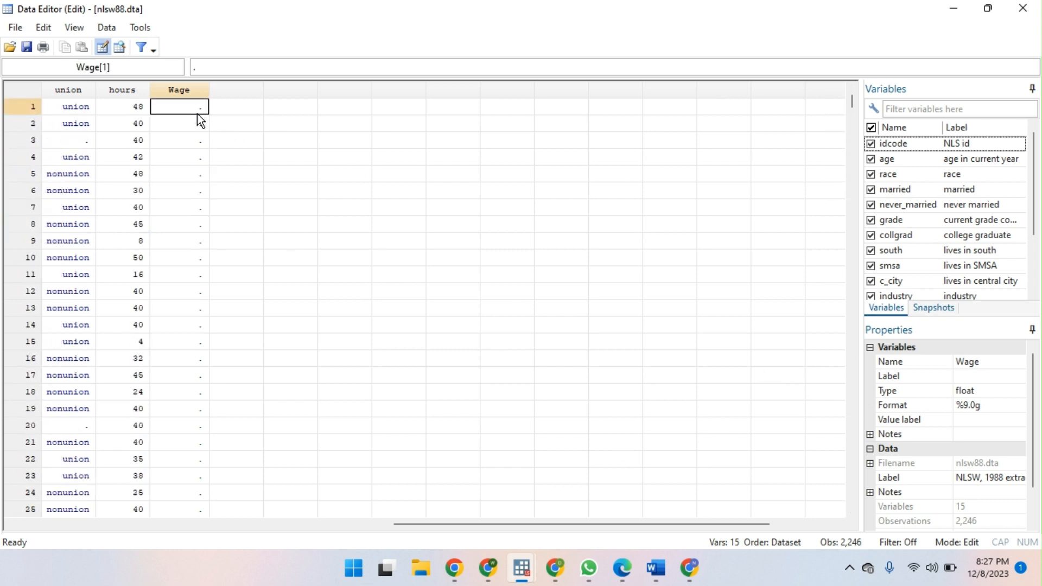
pyautogui.rightClick(184, 100)
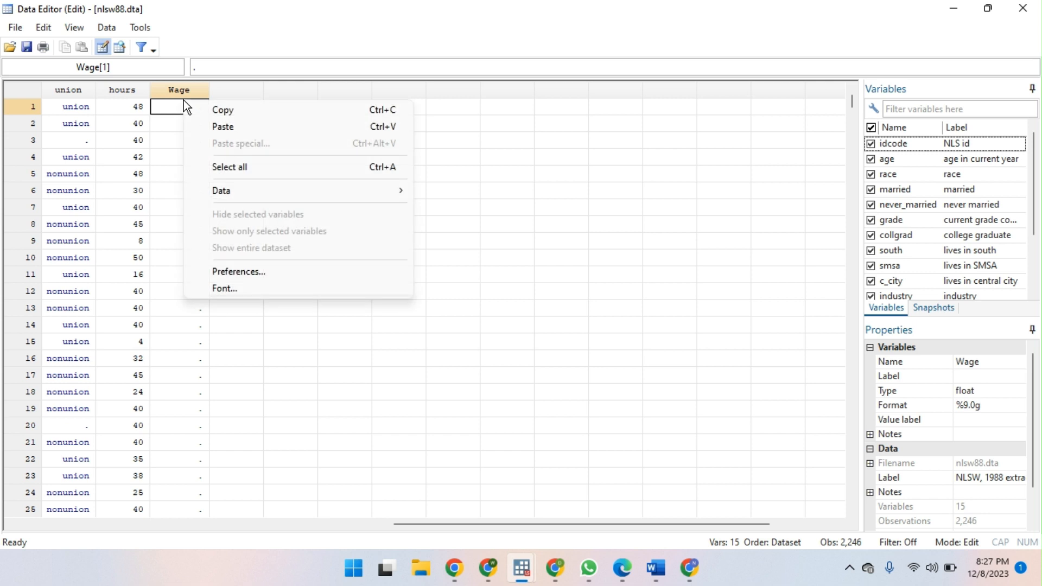
pyautogui.click(236, 128)
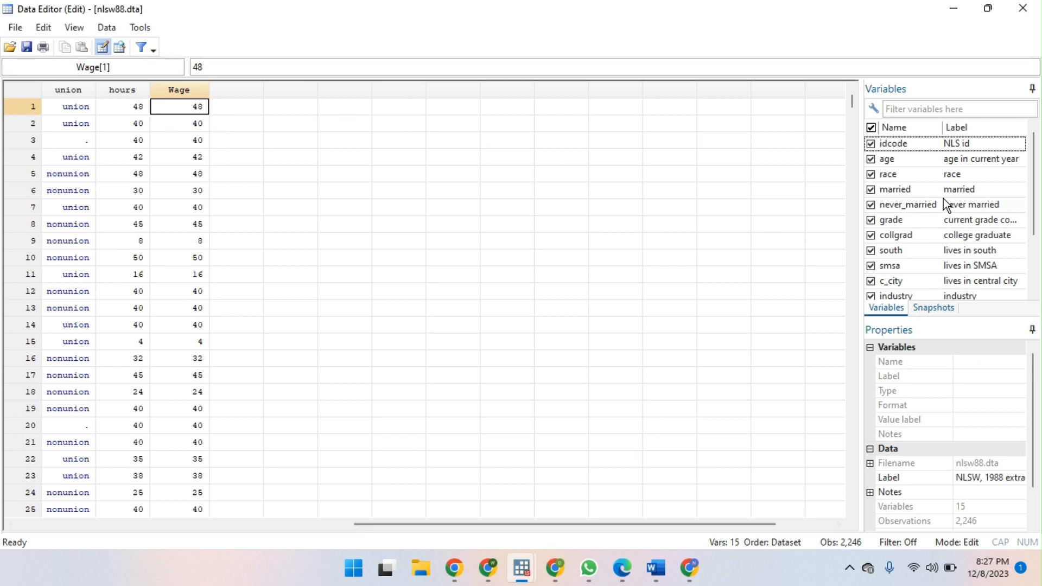
pyautogui.click(1022, 7)
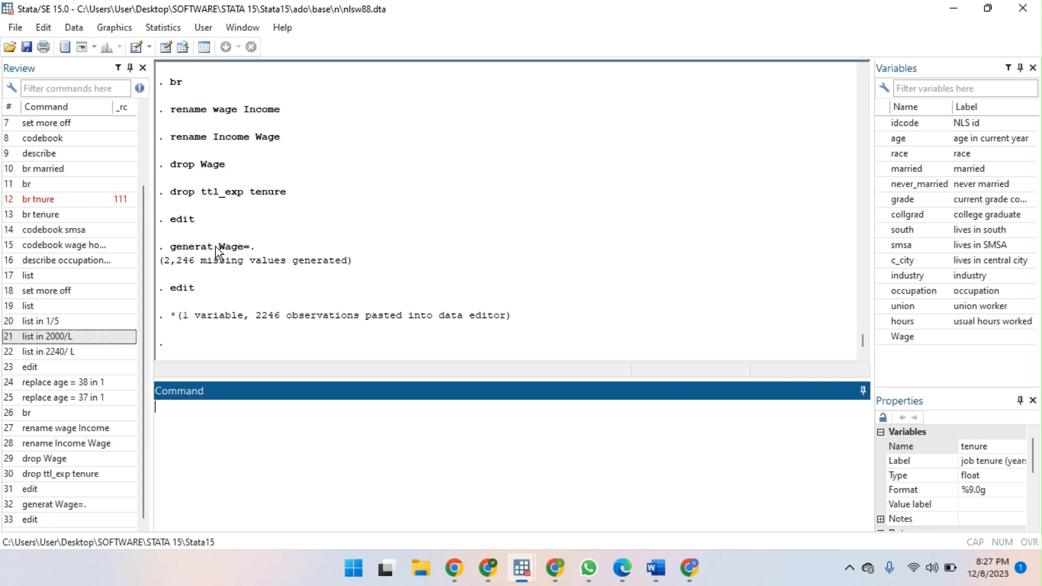
# Delete the generated Wage variable with the command drop Wage.
pyautogui.moveTo(216, 247); pyautogui.dragTo(247, 251)
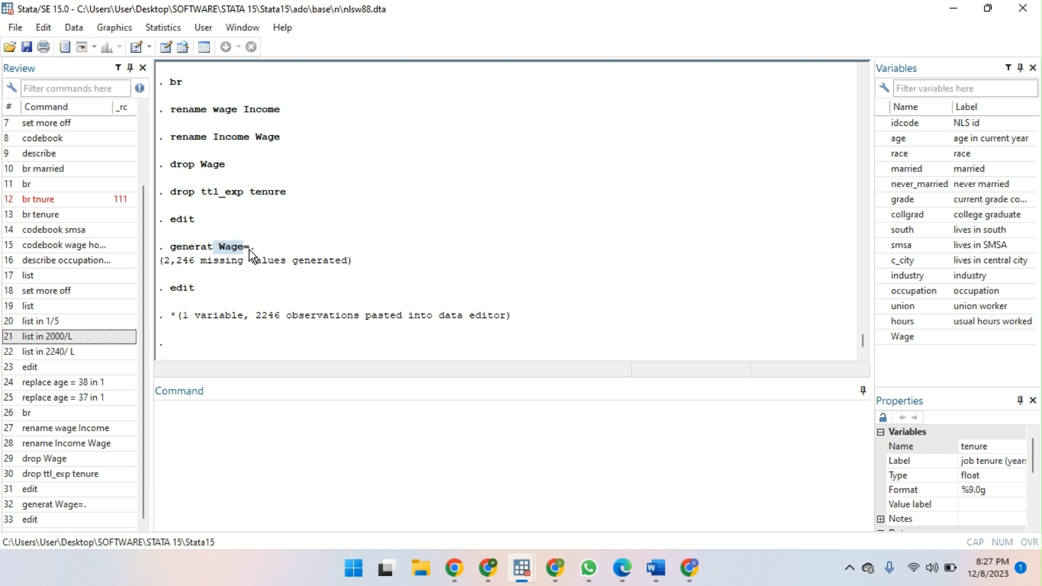
pyautogui.moveTo(251, 249); pyautogui.dragTo(256, 251)
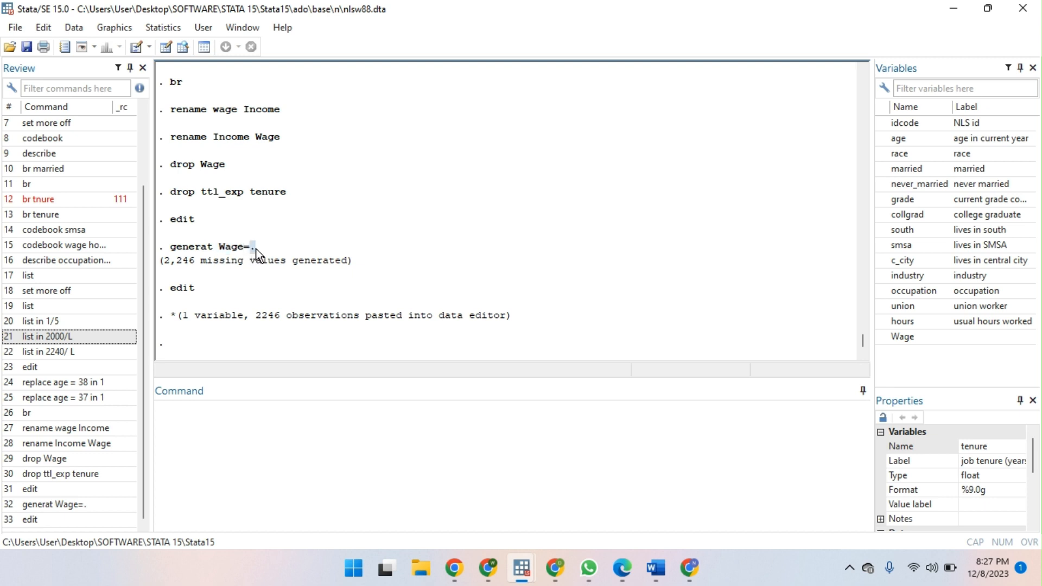
pyautogui.click(174, 404)
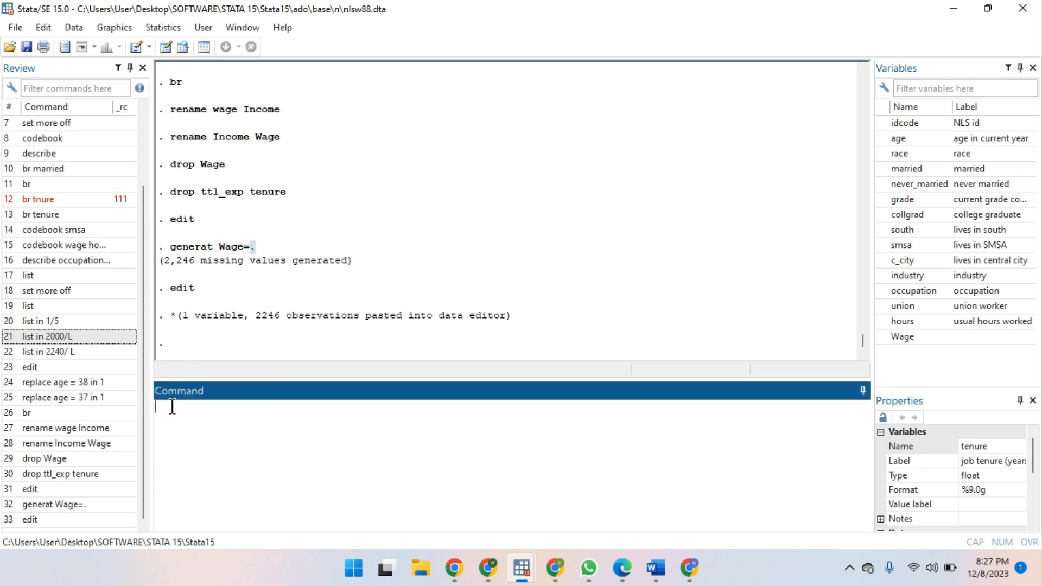
pyautogui.write('drop wa')
pyautogui.press('BackSpace')
pyautogui.press('BackSpace')
pyautogui.write('Wage')
pyautogui.press('Return')
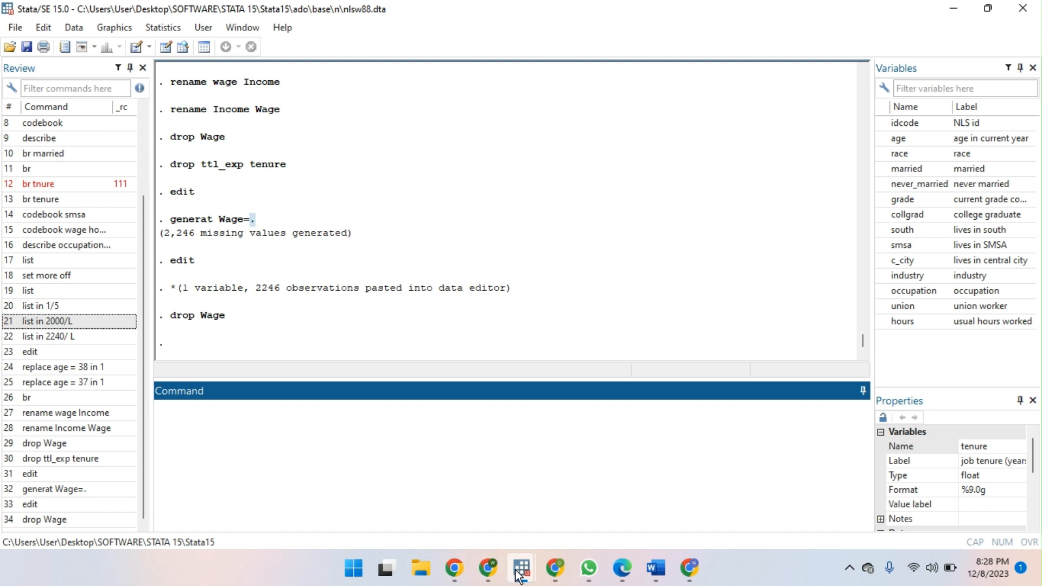
# Open a second, empty Stata session alongside the current one.
pyautogui.moveTo(515, 571)
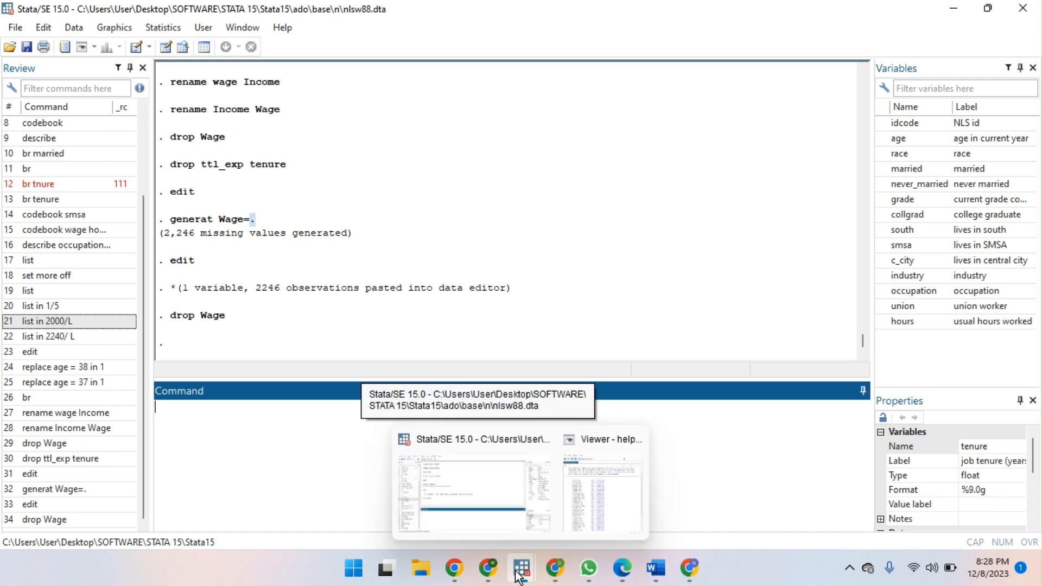
pyautogui.click(516, 571)
pyautogui.rightClick(517, 577)
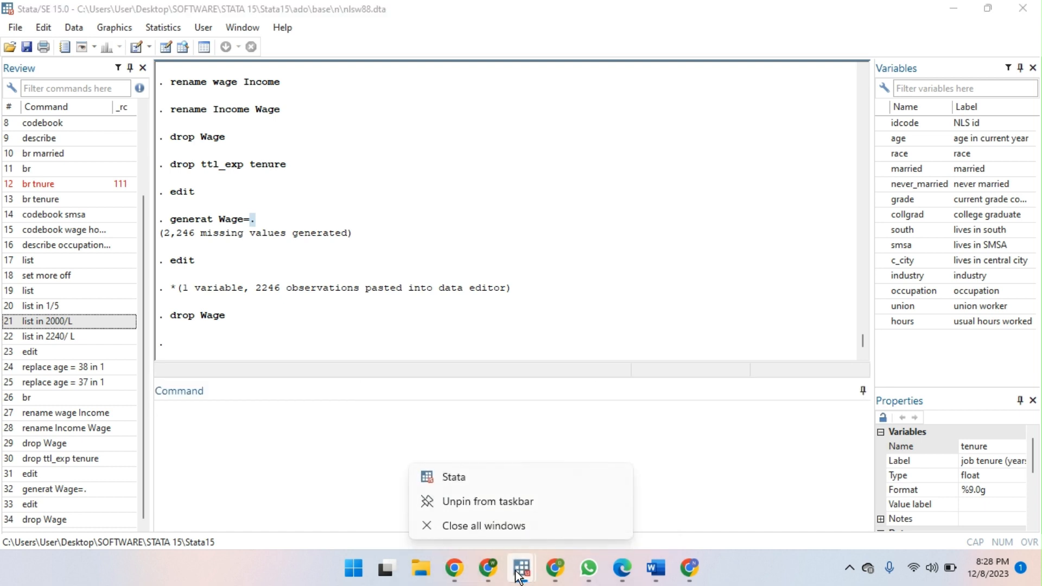
pyautogui.click(471, 480)
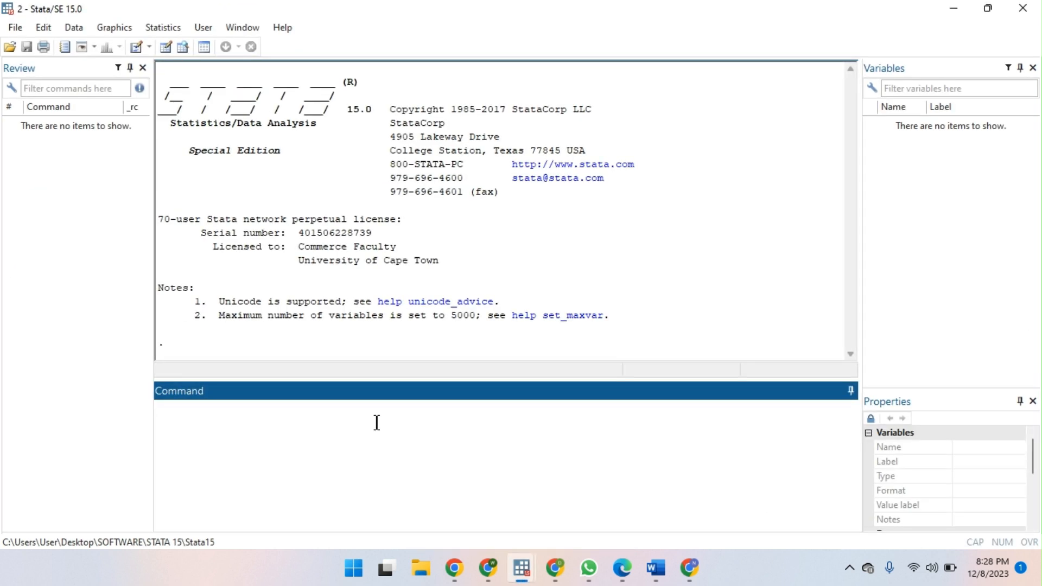
# Load nlsw88.dta from the example datasets installed with Stata and close the dataset list.
pyautogui.click(17, 28)
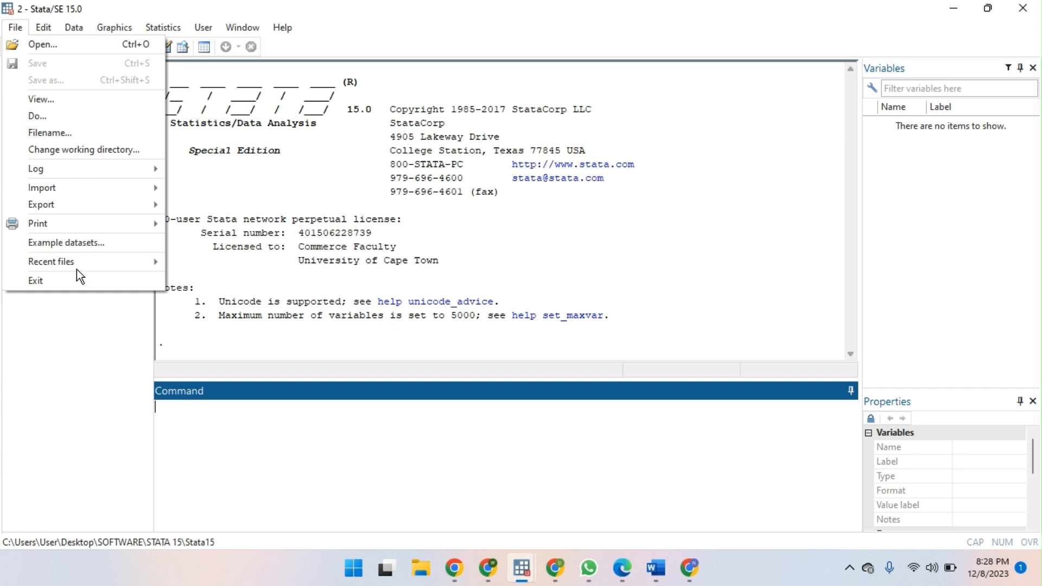
pyautogui.click(107, 247)
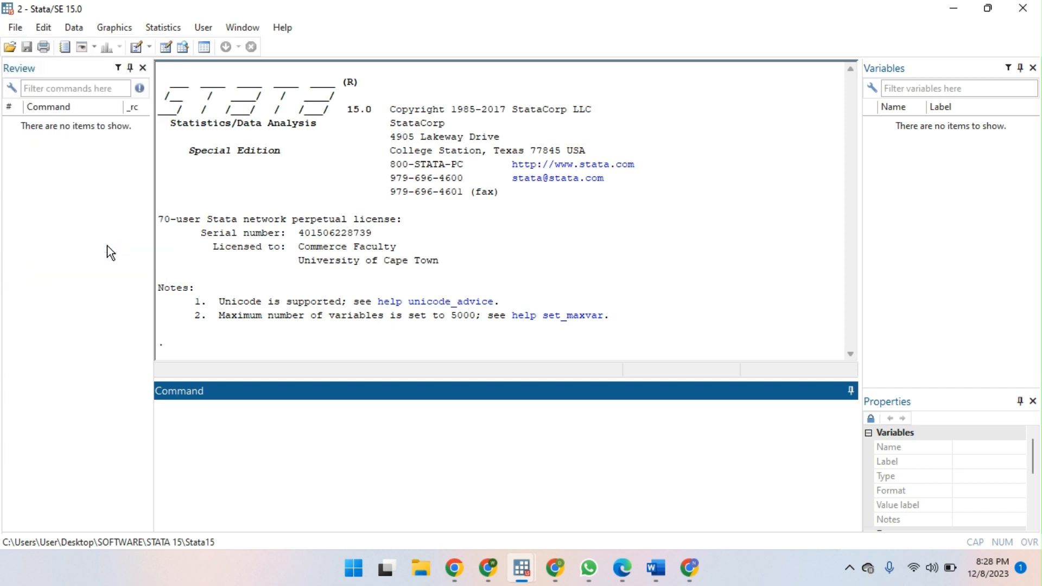
pyautogui.click(214, 219)
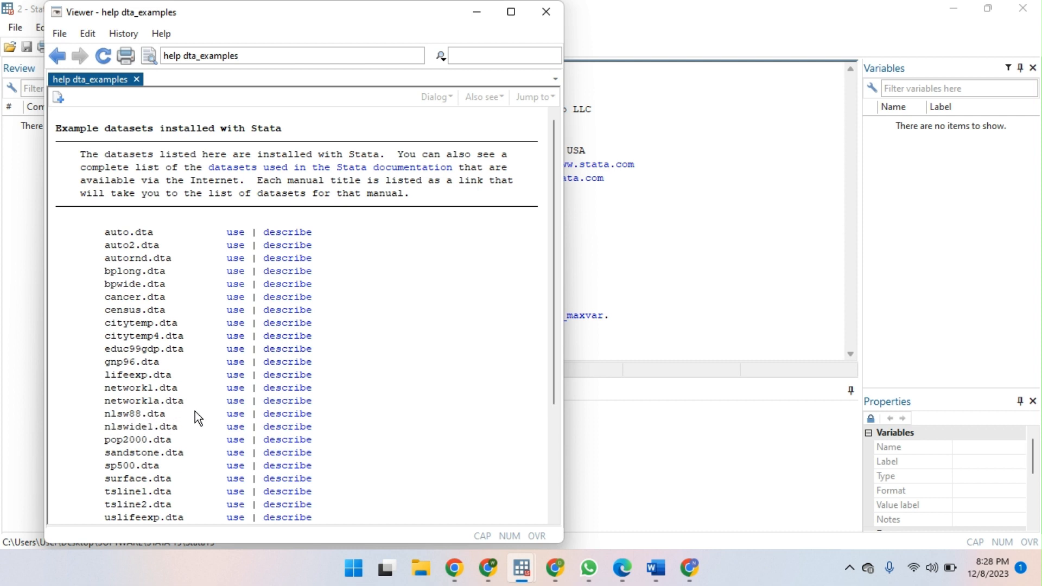
pyautogui.click(236, 415)
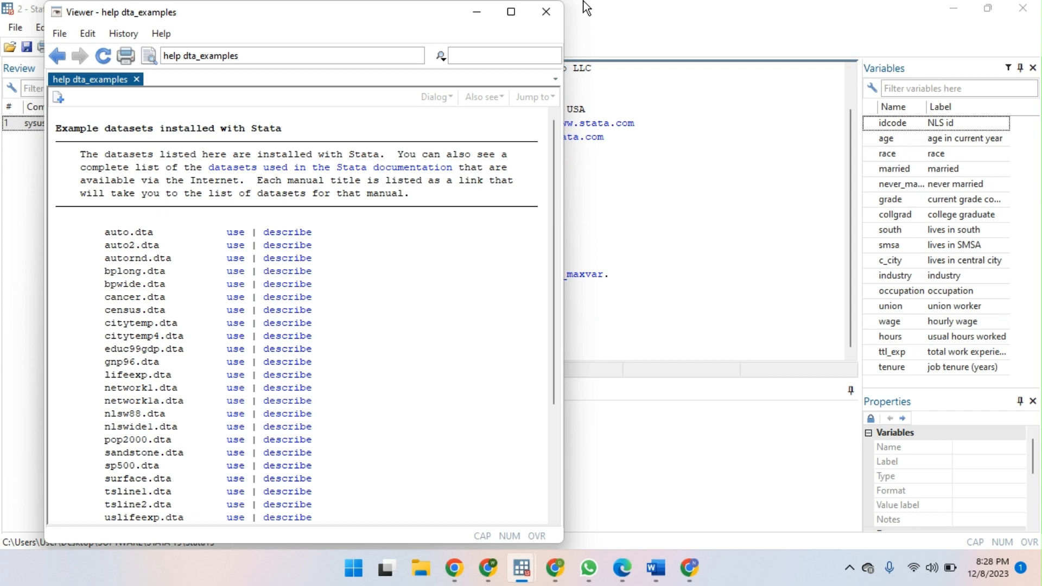
pyautogui.click(547, 11)
# Browse the freshly loaded dataset with the br command, look across its columns, and close the data view.
pyautogui.write('br')
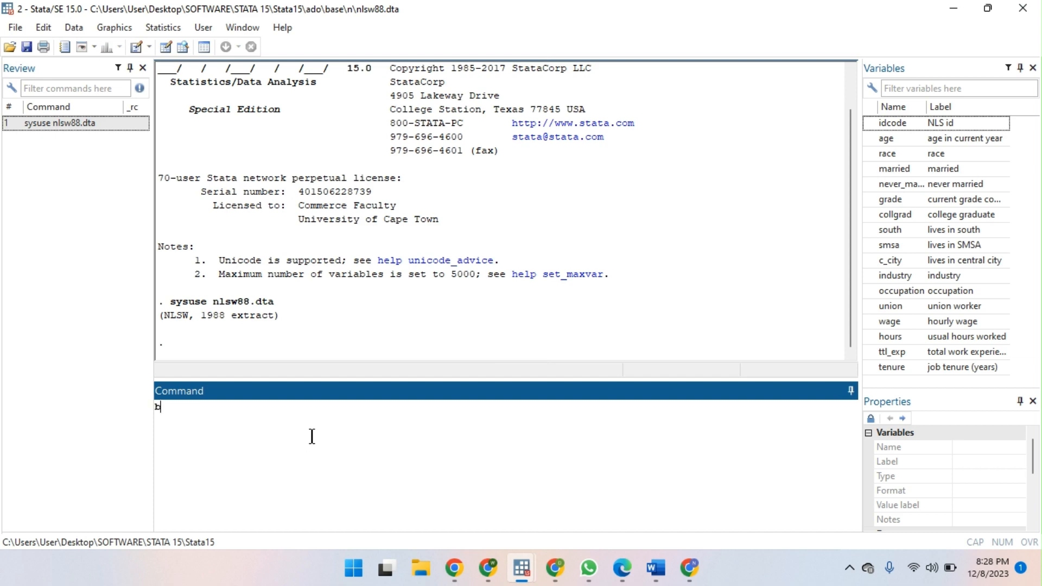
pyautogui.press('Return')
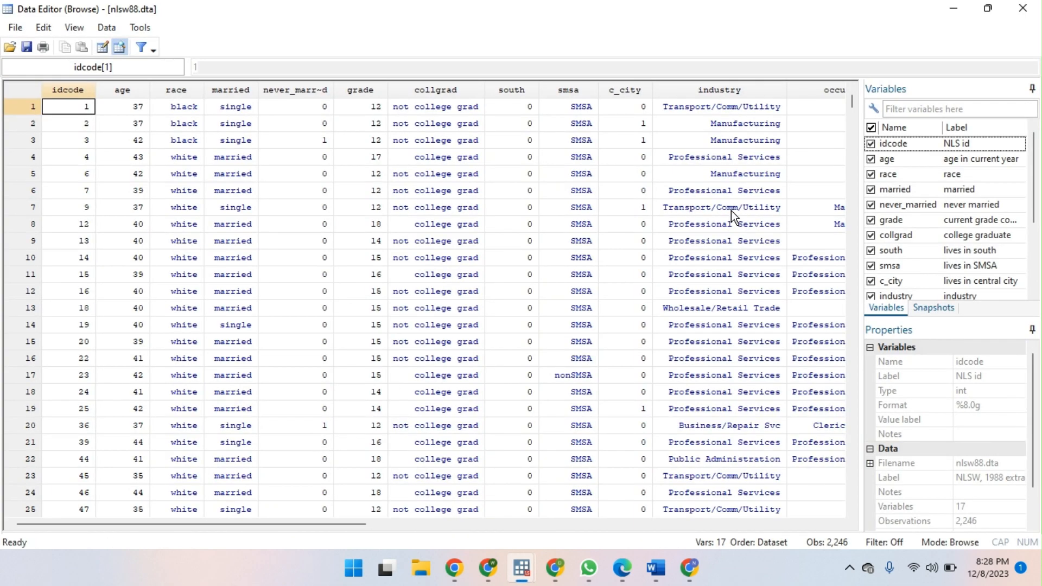
pyautogui.hscroll(6, 487, 329)
pyautogui.hscroll(-6, 487, 329)
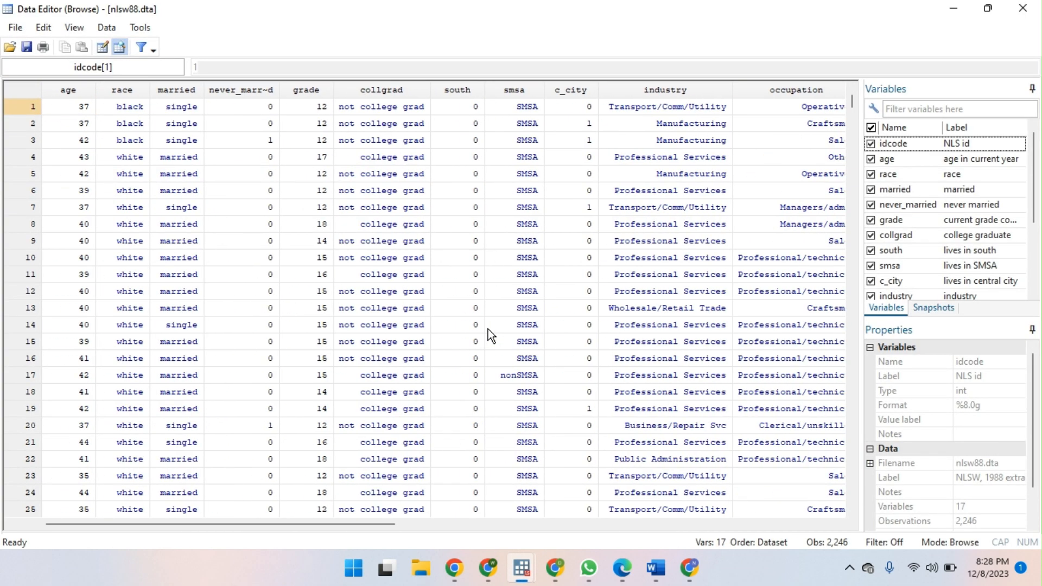
pyautogui.hscroll(2, 487, 329)
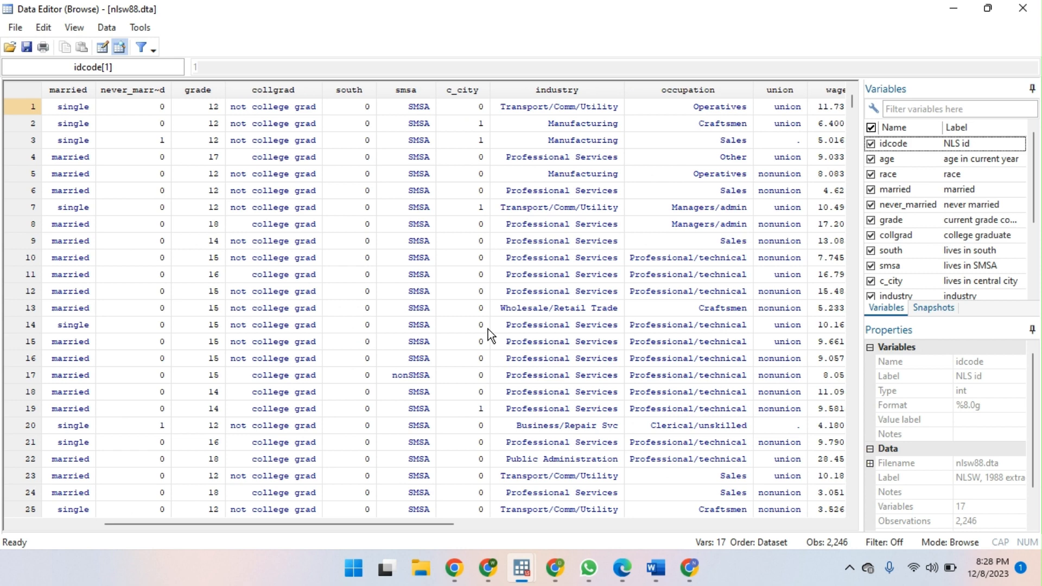
pyautogui.click(1023, 8)
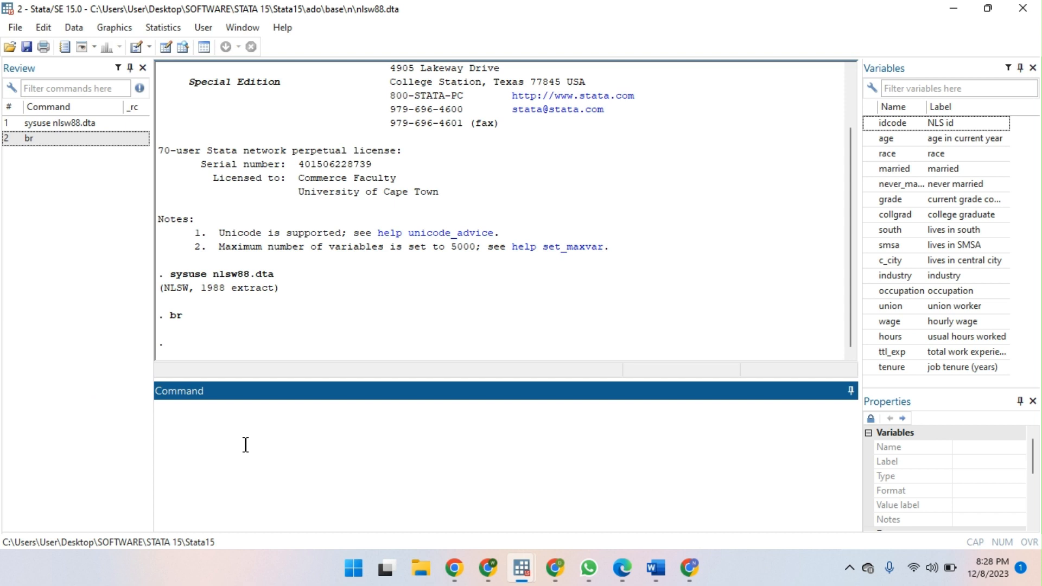
# Run codebook age race and examine the output for both variables, especially the tabulation of race codes and labels.
pyautogui.write('codebook age race')
pyautogui.press('Return')
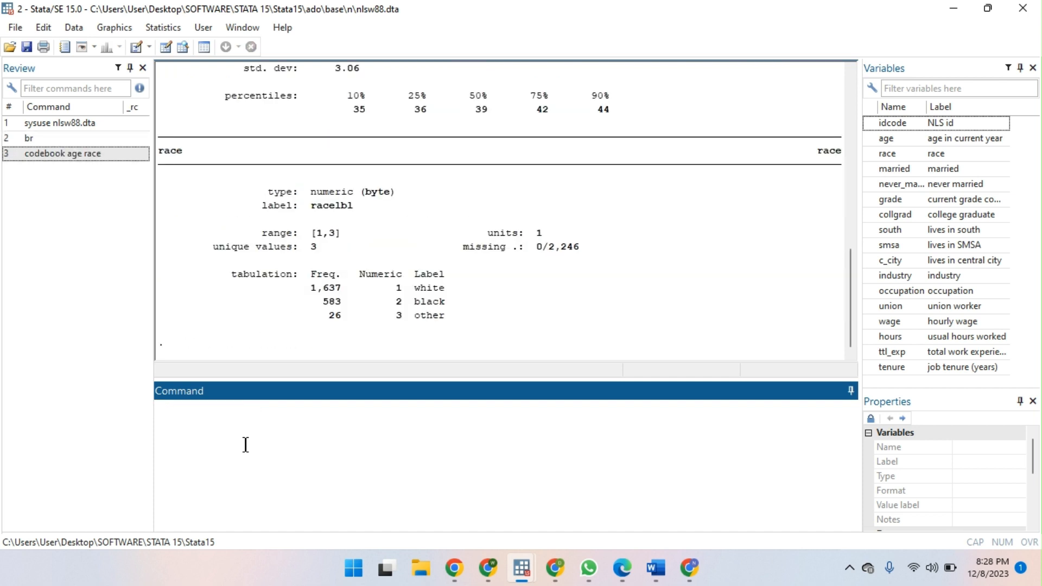
pyautogui.scroll(5, 342, 317)
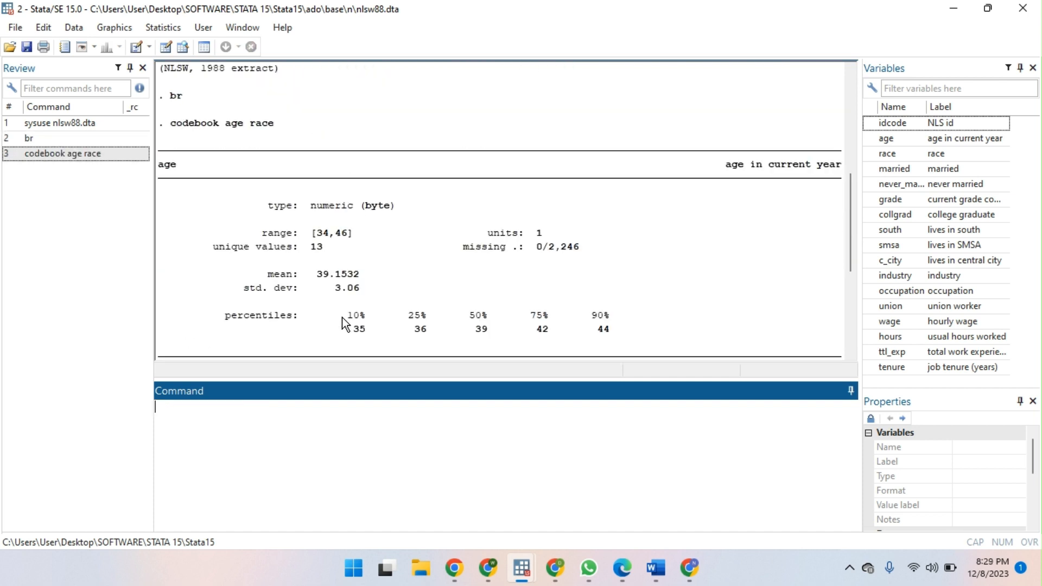
pyautogui.scroll(-5, 342, 317)
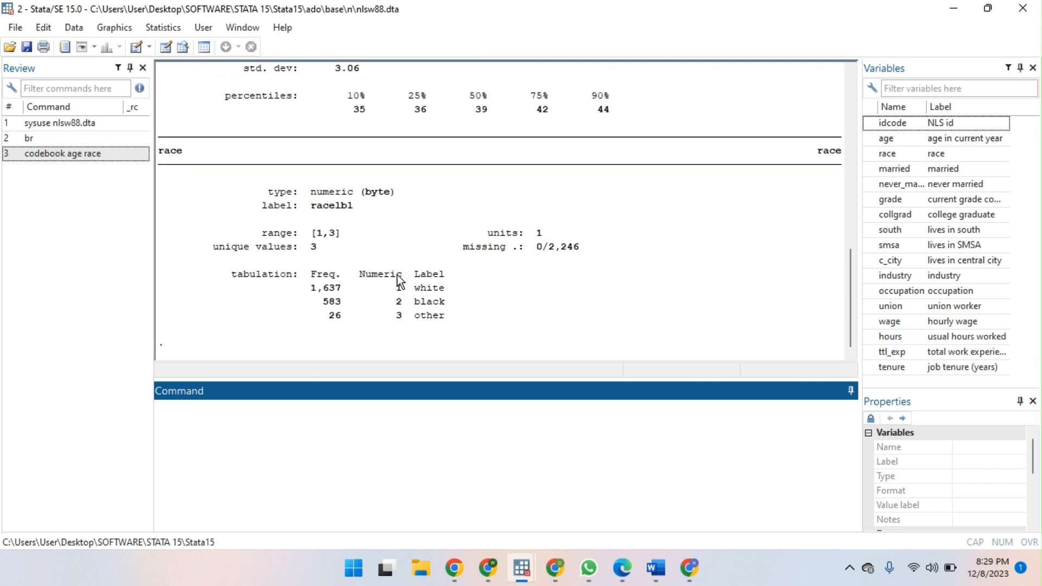
pyautogui.moveTo(397, 287); pyautogui.dragTo(446, 313)
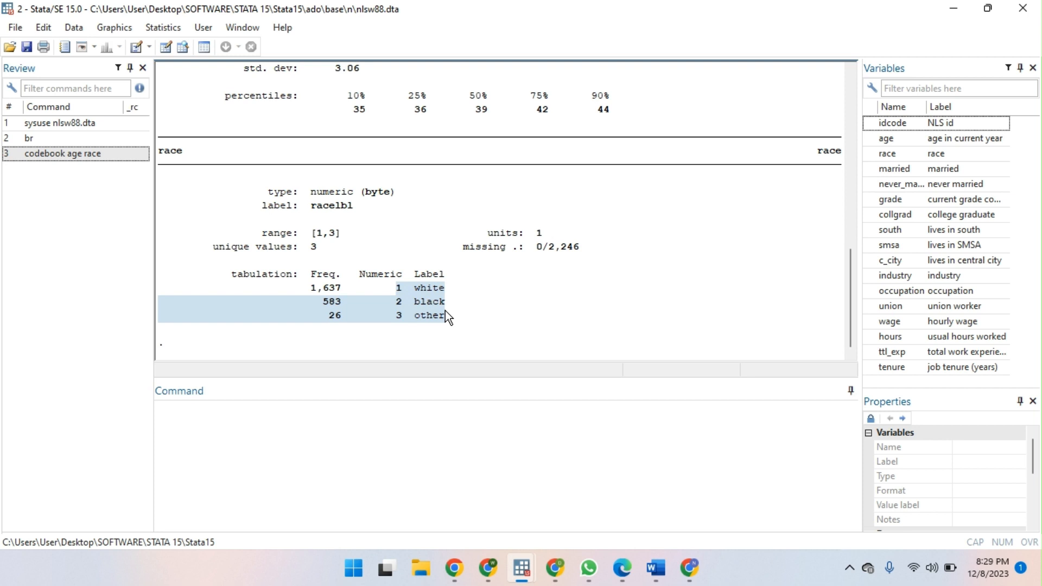
pyautogui.moveTo(281, 276); pyautogui.dragTo(457, 331)
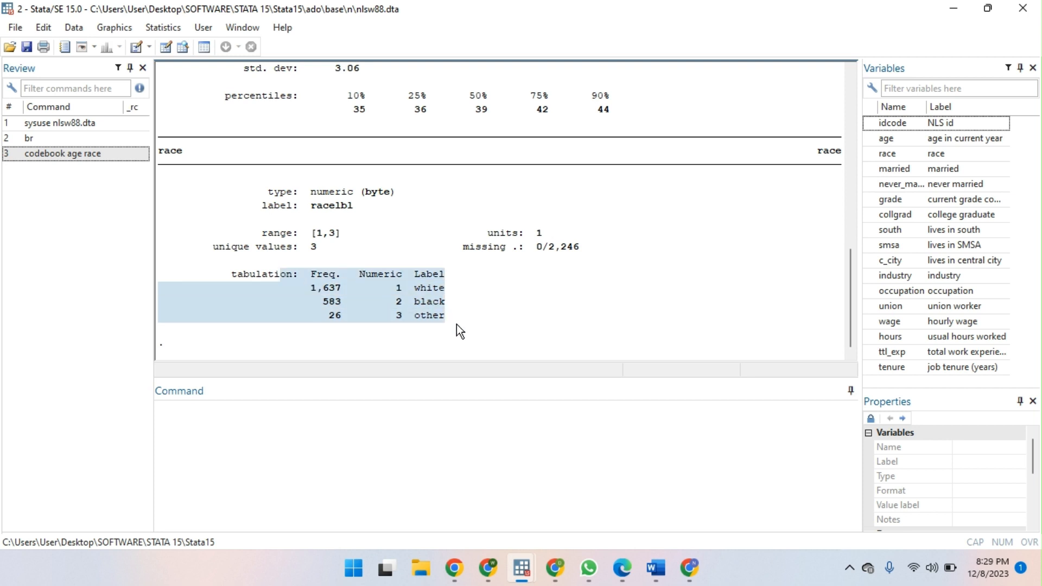
# List the first three observations with the command list in 1/3, and view the properties of the hours variable.
pyautogui.click(346, 404)
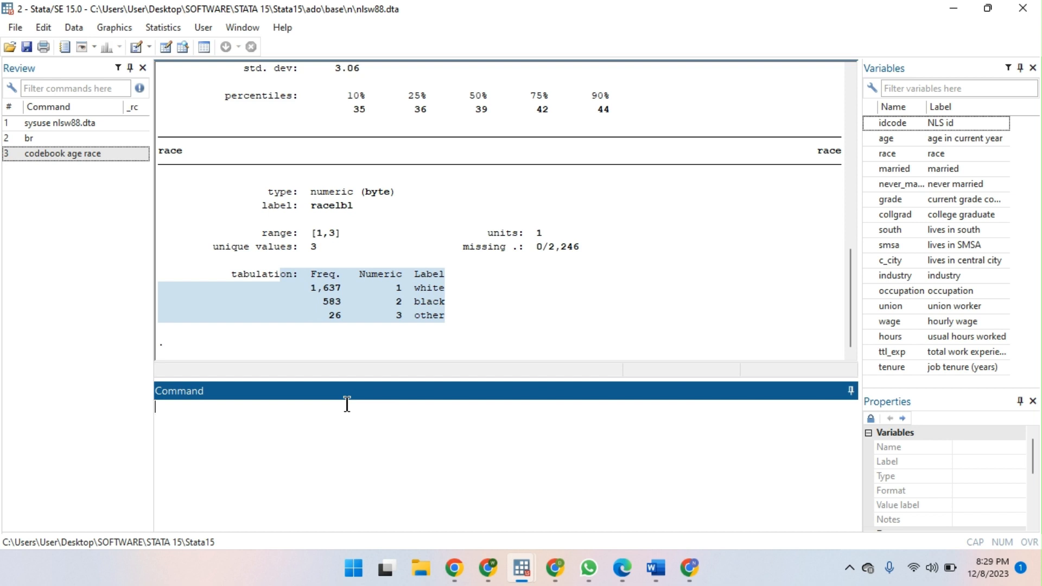
pyautogui.write('list 1')
pyautogui.press('Return')
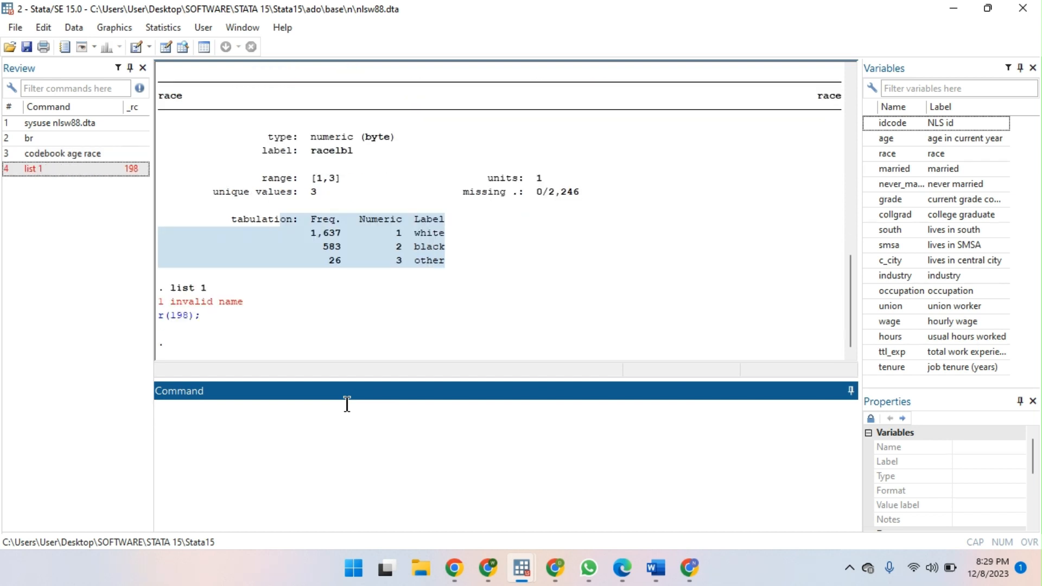
pyautogui.write('list in 1/3')
pyautogui.press('Return')
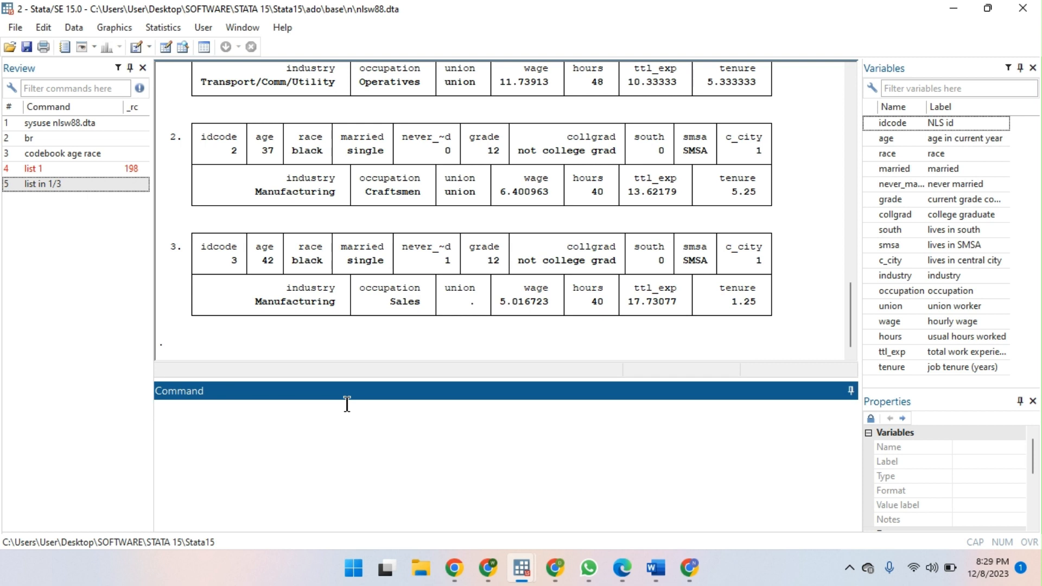
pyautogui.scroll(1, 359, 176)
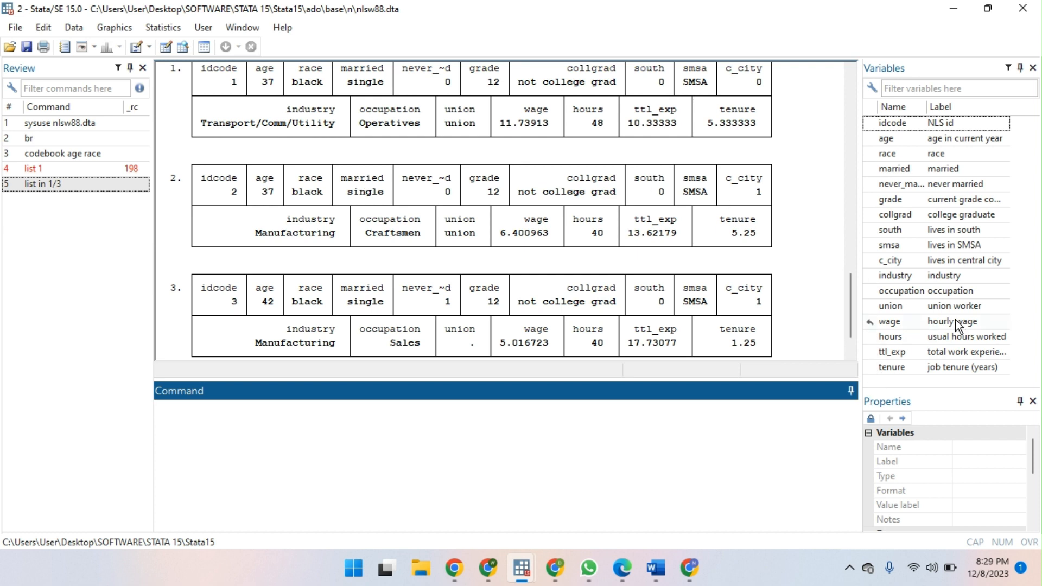
pyautogui.click(933, 336)
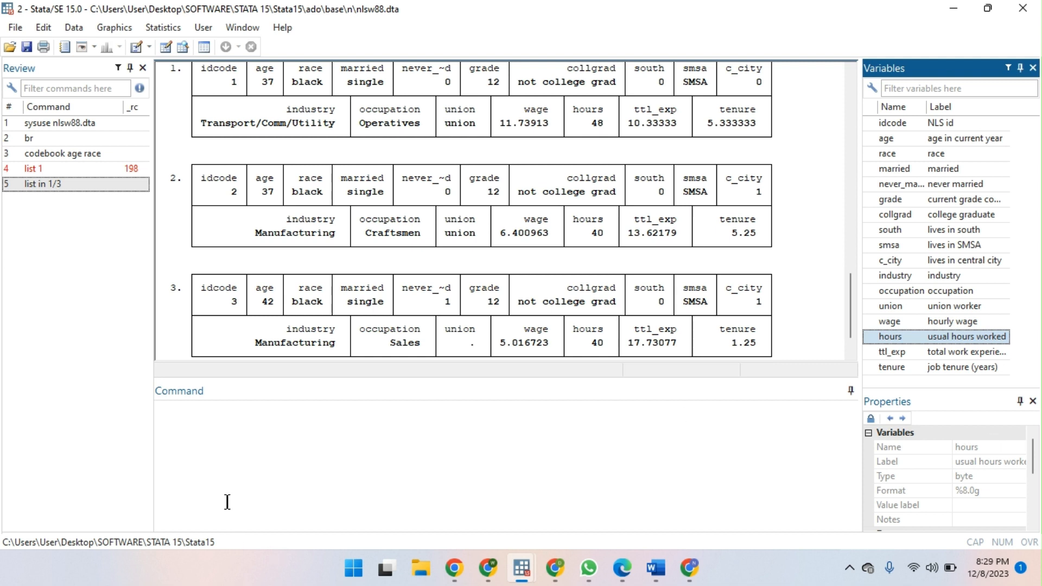
# Enter the comment line * HOW DO WE RUN FREQUENCIES as a heading in the results.
pyautogui.click(224, 432)
pyautogui.scroll(-1, 373, 310)
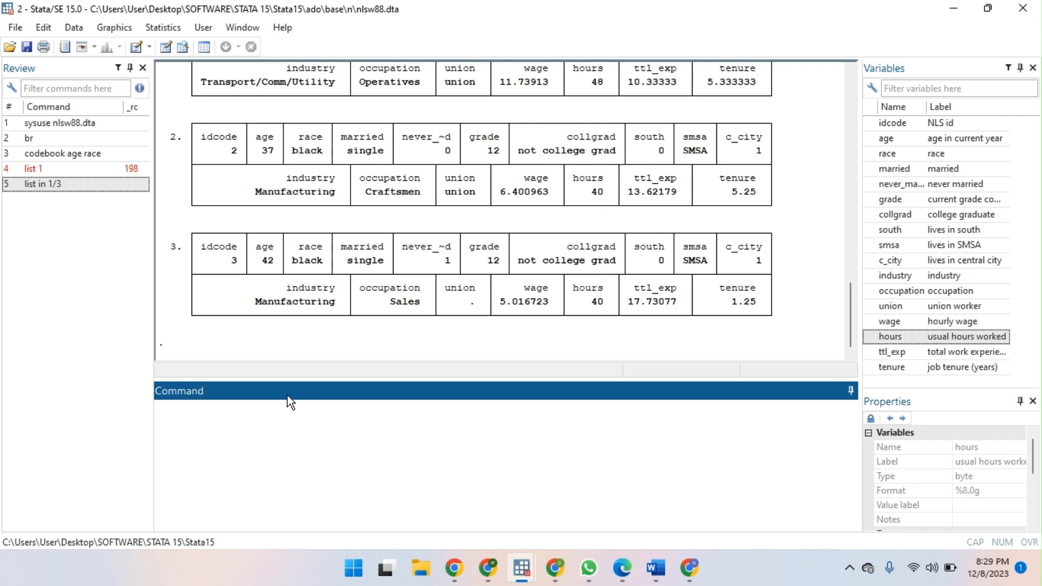
pyautogui.write('*')
pyautogui.press('capslock')
pyautogui.write('HOW DO WE RUN FREQUEN')
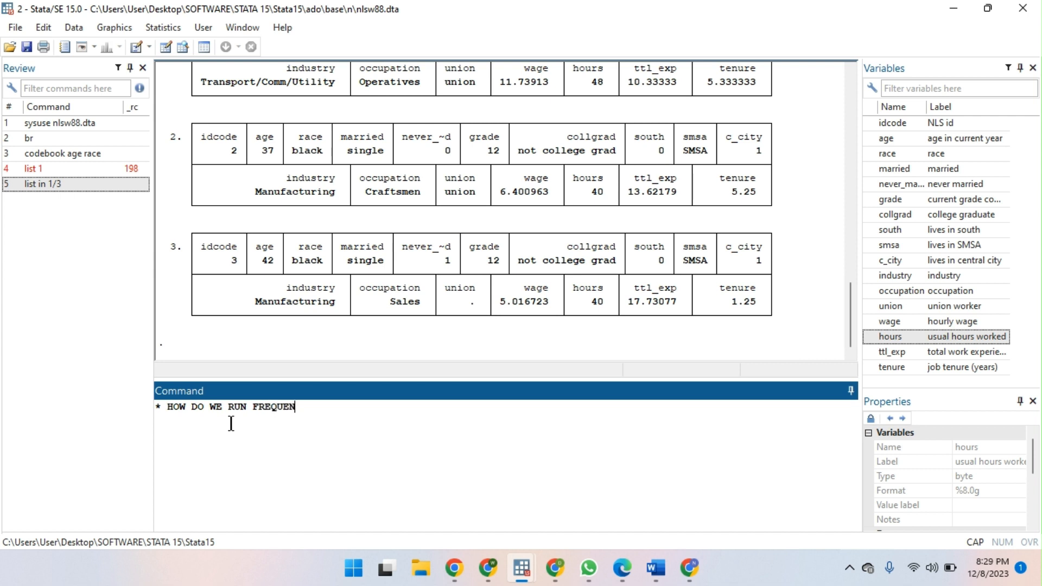
pyautogui.write('CIES')
pyautogui.press('Return')
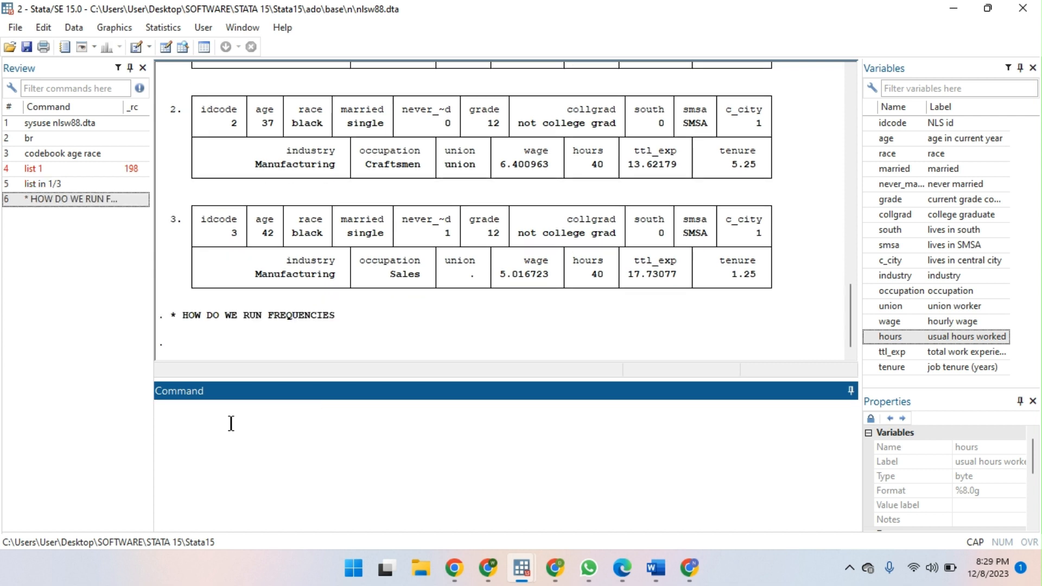
# Add the comment line * FREQUENCIES IS DONE FOR CATEGORICAL VARIABLES ONLY.
pyautogui.write('t')
pyautogui.press('BackSpace')
pyautogui.write('* FREQUEC')
pyautogui.press('BackSpace')
pyautogui.write('NCIES IS DO')
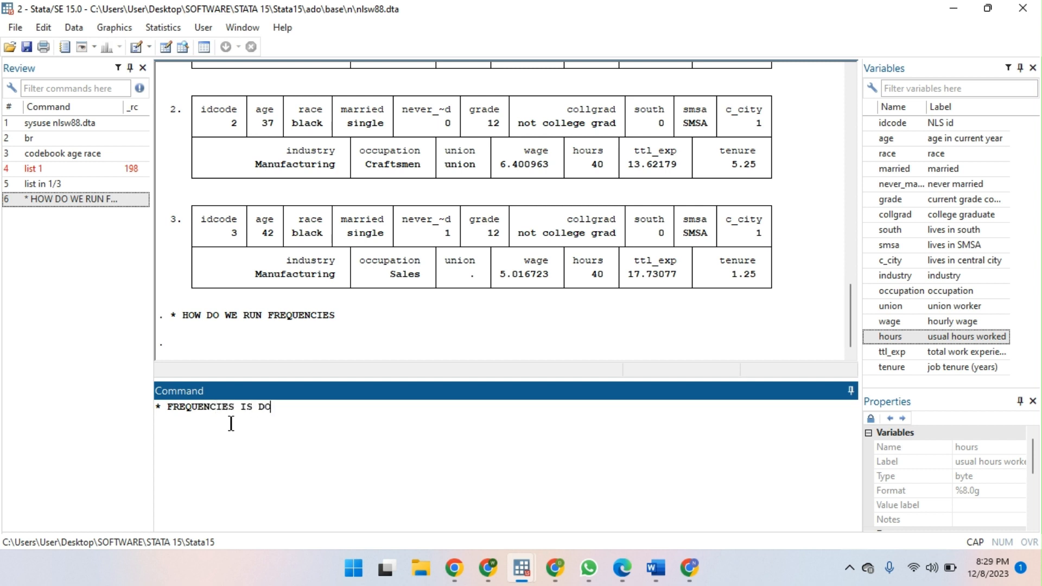
pyautogui.write('NE FOR CATEGORICAL')
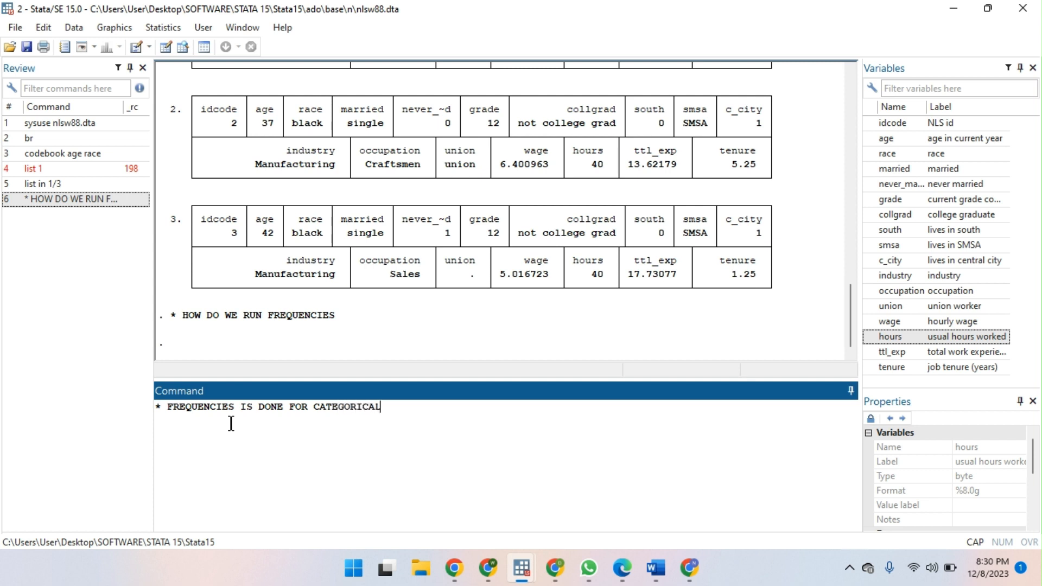
pyautogui.write(' VARIABLES ONLY')
pyautogui.press('Return')
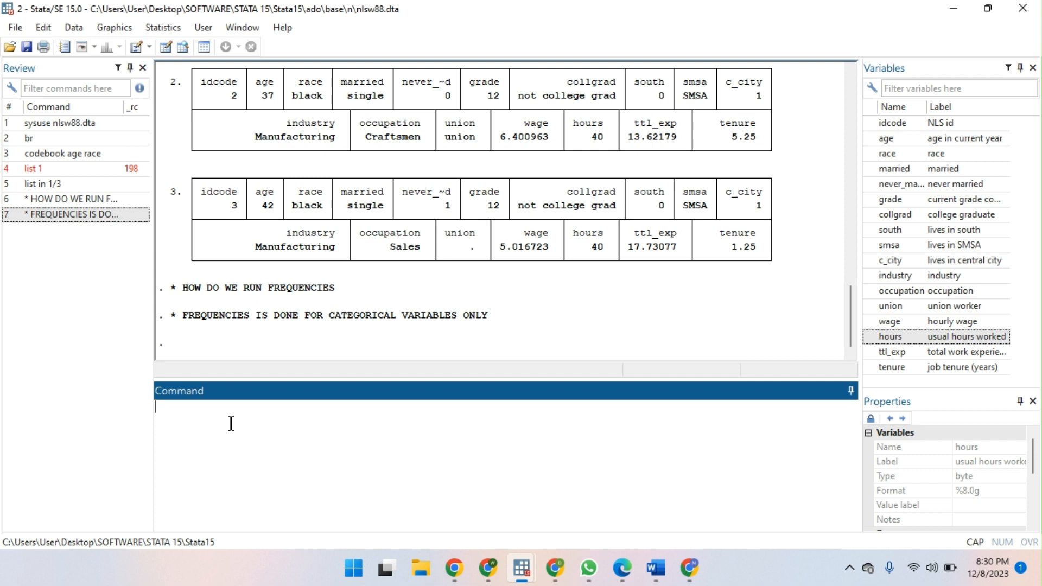
# Open the dataset in browse mode with the lowercase command br to view its variables.
pyautogui.write('BR')
pyautogui.press('Return')
pyautogui.press('capslock')
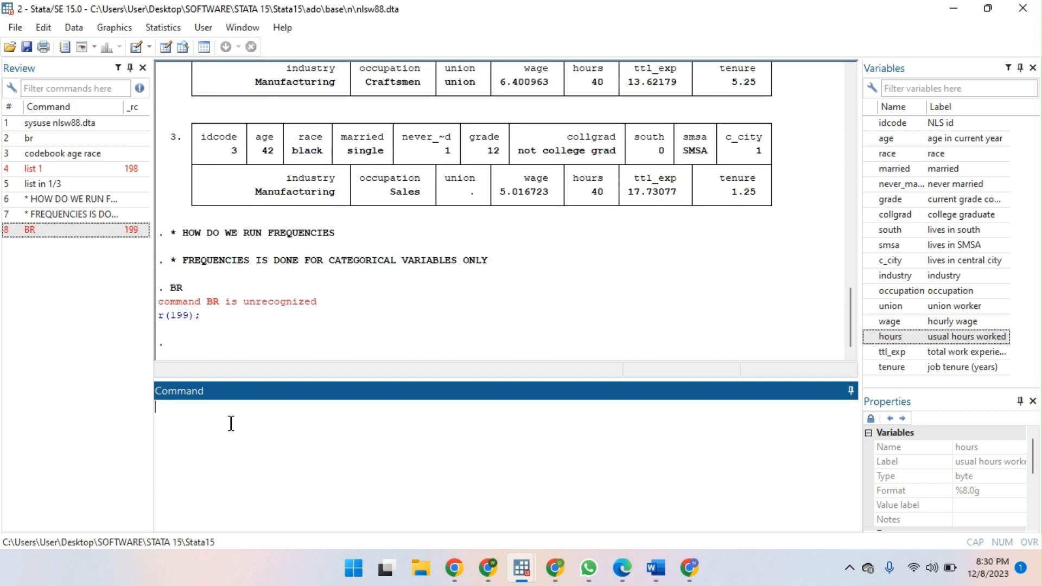
pyautogui.write('br')
pyautogui.press('Return')
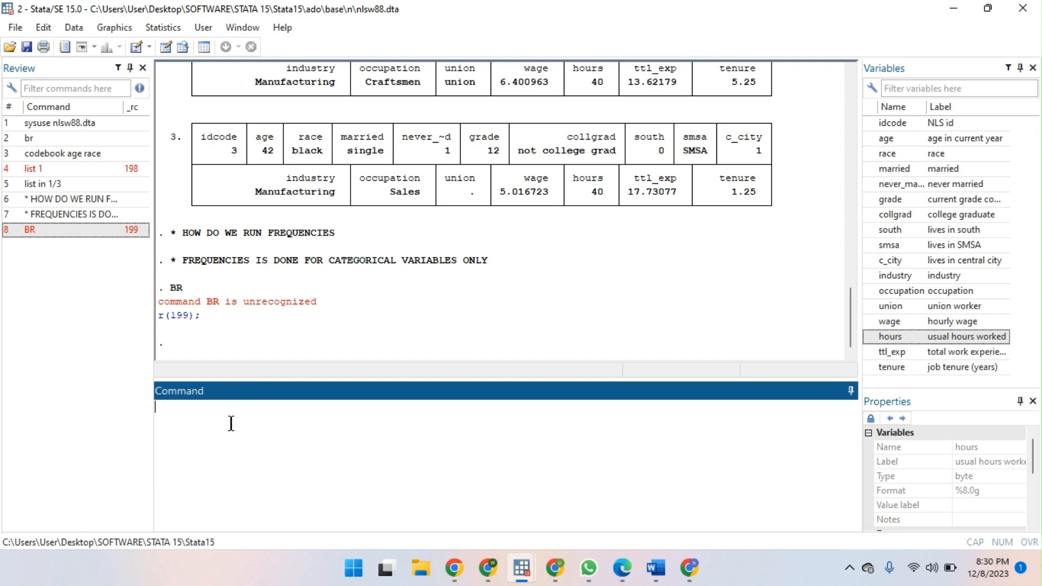
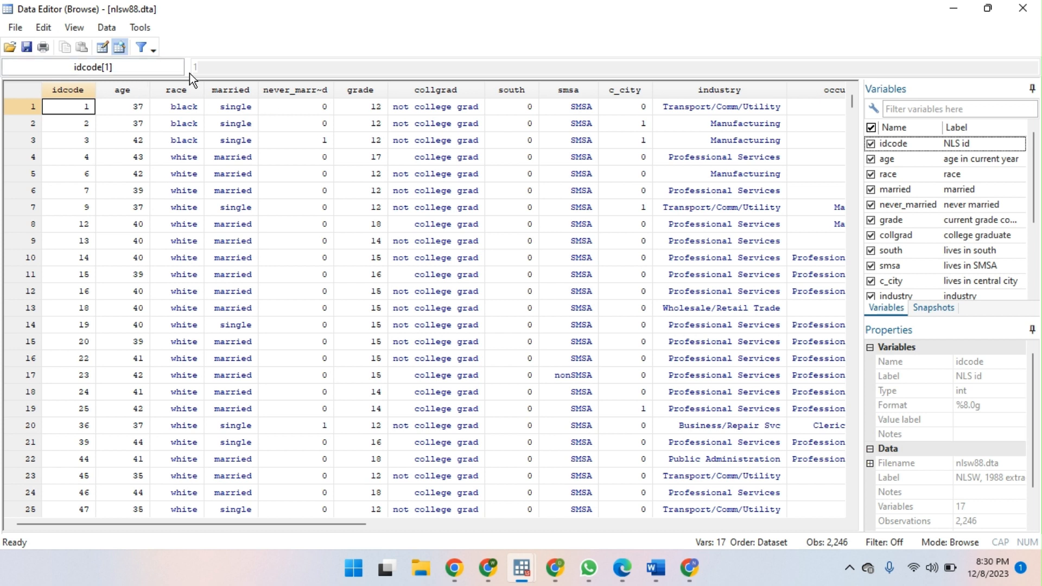
# Highlight the race and married columns in the data browser, and close the browser to return to entering commands.
pyautogui.moveTo(177, 94); pyautogui.dragTo(220, 93)
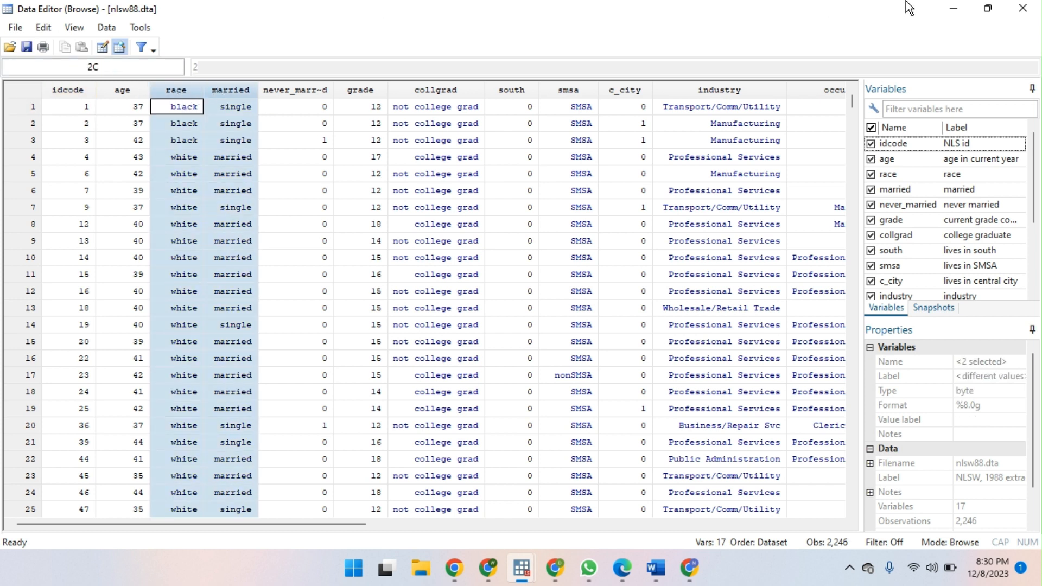
pyautogui.click(1022, 8)
pyautogui.click(282, 437)
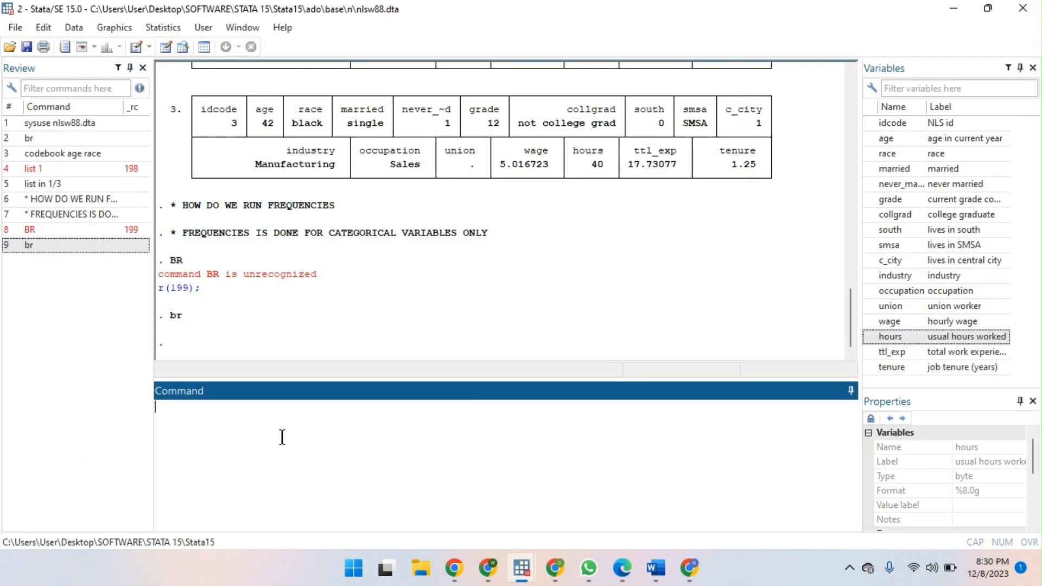
# Check the tab command under the Frequency heading in the Word notes, and run tab race in Stata.
pyautogui.write('tab')
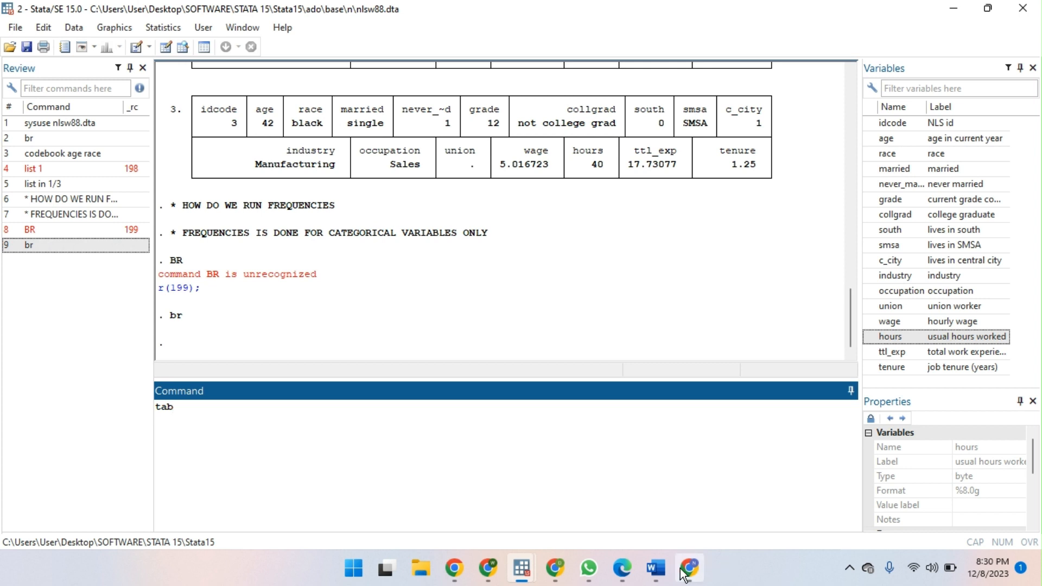
pyautogui.click(659, 569)
pyautogui.scroll(-2, 515, 386)
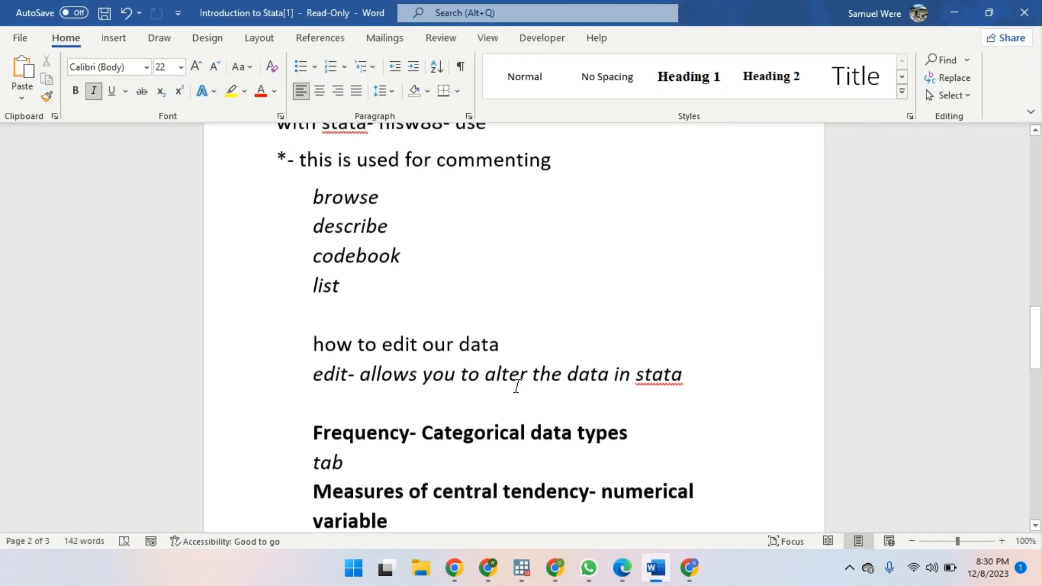
pyautogui.moveTo(360, 455); pyautogui.dragTo(322, 452)
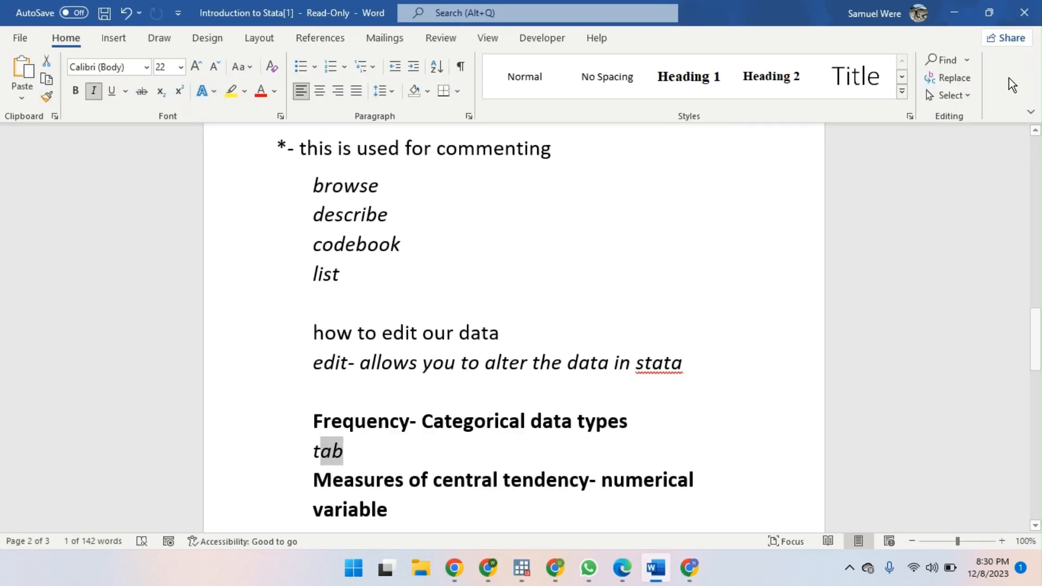
pyautogui.click(953, 21)
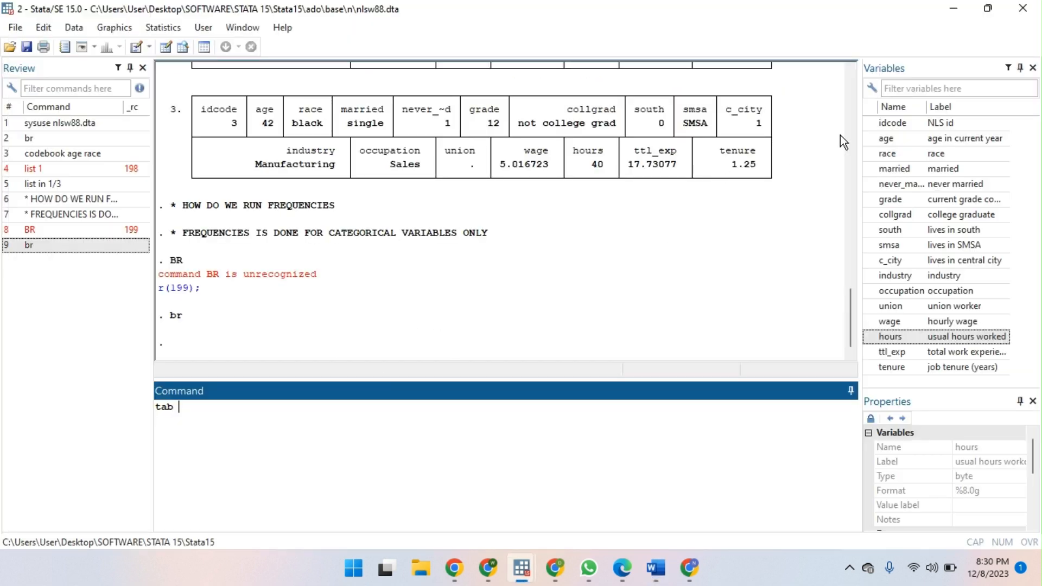
pyautogui.click(870, 155)
pyautogui.press('Return')
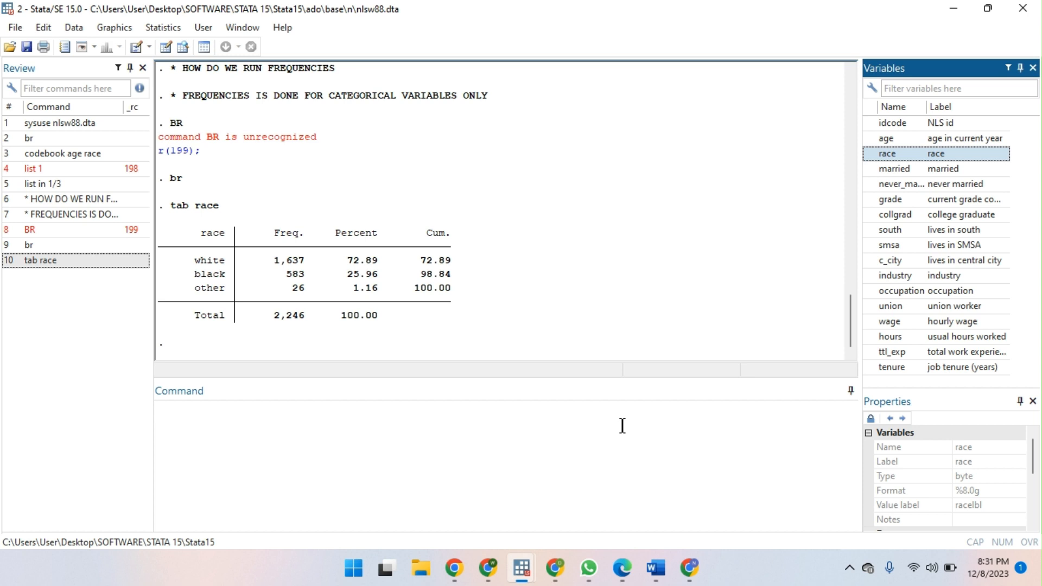
# Add the comment line * How many whites are married to the results.
pyautogui.click(623, 425)
pyautogui.write('* corsso')
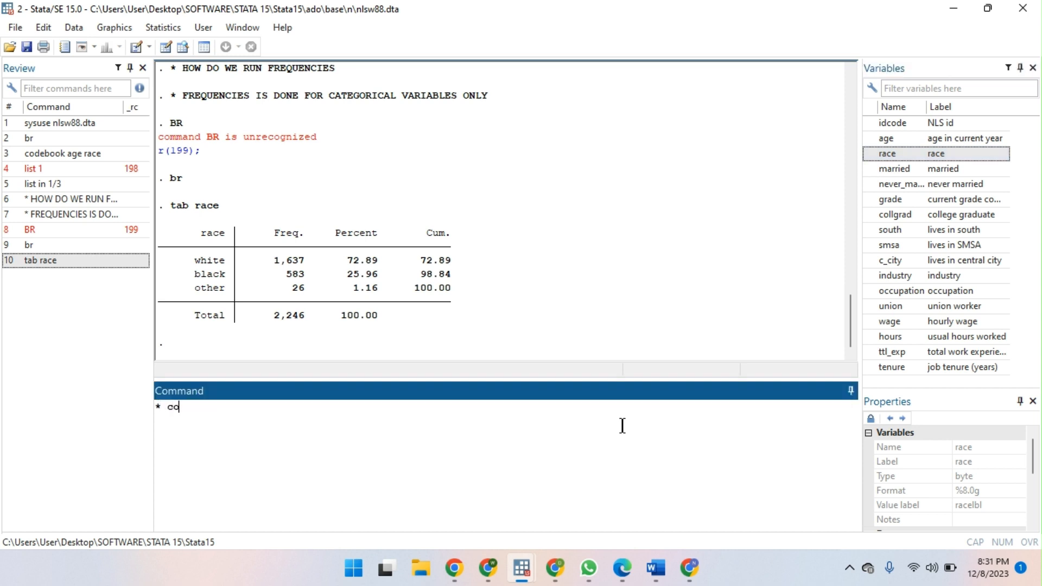
pyautogui.press('BackSpace')
pyautogui.press('BackSpace')
pyautogui.press('BackSpace')
pyautogui.press('BackSpace')
pyautogui.press('BackSpace')
pyautogui.write('ri')
pyautogui.press('BackSpace')
pyautogui.press('BackSpace')
pyautogui.press('BackSpace')
pyautogui.write('BR')
pyautogui.press('BackSpace')
pyautogui.write('ow many whete')
pyautogui.press('BackSpace')
pyautogui.press('BackSpace')
pyautogui.press('BackSpace')
pyautogui.write('ites are marrie')
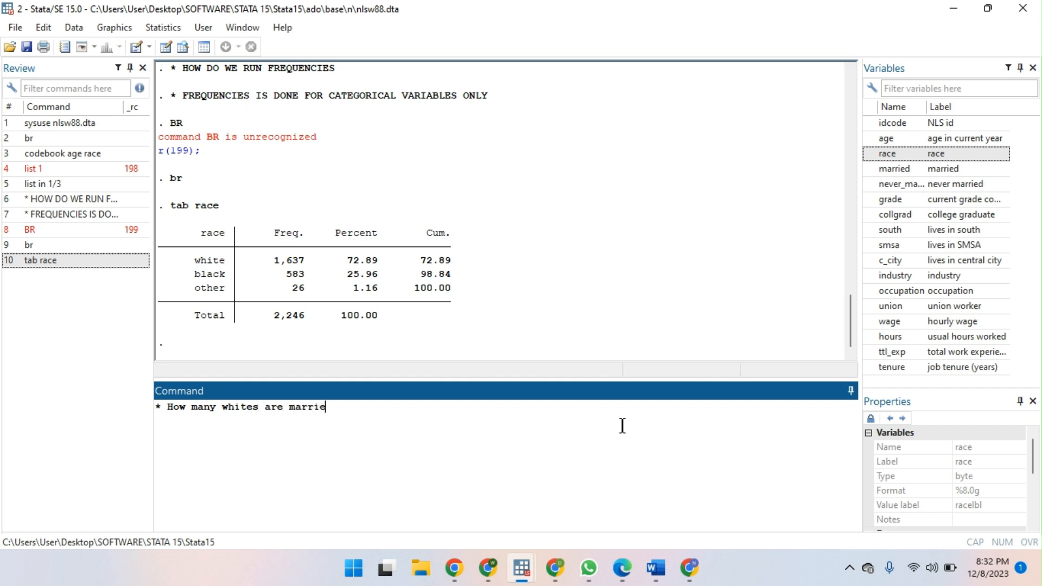
pyautogui.write('d')
pyautogui.press('Return')
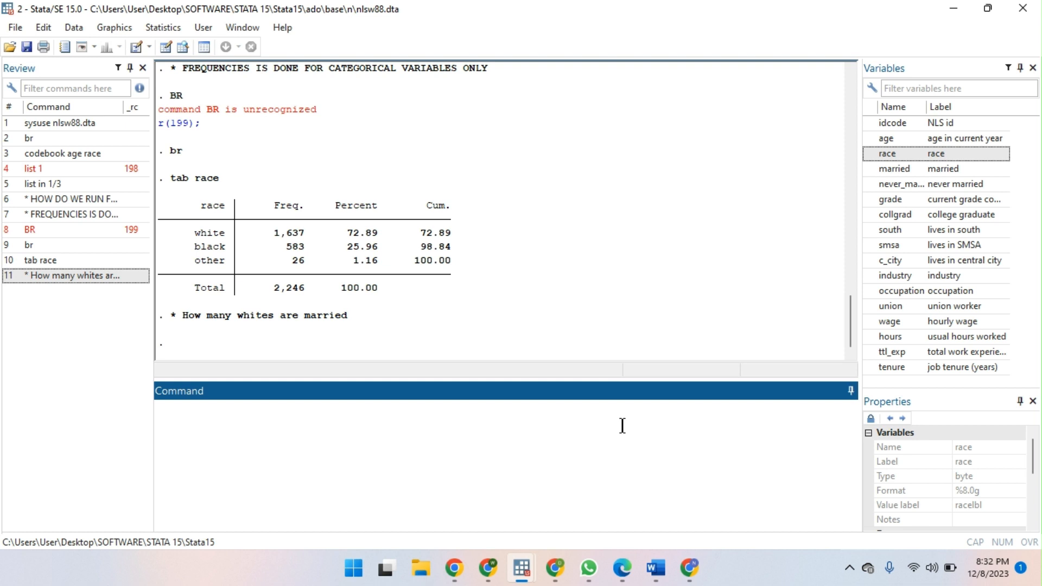
# Cross-tabulate race against marital status with the command tab race married.
pyautogui.write('tab')
pyautogui.click(871, 154)
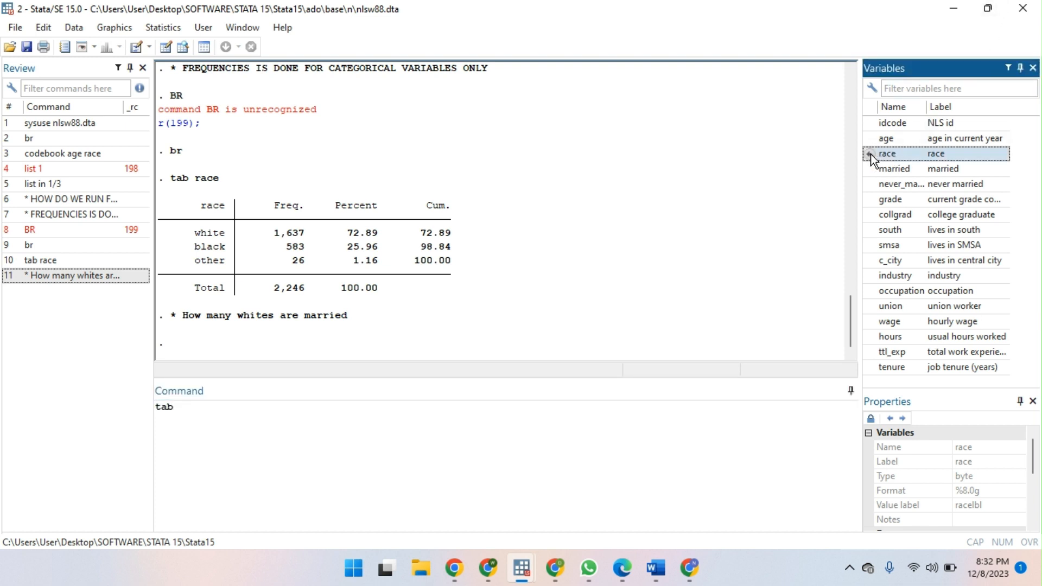
pyautogui.doubleClick(871, 154)
pyautogui.doubleClick(872, 172)
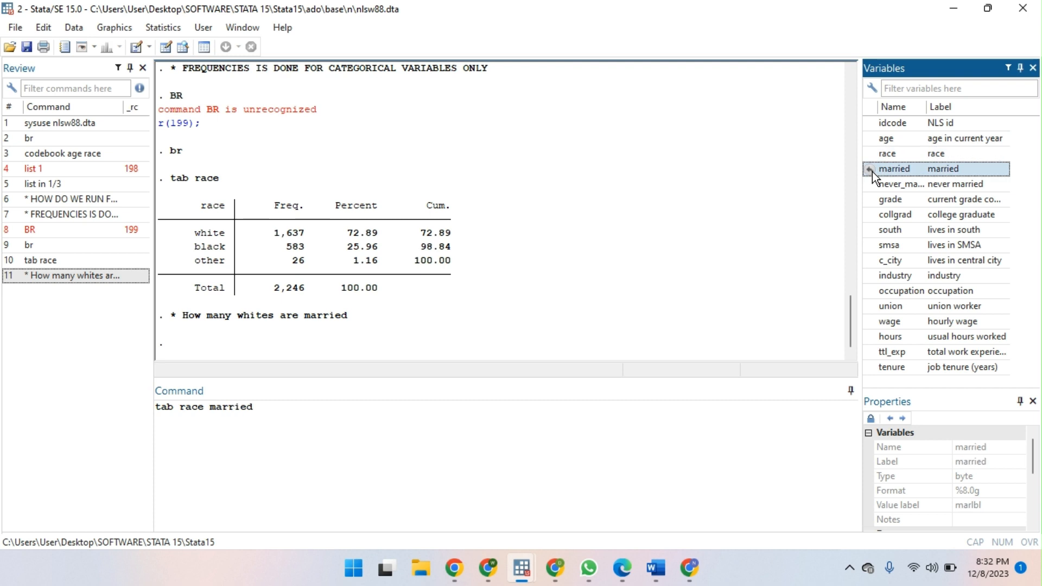
pyautogui.press('Return')
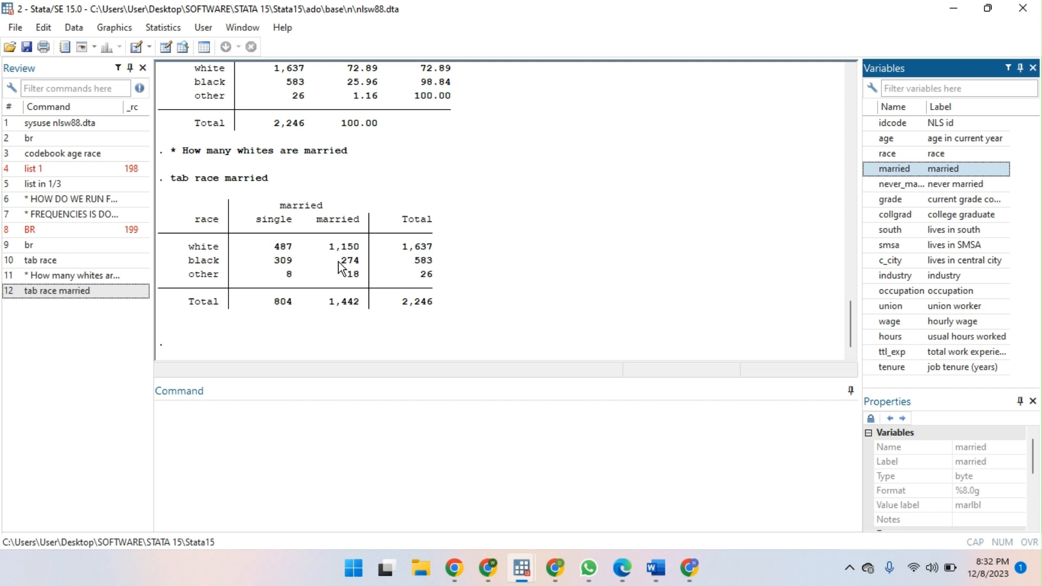
# Rerun the race by married cross-tabulation with row percentages using tab race married, row.
pyautogui.click(86, 293)
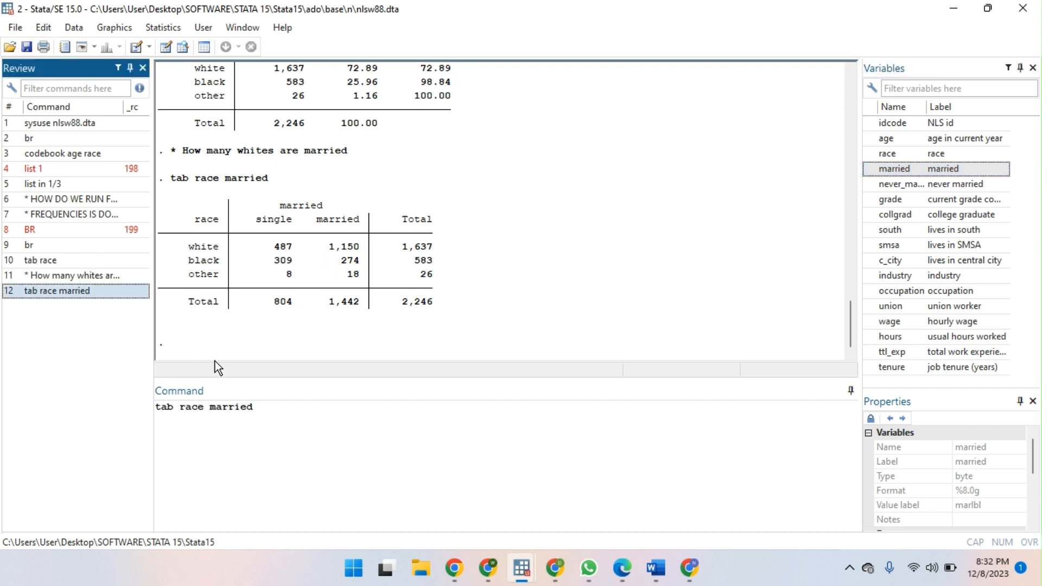
pyautogui.click(277, 408)
pyautogui.write(',')
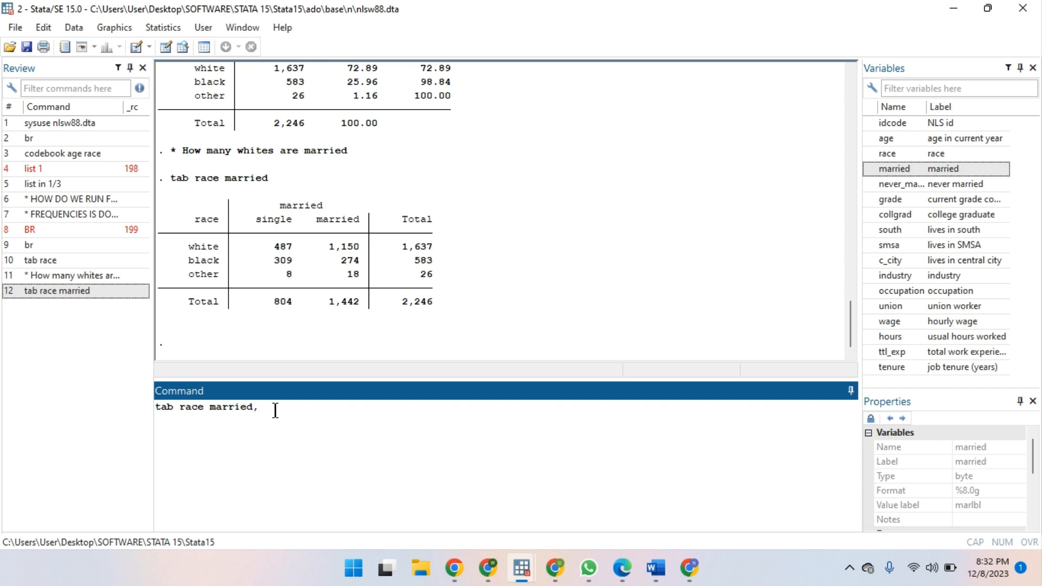
pyautogui.write('row')
pyautogui.press('Return')
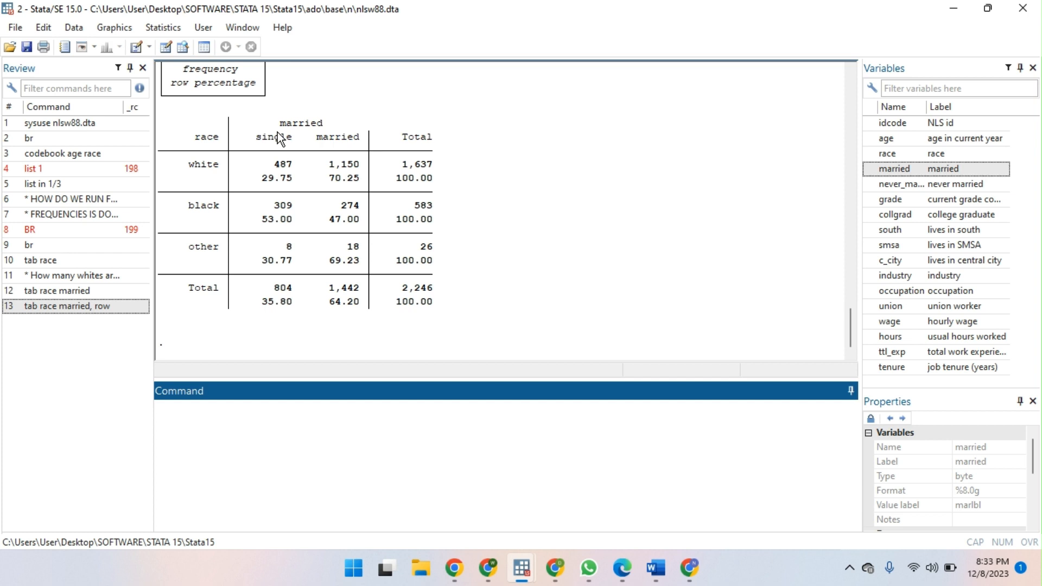
# Rerun the cross-tabulation with column percentages instead of row percentages using tab race married, column.
pyautogui.click(105, 307)
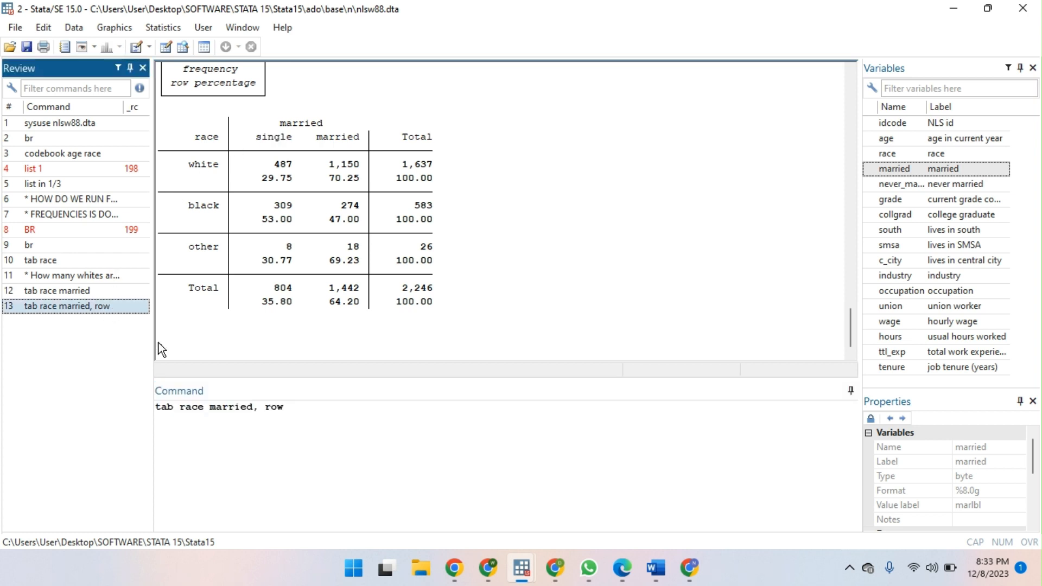
pyautogui.press('BackSpace')
pyautogui.press('BackSpace')
pyautogui.press('BackSpace')
pyautogui.write('c')
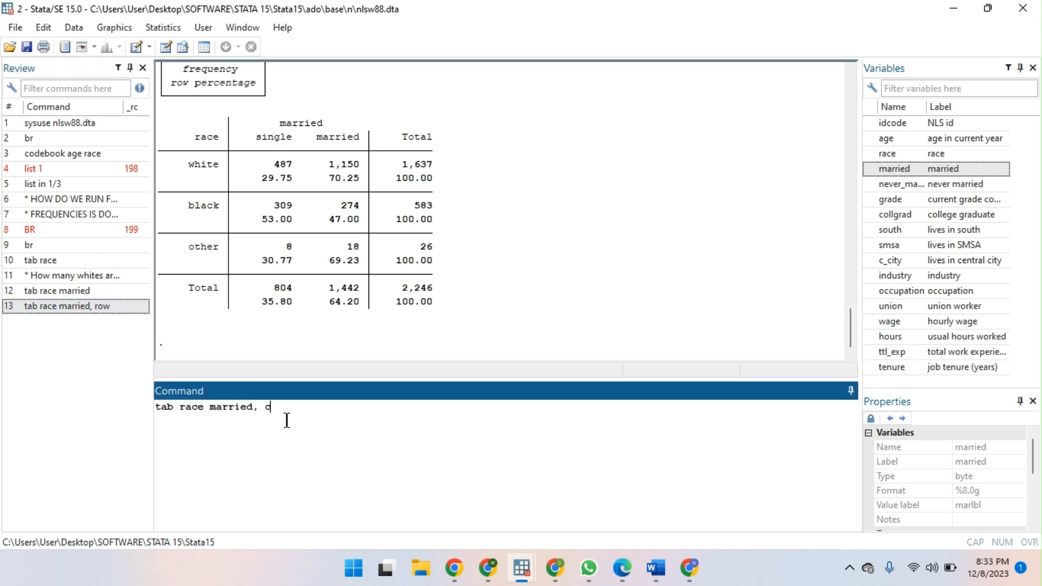
pyautogui.write('olumn')
pyautogui.press('Return')
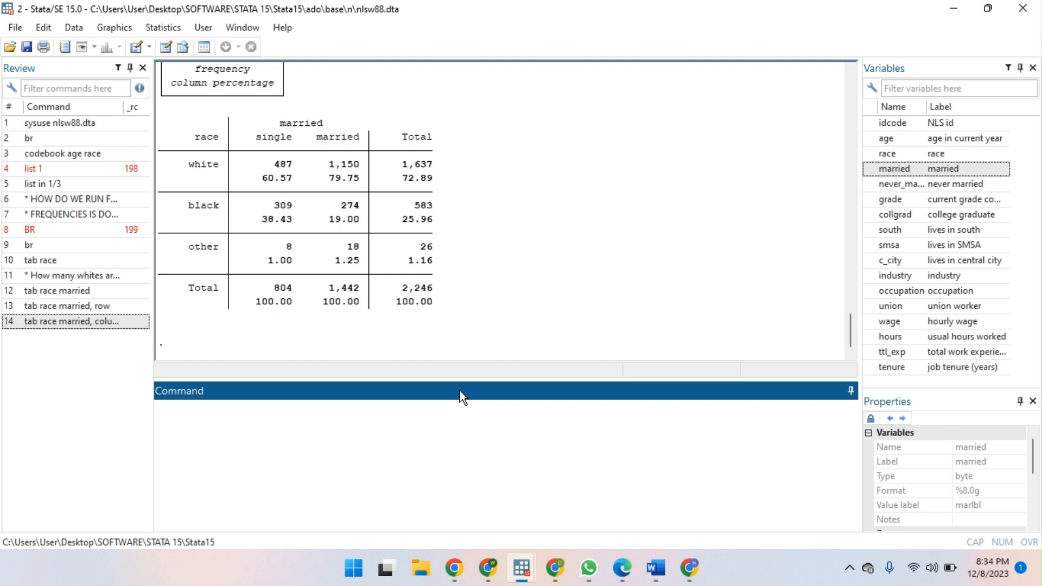
# Add the comment line "* HOW TO RUN MEASURES OF CENTRAL TENDENCY" to the results log.
pyautogui.write('*')
pyautogui.press('capslock')
pyautogui.write('HOW TO RUN MEAS')
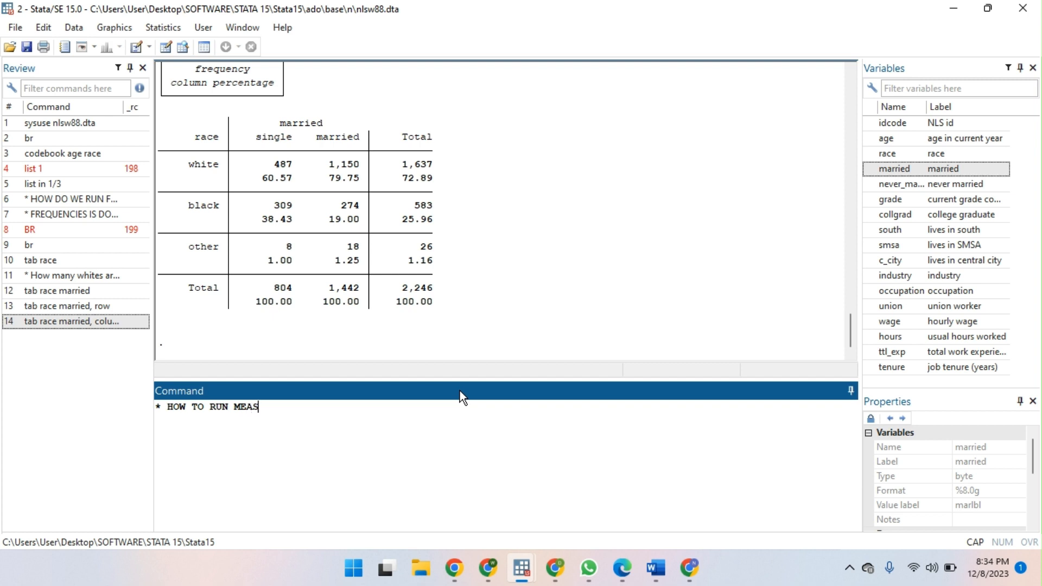
pyautogui.write('URES OF CENTRAL TENDENCY')
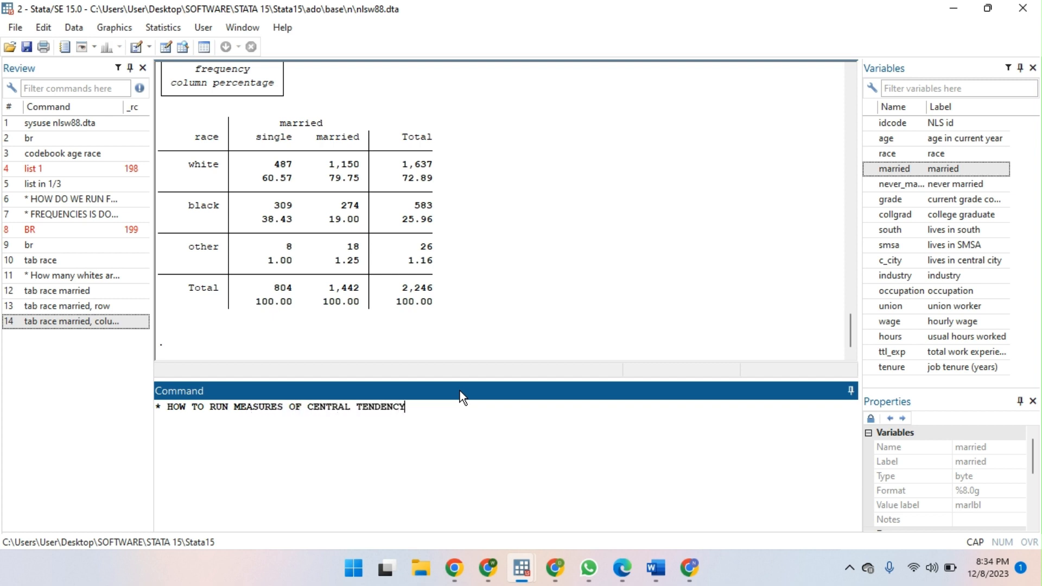
pyautogui.press('Return')
pyautogui.press('capslock')
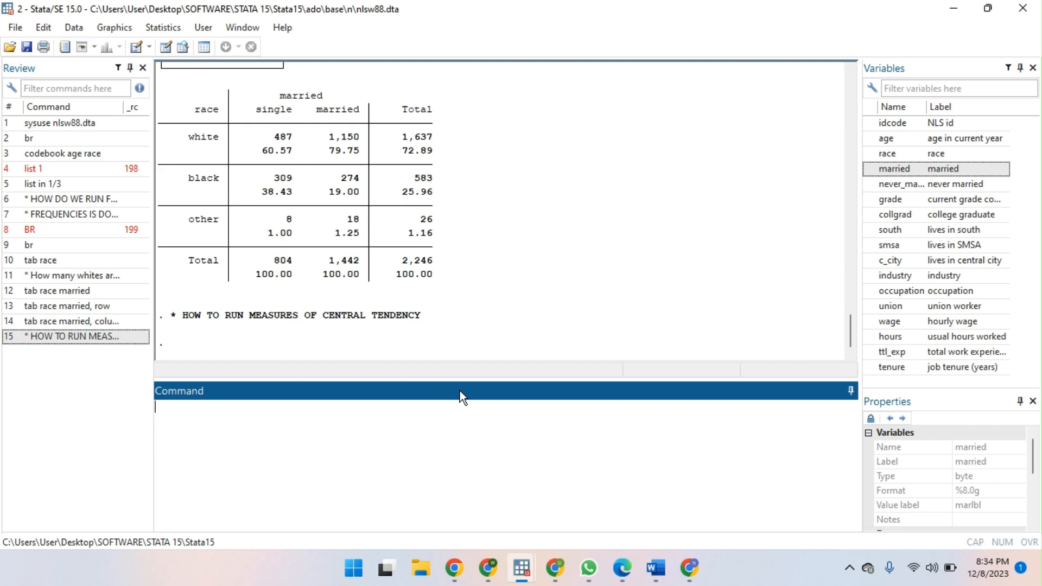
# Draft the summarize command and check the measures of central tendency entry in the Word notes.
pyautogui.write('summarize')
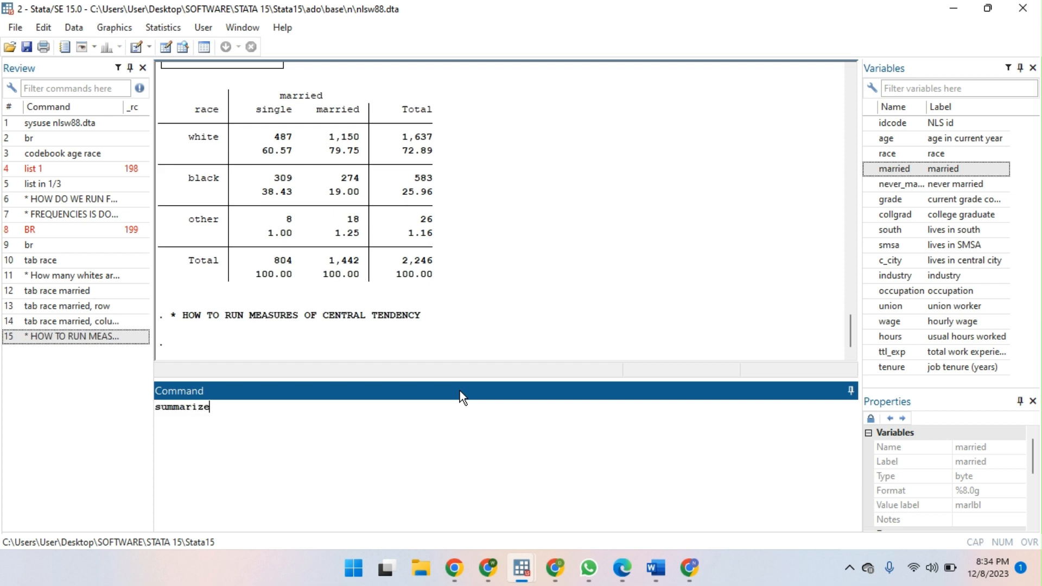
pyautogui.click(656, 568)
pyautogui.scroll(-3, 462, 440)
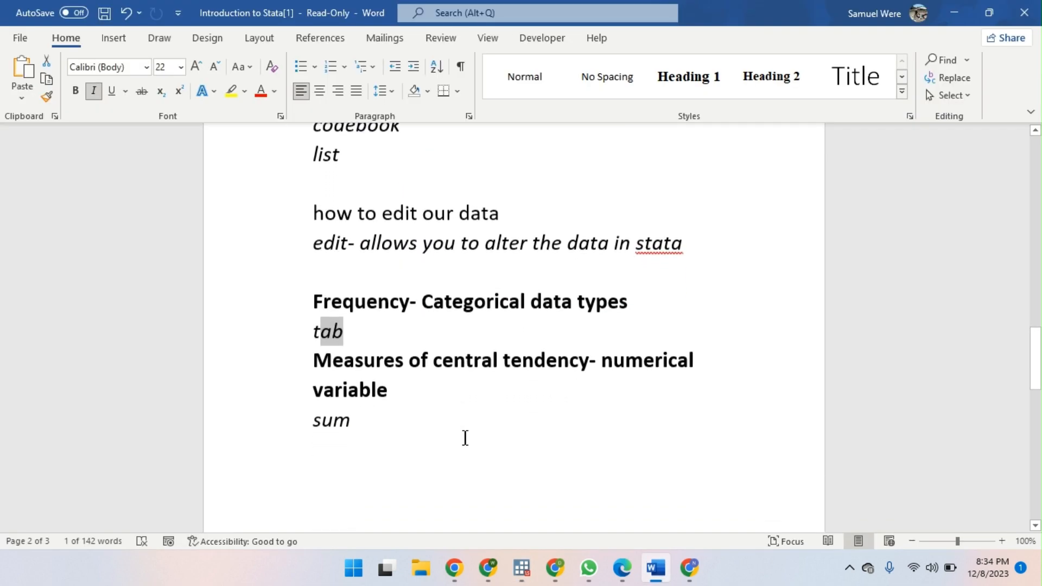
pyautogui.click(962, 10)
# Try to summarize age and wage with the shortened command "sume age wage".
pyautogui.press('BackSpace')
pyautogui.press('BackSpace')
pyautogui.press('BackSpace')
pyautogui.press('BackSpace')
pyautogui.press('BackSpace')
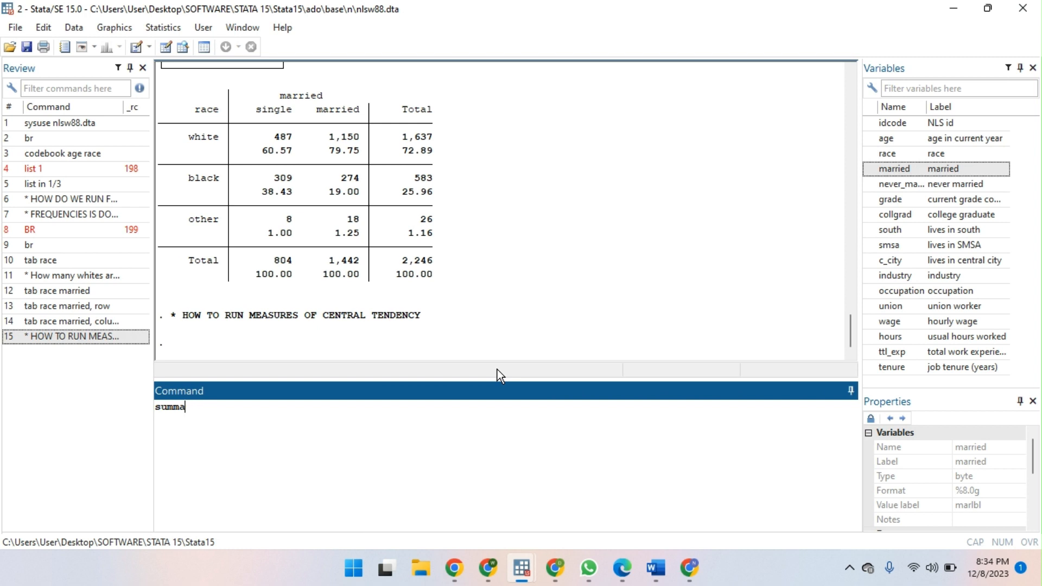
pyautogui.press('BackSpace')
pyautogui.write('ee')
pyautogui.press('Insert')
pyautogui.doubleClick(871, 143)
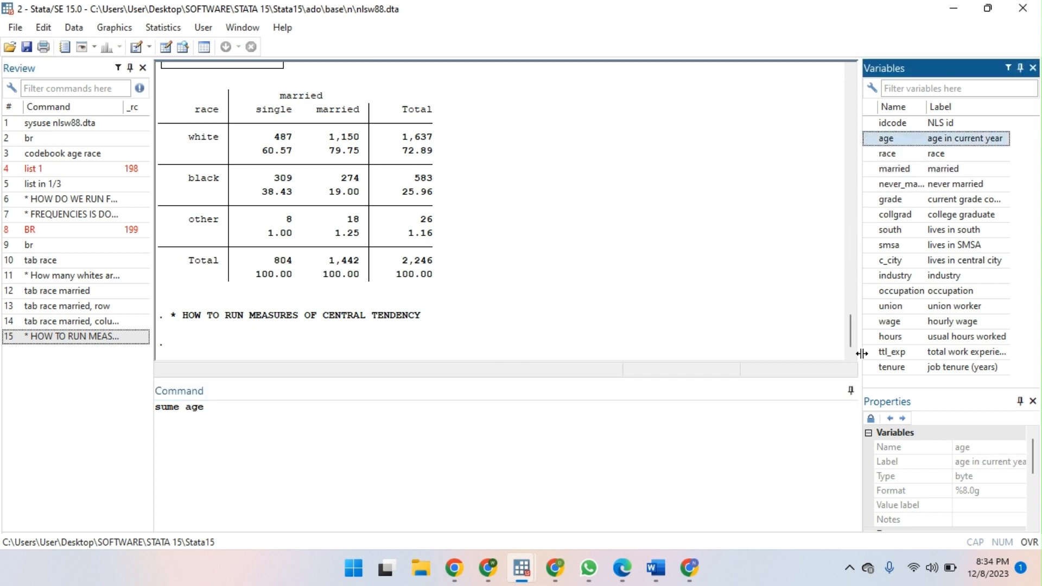
pyautogui.click(382, 425)
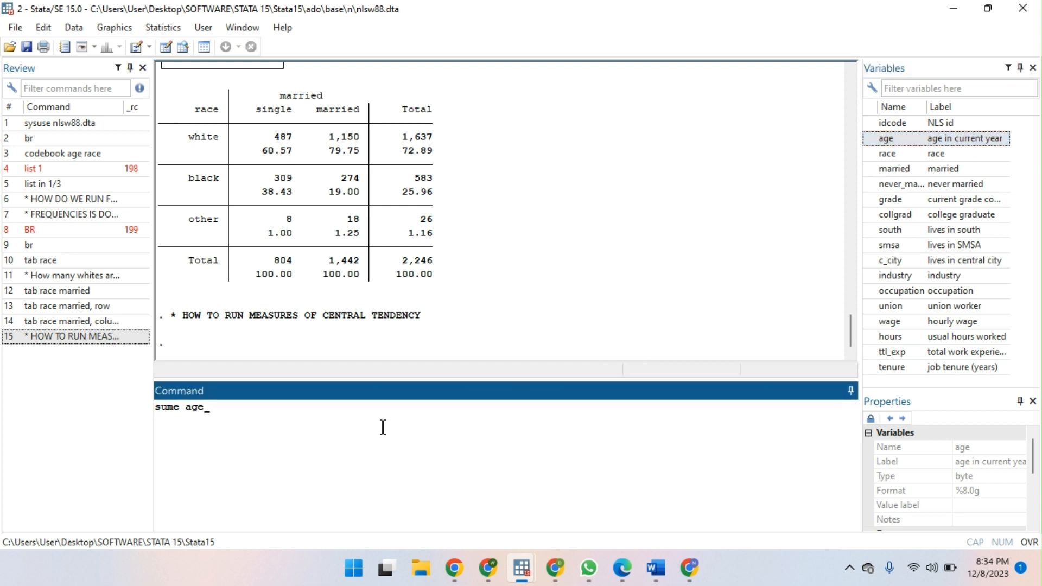
pyautogui.doubleClick(870, 322)
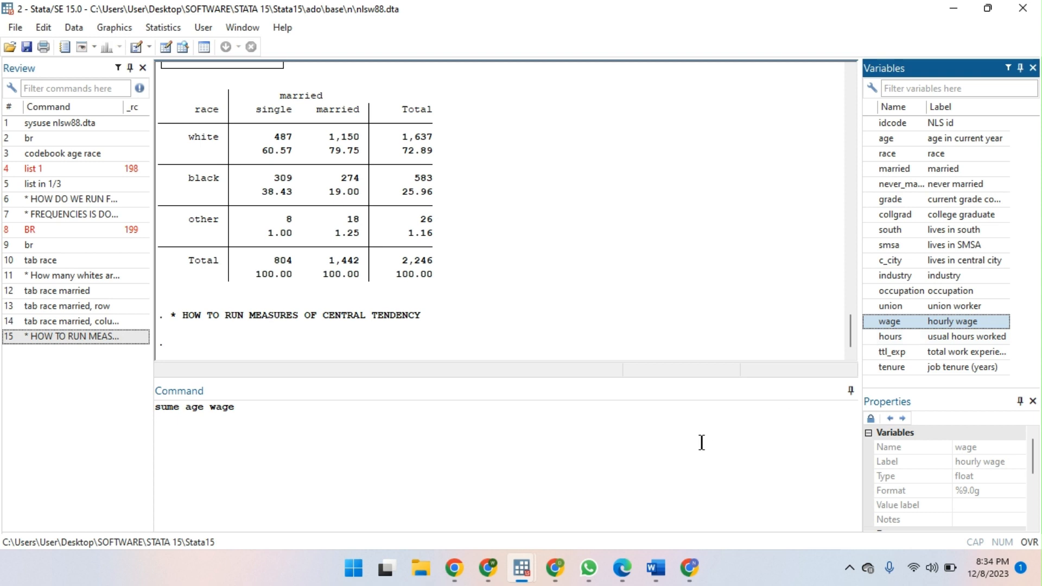
pyautogui.press('Return')
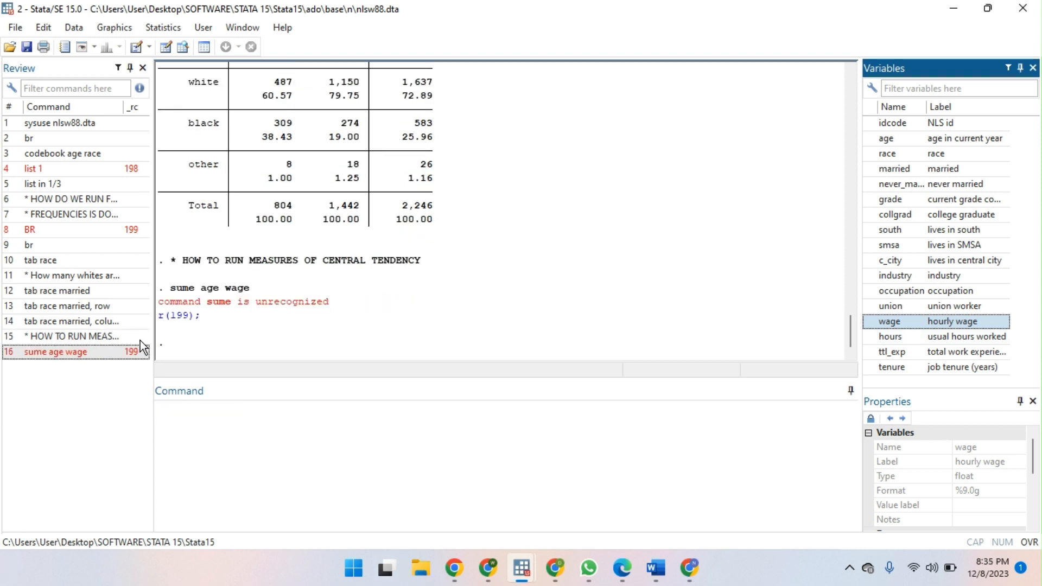
# Correct the recalled command to "summa age", run it and highlight the age statistics.
pyautogui.click(122, 352)
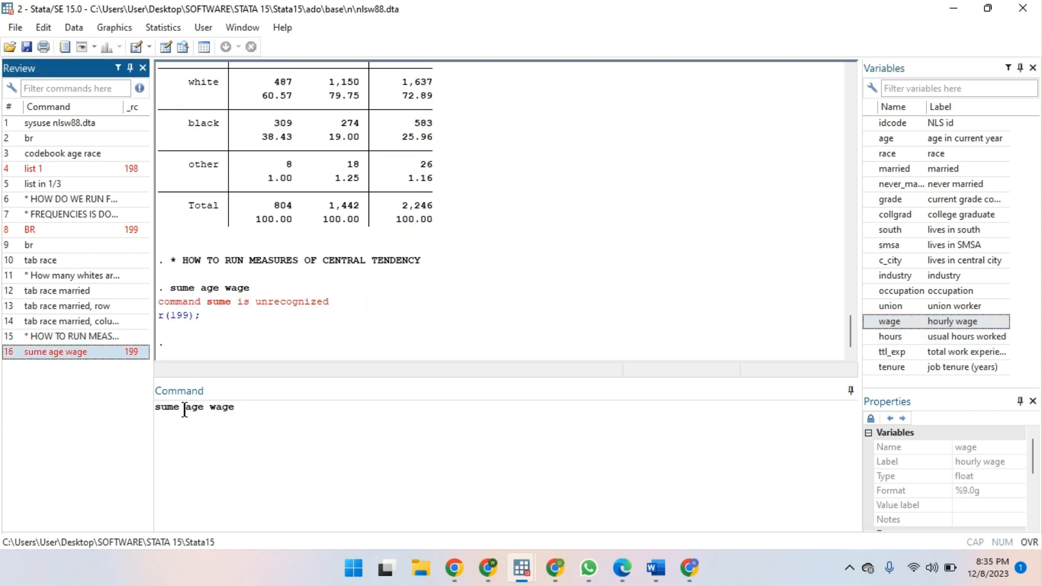
pyautogui.click(184, 410)
pyautogui.press('BackSpace')
pyautogui.write('m')
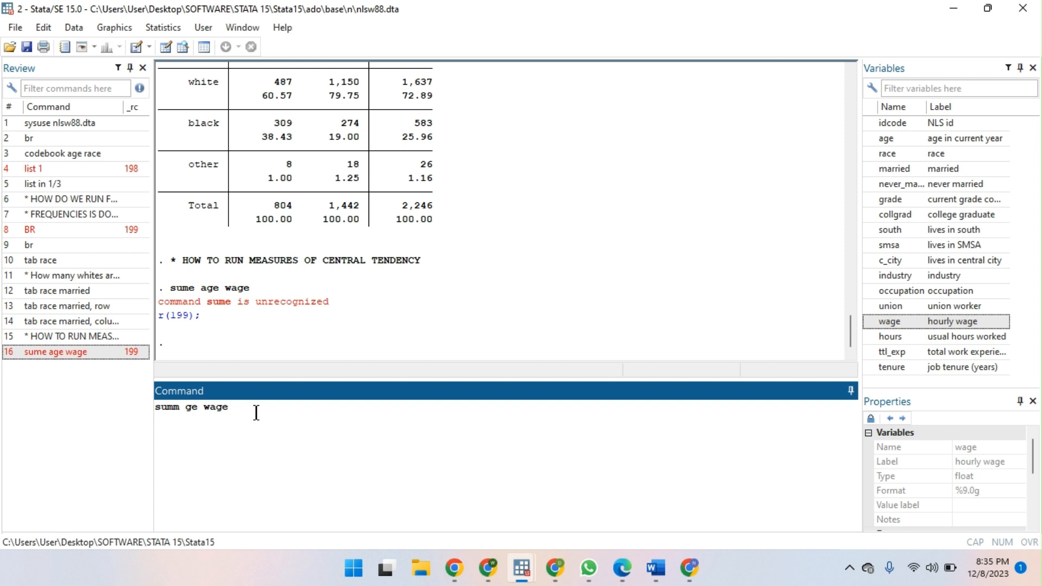
pyautogui.press('BackSpace')
pyautogui.press('BackSpace')
pyautogui.press('BackSpace')
pyautogui.press('BackSpace')
pyautogui.press('BackSpace')
pyautogui.press('BackSpace')
pyautogui.press('BackSpace')
pyautogui.press('BackSpace')
pyautogui.write('ag')
pyautogui.press('BackSpace')
pyautogui.write('age')
pyautogui.press('Return')
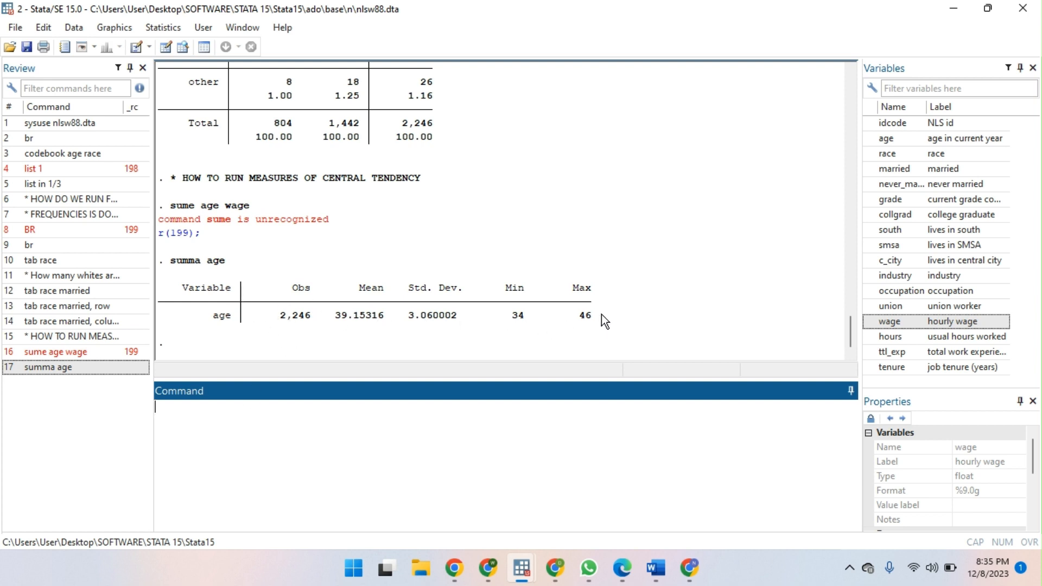
pyautogui.moveTo(601, 315); pyautogui.dragTo(293, 320)
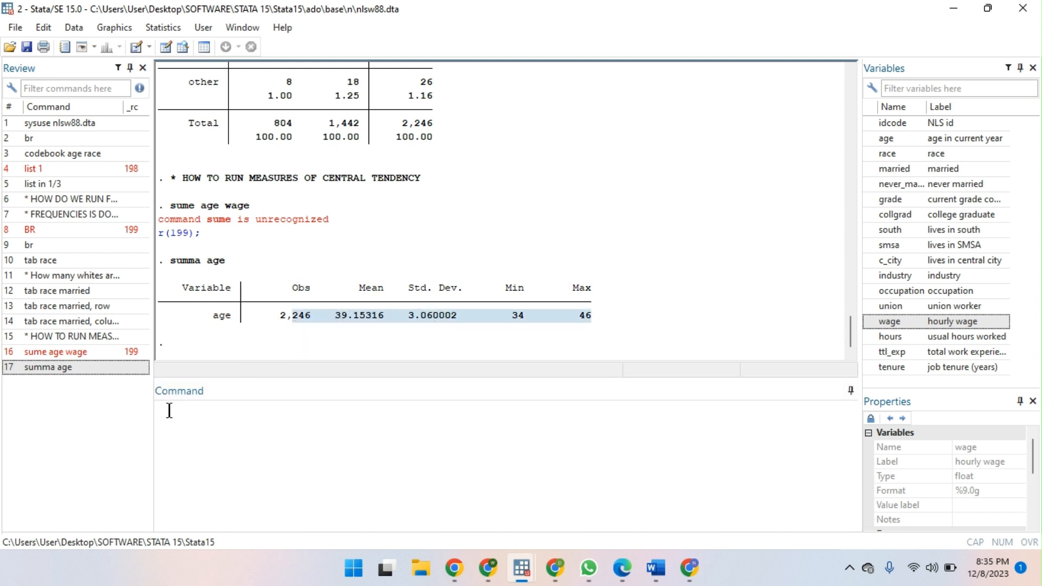
# Summarize five numeric variables with "summ age wage hours ttl_exp tenure" and highlight the resulting table.
pyautogui.click(183, 425)
pyautogui.write('s')
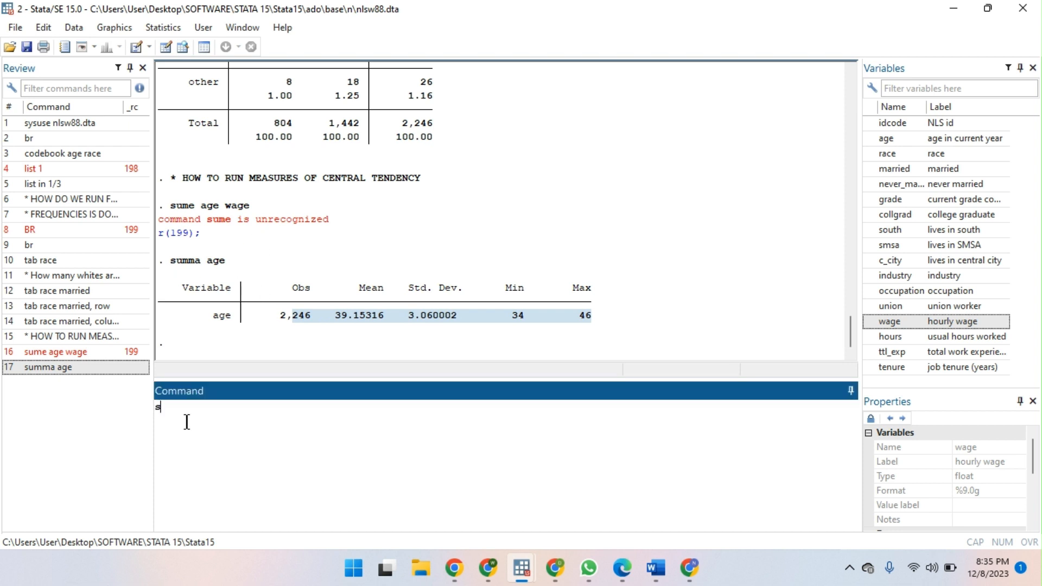
pyautogui.write('umm')
pyautogui.doubleClick(870, 138)
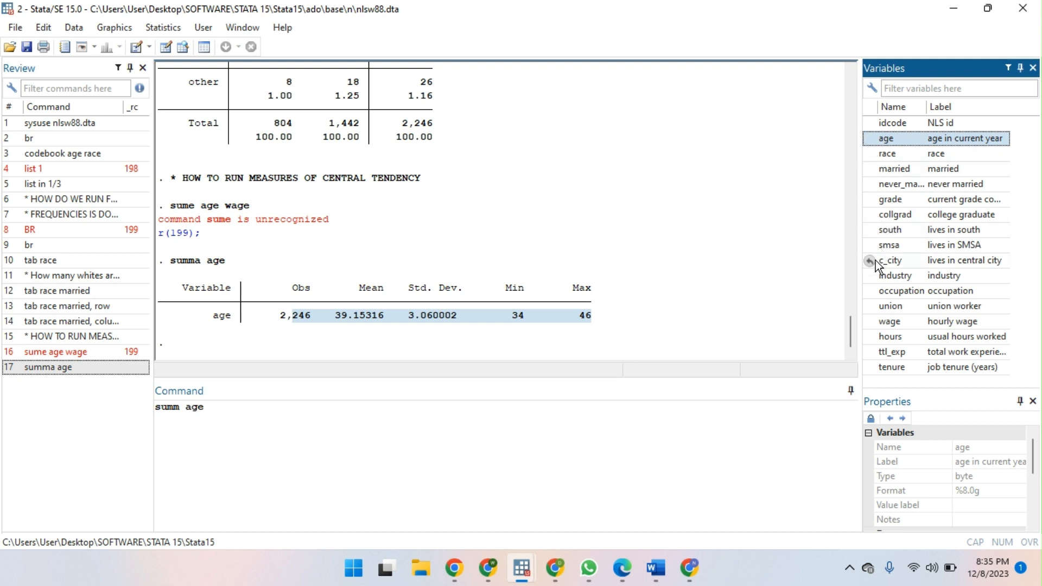
pyautogui.click(870, 321)
pyautogui.click(870, 337)
pyautogui.click(870, 351)
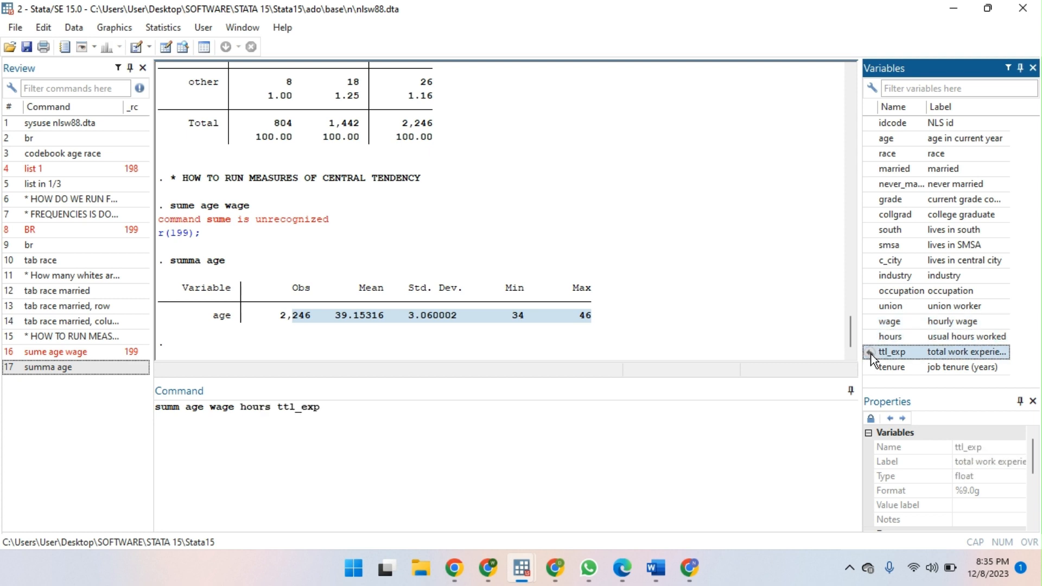
pyautogui.click(872, 364)
pyautogui.press('Return')
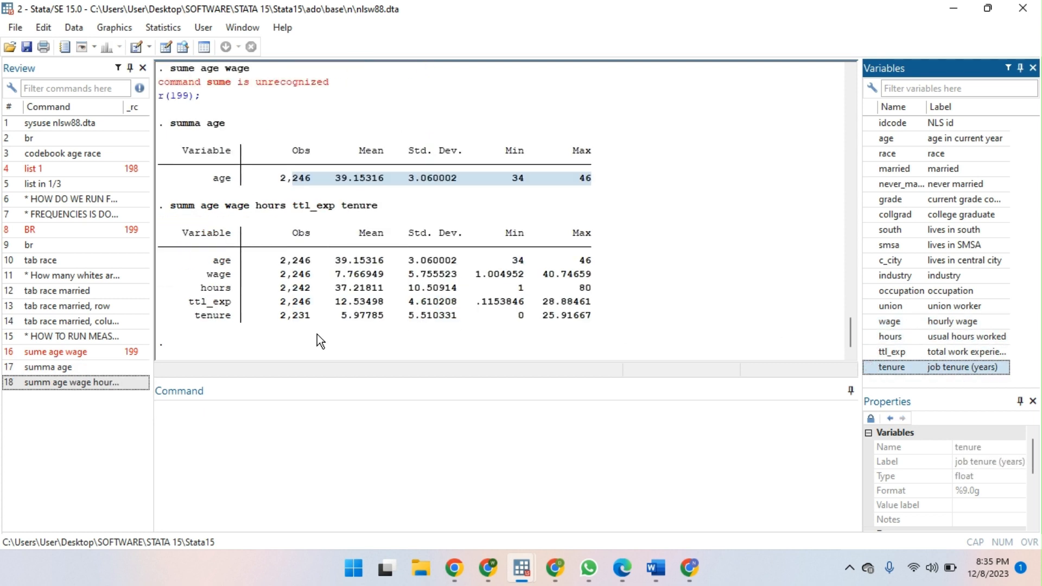
pyautogui.moveTo(173, 233); pyautogui.dragTo(531, 341)
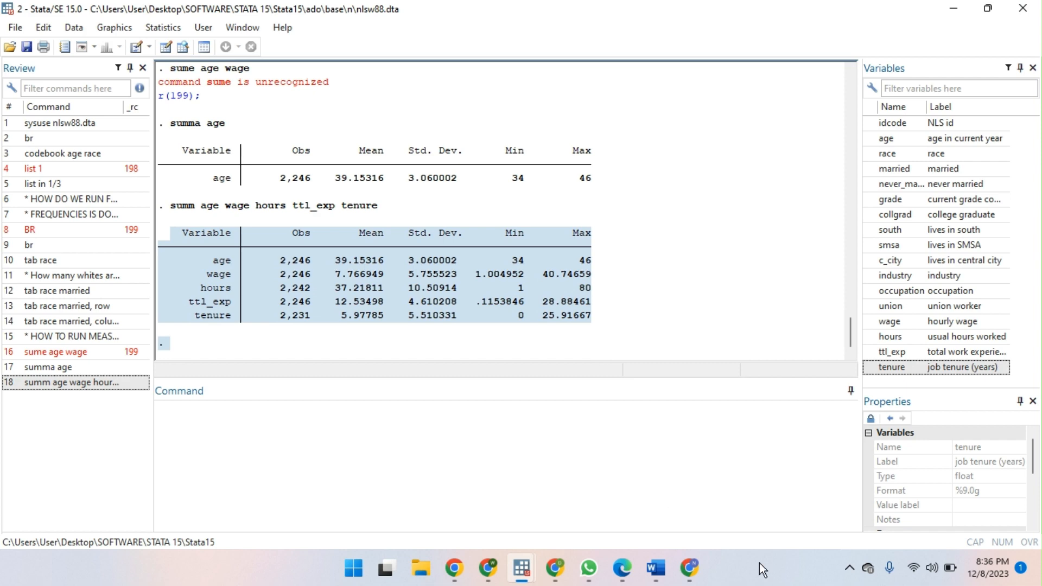
# Hide the screen-sharing notice in Clipchamp and switch back to the Stata window with the summary results.
pyautogui.click(562, 570)
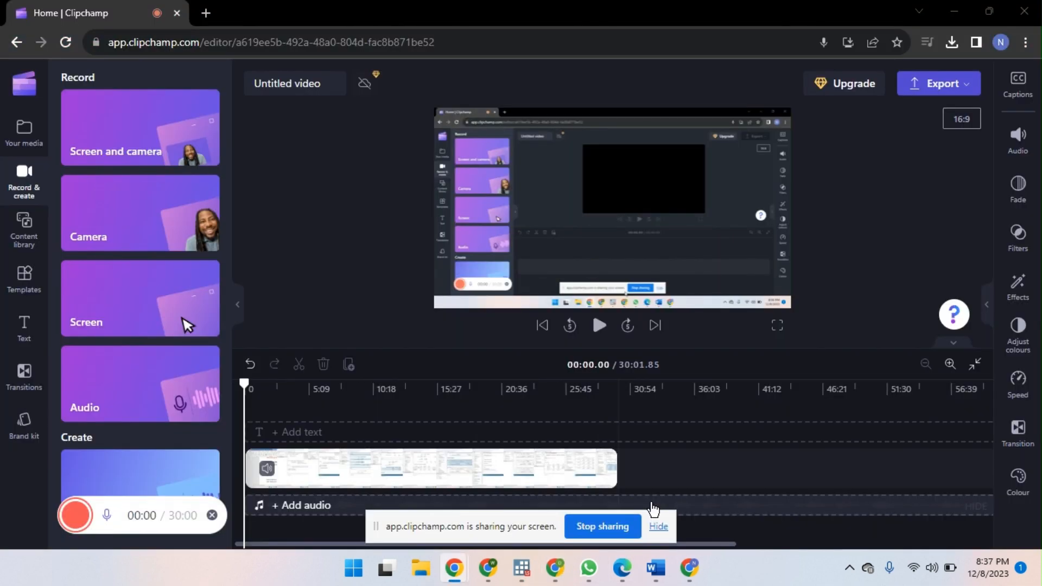
pyautogui.click(658, 526)
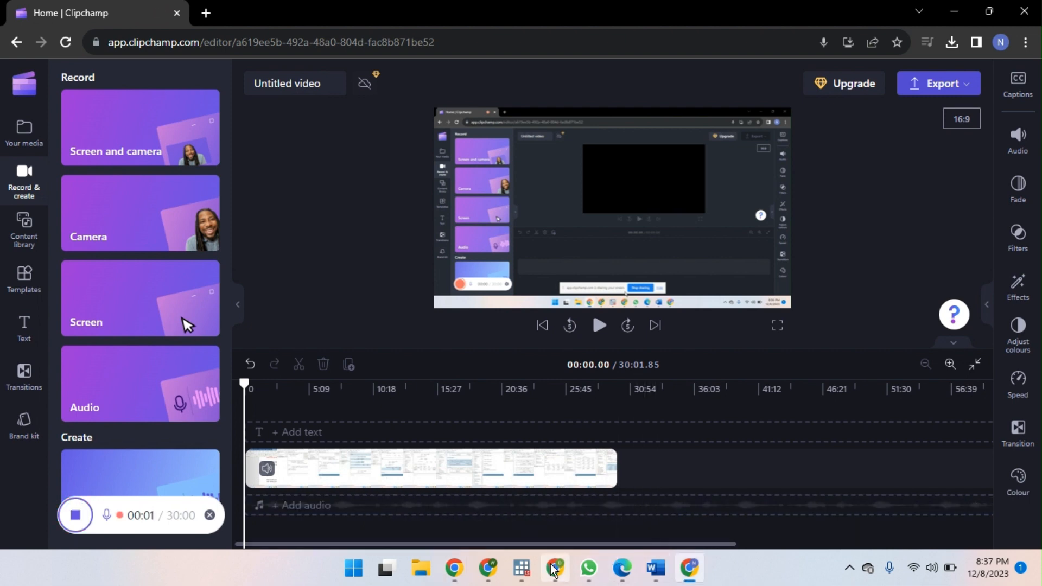
pyautogui.moveTo(521, 569)
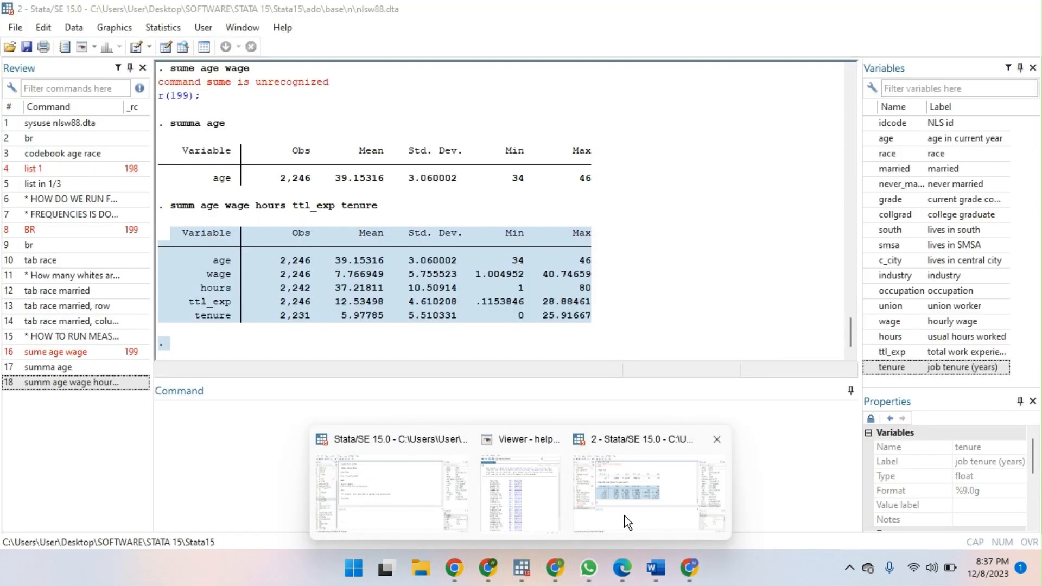
pyautogui.click(625, 516)
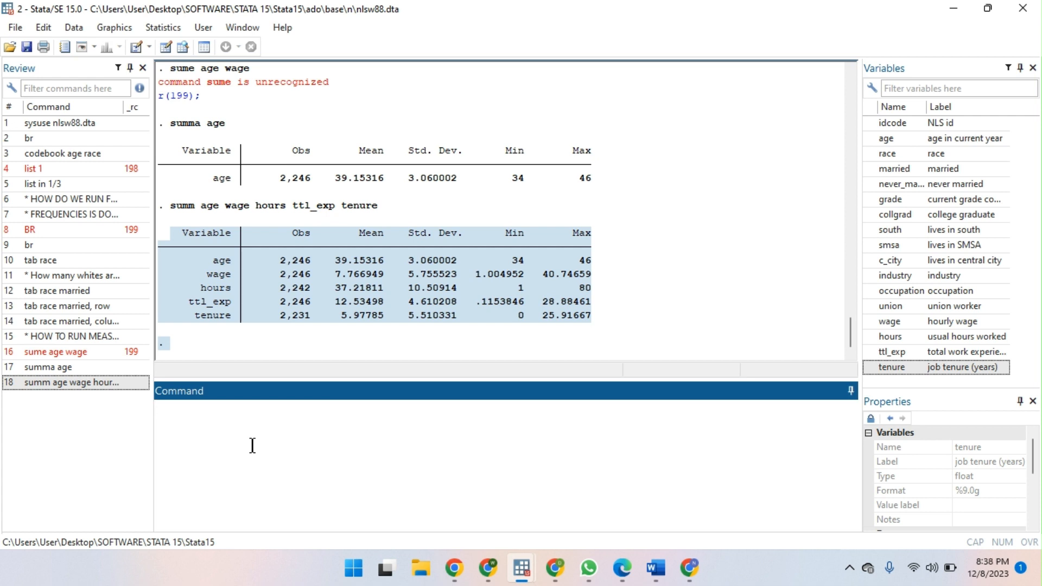
pyautogui.write('tab')
pyautogui.press('BackSpace')
pyautogui.press('BackSpace')
pyautogui.press('BackSpace')
pyautogui.click(399, 252)
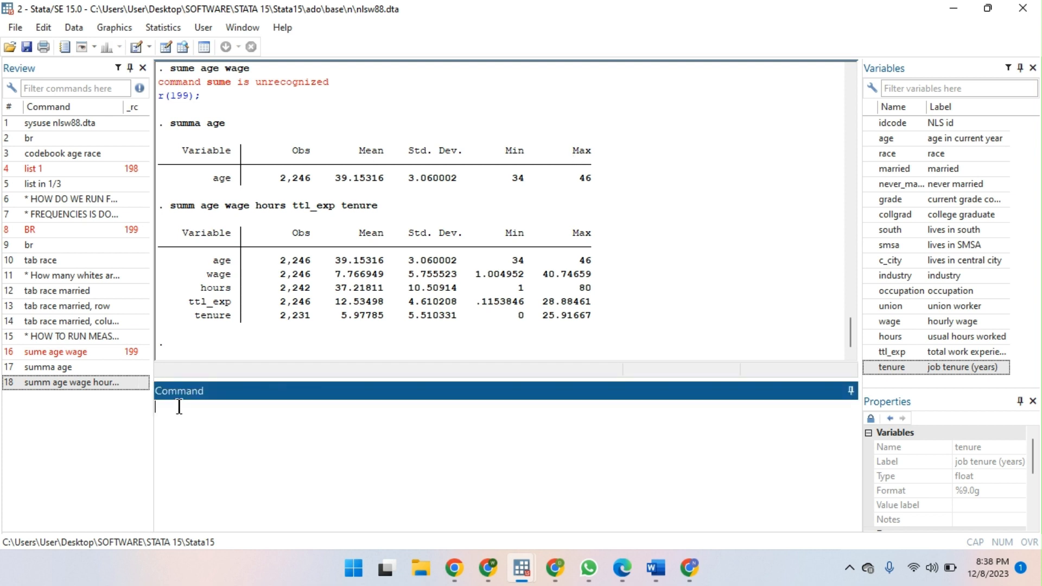
# Reuse the age summary with the short detail option as "summa age, d" and highlight the detailed output.
pyautogui.click(103, 368)
pyautogui.click(222, 420)
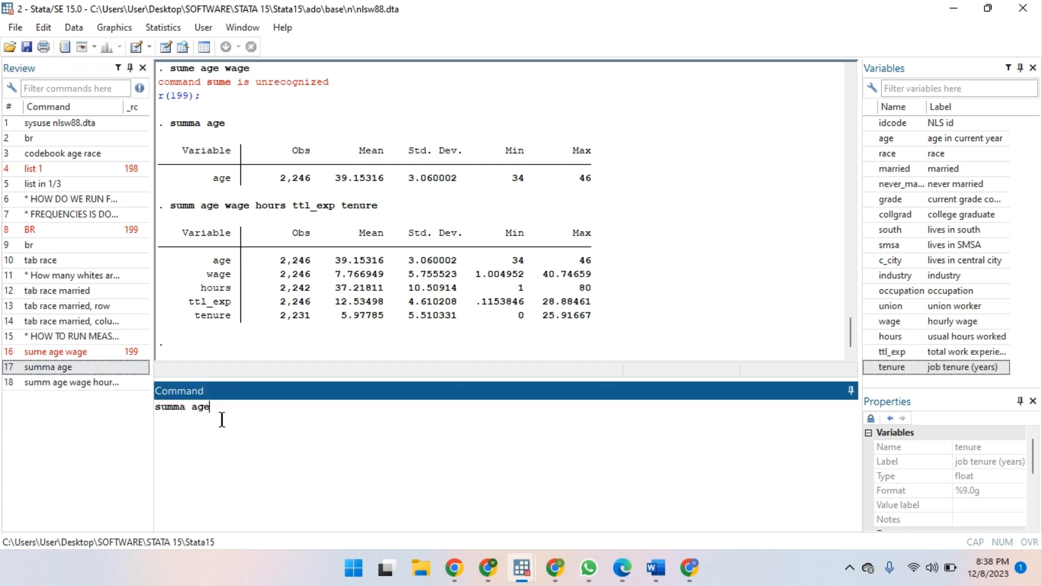
pyautogui.write(', detail')
pyautogui.press('BackSpace')
pyautogui.press('BackSpace')
pyautogui.press('BackSpace')
pyautogui.press('BackSpace')
pyautogui.press('BackSpace')
pyautogui.press('Return')
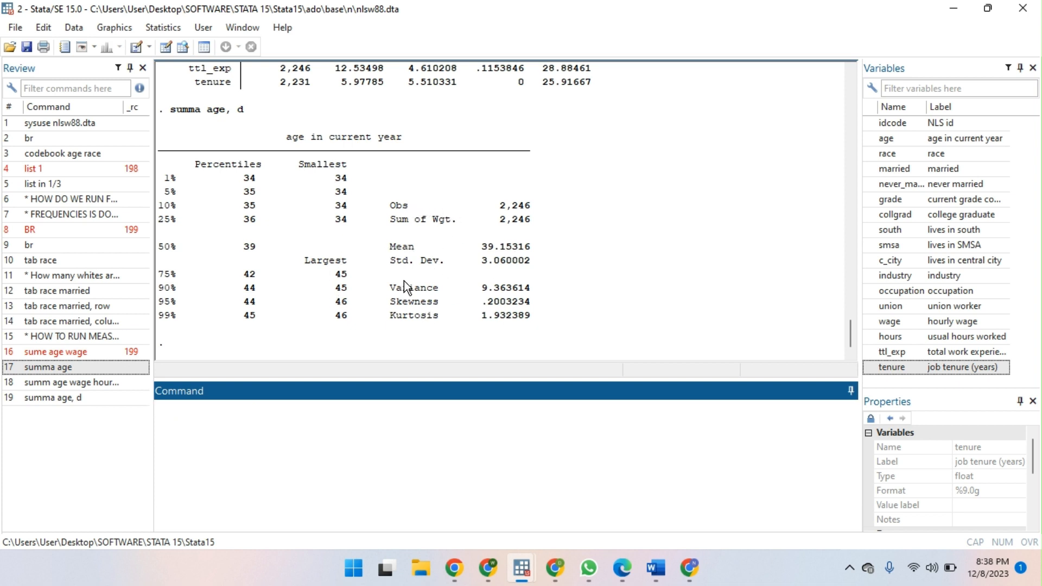
pyautogui.moveTo(167, 158); pyautogui.dragTo(516, 327)
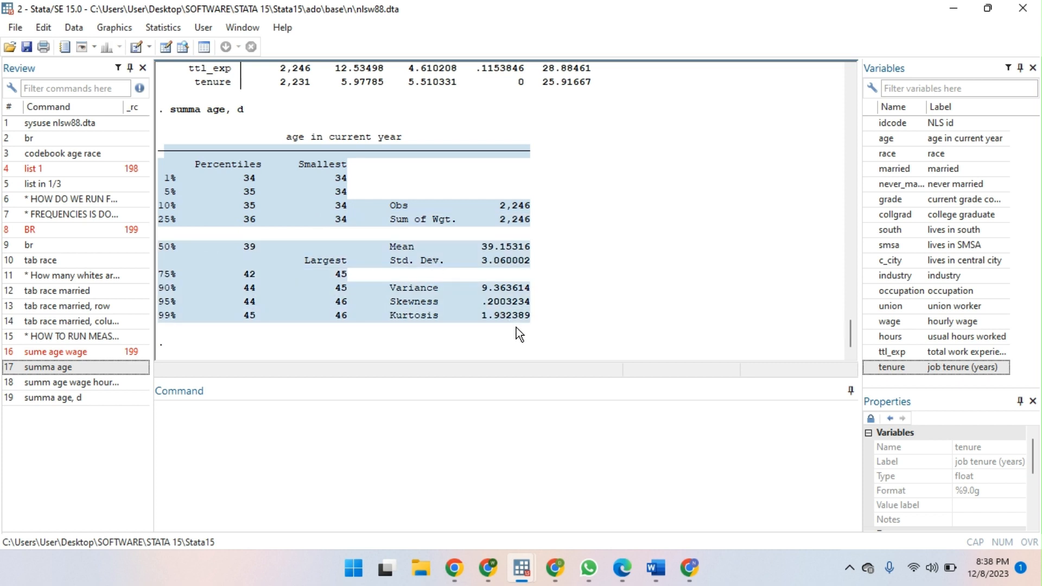
pyautogui.click(275, 446)
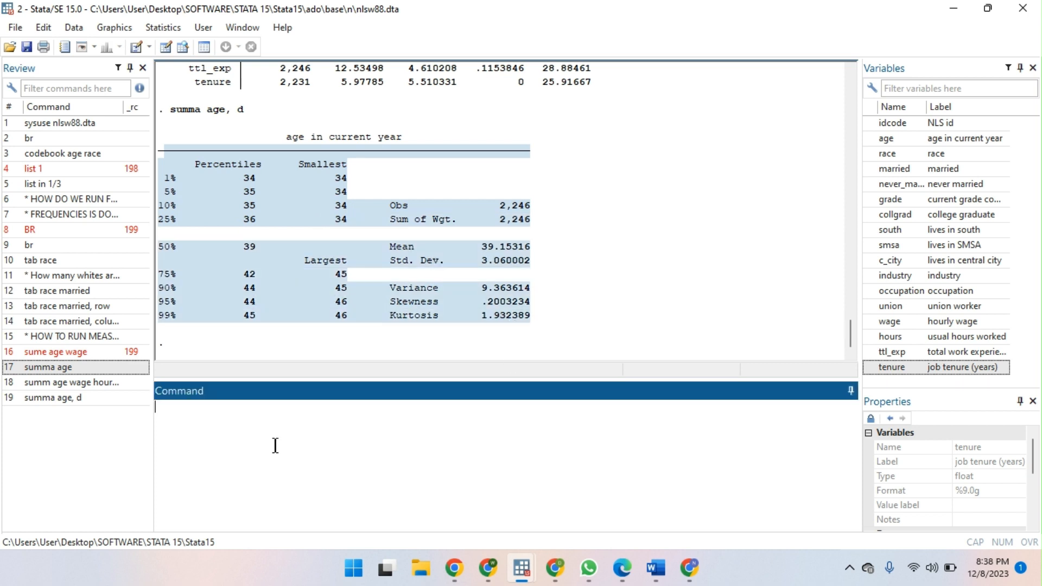
pyautogui.write('summ')
pyautogui.press('BackSpace')
pyautogui.press('BackSpace')
pyautogui.press('BackSpace')
pyautogui.press('BackSpace')
# Rerun the detailed age summary with the option spelled out as "summa age, detail".
pyautogui.click(91, 401)
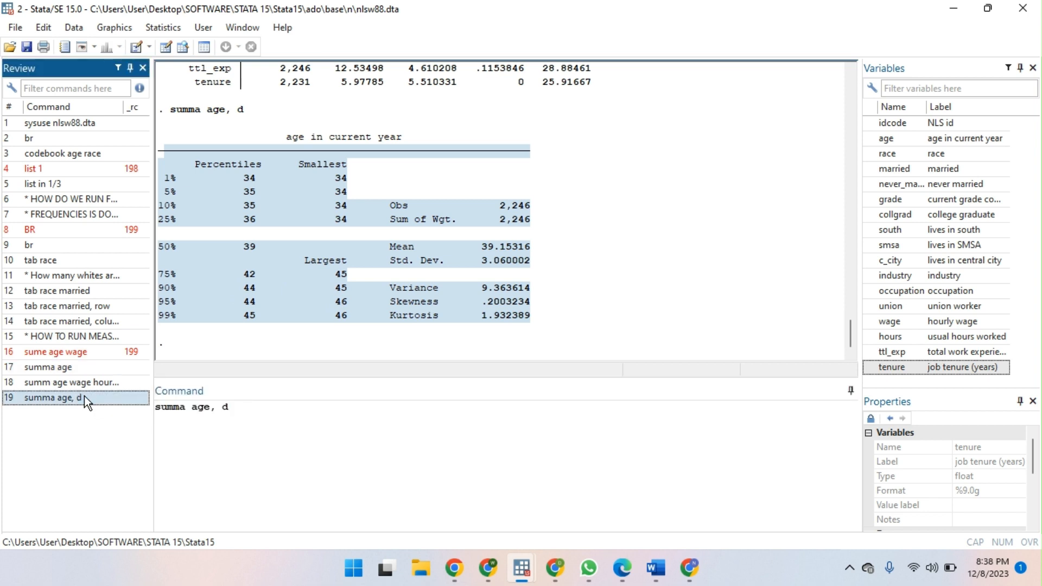
pyautogui.click(243, 411)
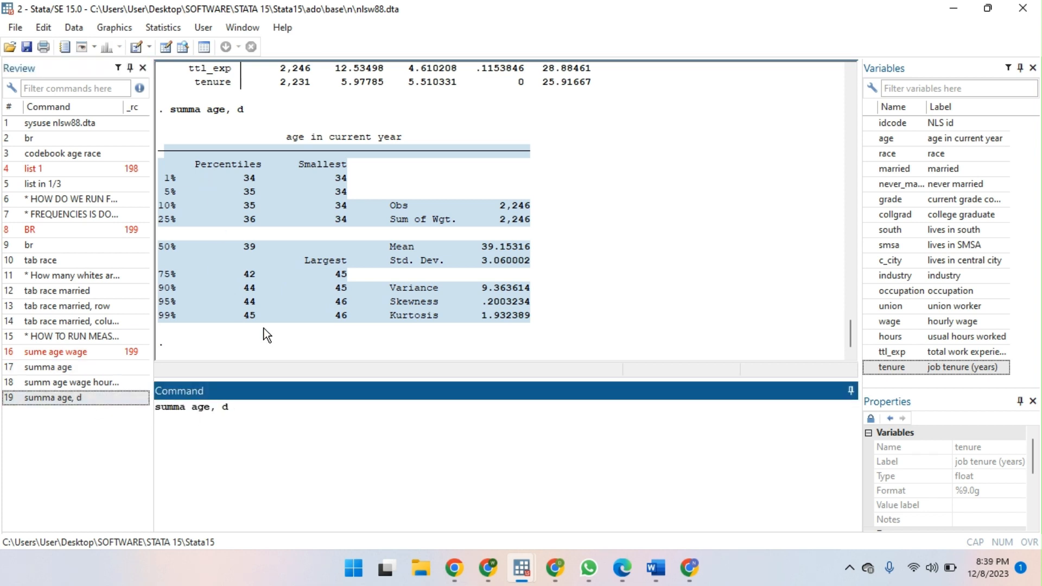
pyautogui.write('etail')
pyautogui.press('Return')
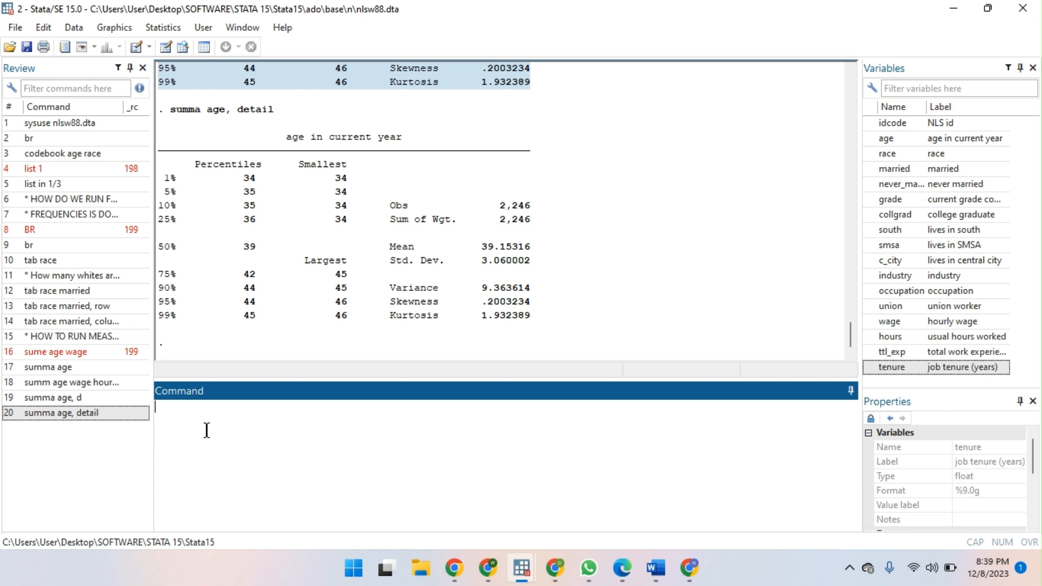
pyautogui.write('summ')
pyautogui.press('BackSpace')
pyautogui.press('BackSpace')
pyautogui.press('BackSpace')
pyautogui.press('BackSpace')
pyautogui.press('BackSpace')
# Write a red on-screen note headed "correlation" with the line "- numeric vs numeric variabe" beside the age summary.
pyautogui.write('correlation')
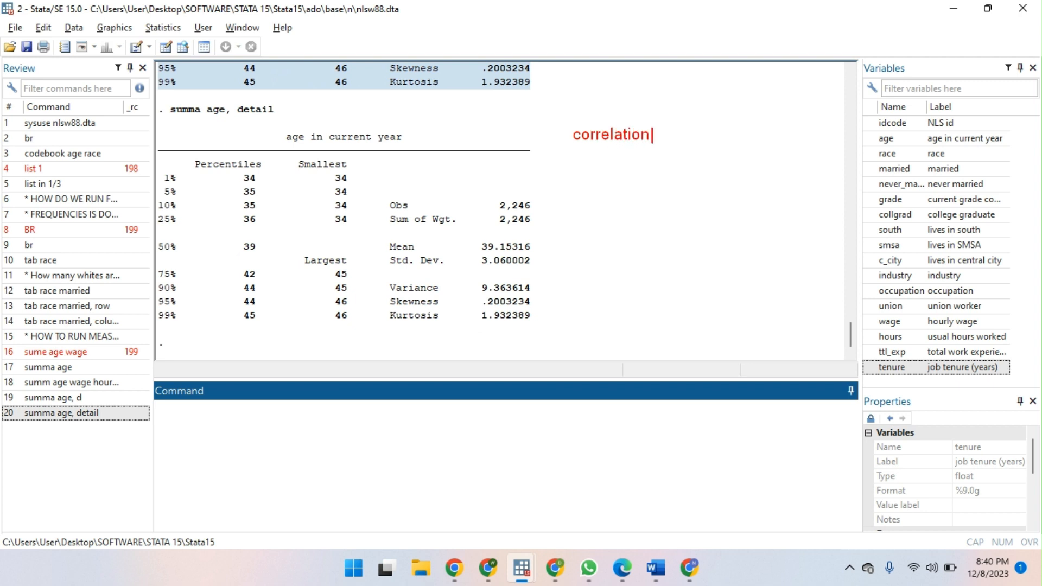
pyautogui.press('Return')
pyautogui.write('- nue')
pyautogui.press('BackSpace')
pyautogui.write('meric vs')
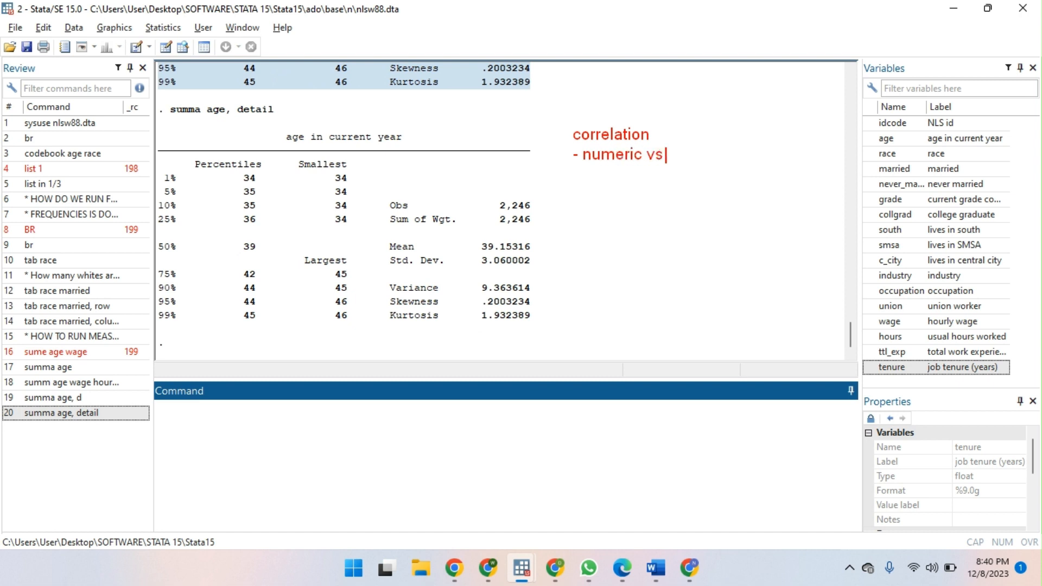
pyautogui.write(' numeric v')
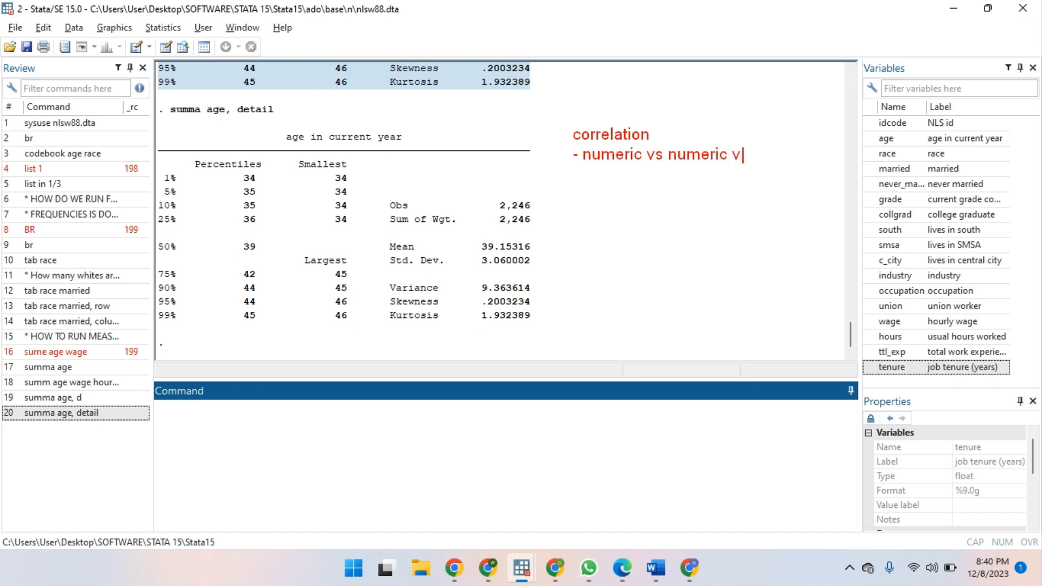
pyautogui.write('ariabes')
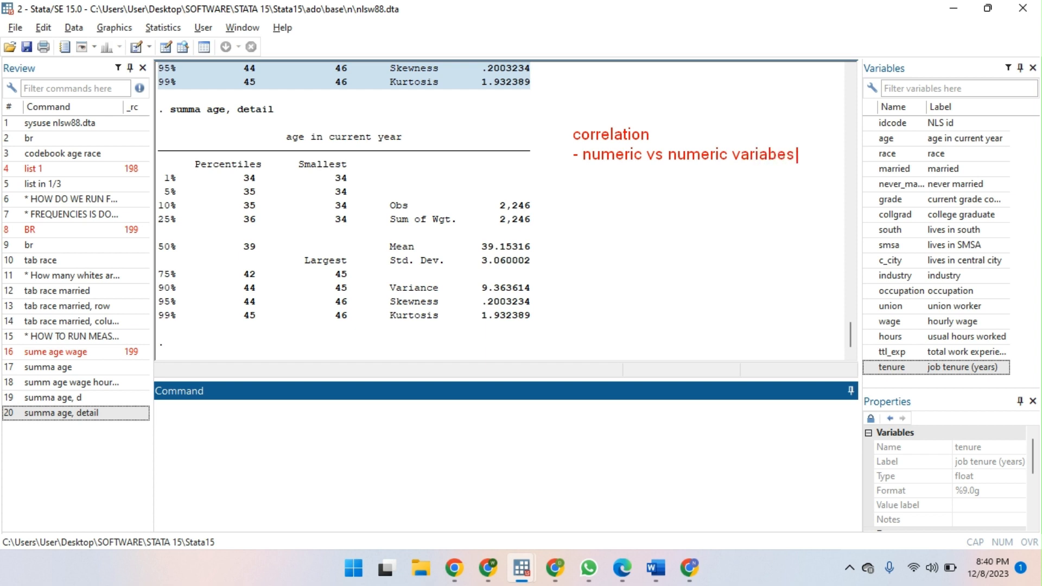
pyautogui.press('BackSpace')
# Add the line "correlation describe the nature of association" below the numeric variable line of the note.
pyautogui.press('Return')
pyautogui.write('n')
pyautogui.press('BackSpace')
pyautogui.write('correlation')
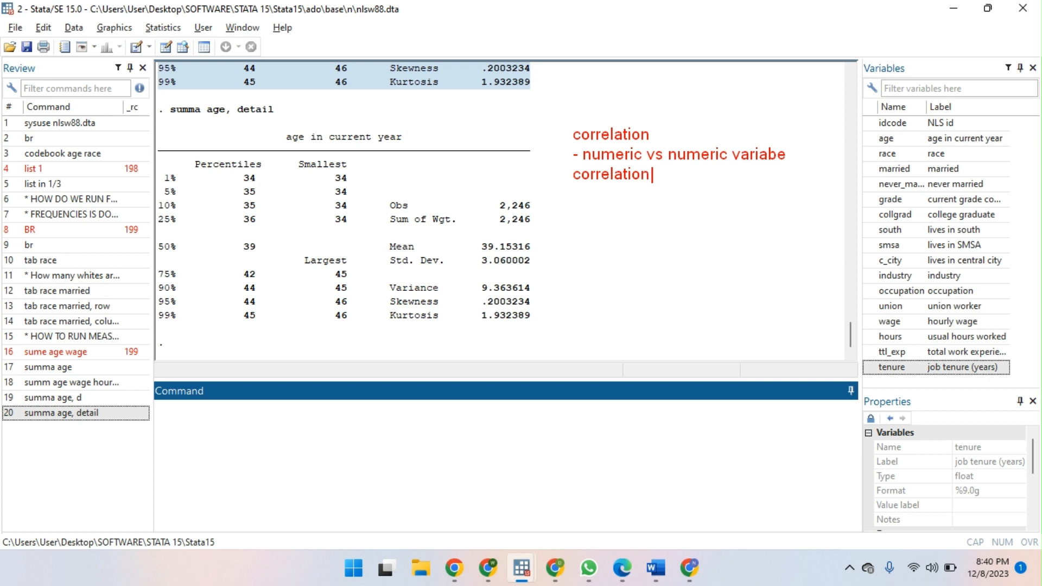
pyautogui.write(' describe the ')
pyautogui.write('natu')
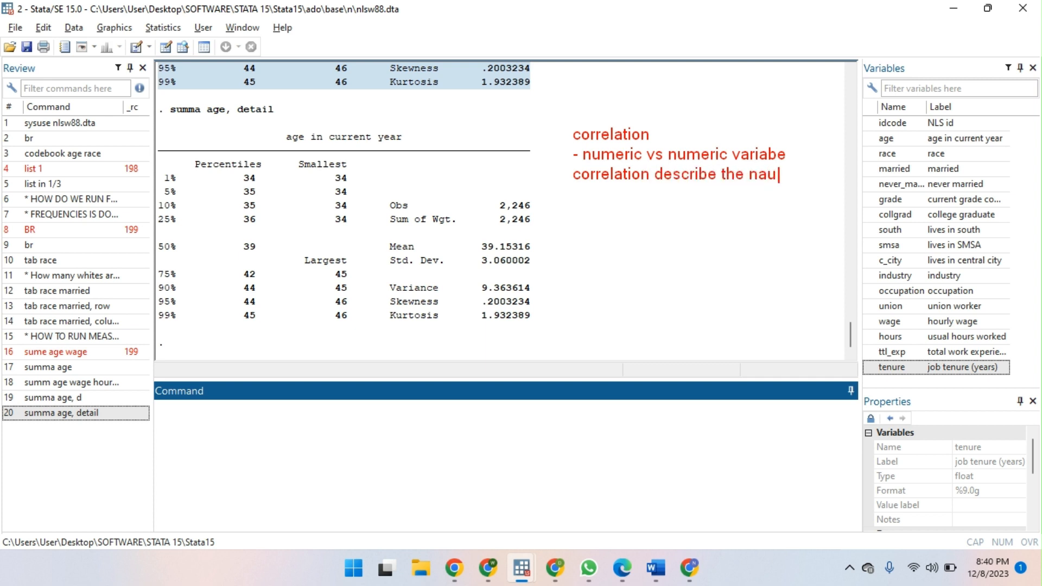
pyautogui.press('BackSpace')
pyautogui.write('ture of assoc')
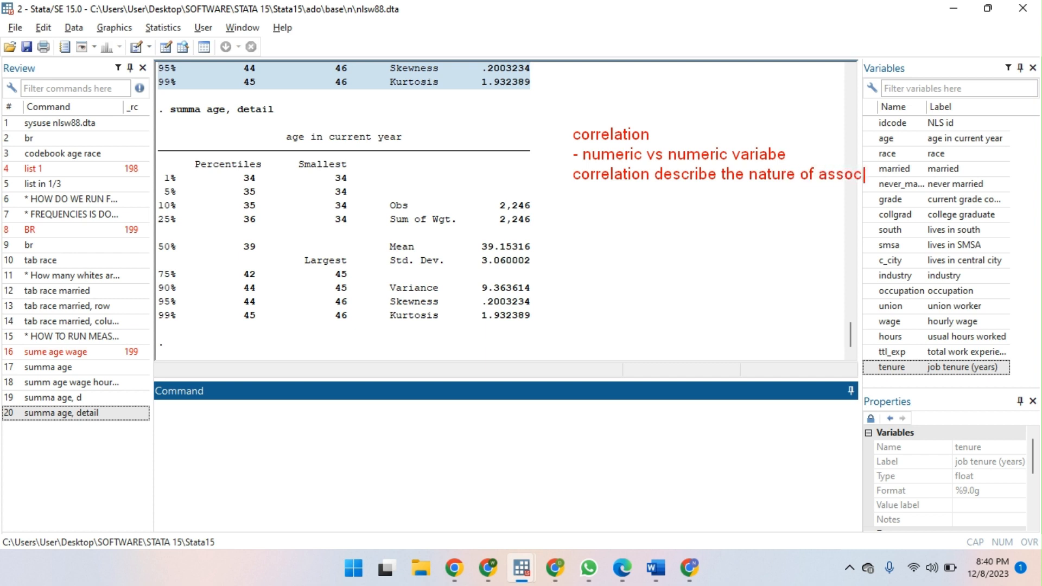
pyautogui.press('BackSpace')
pyautogui.press('BackSpace')
pyautogui.press('BackSpace')
pyautogui.press('BackSpace')
pyautogui.press('BackSpace')
pyautogui.write('asso')
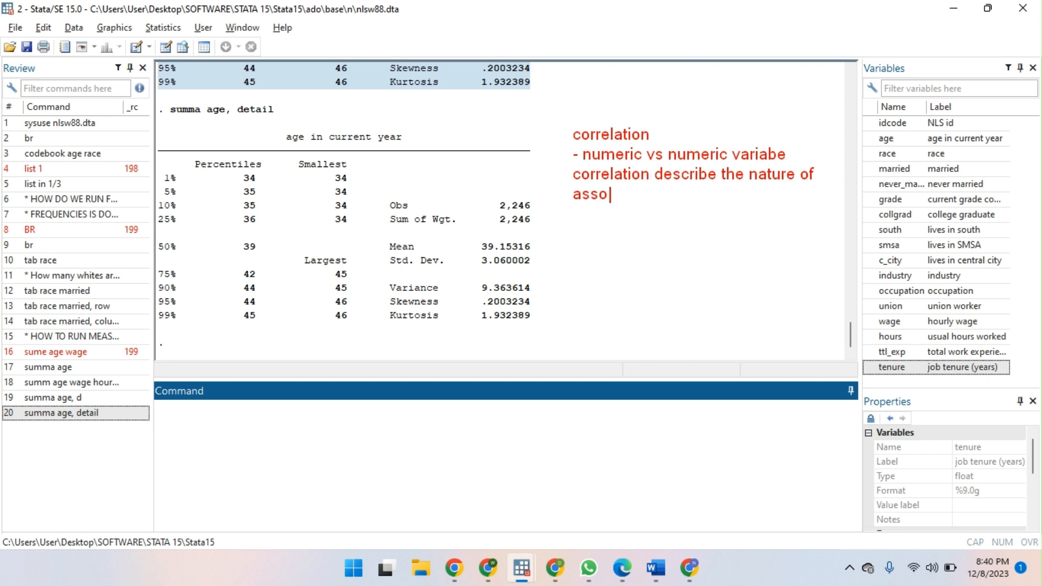
pyautogui.write('ciation')
# Add the bullets "- Strenght" and "- Direction" under the association line of the note.
pyautogui.press('Return')
pyautogui.write('- Strn')
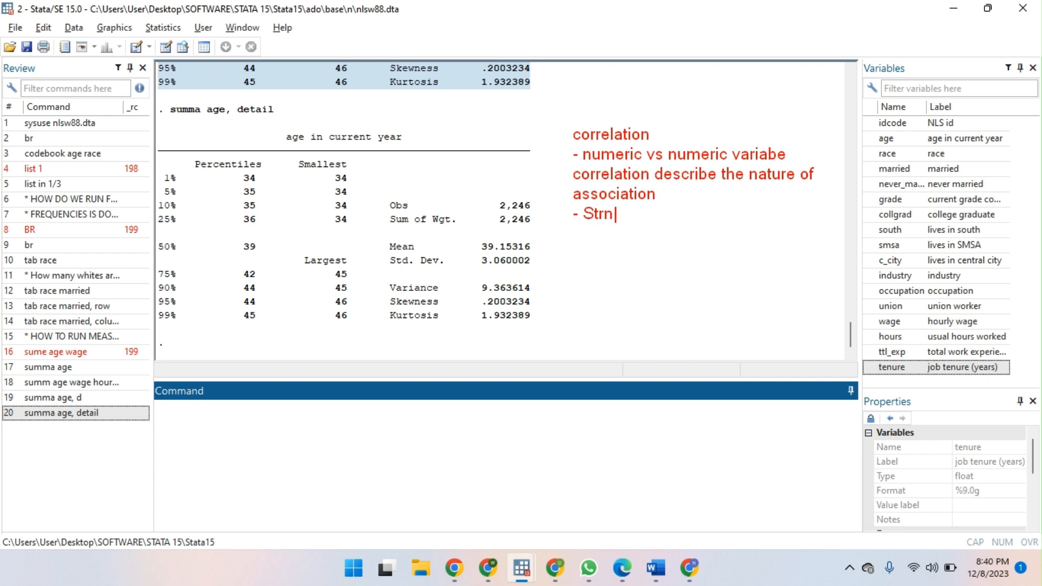
pyautogui.press('BackSpace')
pyautogui.write('enght')
pyautogui.press('Return')
pyautogui.write('- Direc')
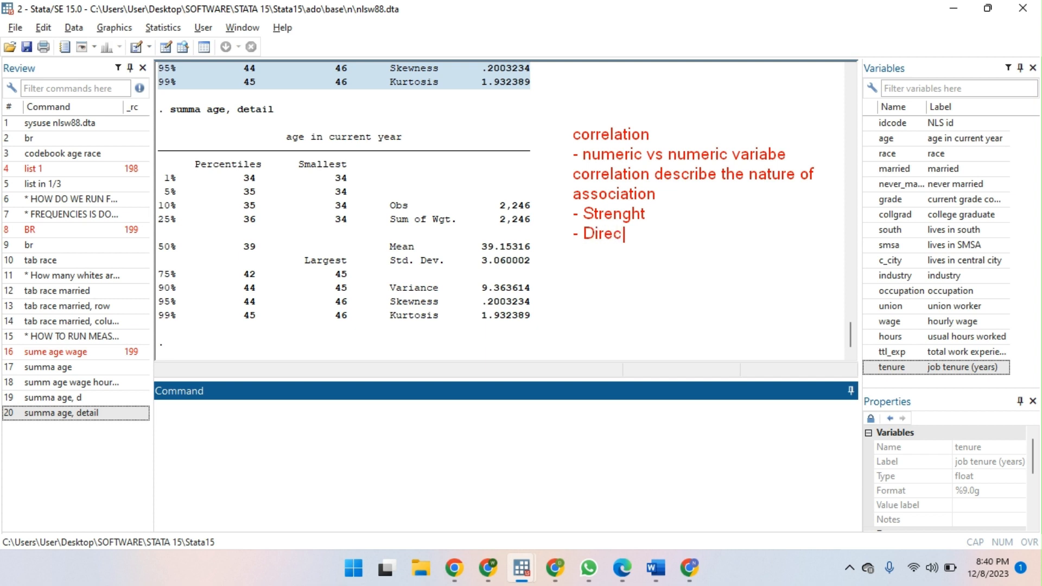
pyautogui.press('BackSpace')
pyautogui.write('ction')
# Annotate the strength bullet with "-weak or strong" and the direction bullet with "-positive or negative".
pyautogui.click(657, 210)
pyautogui.write('-weak ')
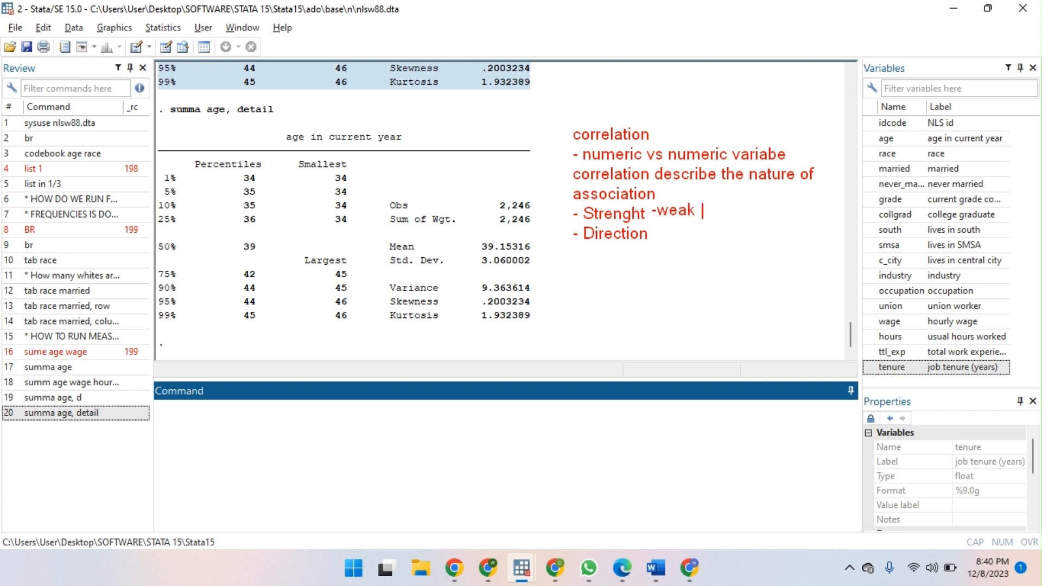
pyautogui.write('or strong')
pyautogui.press('Return')
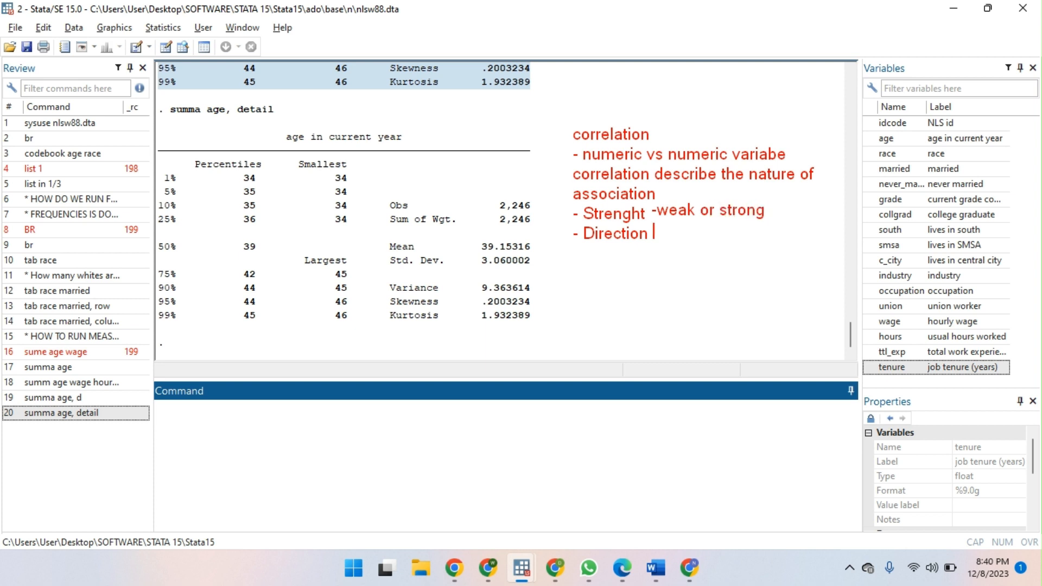
pyautogui.write('-positive o')
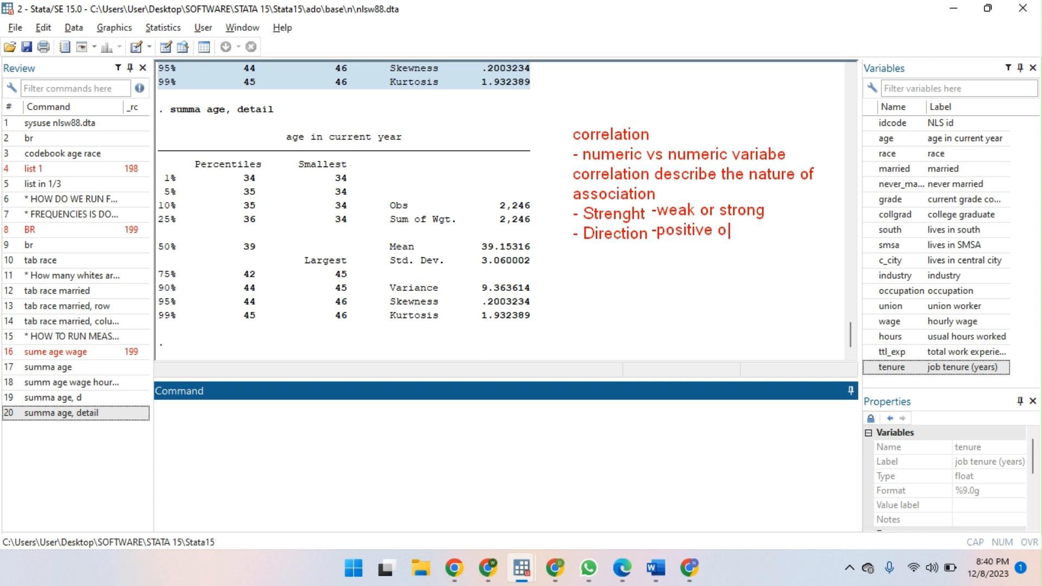
pyautogui.write('r negative')
pyautogui.press('Return')
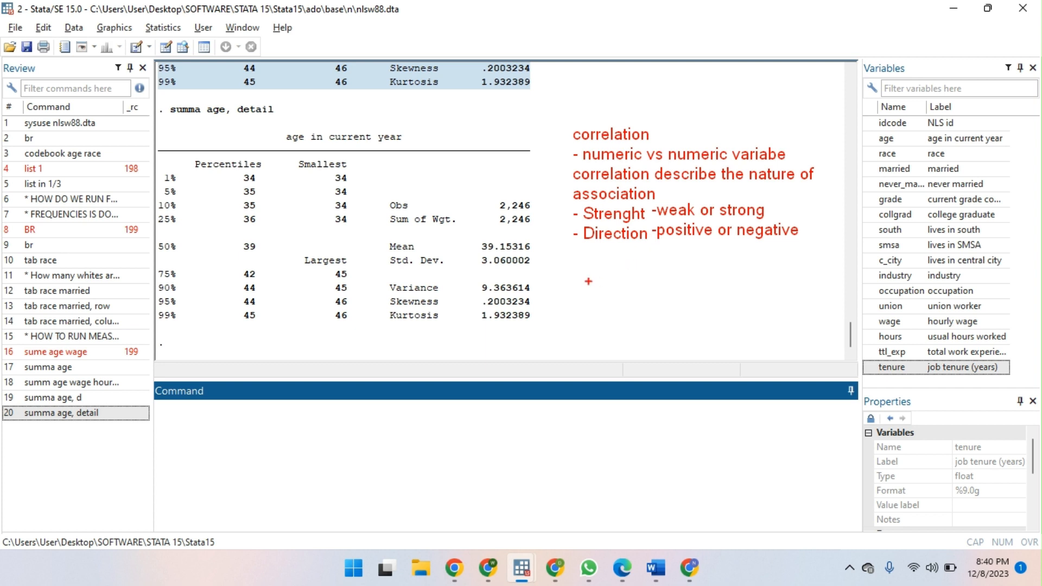
# Draw a blue horizontal number line below the note and mark 0, 0.5 and 1 on it.
pyautogui.press('g')
pyautogui.press('b')
pyautogui.moveTo(564, 286)
pyautogui.mouseDown()
pyautogui.moveTo(810, 271)
pyautogui.moveTo(852, 286)
pyautogui.mouseUp()
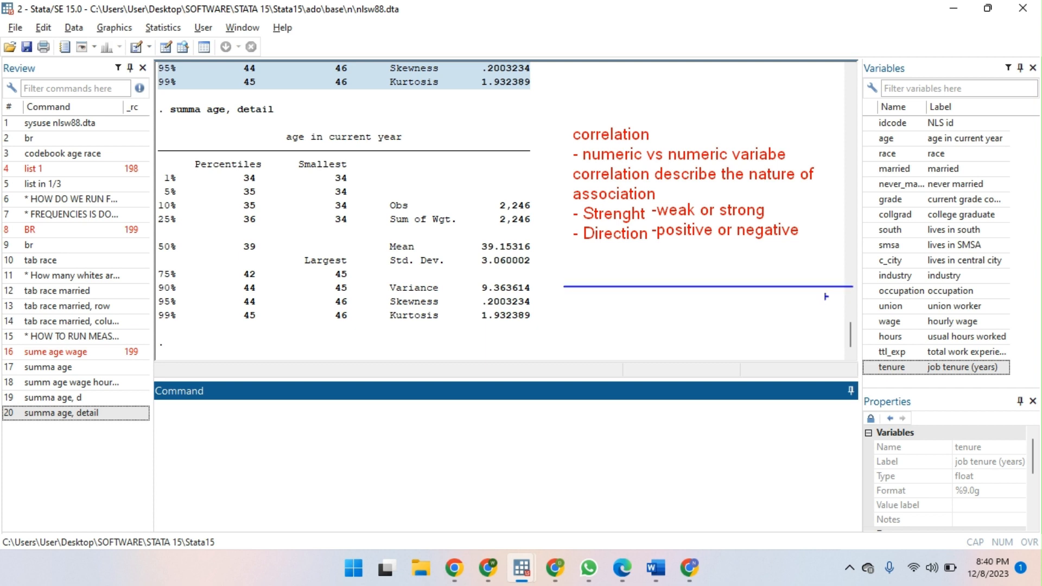
pyautogui.moveTo(705, 278)
pyautogui.mouseDown()
pyautogui.moveTo(711, 312)
pyautogui.moveTo(711, 302)
pyautogui.mouseUp()
pyautogui.moveTo(771, 281); pyautogui.dragTo(768, 308)
pyautogui.click(778, 307)
pyautogui.moveTo(785, 303); pyautogui.dragTo(791, 302)
pyautogui.moveTo(845, 281); pyautogui.dragTo(847, 305)
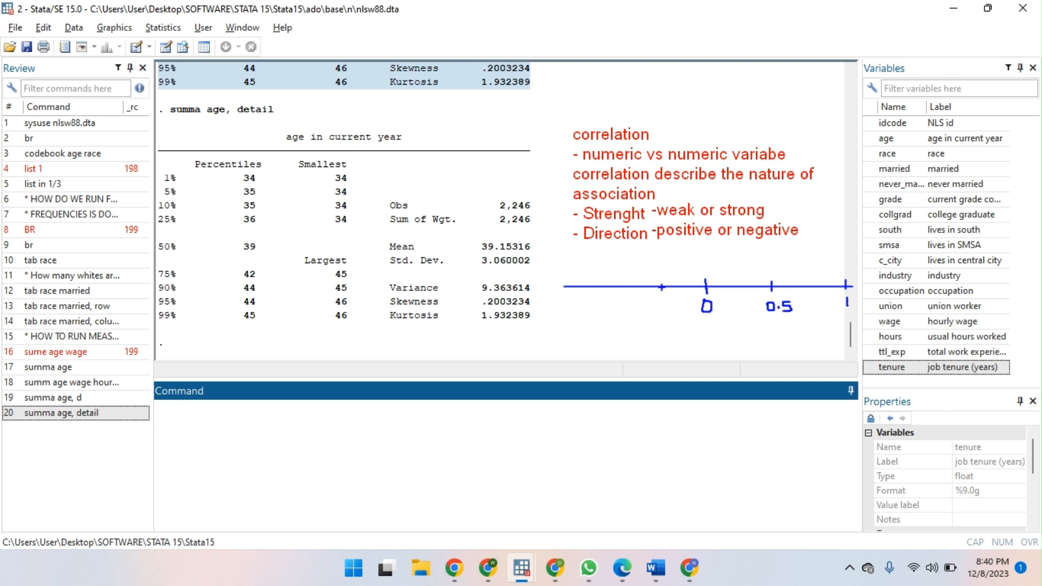
# Mark -0.5 and -1 on the negative half of the number line.
pyautogui.moveTo(651, 280)
pyautogui.mouseDown()
pyautogui.moveTo(641, 305)
pyautogui.moveTo(650, 307)
pyautogui.mouseUp()
pyautogui.click(654, 304)
pyautogui.moveTo(659, 298); pyautogui.dragTo(665, 297)
pyautogui.moveTo(572, 280)
pyautogui.mouseDown()
pyautogui.moveTo(573, 307)
pyautogui.moveTo(560, 301)
pyautogui.mouseUp()
# Draw a blue arrow from 0 towards 1 above the number line and label it "+ve" in green.
pyautogui.moveTo(847, 271)
pyautogui.mouseDown()
pyautogui.moveTo(682, 264)
pyautogui.moveTo(744, 277)
pyautogui.mouseUp()
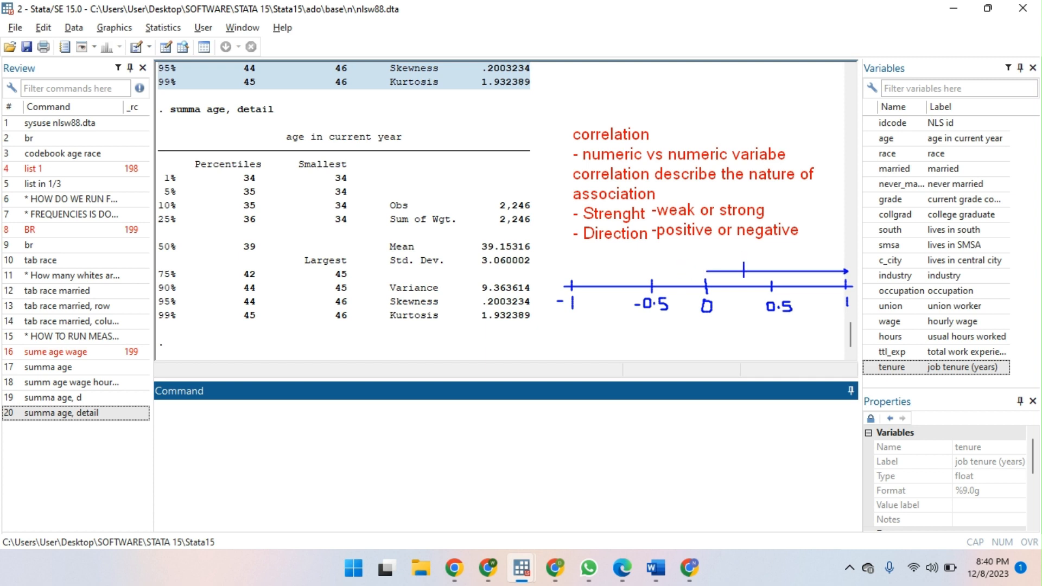
pyautogui.hotkey('ctrl', 'z')
pyautogui.press('g')
pyautogui.moveTo(729, 268); pyautogui.dragTo(728, 283)
pyautogui.moveTo(746, 254); pyautogui.dragTo(763, 262)
# Label the green arrow above the negative half of the number line "-ve".
pyautogui.moveTo(594, 265)
pyautogui.mouseDown()
pyautogui.moveTo(557, 266)
pyautogui.moveTo(697, 266)
pyautogui.moveTo(587, 256)
pyautogui.mouseUp()
pyautogui.hotkey('ctrl', 'z')
pyautogui.moveTo(582, 251); pyautogui.dragTo(583, 260)
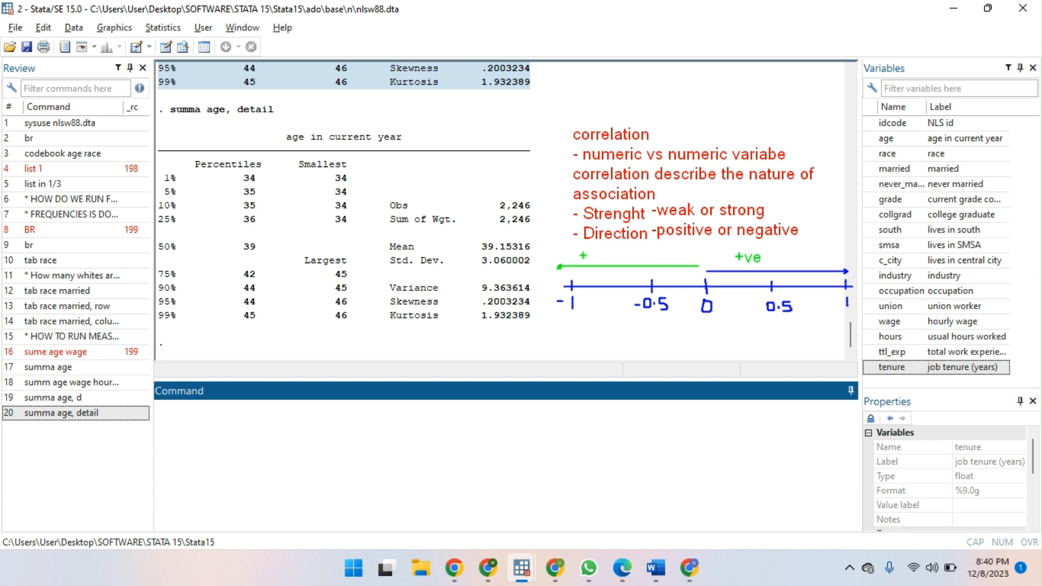
pyautogui.press('t')
pyautogui.click(601, 256)
pyautogui.write('-ve')
pyautogui.press('Escape')
# Mark the stretches from 0 to -0.5 and 0.5 in green, bracket that range and label it "weak corr".
pyautogui.moveTo(702, 283); pyautogui.dragTo(664, 282)
pyautogui.moveTo(710, 282); pyautogui.dragTo(763, 282)
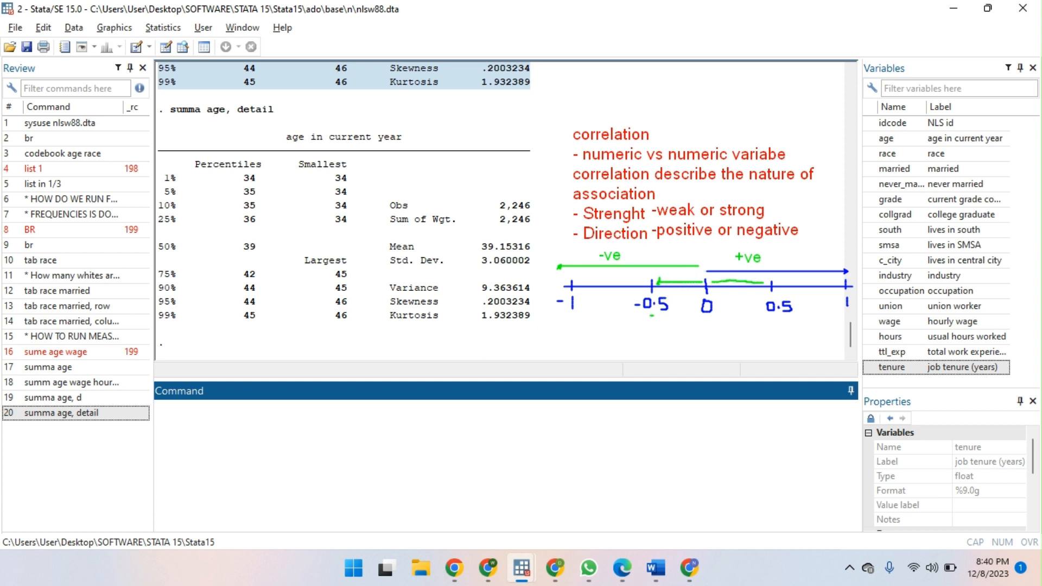
pyautogui.moveTo(654, 319)
pyautogui.mouseDown()
pyautogui.moveTo(653, 328)
pyautogui.moveTo(689, 329)
pyautogui.moveTo(780, 319)
pyautogui.mouseUp()
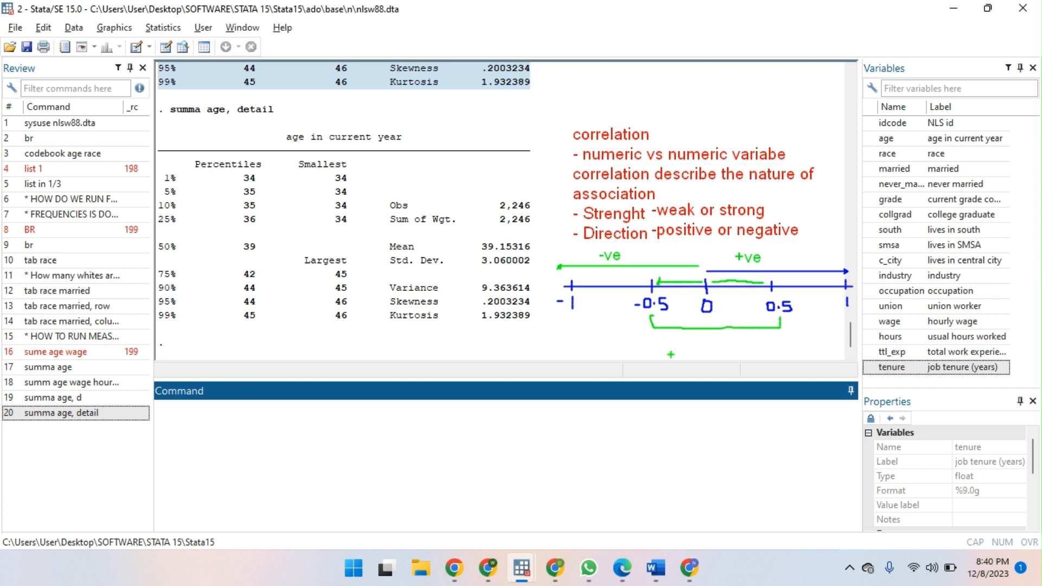
pyautogui.moveTo(683, 333); pyautogui.dragTo(683, 347)
pyautogui.write('weak corr')
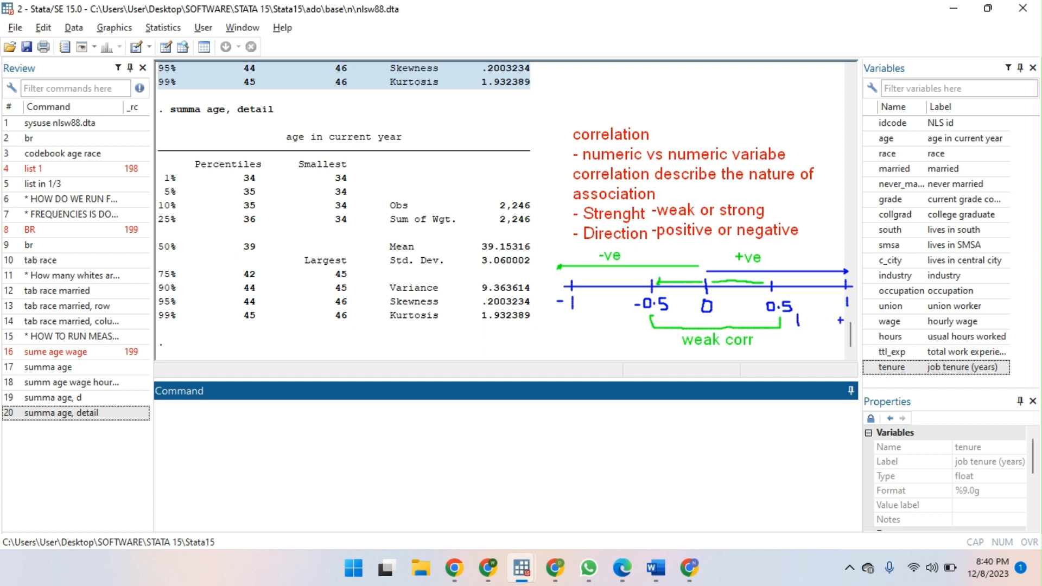
# Outline the ranges beyond -0.5 and 0.5 in blue and label them "strong correlation".
pyautogui.moveTo(850, 312)
pyautogui.mouseDown()
pyautogui.moveTo(849, 343)
pyautogui.moveTo(661, 368)
pyautogui.moveTo(562, 354)
pyautogui.moveTo(556, 325)
pyautogui.moveTo(628, 332)
pyautogui.moveTo(632, 305)
pyautogui.moveTo(586, 308)
pyautogui.moveTo(599, 310)
pyautogui.mouseUp()
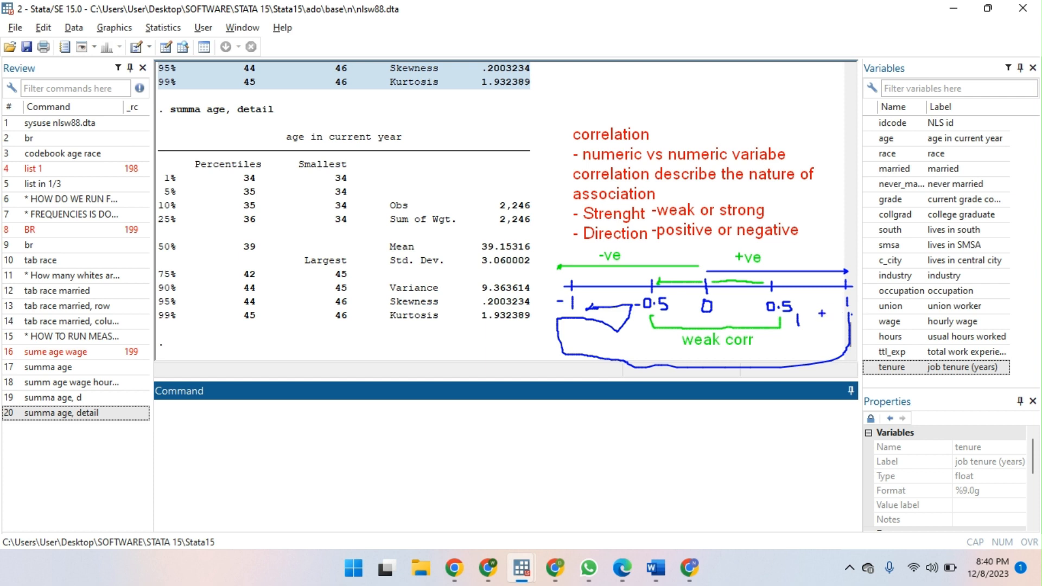
pyautogui.moveTo(805, 313); pyautogui.dragTo(834, 307)
pyautogui.write('strong')
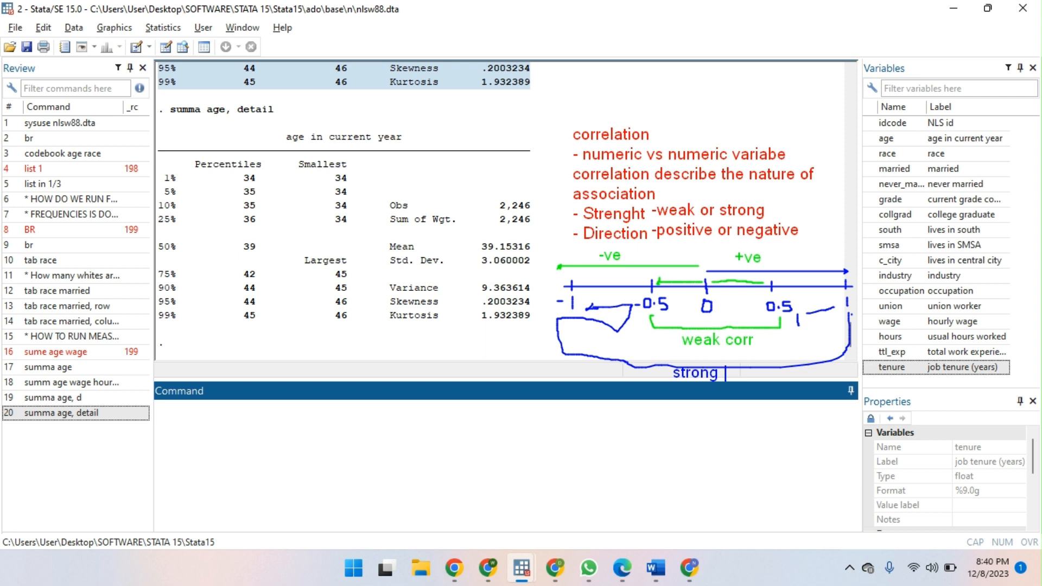
pyautogui.write(' correka')
pyautogui.press('BackSpace')
pyautogui.press('BackSpace')
pyautogui.write('lation')
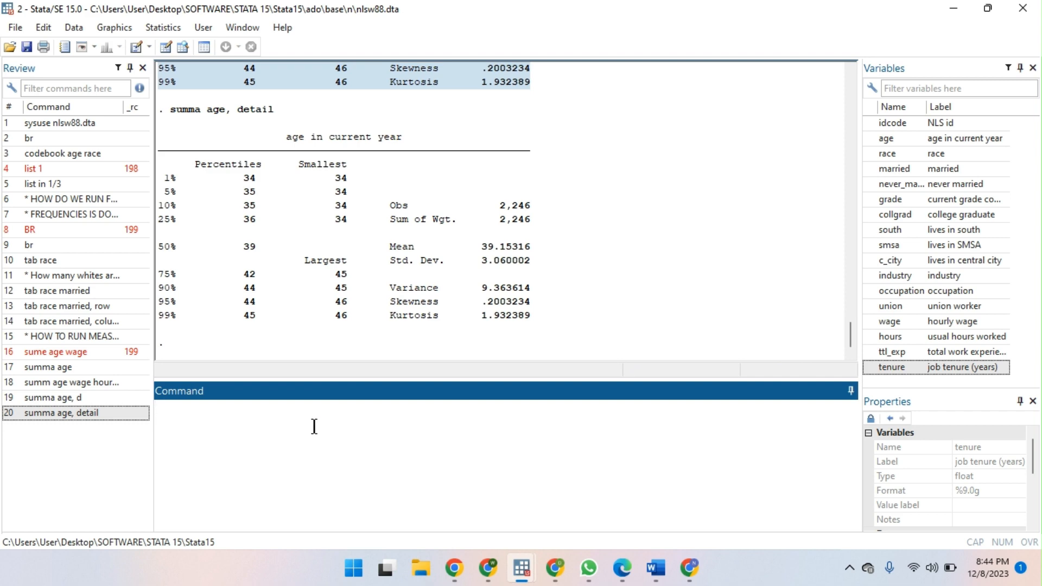
# Browse the dataset with "br", highlight the wage and hours columns, and minimize the data browser.
pyautogui.write('br')
pyautogui.press('Return')
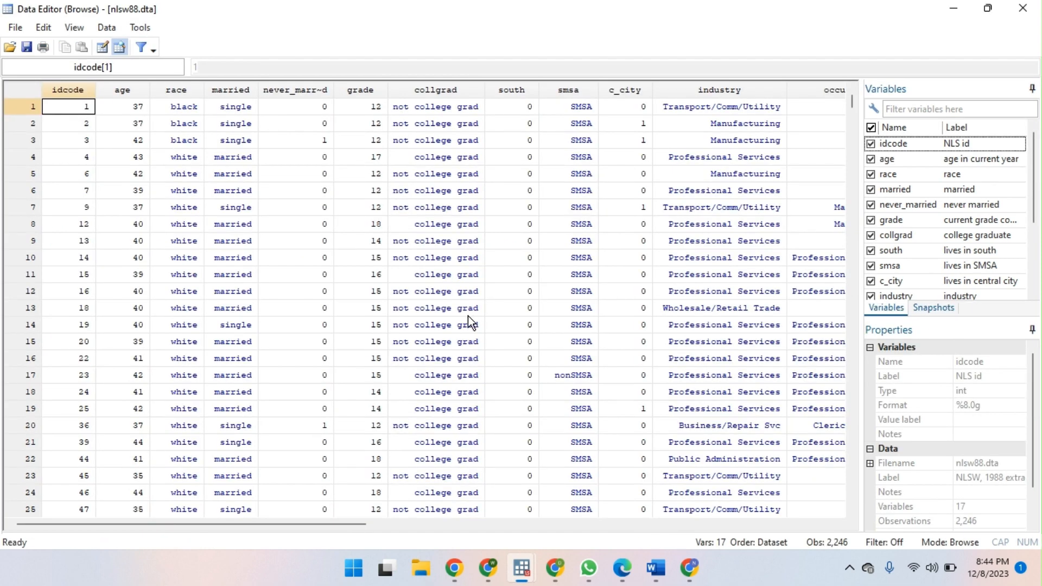
pyautogui.hscroll(5, 467, 320)
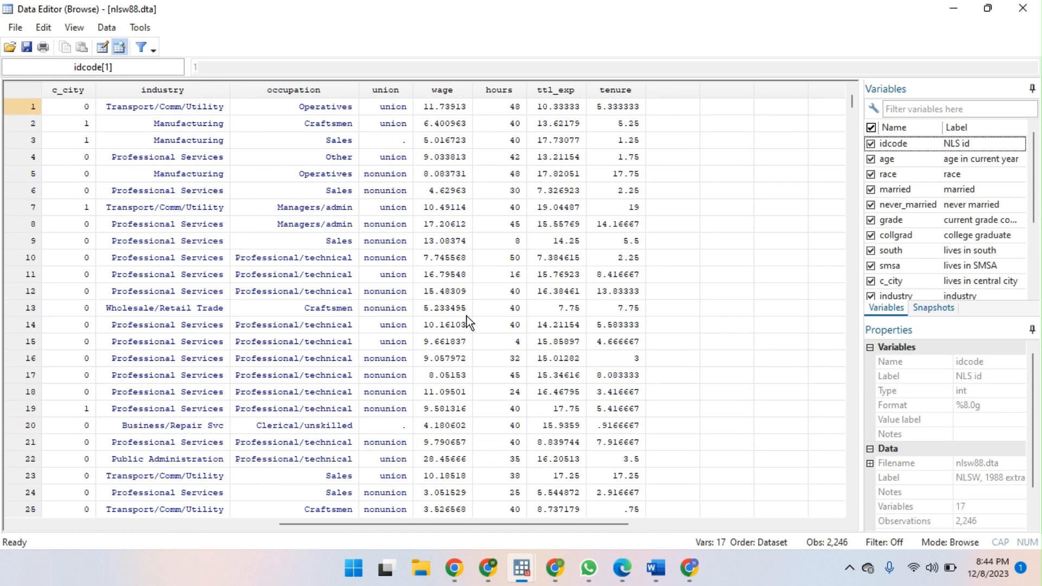
pyautogui.click(439, 91)
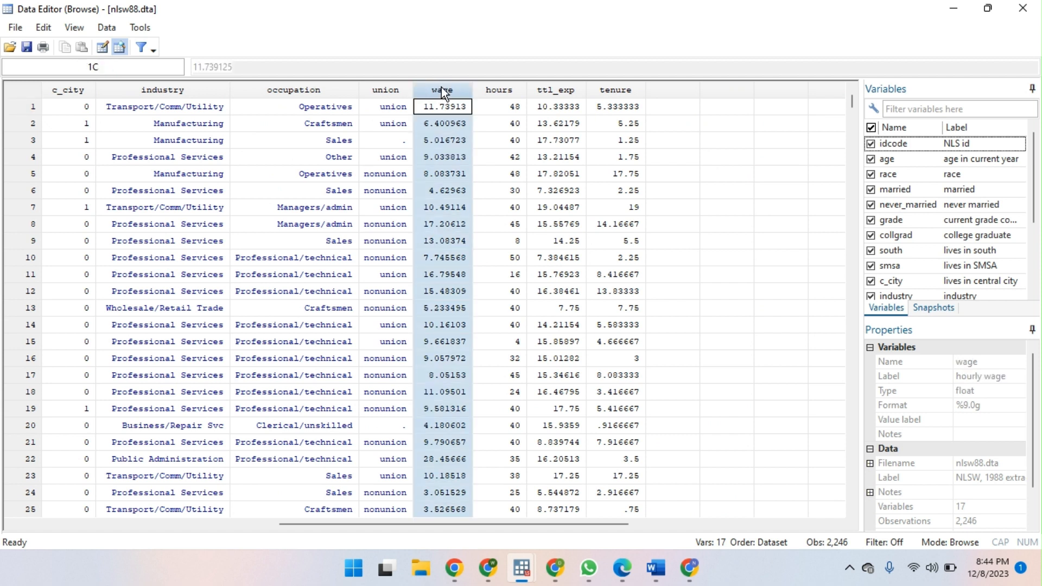
pyautogui.moveTo(468, 84); pyautogui.dragTo(494, 82)
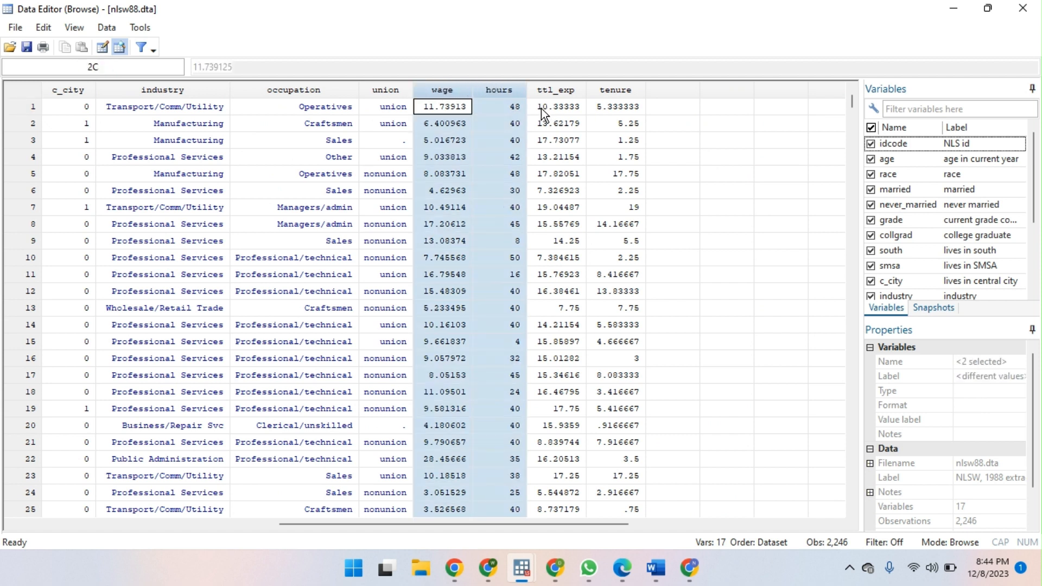
pyautogui.click(954, 9)
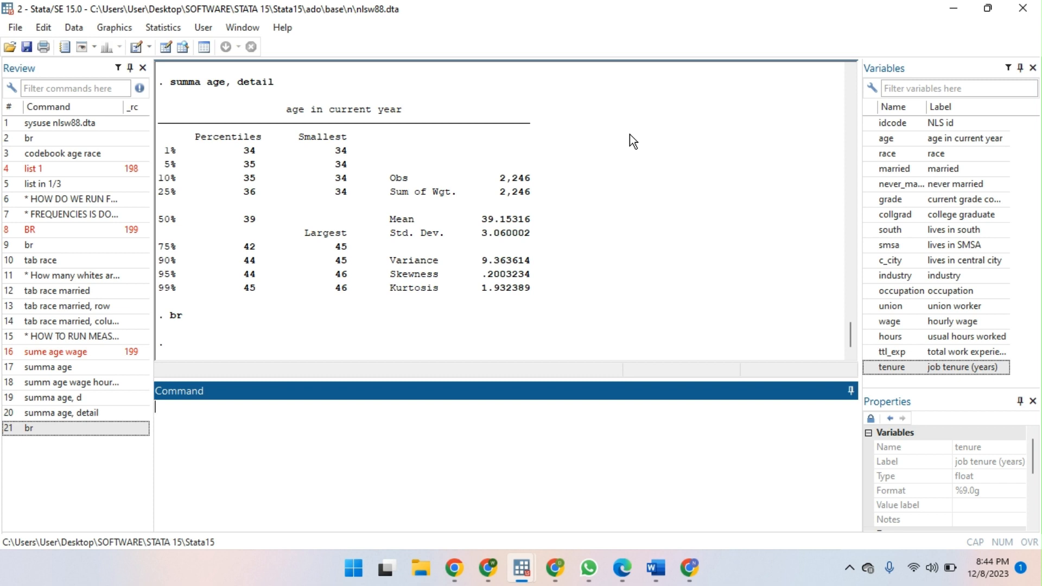
# Run "corr hours wage" and highlight the hours–wage coefficient and the executed command in the results.
pyautogui.write('corr')
pyautogui.doubleClick(868, 335)
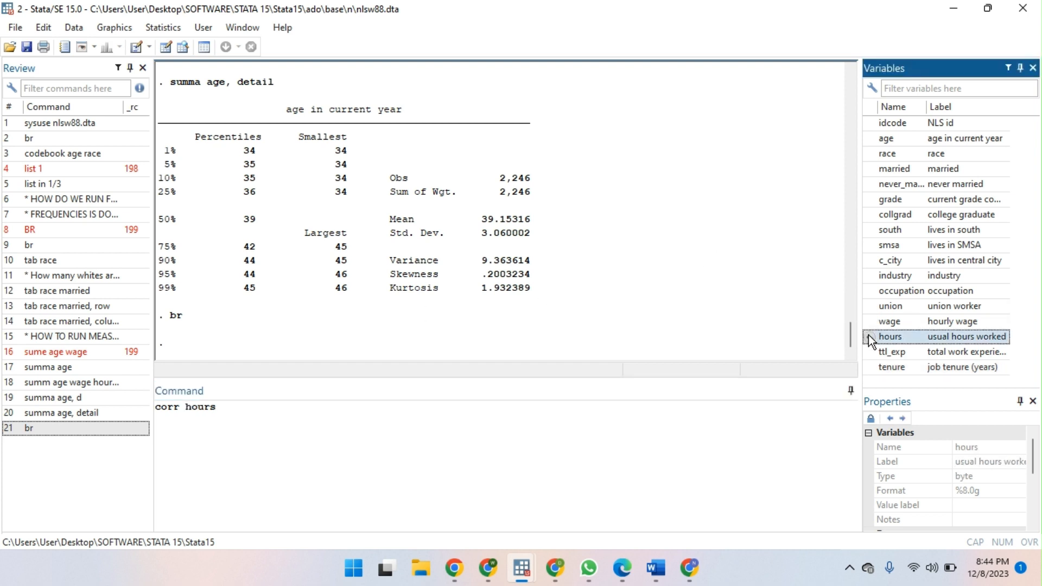
pyautogui.click(869, 321)
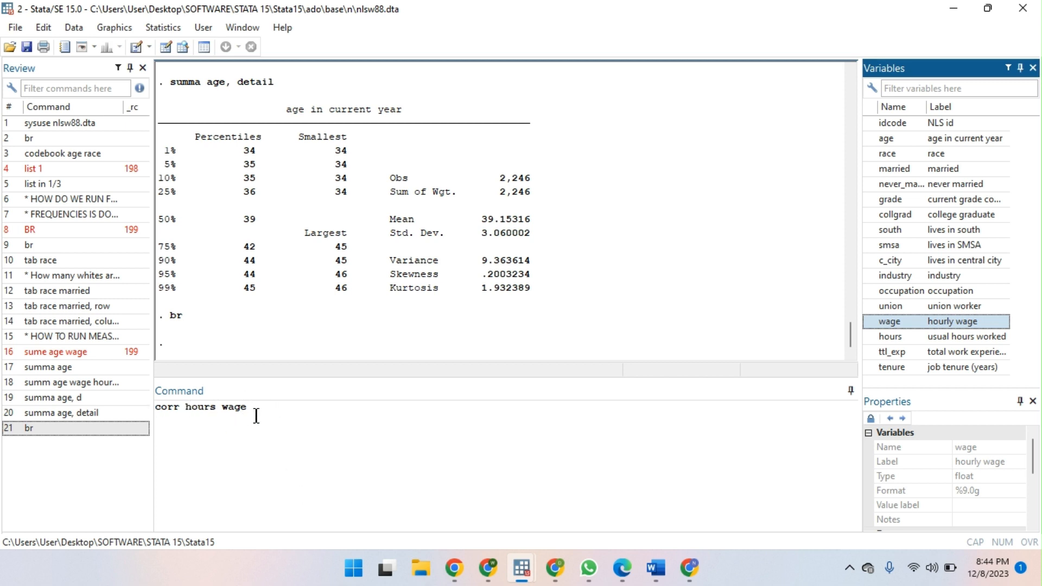
pyautogui.press('Return')
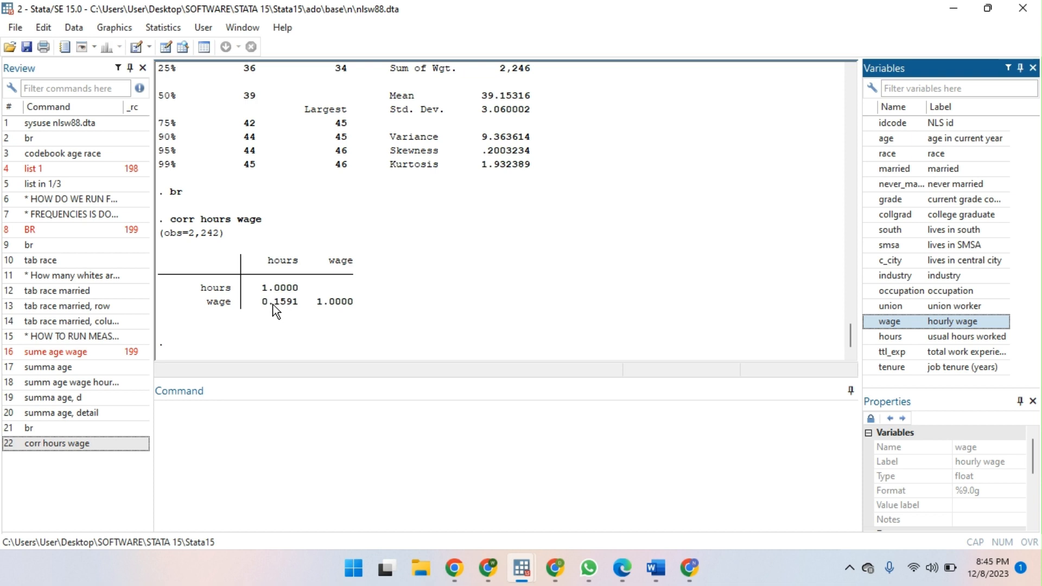
pyautogui.moveTo(268, 302); pyautogui.dragTo(285, 310)
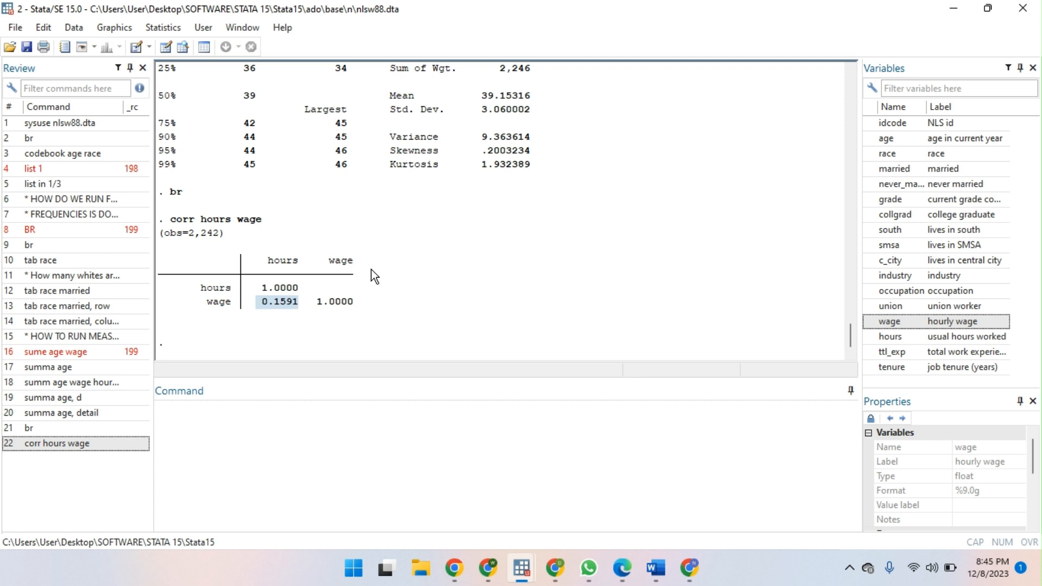
pyautogui.moveTo(165, 219); pyautogui.dragTo(251, 223)
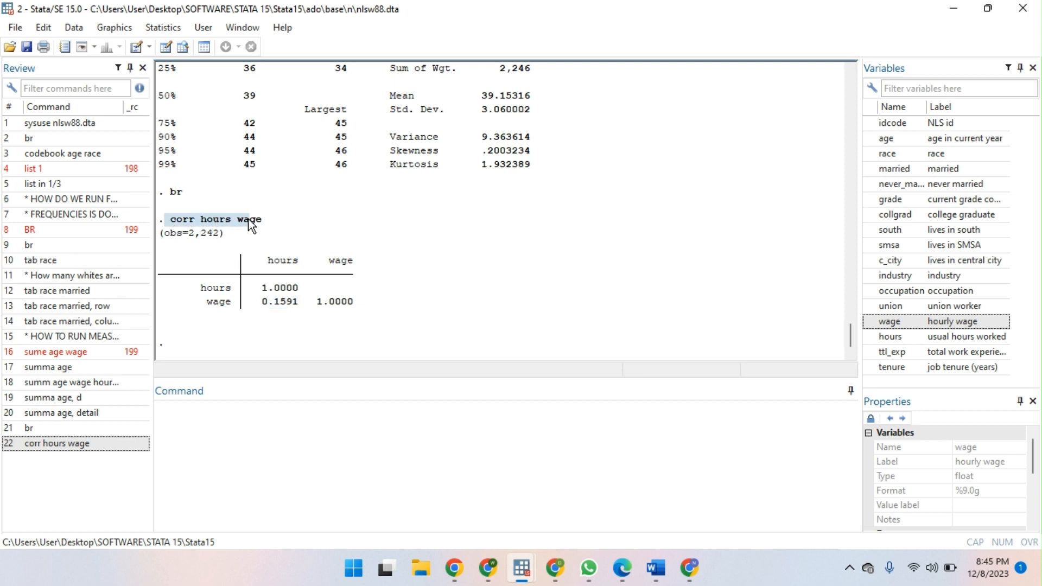
pyautogui.click(168, 428)
pyautogui.write('corr')
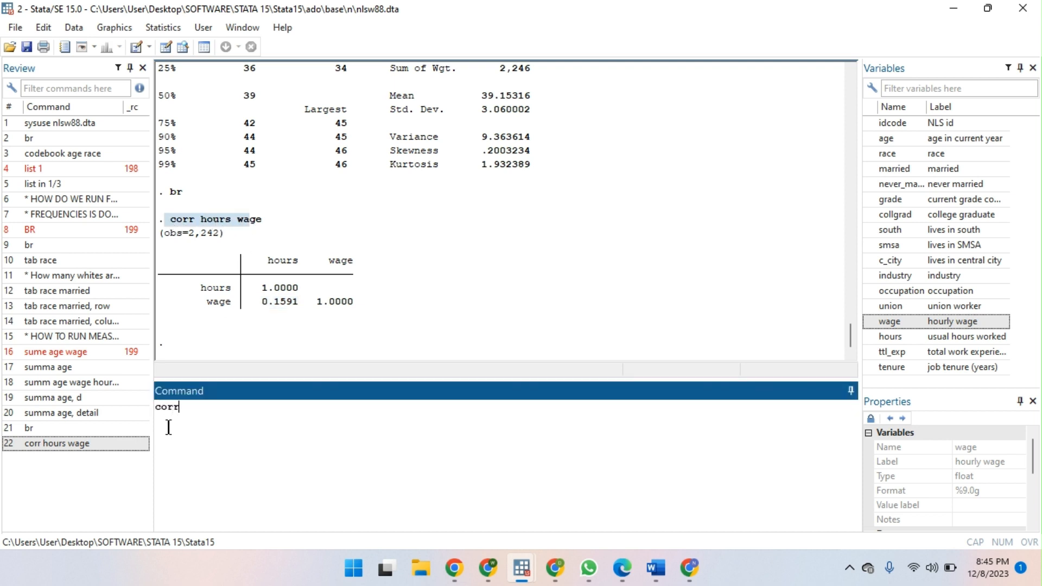
pyautogui.hotkey('ctrl', 'a')
pyautogui.press('BackSpace')
# Browse the dataset with "br", highlight the collgrad and race columns, and minimize the data browser.
pyautogui.write('br')
pyautogui.press('Return')
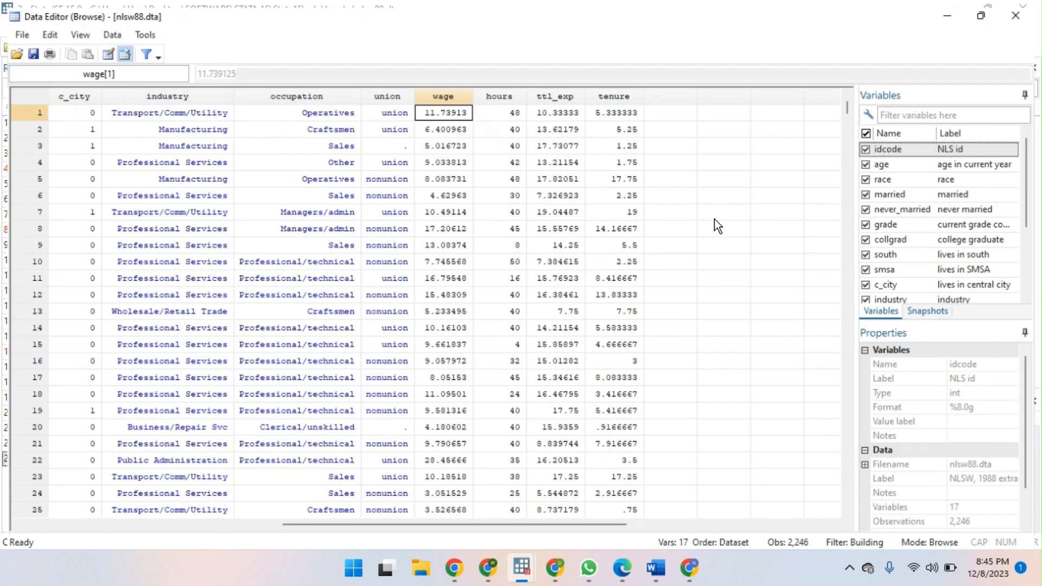
pyautogui.hscroll(-5, 599, 231)
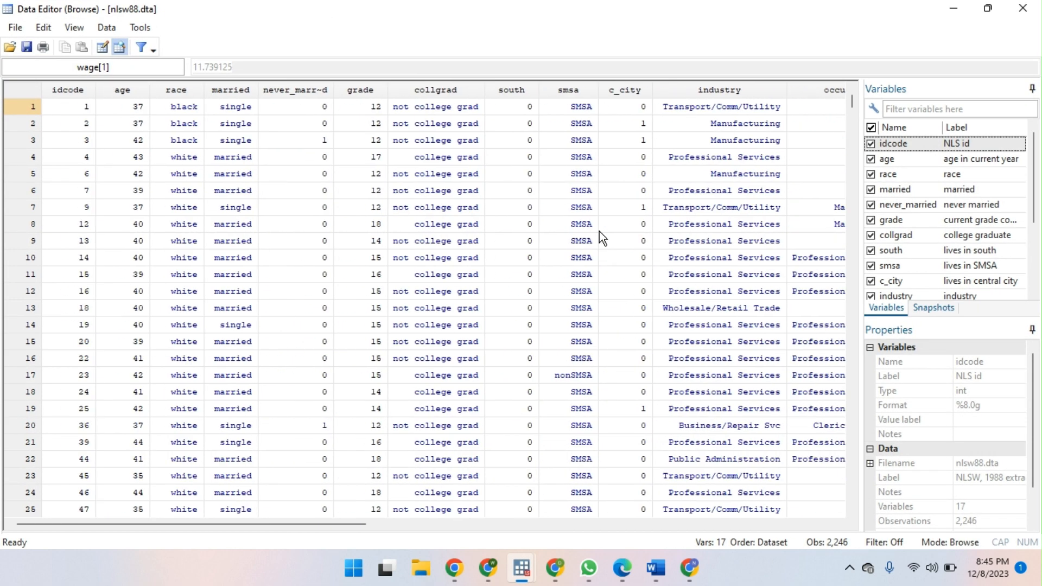
pyautogui.click(438, 89)
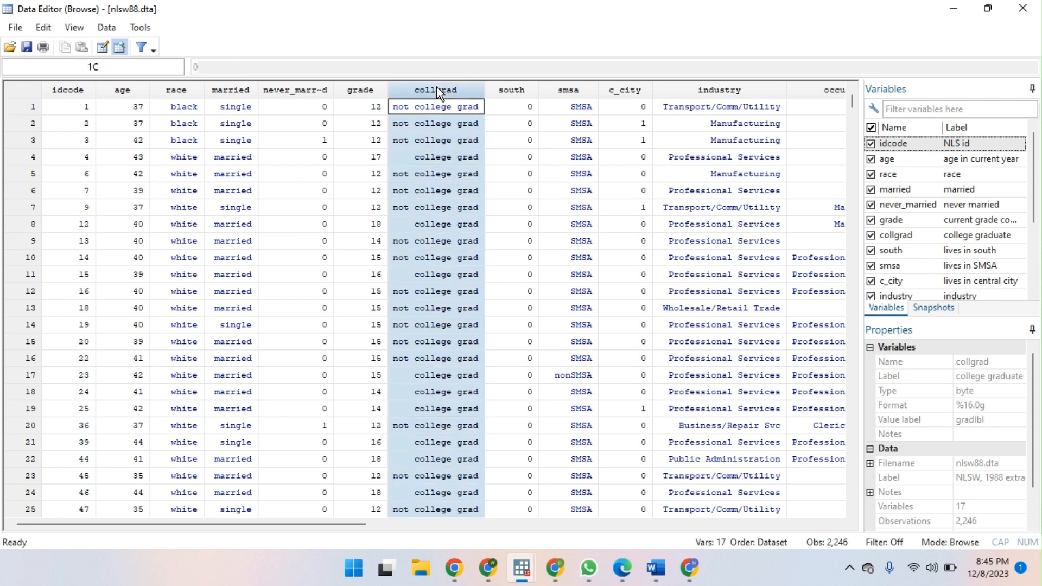
pyautogui.keyDown('ctrl'); pyautogui.click(175, 89); pyautogui.keyUp('ctrl')
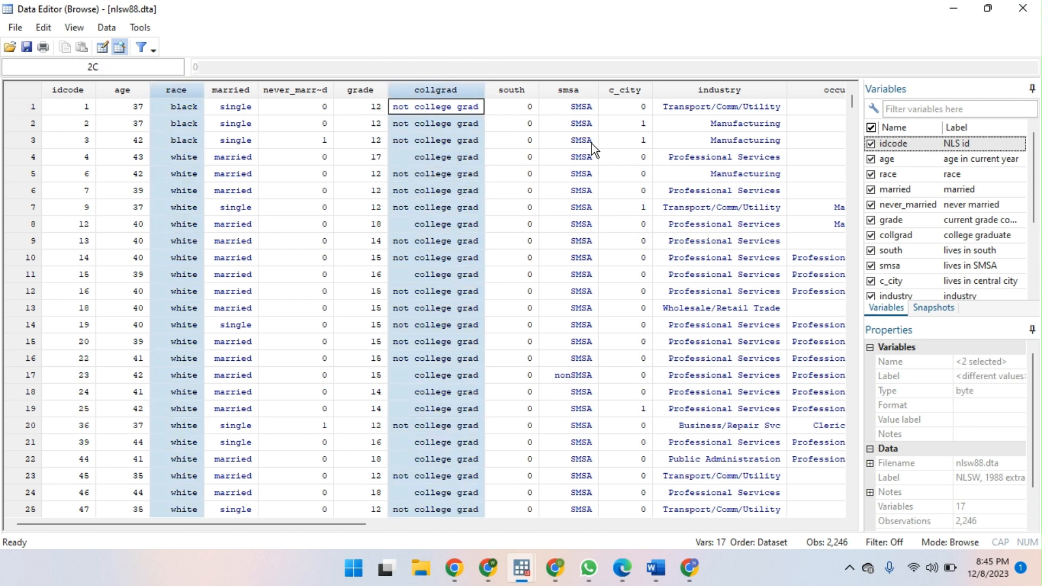
pyautogui.click(953, 8)
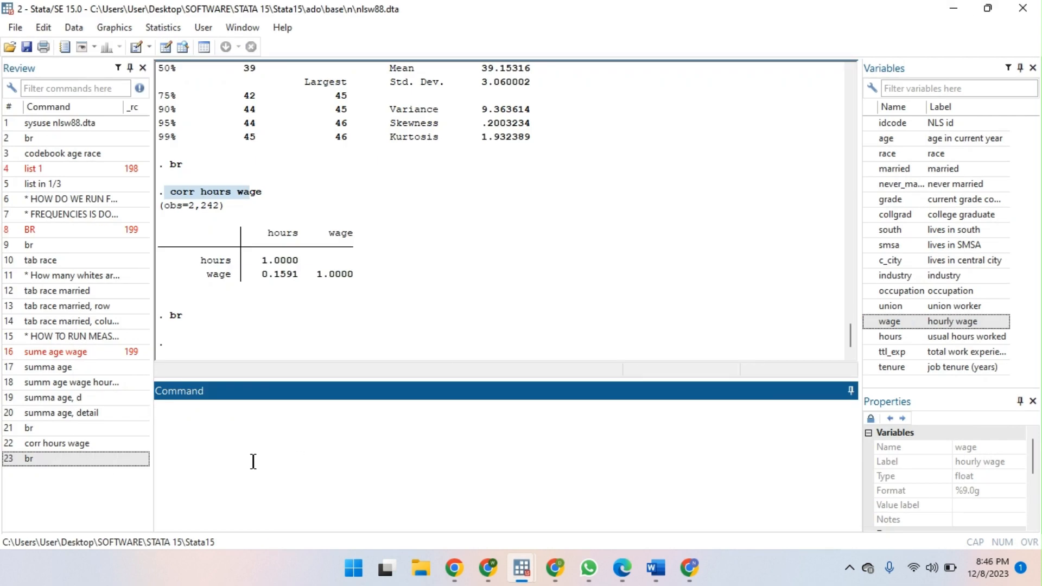
# Enter the comment "* CHI-SQAURE" as a heading in the results log.
pyautogui.write('*')
pyautogui.press('capslock')
pyautogui.write('CHIS')
pyautogui.press('BackSpace')
pyautogui.write('-SQAURE')
pyautogui.press('Return')
# Enter the comment "* IS DONE WHEN BOTH VARIABLES ARE CATEGORICAL" in the results log.
pyautogui.write('* ')
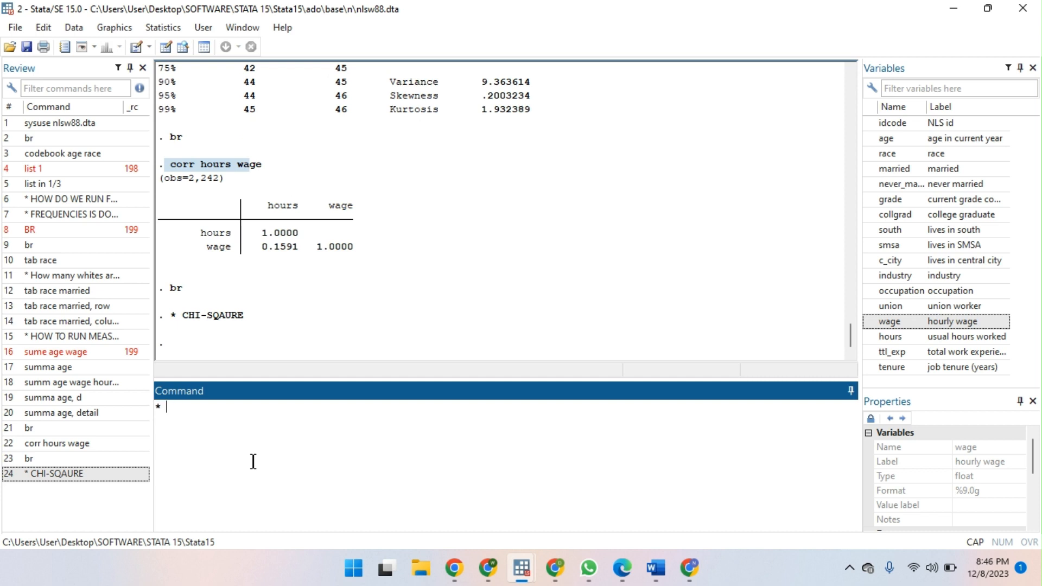
pyautogui.write('IS DOEN')
pyautogui.press('BackSpace')
pyautogui.press('BackSpace')
pyautogui.write('JNE')
pyautogui.press('BackSpace')
pyautogui.press('BackSpace')
pyautogui.press('BackSpace')
pyautogui.write('NE WHEN BOTH ')
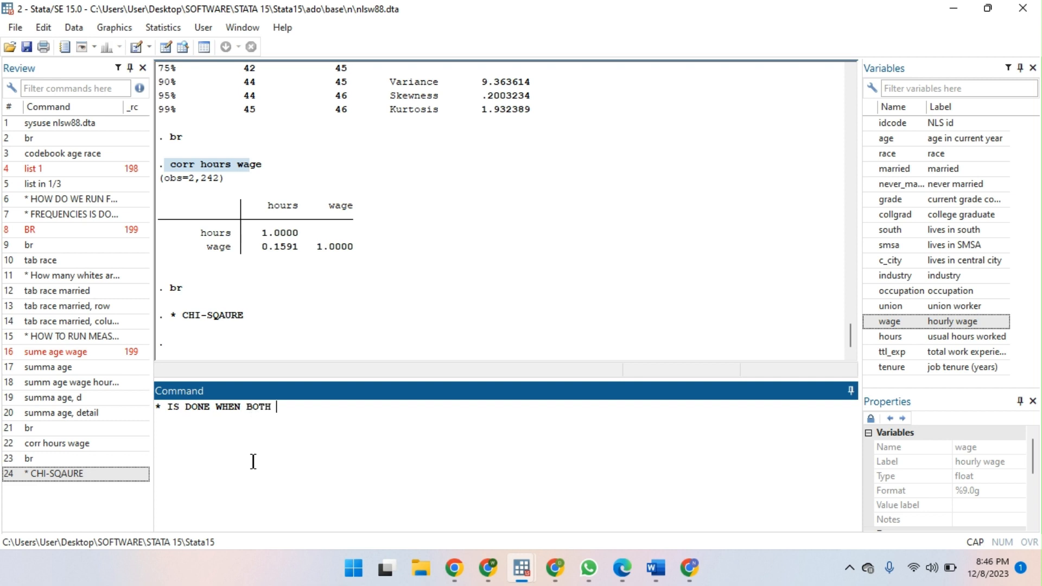
pyautogui.write('VARIABLES ARE CATE')
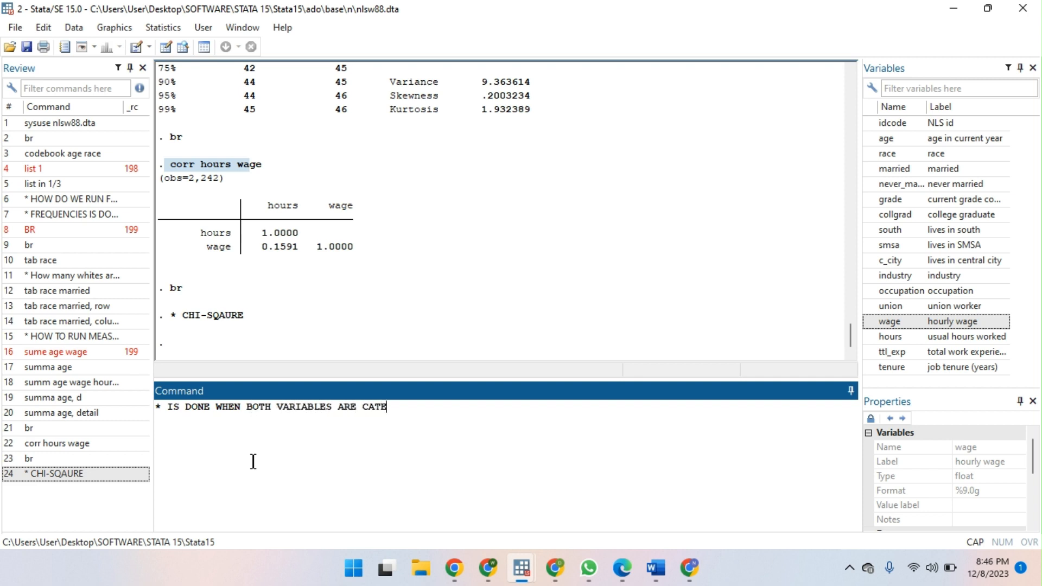
pyautogui.write('GORICA')
pyautogui.write('L')
pyautogui.press('Return')
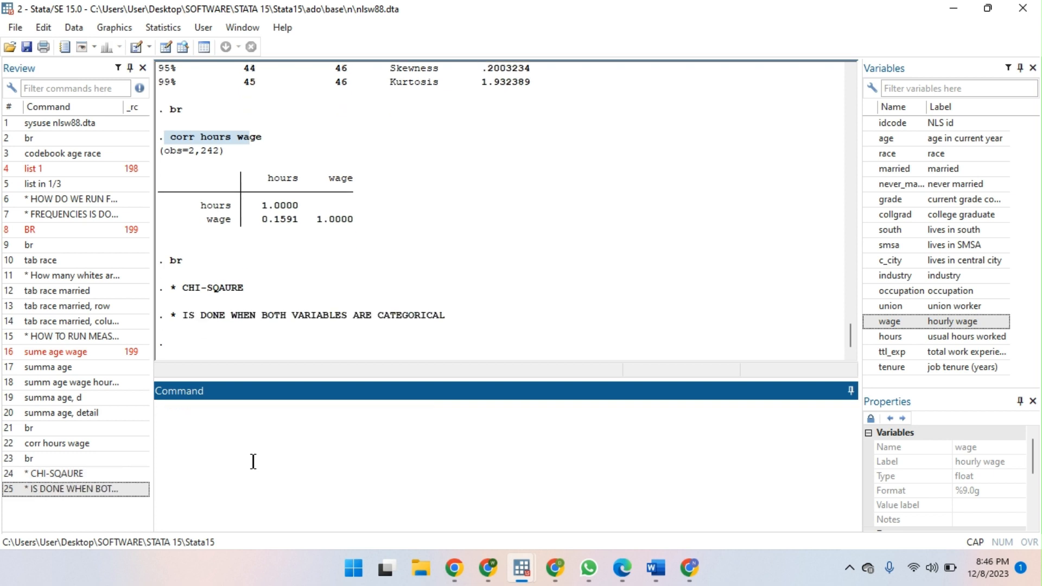
# Enter the comment "* EXAMPKLE: IS THERE A RELATIONSHIP BETWEEN SOMEONES RACE AND COLLGRAD".
pyautogui.write('* EXAMPKLE: IS THERE ')
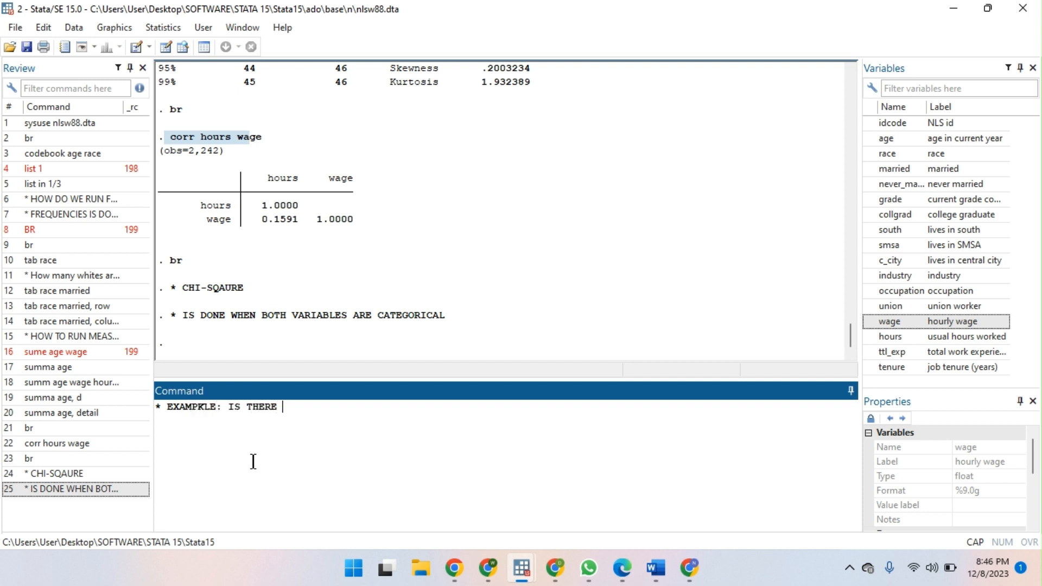
pyautogui.write('A RELATIONSHIP B')
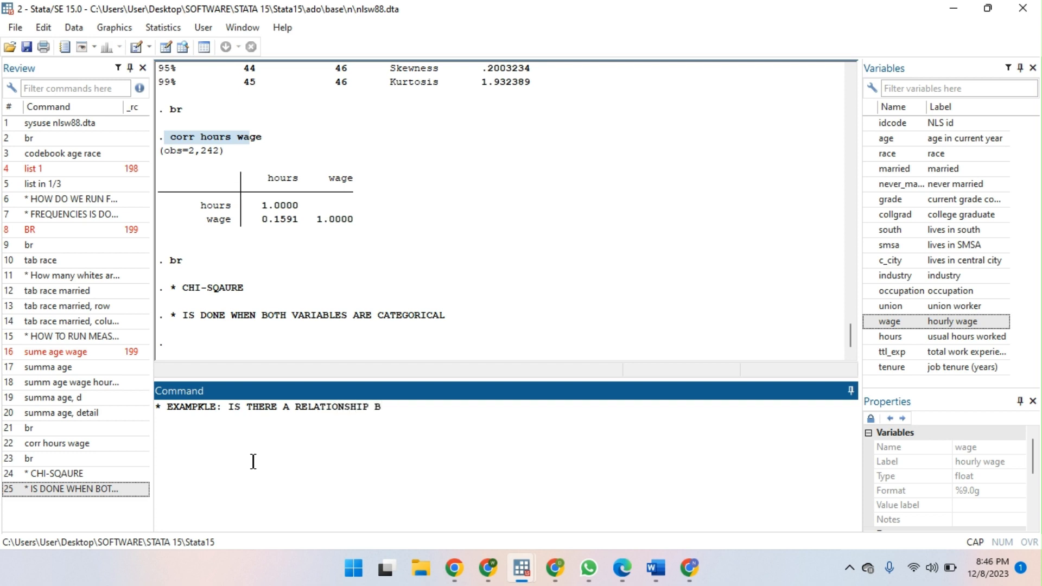
pyautogui.write('EYW')
pyautogui.press('BackSpace')
pyautogui.press('BackSpace')
pyautogui.write('TWEEN SOMEONES RACE')
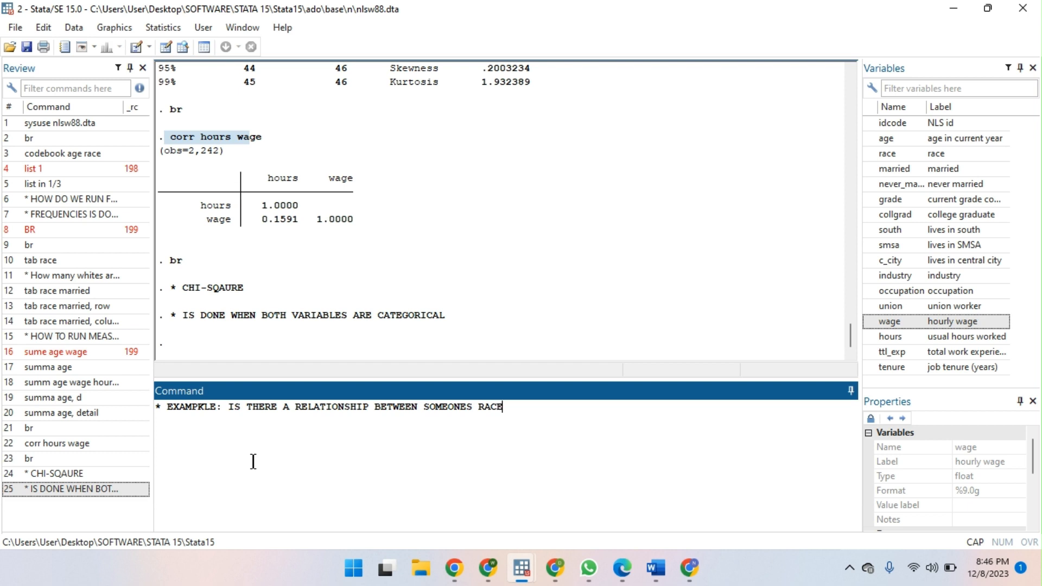
pyautogui.write(' AND COLLGRAD')
pyautogui.press('Return')
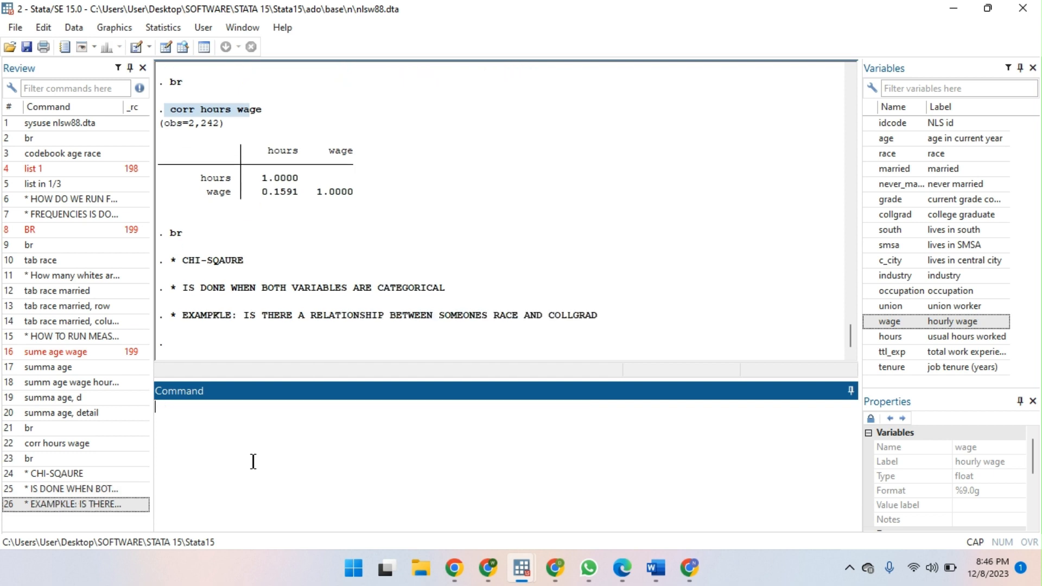
# Run "tab race collgrad" to cross-tabulate race by college graduate status without any options.
pyautogui.press('capslock')
pyautogui.write('tab')
pyautogui.doubleClick(866, 155)
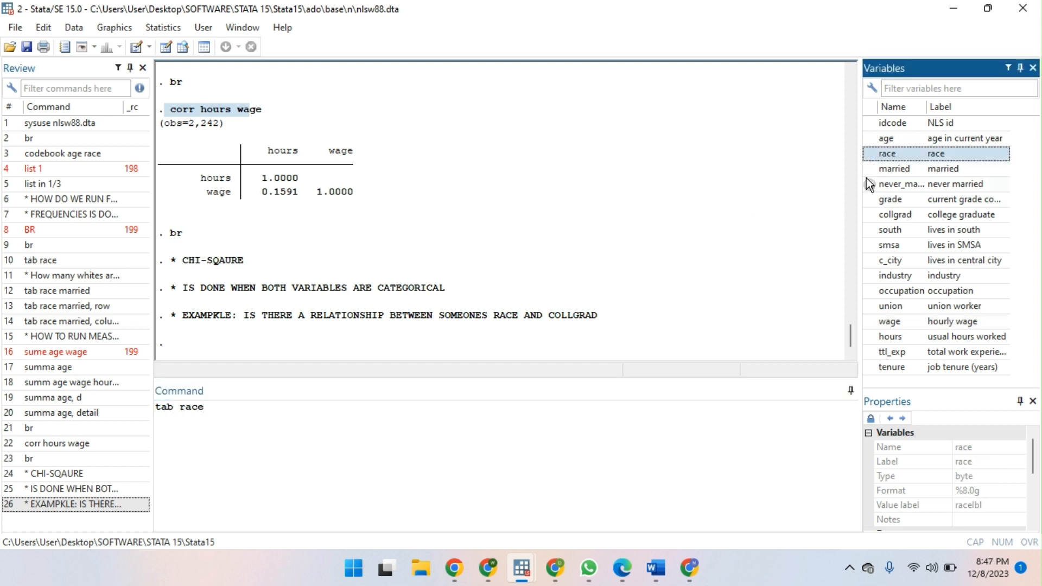
pyautogui.doubleClick(870, 214)
pyautogui.click(319, 423)
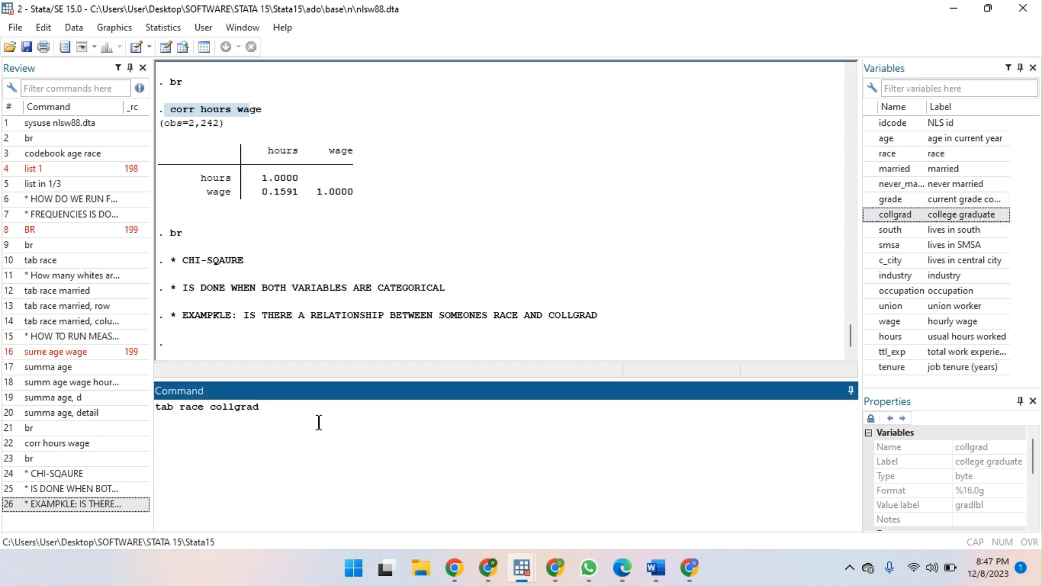
pyautogui.write(', chi2')
pyautogui.moveTo(297, 407); pyautogui.dragTo(268, 409)
pyautogui.moveTo(297, 407); pyautogui.dragTo(260, 408)
pyautogui.press('BackSpace')
pyautogui.press('Return')
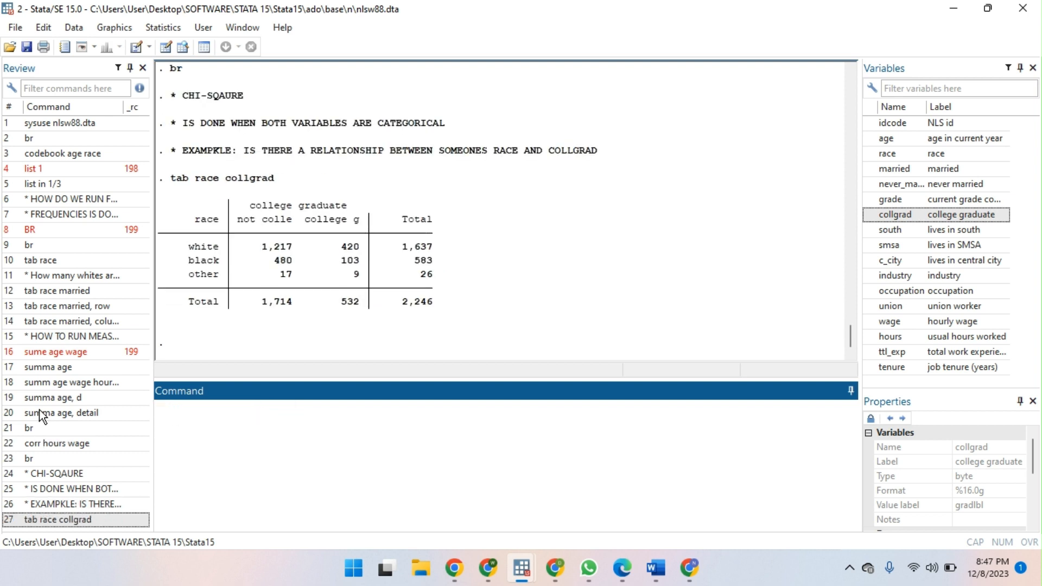
# Recall the race by collgrad tabulation and run it with the chi-square option as "tab race collgrad, chi2".
pyautogui.click(74, 525)
pyautogui.click(295, 406)
pyautogui.write(', , chi2')
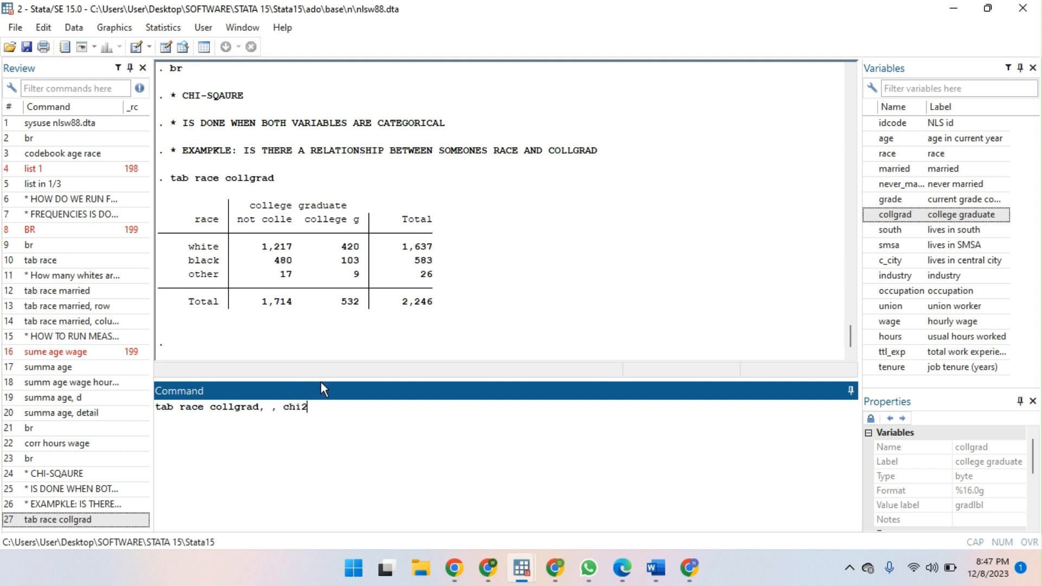
pyautogui.click(275, 406)
pyautogui.press('BackSpace')
pyautogui.press('BackSpace')
pyautogui.press('Return')
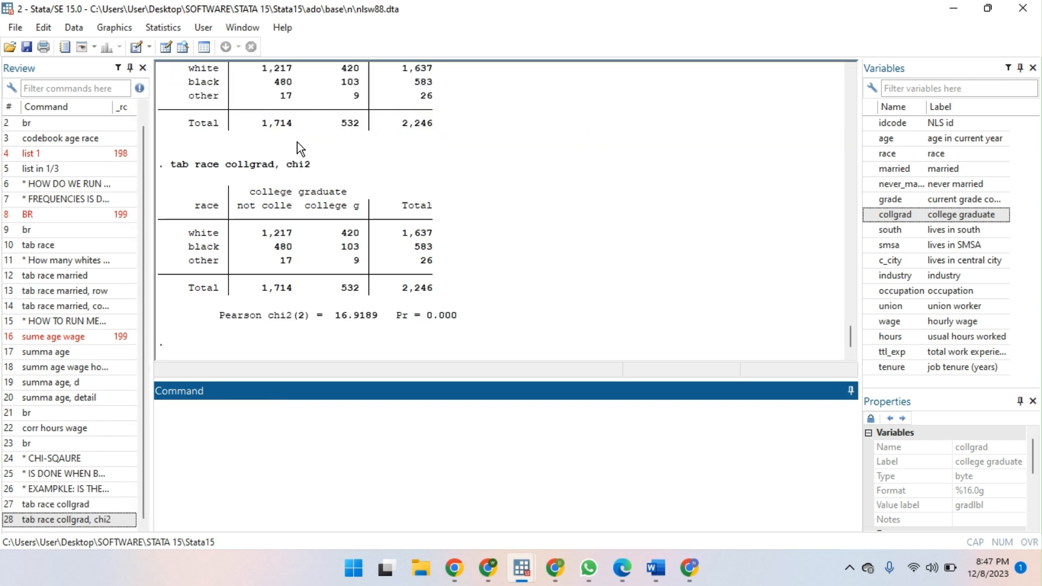
# Enlarge the results area and highlight the Pearson chi2 line below the race by collgrad table.
pyautogui.scroll(1, 343, 314)
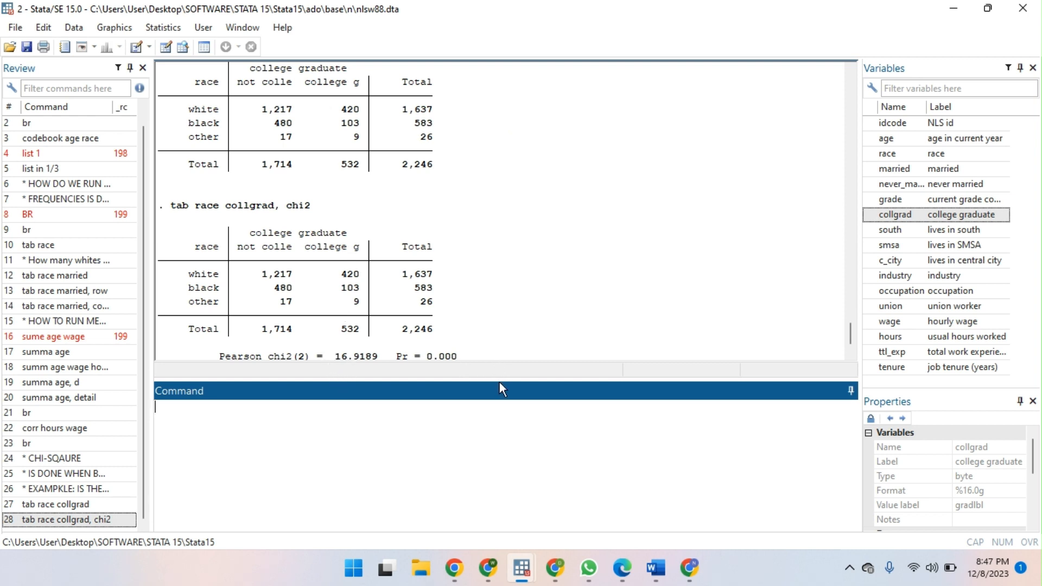
pyautogui.moveTo(500, 375); pyautogui.dragTo(511, 448)
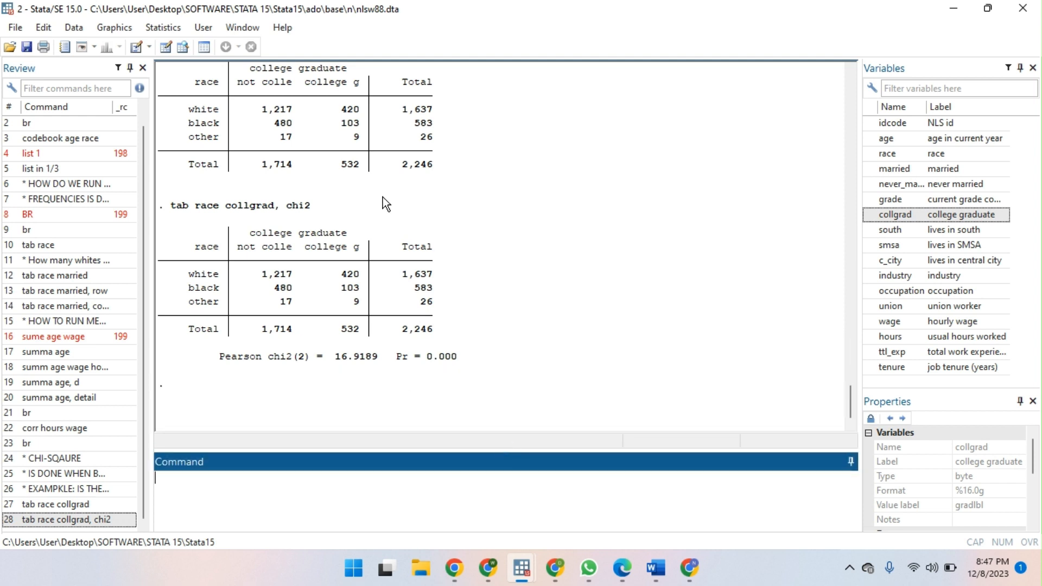
pyautogui.scroll(2, 383, 197)
pyautogui.scroll(-1, 383, 197)
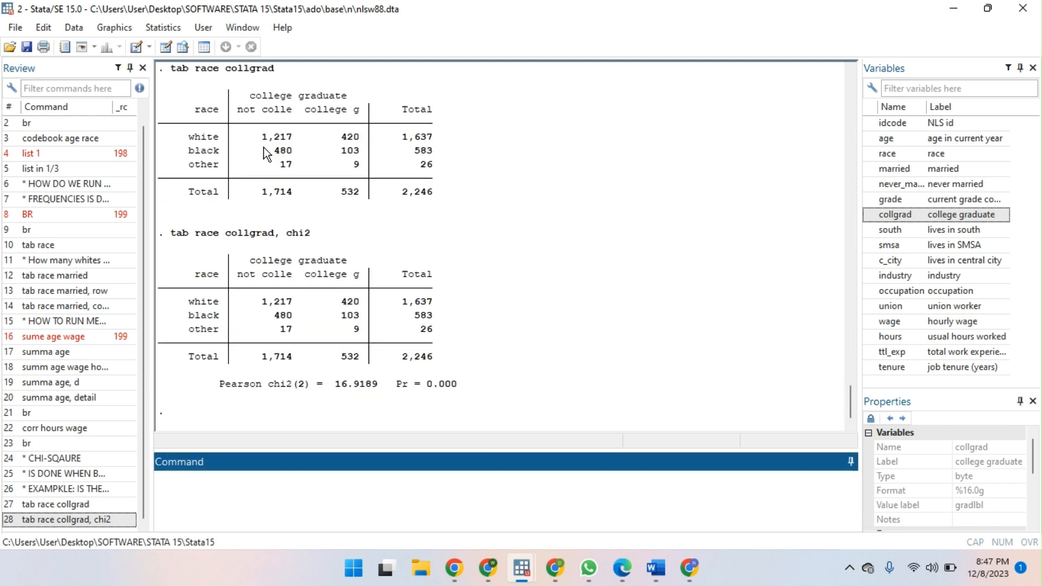
pyautogui.moveTo(220, 384); pyautogui.dragTo(450, 392)
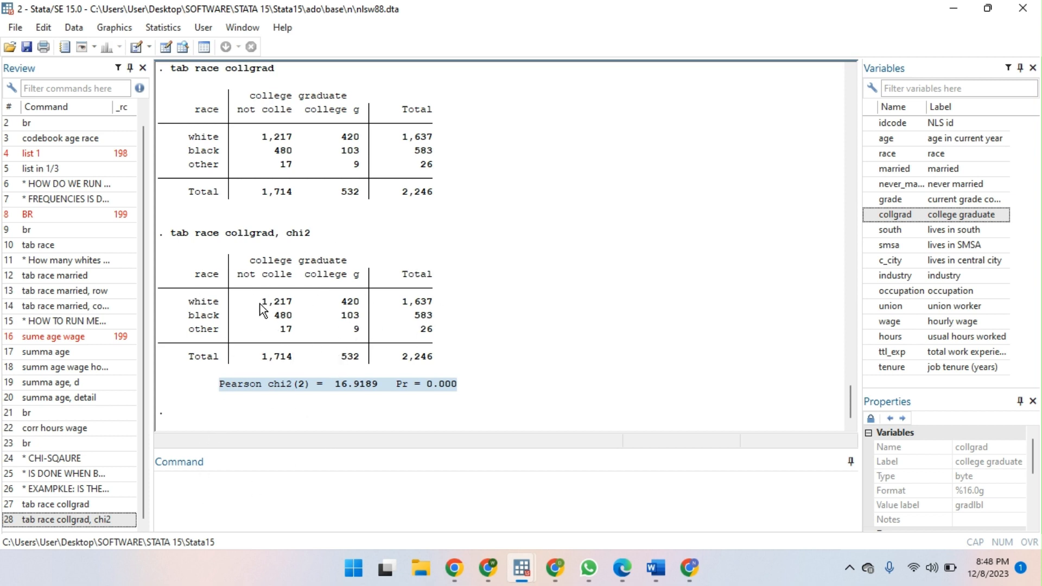
# Run "tab race collgrad, row" and compare its row percentages with the chi-square output above.
pyautogui.click(79, 505)
pyautogui.click(298, 484)
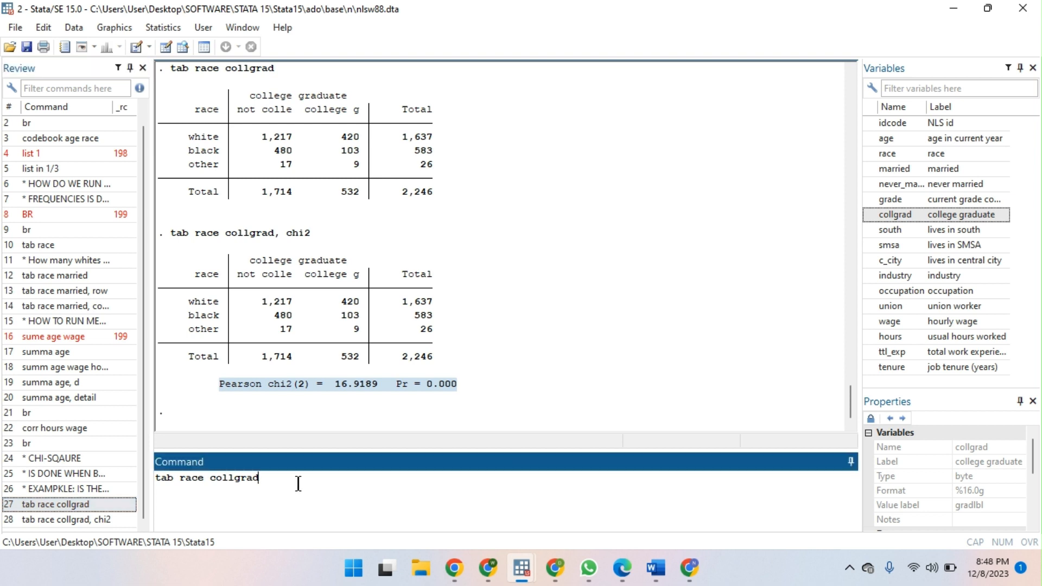
pyautogui.write(', row')
pyautogui.press('Return')
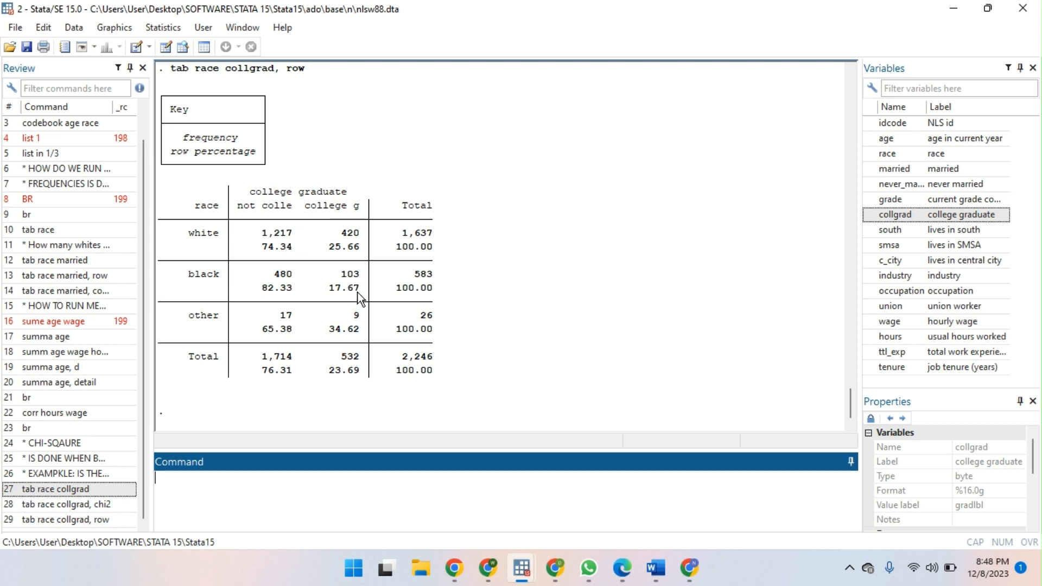
pyautogui.scroll(4, 294, 225)
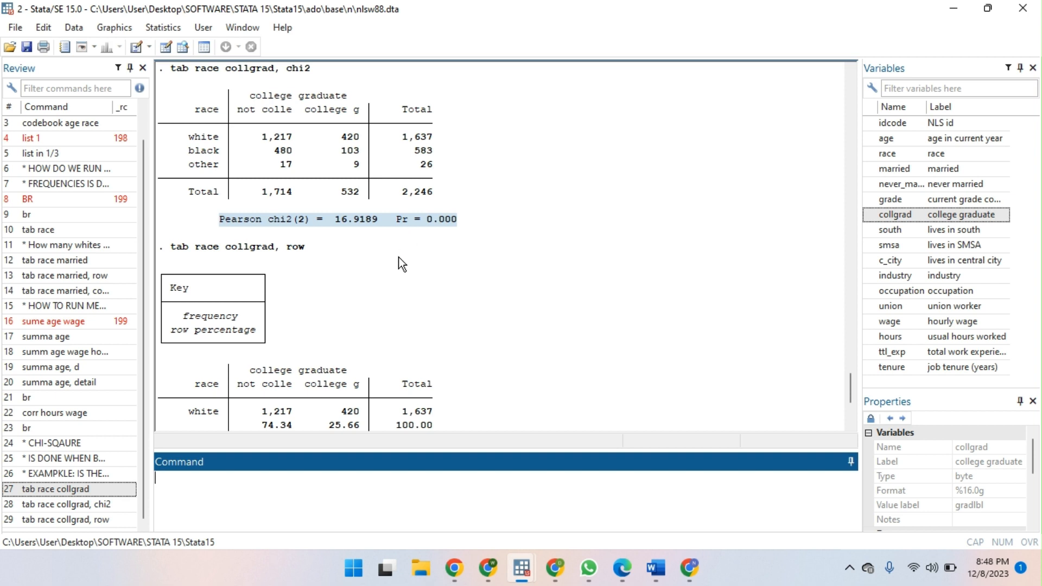
pyautogui.scroll(-4, 362, 313)
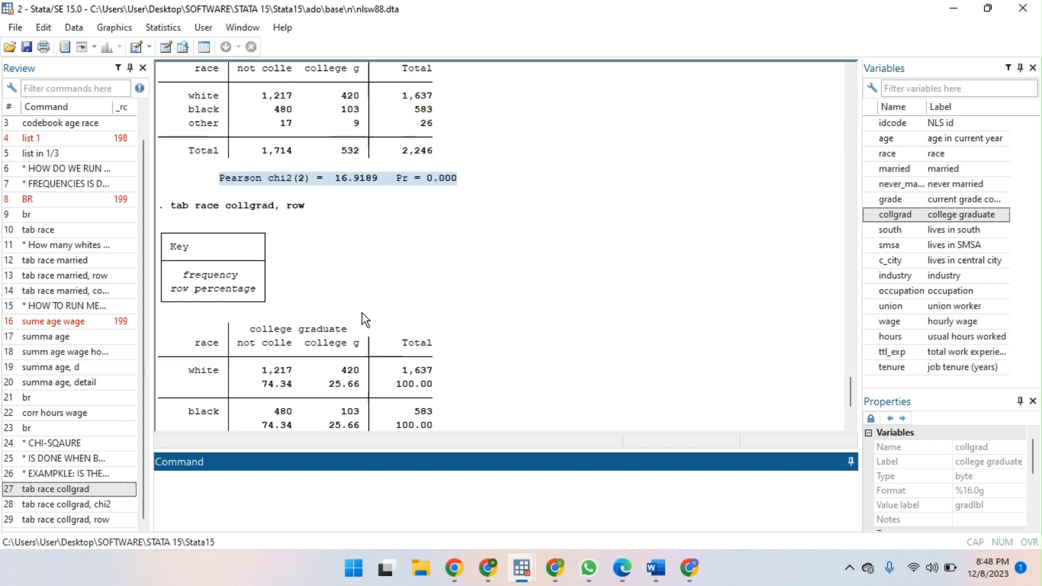
pyautogui.scroll(-1, 362, 317)
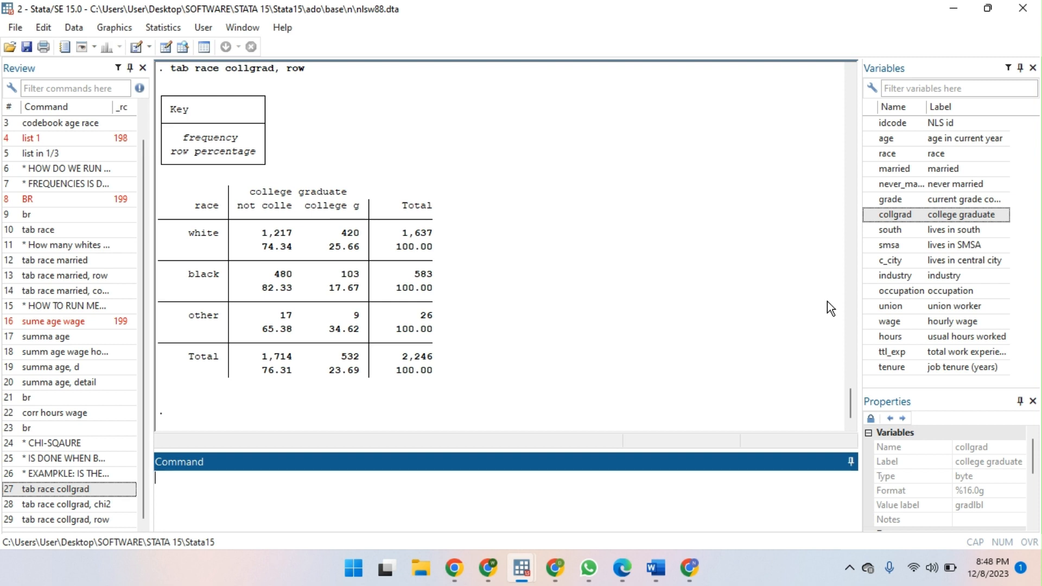
# Enter the comment "* ttest - categorical and numerical" in the results log.
pyautogui.write('* ttest - categorical and ')
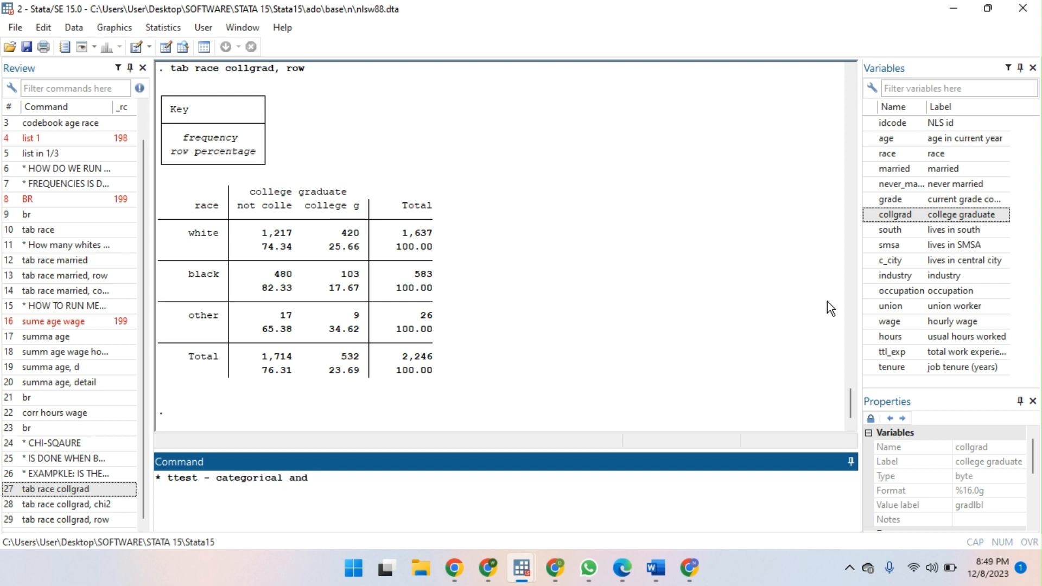
pyautogui.write('numerical')
pyautogui.press('Return')
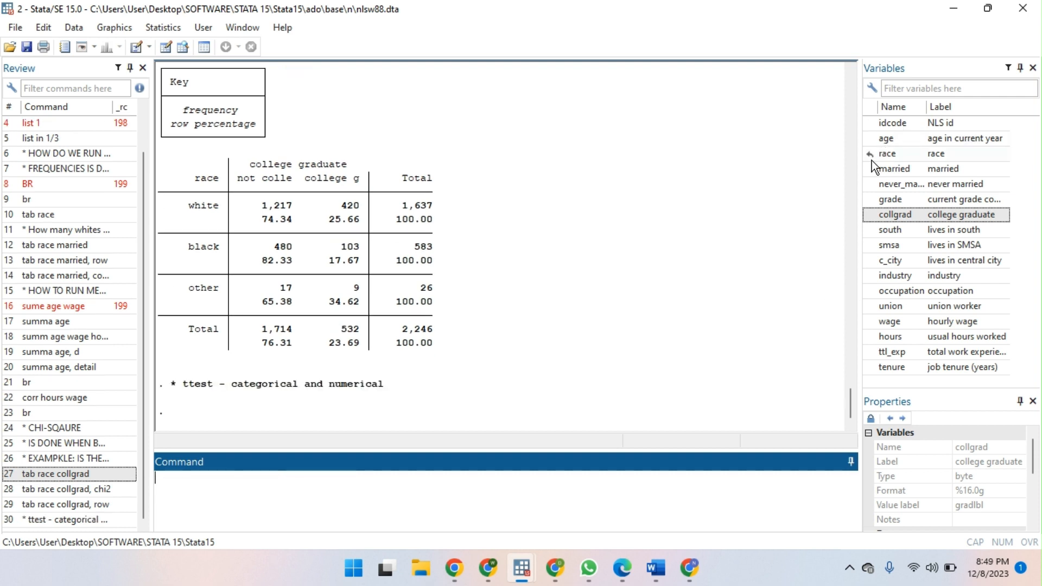
# Enter the comment "* Is there mean diffference between in hours between married".
pyautogui.write('* Is there mean difffete')
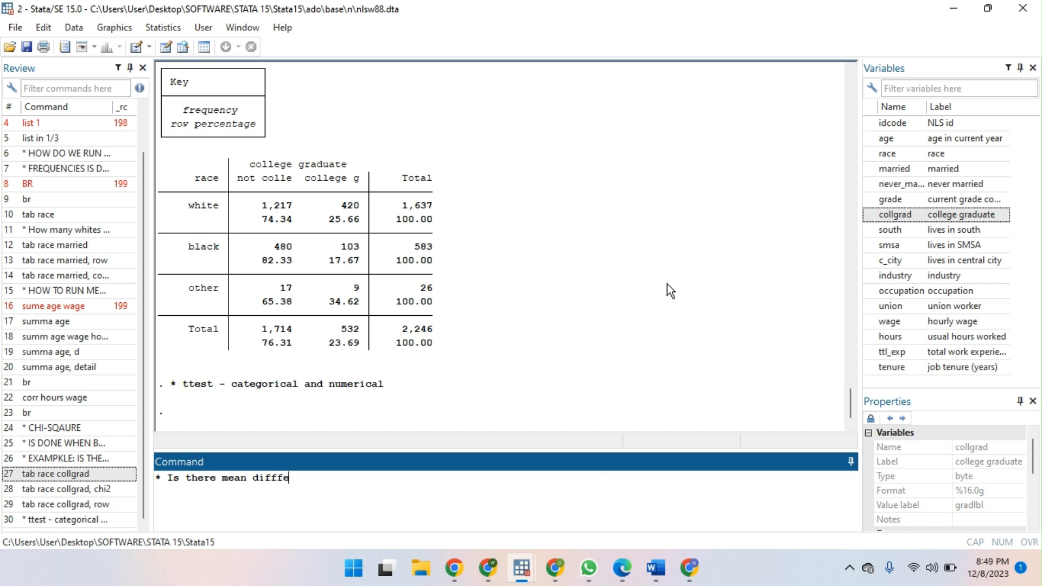
pyautogui.press('BackSpace')
pyautogui.press('BackSpace')
pyautogui.write('rence b')
pyautogui.write('etween some')
pyautogui.press('BackSpace')
pyautogui.press('BackSpace')
pyautogui.press('BackSpace')
pyautogui.press('BackSpace')
pyautogui.write('in hour')
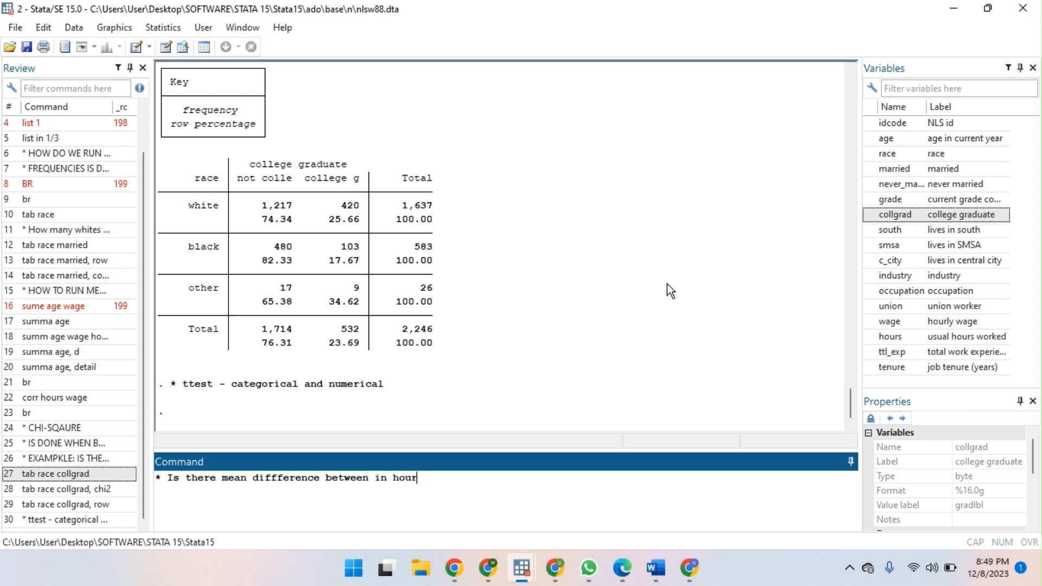
pyautogui.write('s between married')
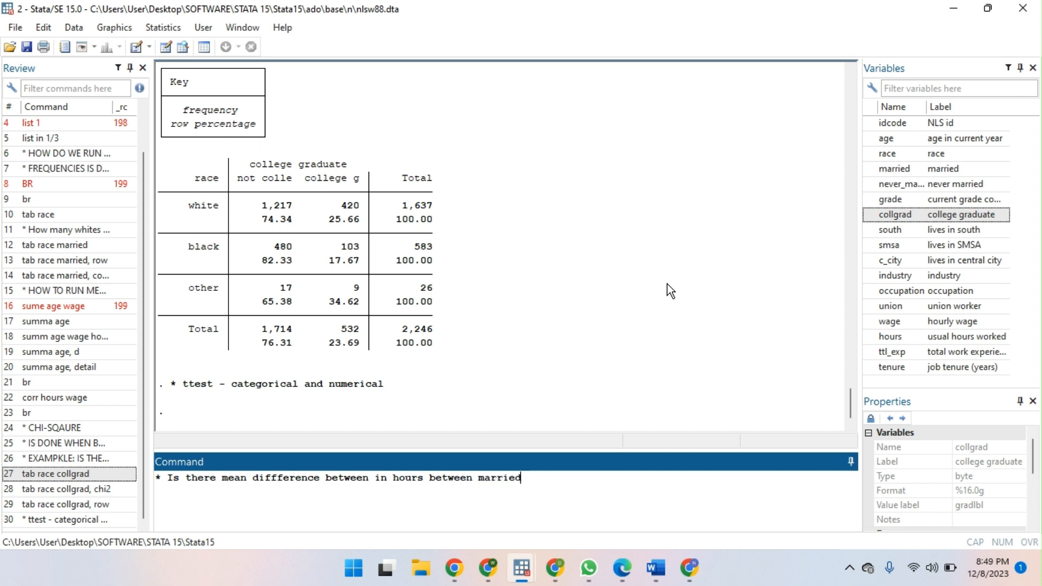
pyautogui.press('Return')
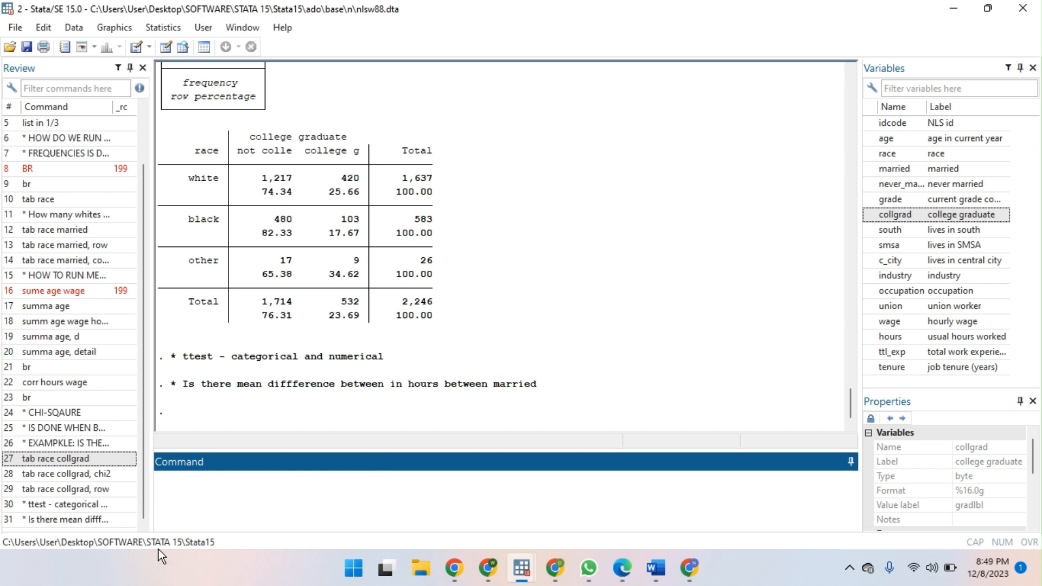
# Run the two-sample t-test "ttest hours, by( married)" to compare mean hours between single and married respondents.
pyautogui.write('ttest')
pyautogui.doubleClick(872, 338)
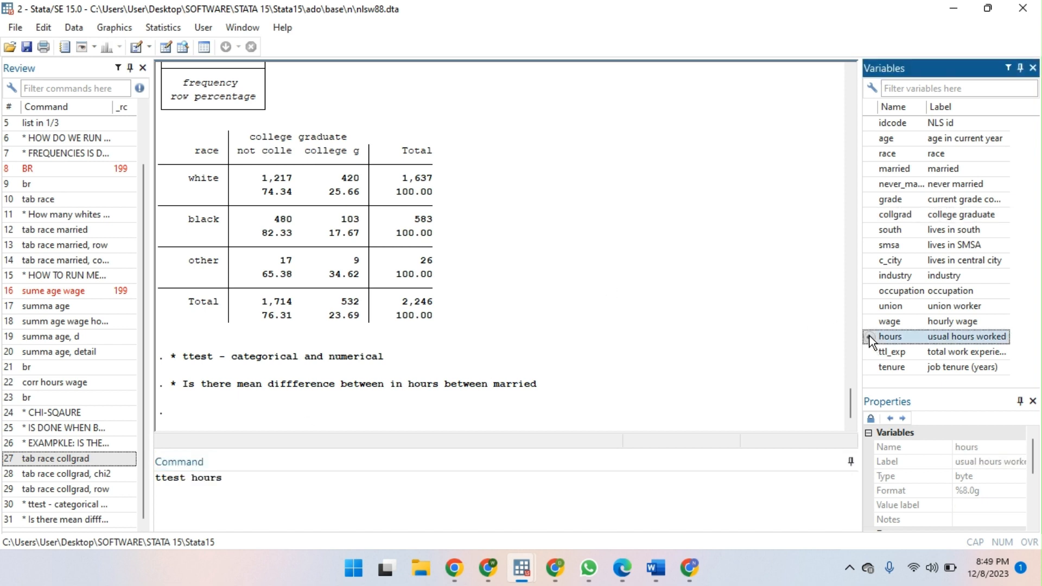
pyautogui.click(271, 486)
pyautogui.write(', b')
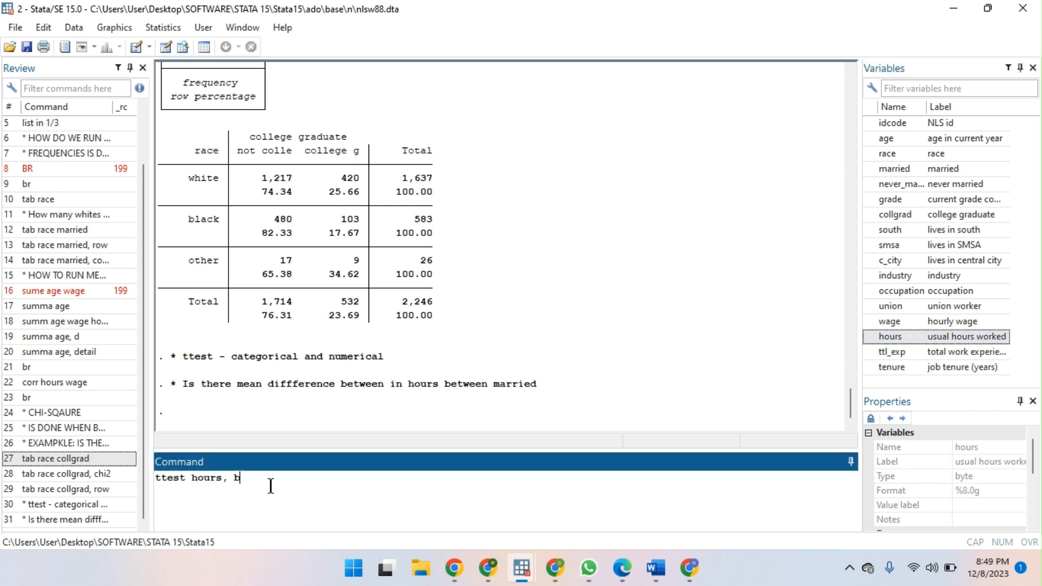
pyautogui.write('y(')
pyautogui.doubleClick(869, 171)
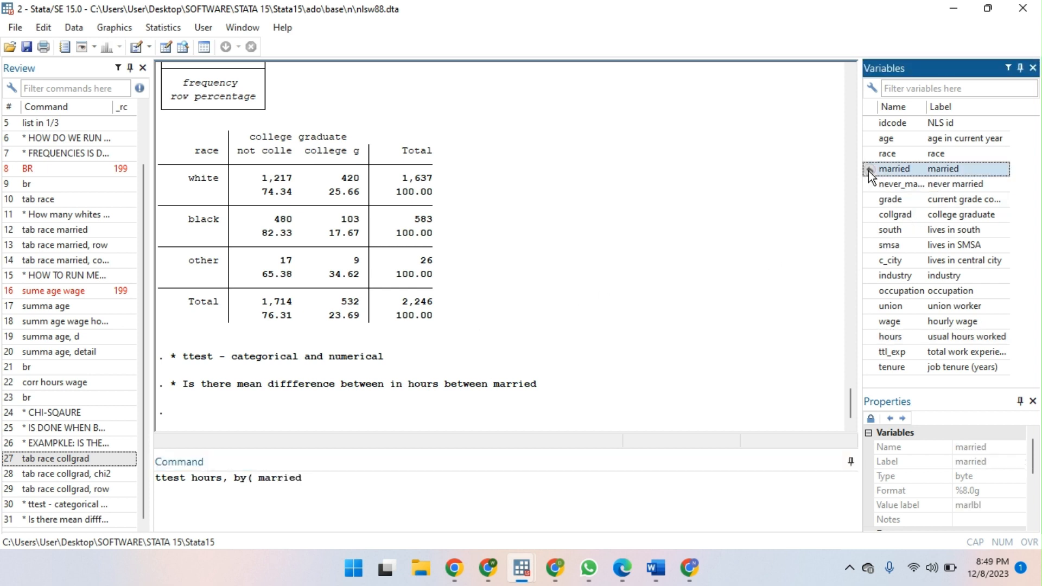
pyautogui.write(')')
pyautogui.press('Return')
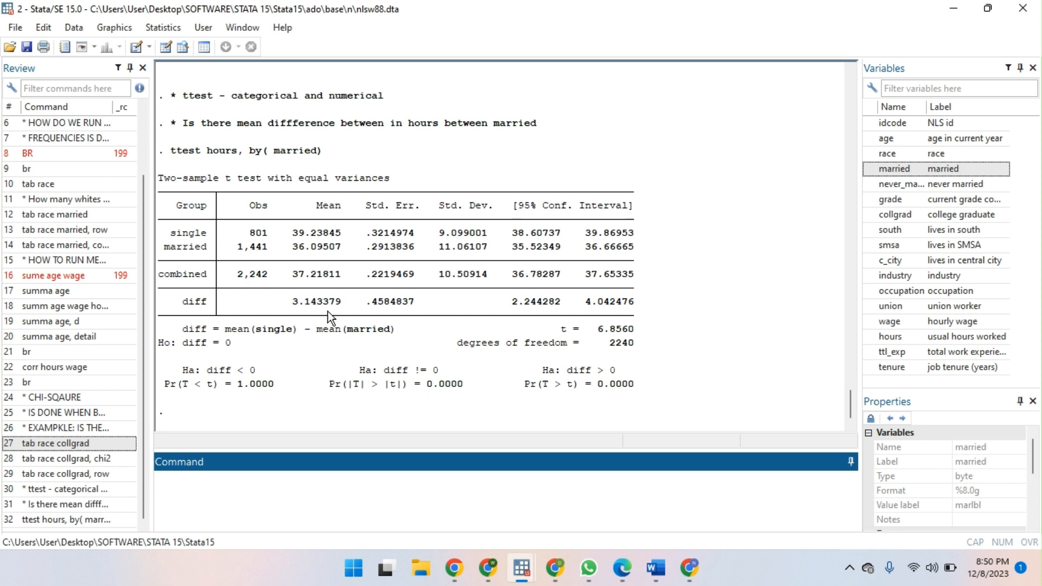
# Highlight the null hypothesis, the two-sided alternative "diff != 0" and its p-value in the t-test output.
pyautogui.click(228, 330)
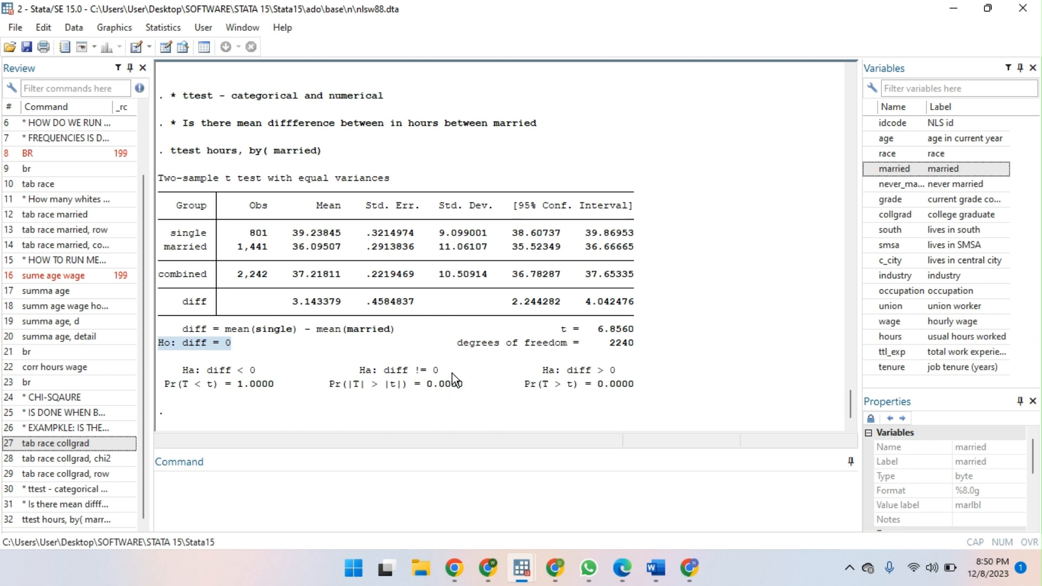
pyautogui.moveTo(456, 373); pyautogui.dragTo(350, 380)
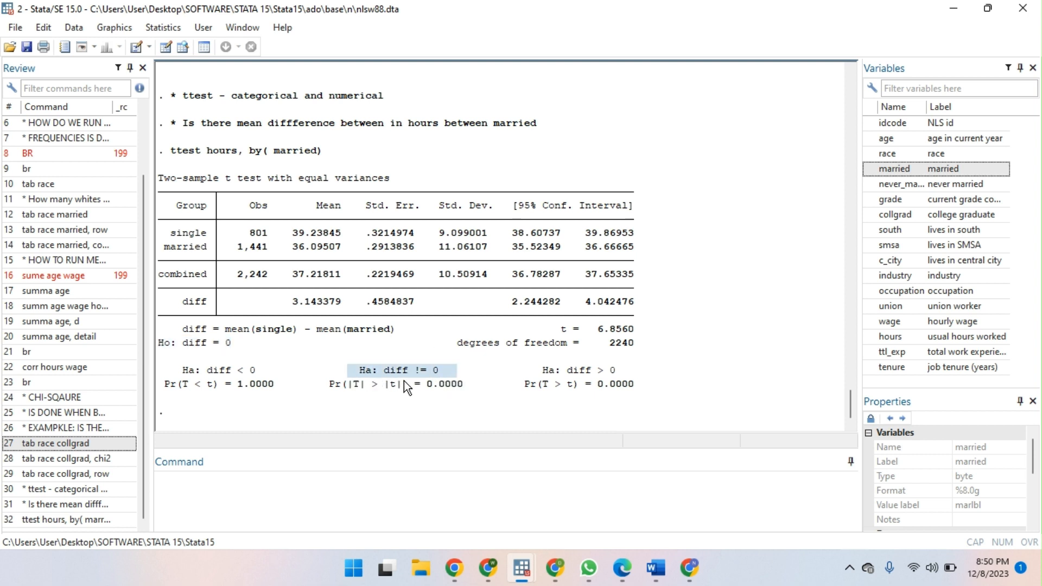
pyautogui.moveTo(462, 384); pyautogui.dragTo(449, 385)
pyautogui.moveTo(348, 382)
pyautogui.mouseDown()
pyautogui.moveTo(344, 363)
pyautogui.moveTo(357, 382)
pyautogui.mouseUp()
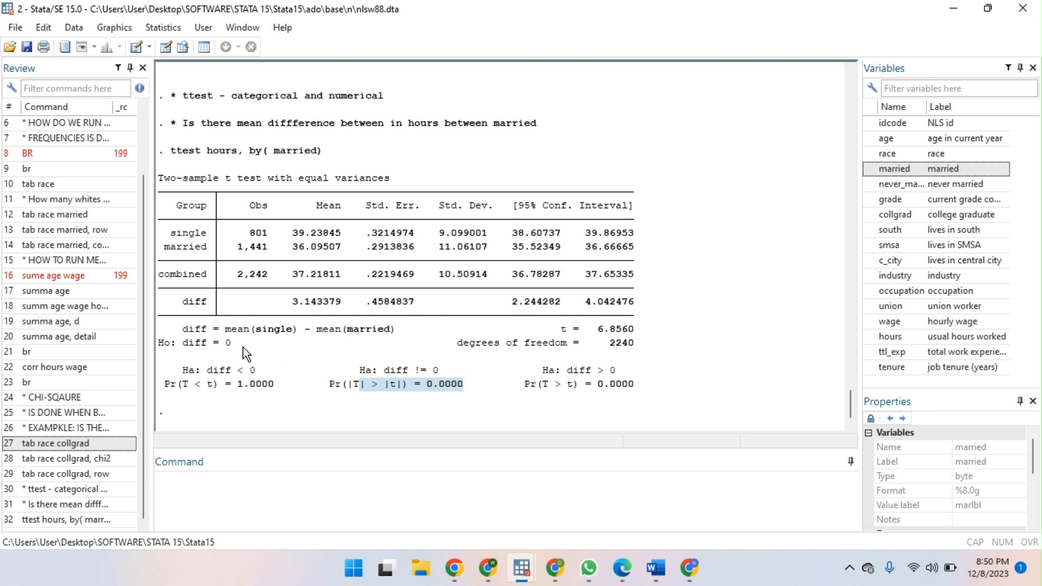
pyautogui.moveTo(243, 348); pyautogui.dragTo(201, 347)
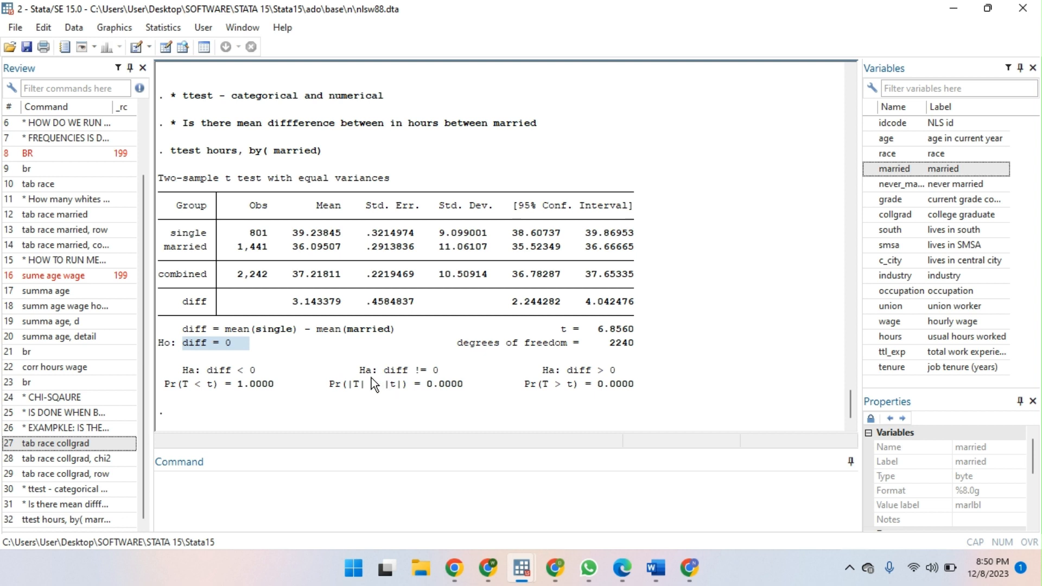
pyautogui.moveTo(433, 369)
pyautogui.mouseDown()
pyautogui.moveTo(440, 330)
pyautogui.moveTo(436, 370)
pyautogui.mouseUp()
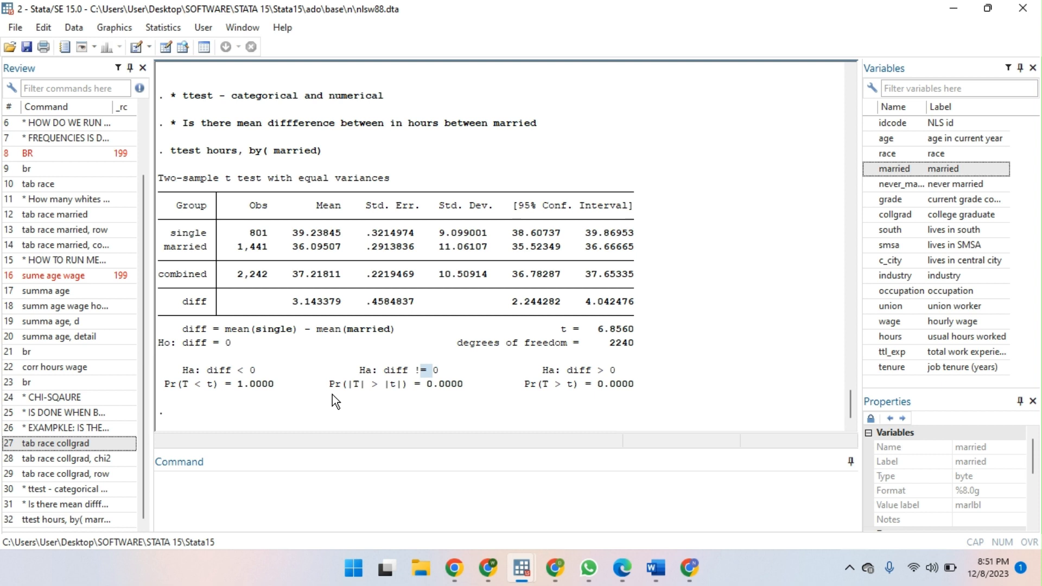
# Enter the comment "* regression" in the results log.
pyautogui.click(239, 485)
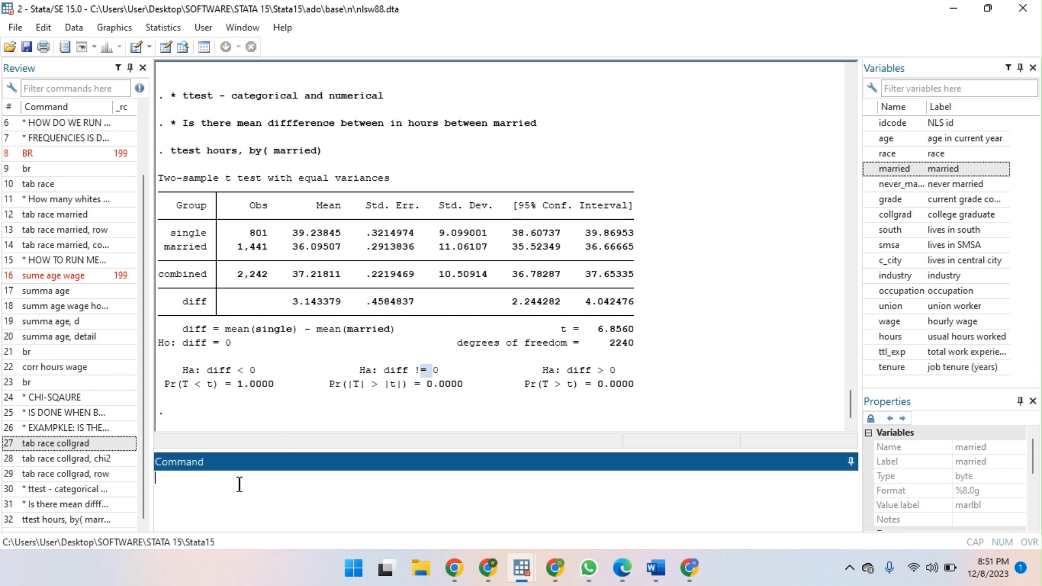
pyautogui.write('* regression')
pyautogui.press('Return')
# Regress wage on hours, ttl_exp, tenure, occupation and collgrad with "regress wage hours ttl_exp tenure occupation collgrad".
pyautogui.write('re')
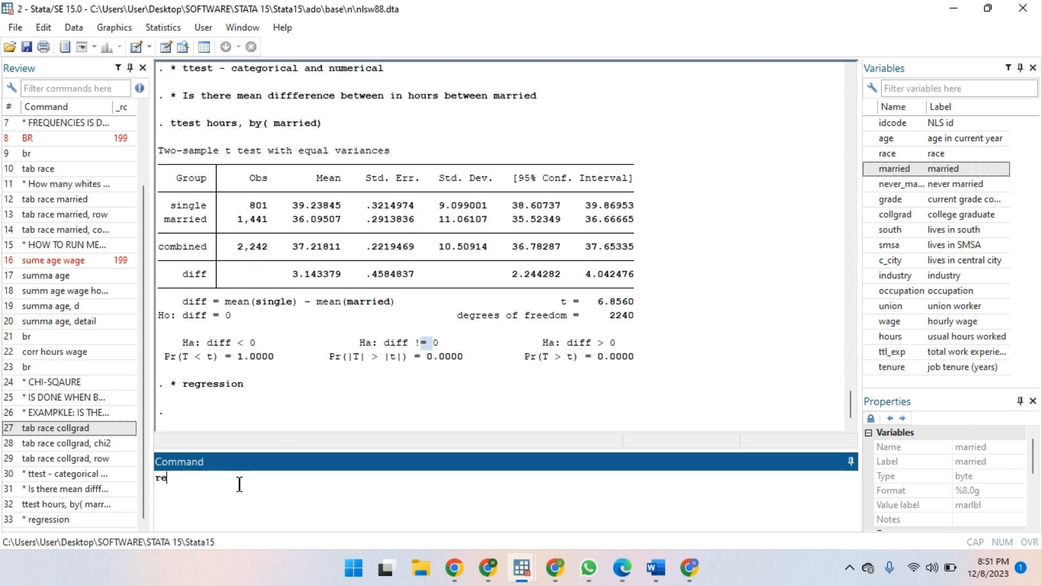
pyautogui.write('gress')
pyautogui.click(868, 322)
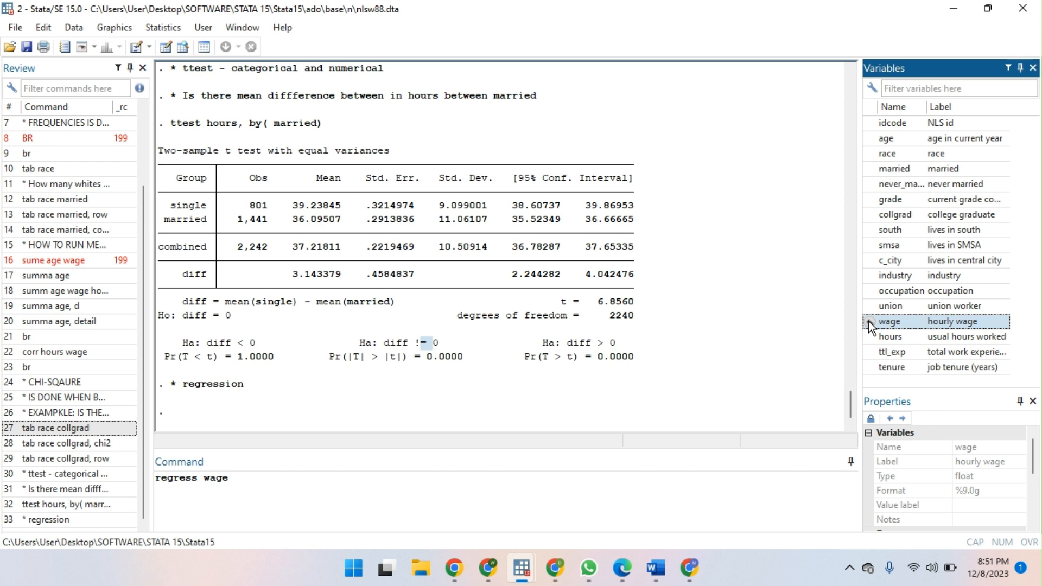
pyautogui.click(219, 479)
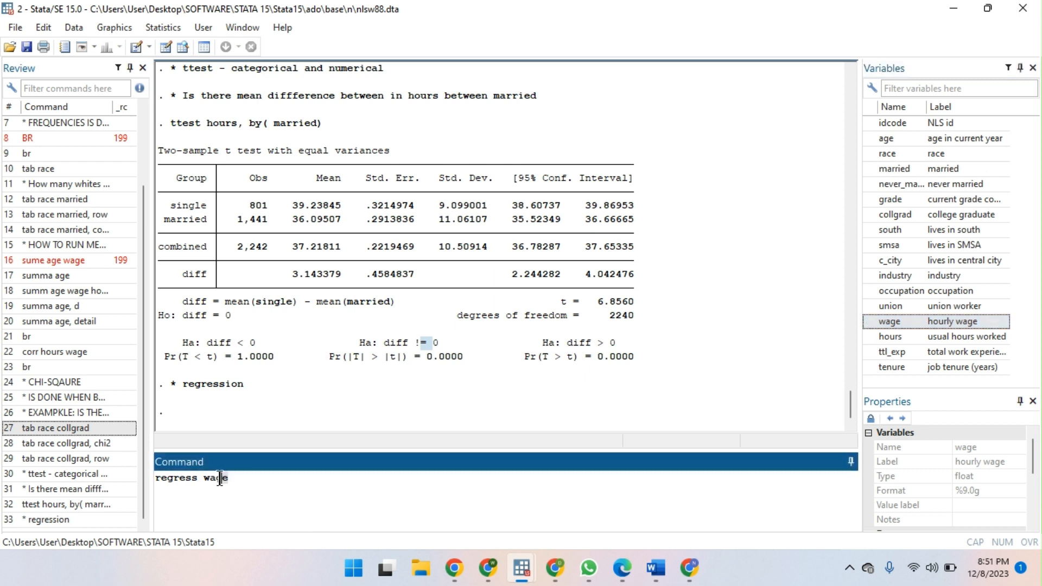
pyautogui.doubleClick(219, 479)
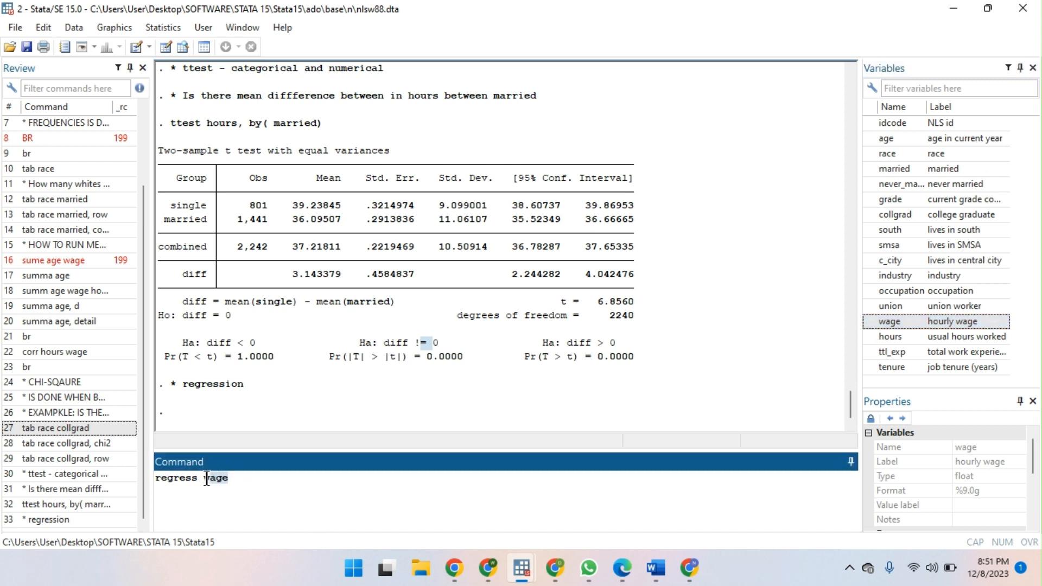
pyautogui.doubleClick(870, 337)
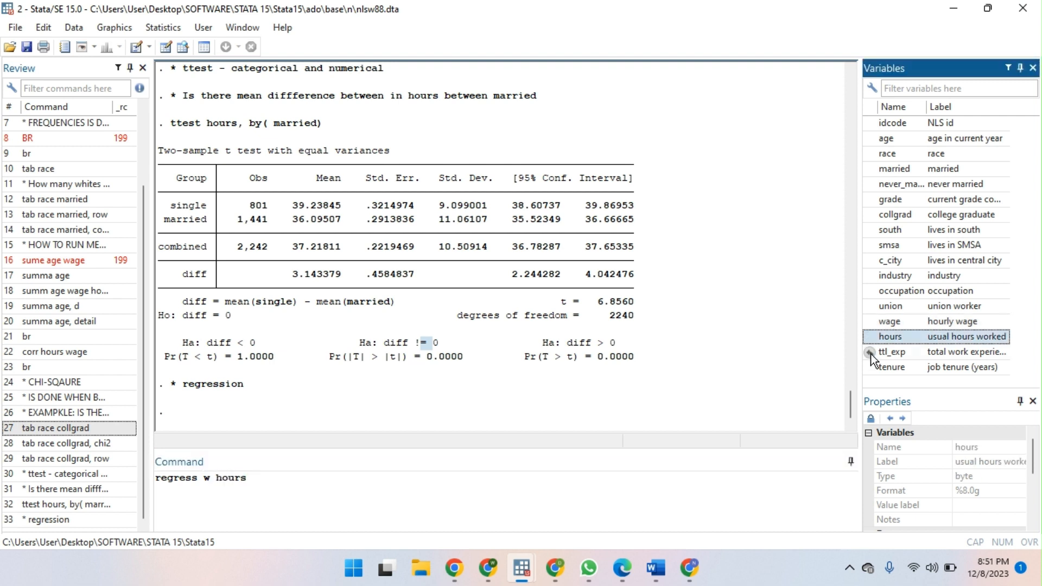
pyautogui.doubleClick(870, 354)
pyautogui.doubleClick(871, 367)
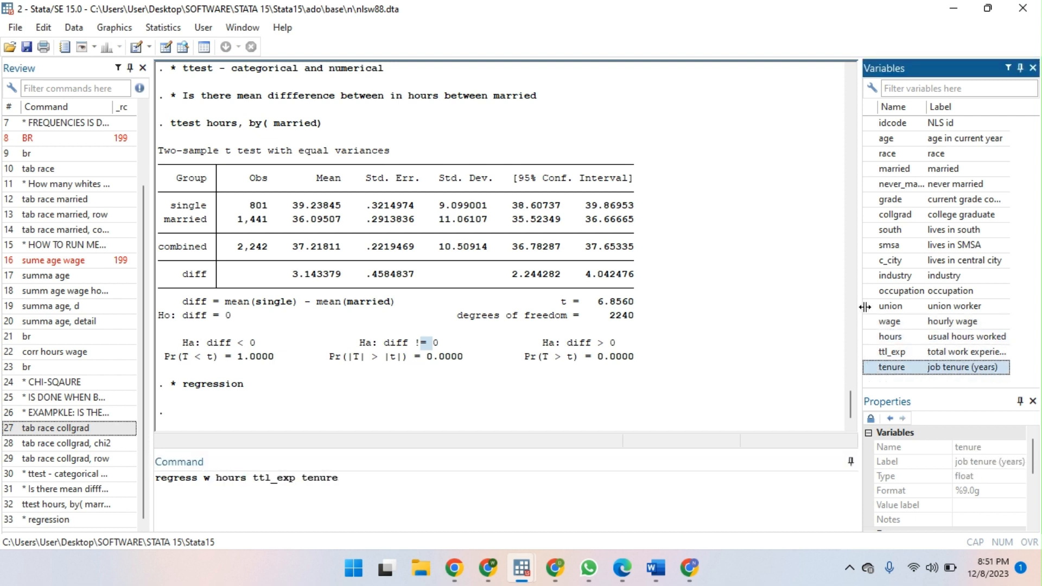
pyautogui.doubleClick(871, 292)
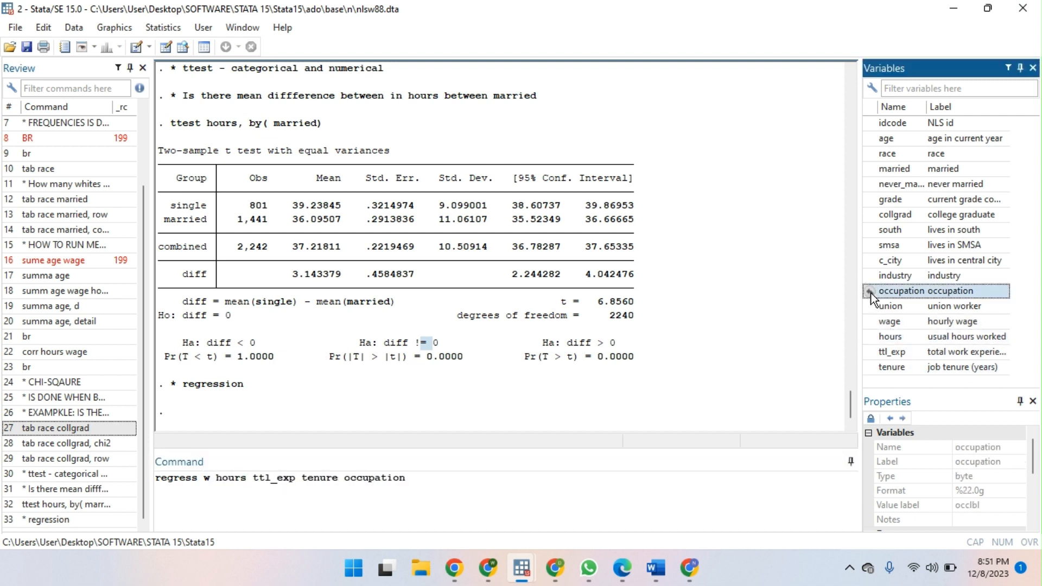
pyautogui.doubleClick(872, 216)
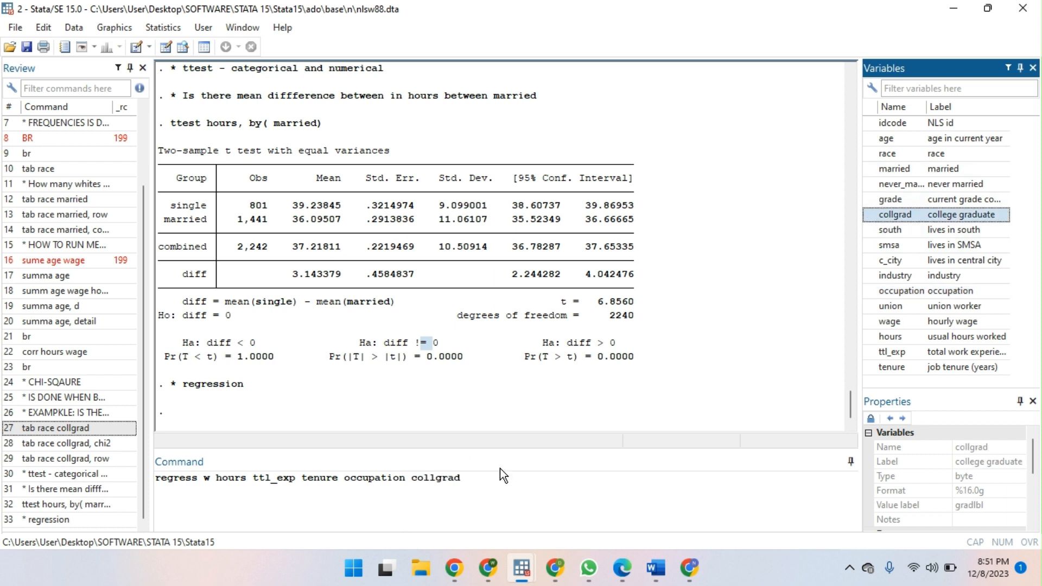
pyautogui.click(212, 479)
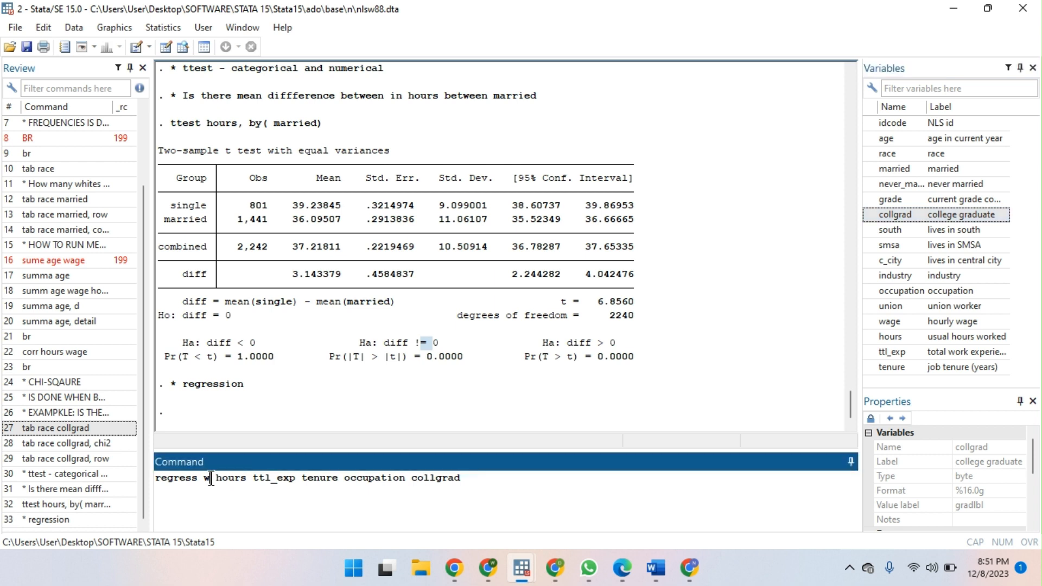
pyautogui.write('age')
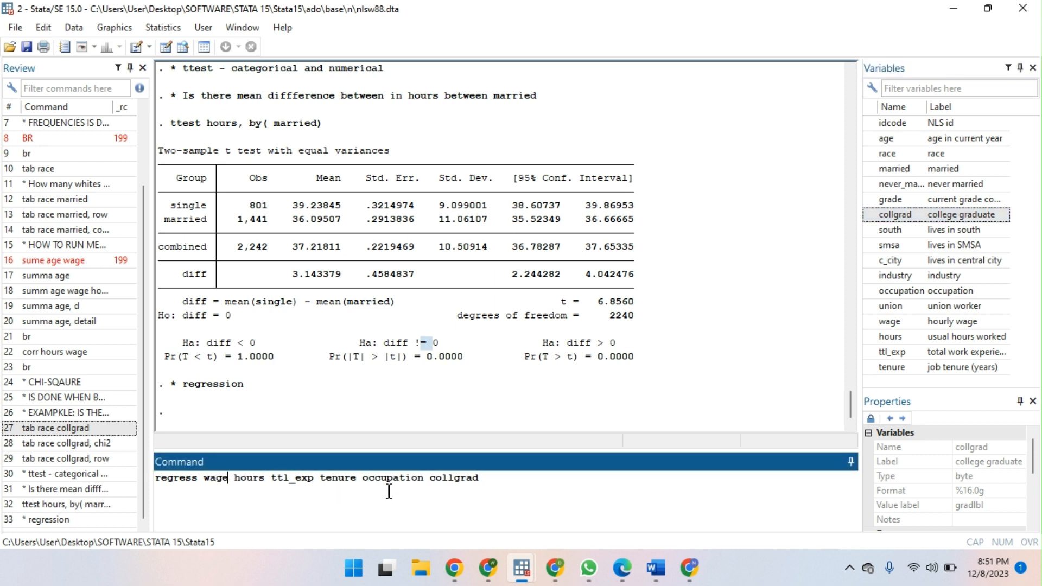
pyautogui.moveTo(235, 478); pyautogui.dragTo(509, 490)
pyautogui.press('Return')
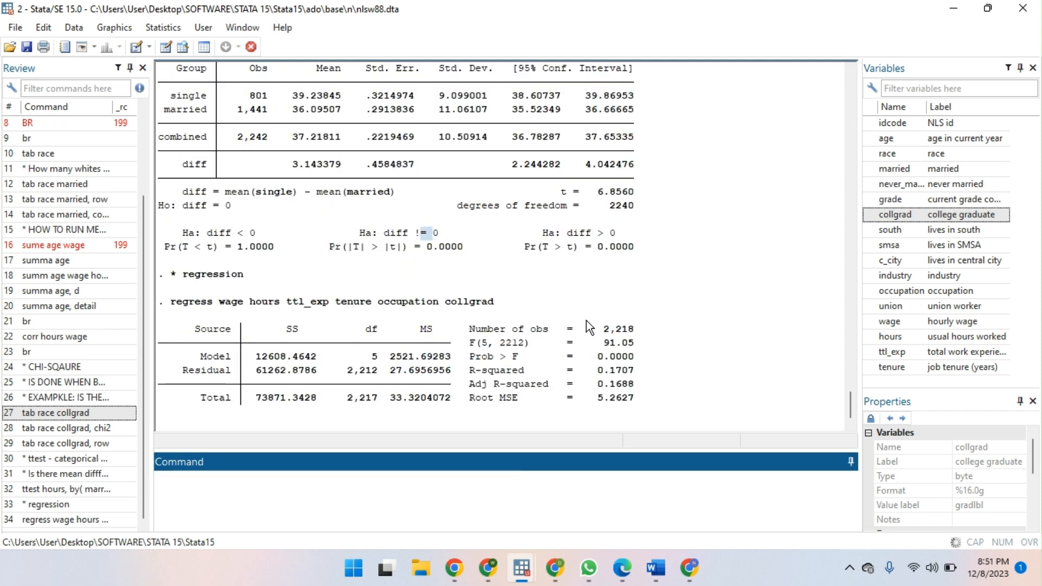
# Examine the regression output's summary section, highlighting the number of observations, R-squared and Prob > F.
pyautogui.scroll(1, 452, 224)
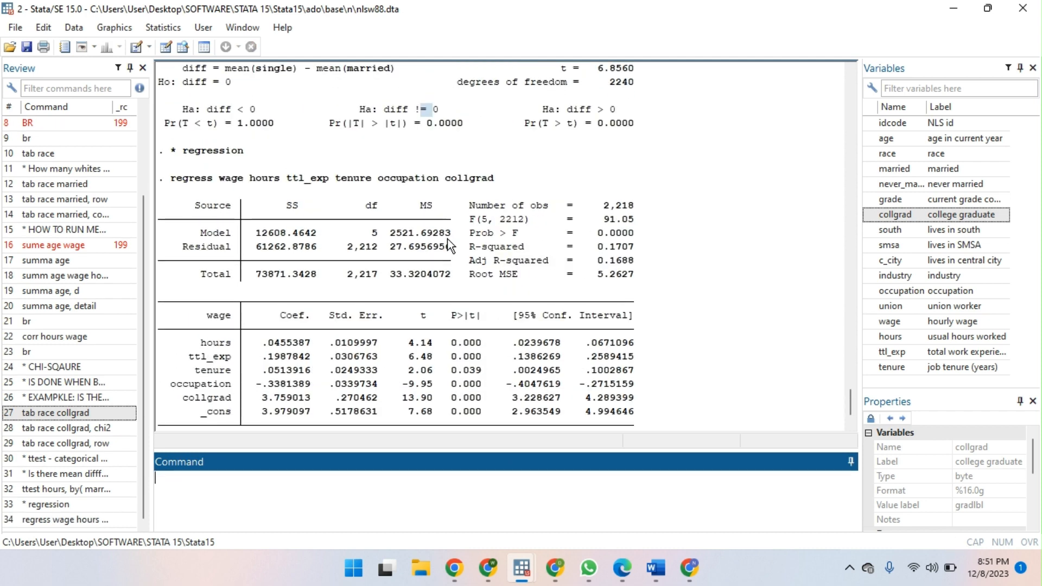
pyautogui.moveTo(214, 202); pyautogui.dragTo(349, 195)
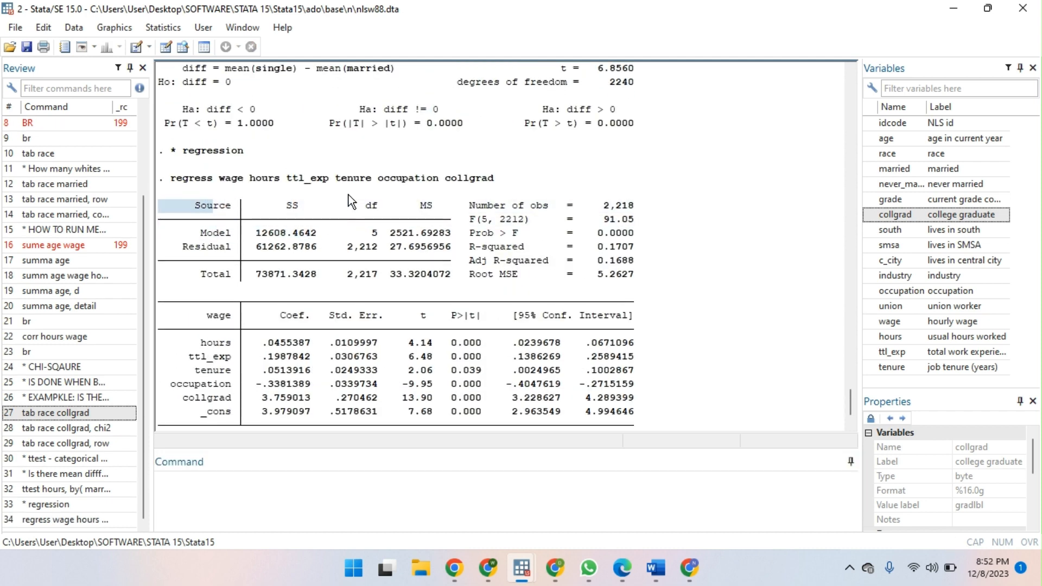
pyautogui.moveTo(470, 206); pyautogui.dragTo(525, 199)
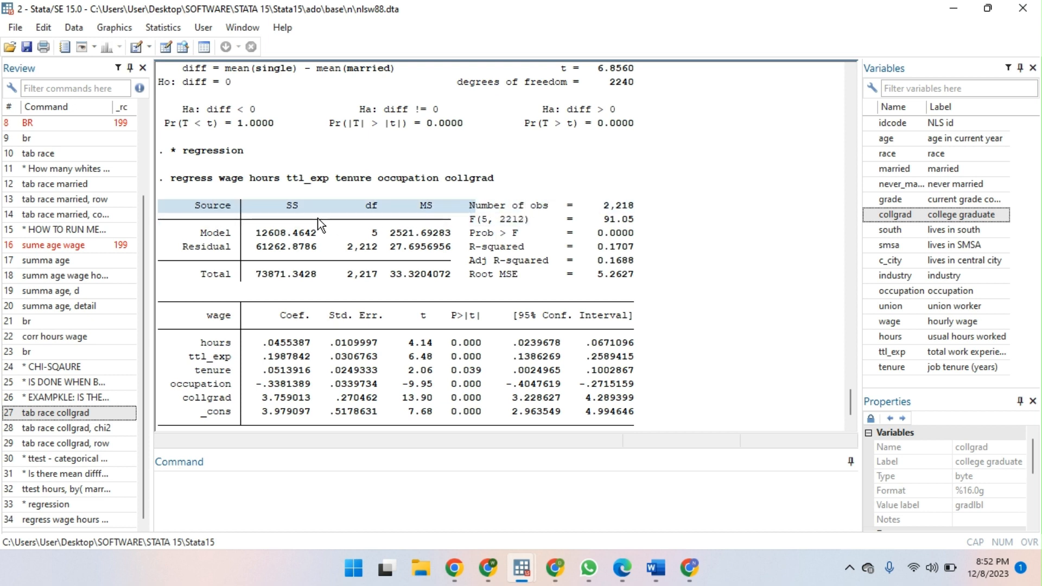
pyautogui.click(282, 217)
pyautogui.moveTo(196, 318); pyautogui.dragTo(634, 418)
pyautogui.scroll(-1, 633, 417)
pyautogui.moveTo(464, 164); pyautogui.dragTo(506, 164)
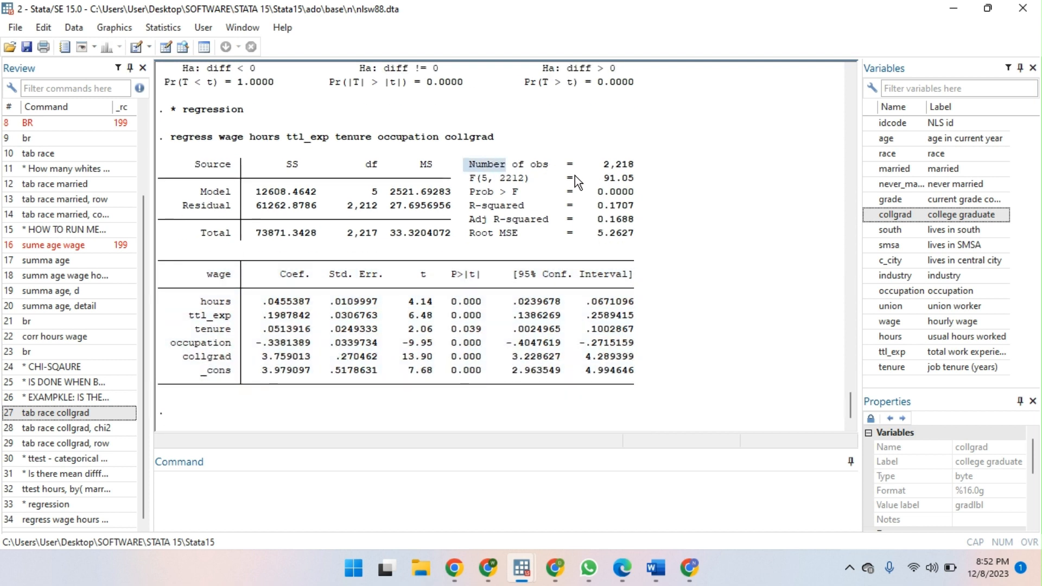
pyautogui.moveTo(634, 234); pyautogui.dragTo(625, 207)
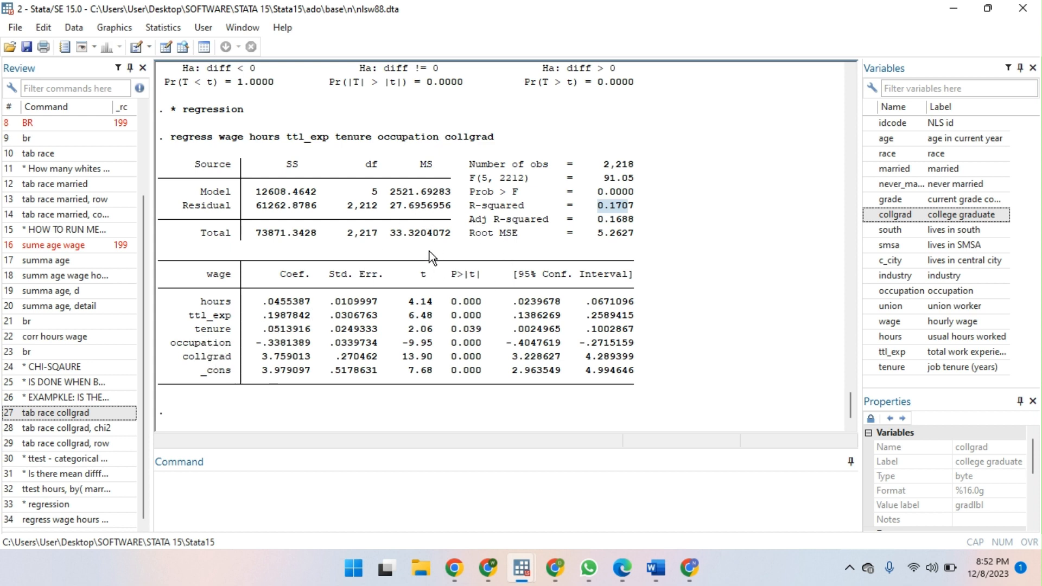
pyautogui.moveTo(591, 191); pyautogui.dragTo(624, 193)
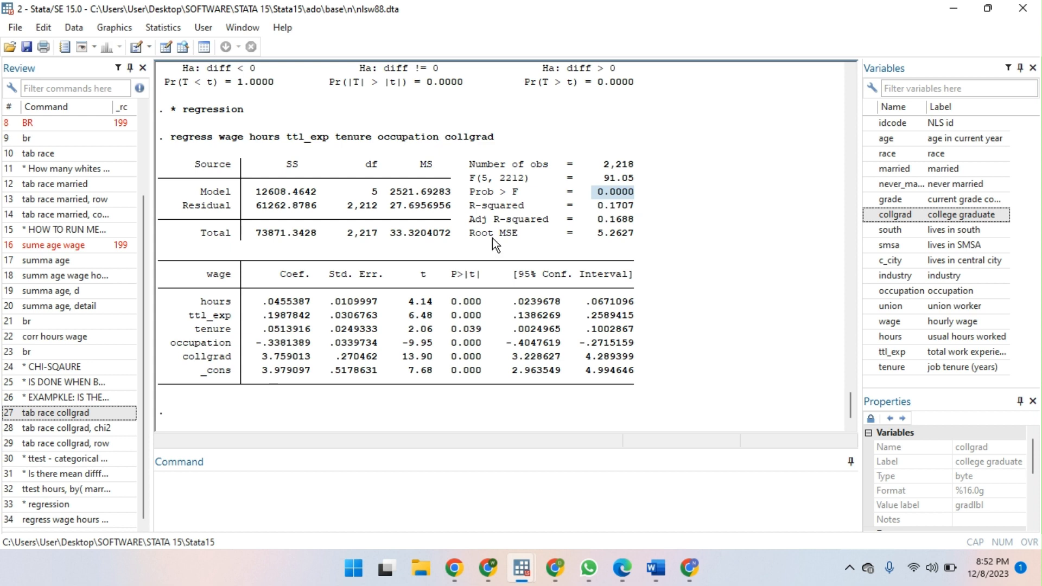
# Highlight the p-values, predictor names, constant and coefficients in the regression table, including the occupation coefficient.
pyautogui.moveTo(452, 302); pyautogui.dragTo(478, 362)
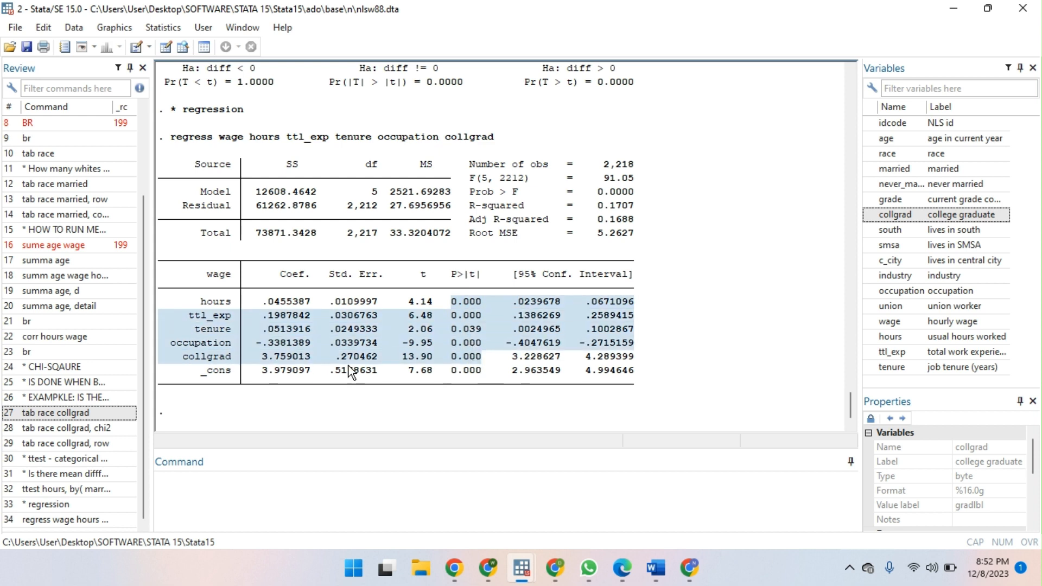
pyautogui.moveTo(195, 301); pyautogui.dragTo(231, 367)
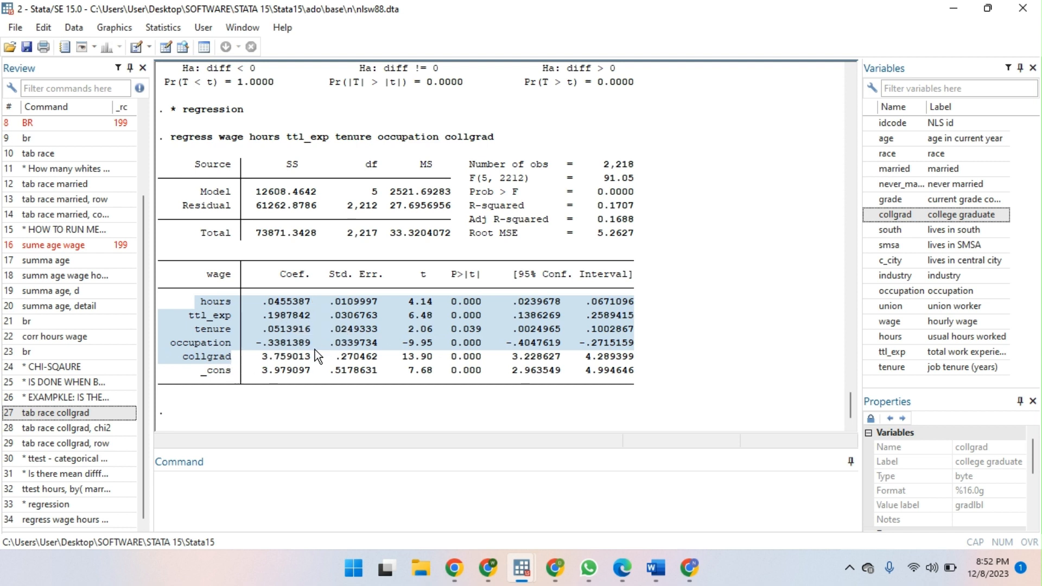
pyautogui.moveTo(260, 370); pyautogui.dragTo(305, 370)
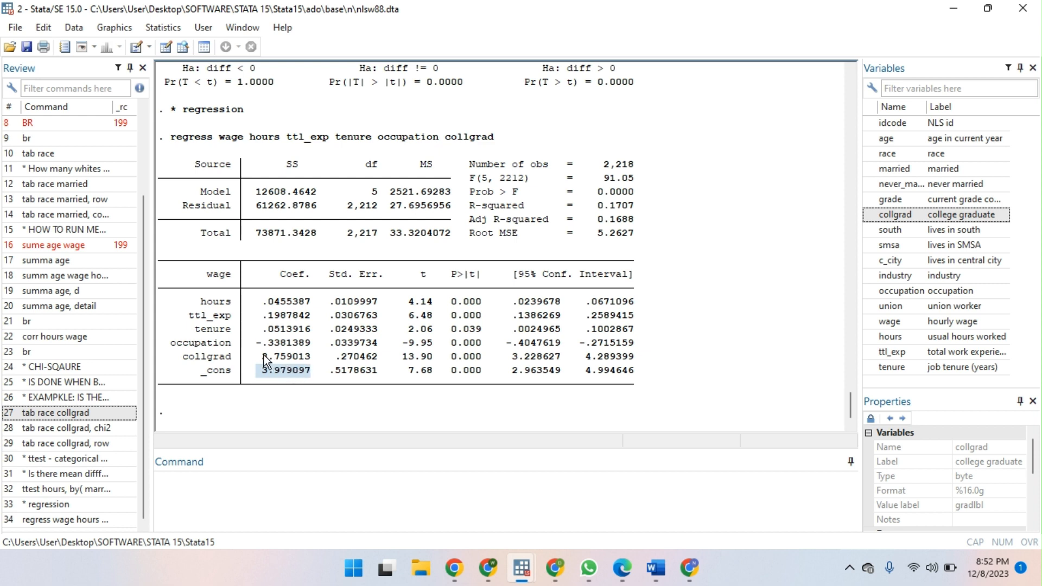
pyautogui.moveTo(262, 357); pyautogui.dragTo(284, 310)
pyautogui.click(278, 303)
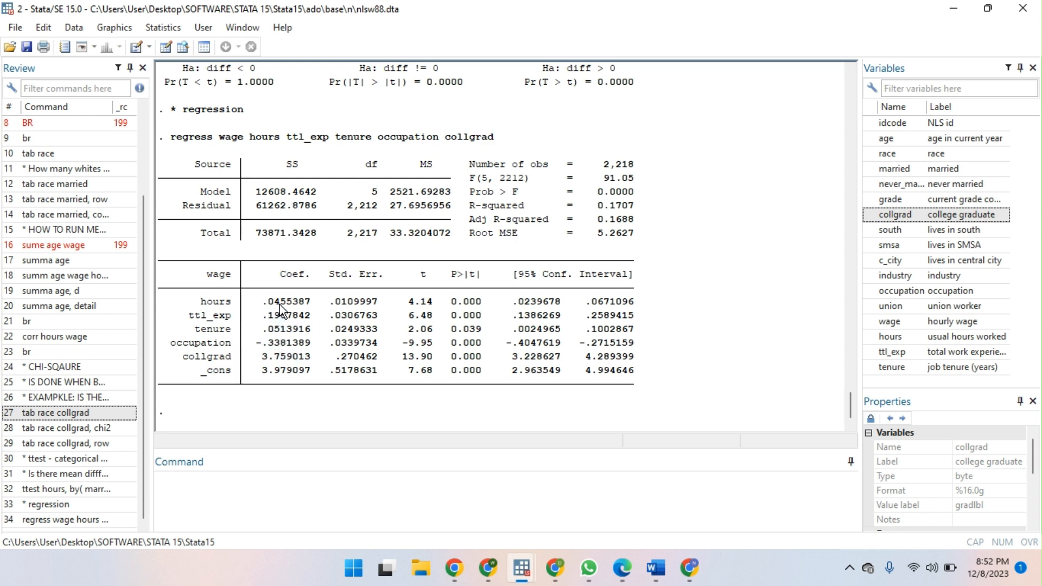
pyautogui.moveTo(172, 343); pyautogui.dragTo(312, 347)
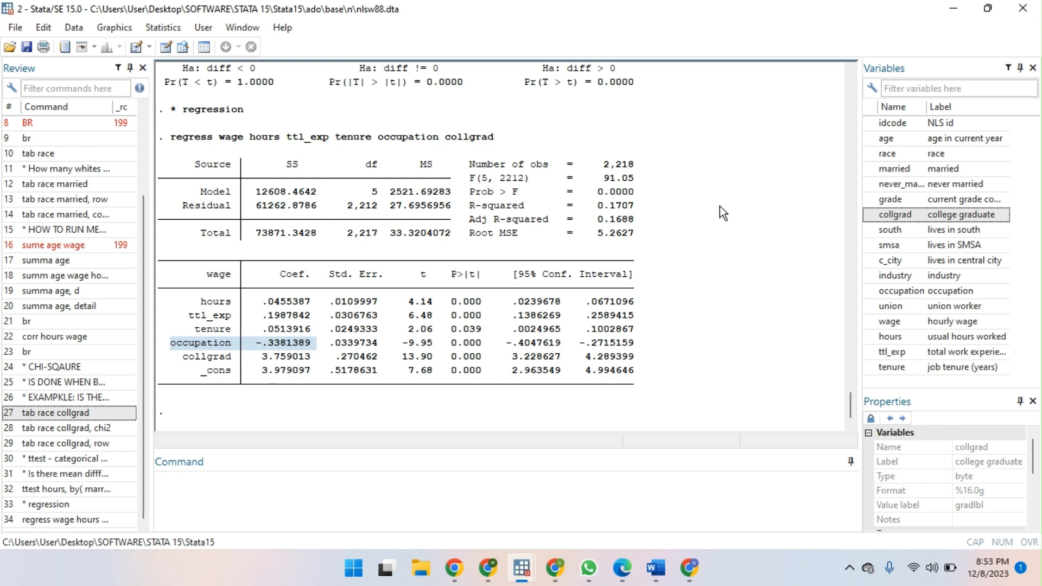
# Cut the failed "sume age wage" command from the command history and decline replacing the existing nlsw88.dta file.
pyautogui.scroll(1, 720, 206)
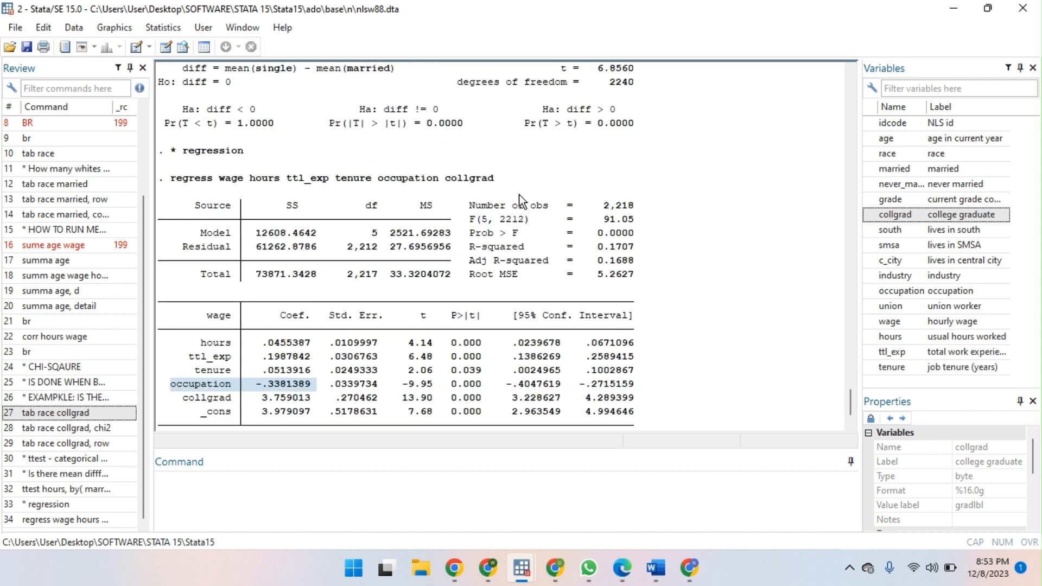
pyautogui.click(70, 247)
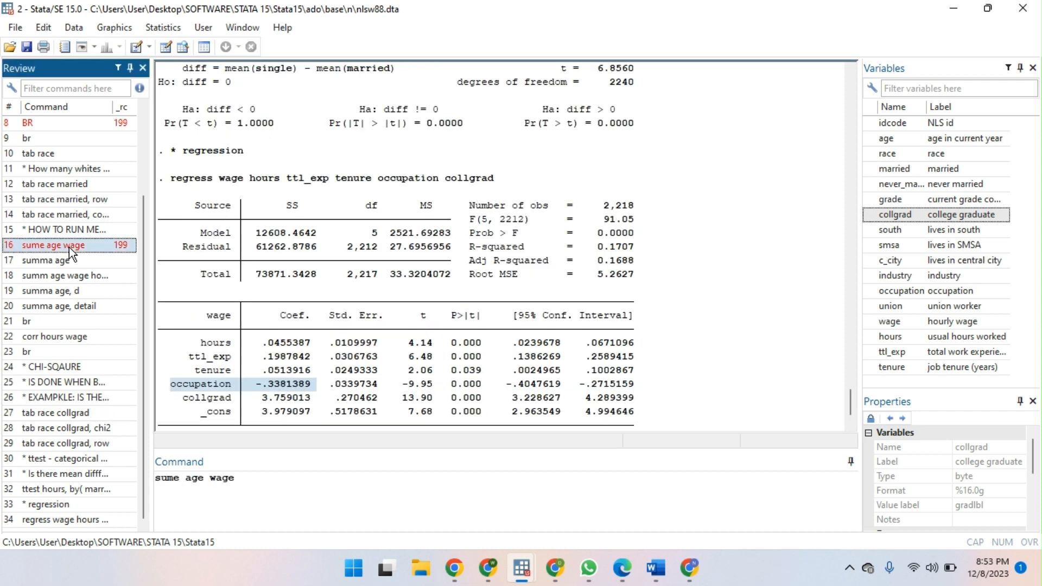
pyautogui.rightClick(69, 247)
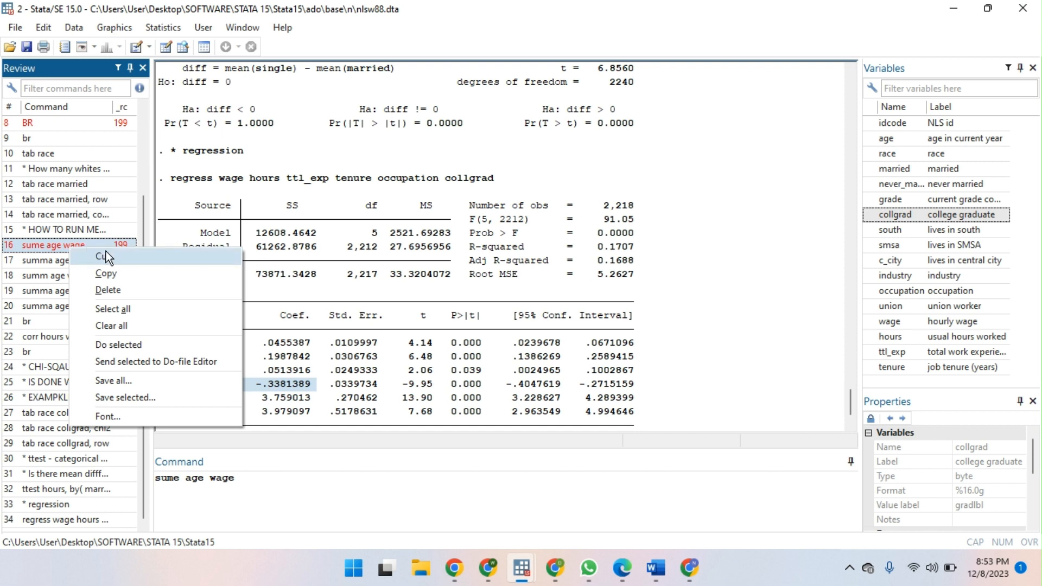
pyautogui.click(97, 256)
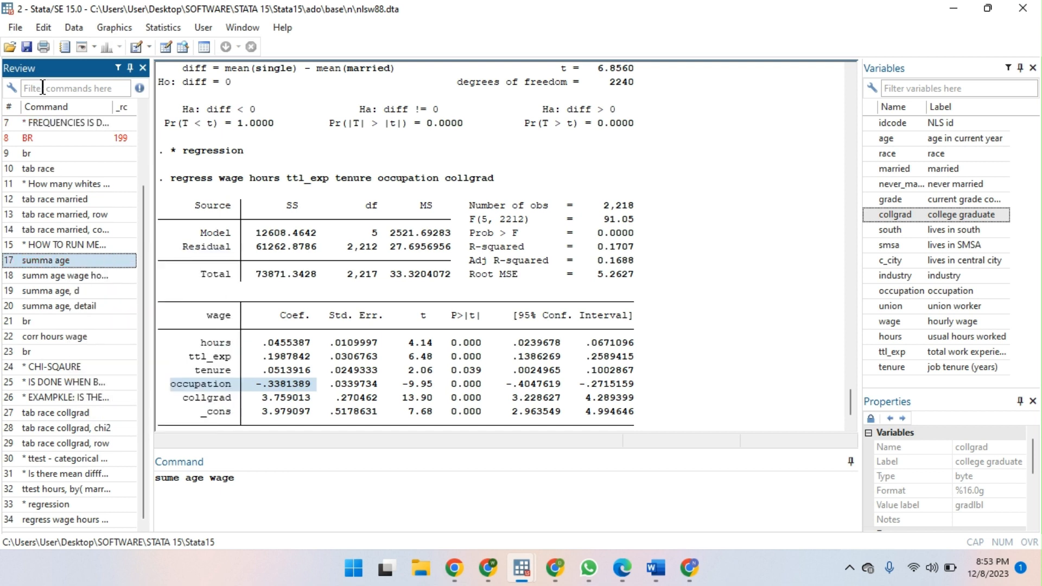
pyautogui.click(27, 47)
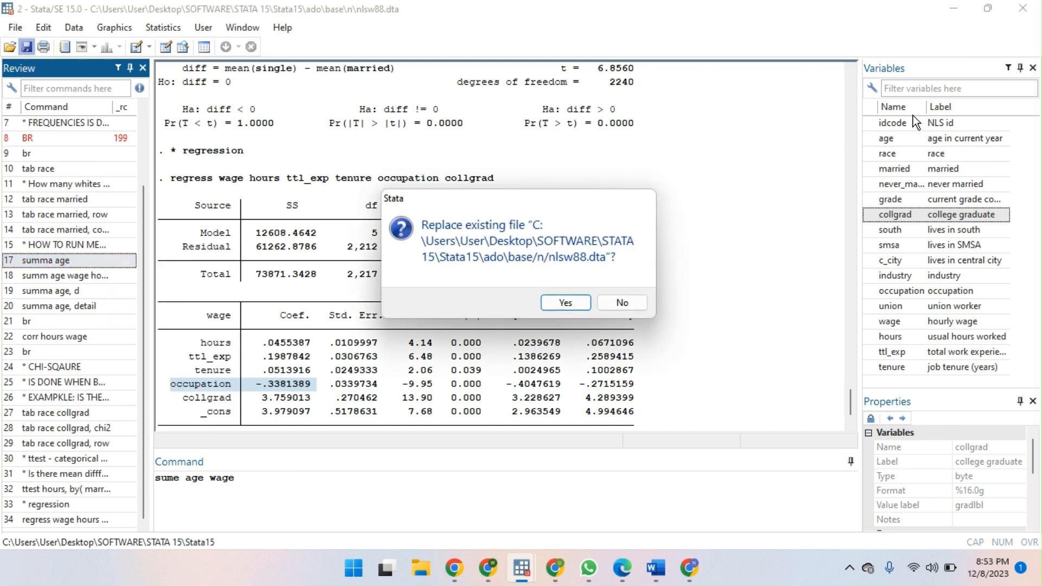
pyautogui.click(618, 303)
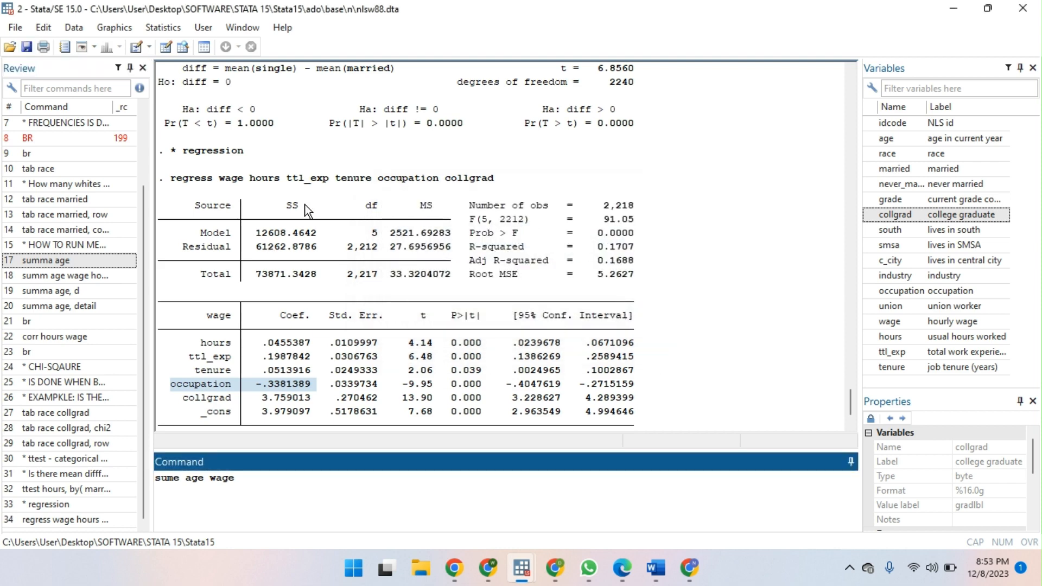
# Delete the failed "list 1" command from the command history.
pyautogui.scroll(5, 256, 158)
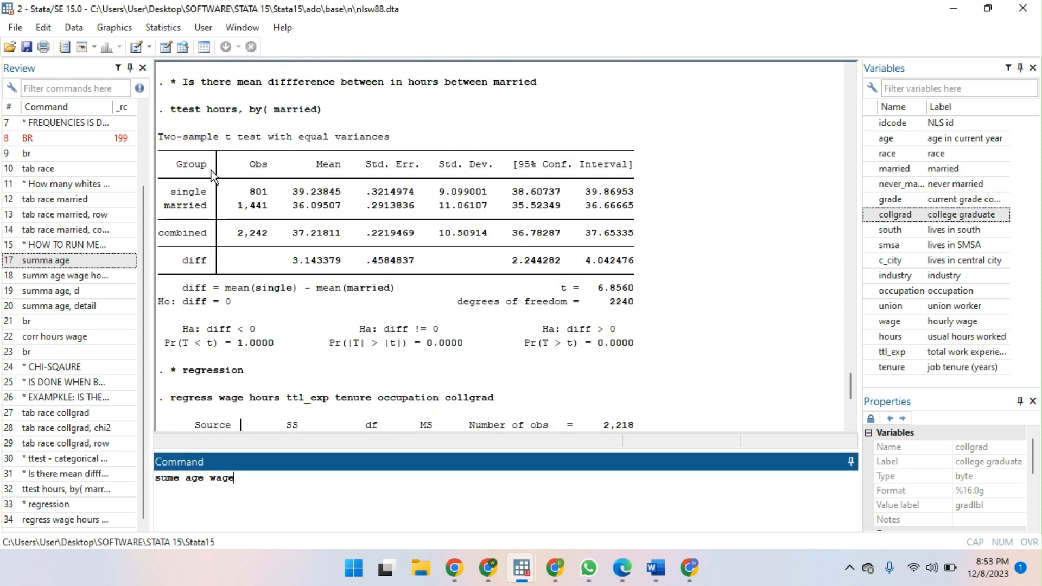
pyautogui.click(93, 139)
pyautogui.scroll(2, 95, 213)
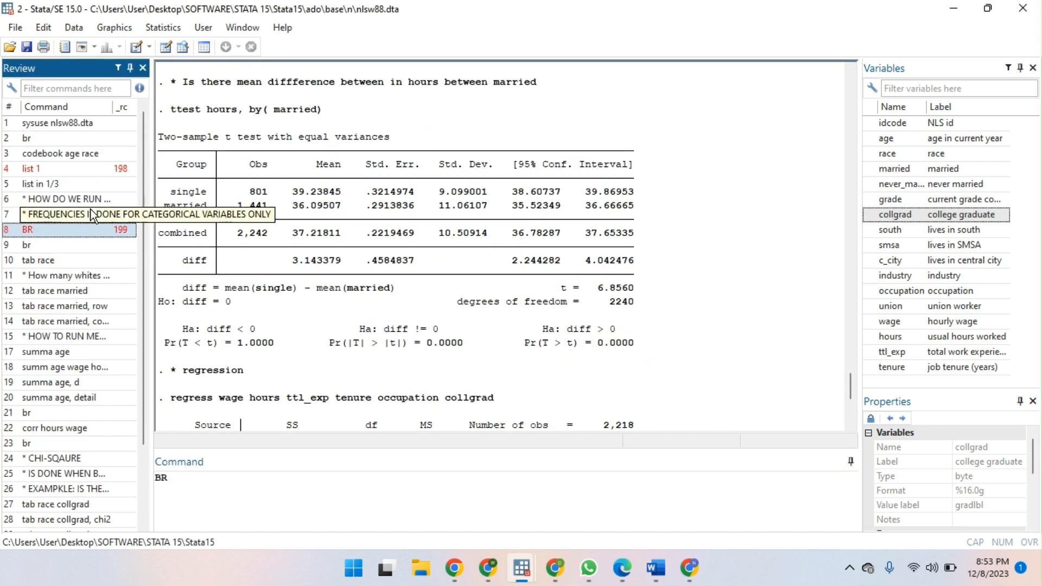
pyautogui.click(49, 173)
pyautogui.rightClick(48, 173)
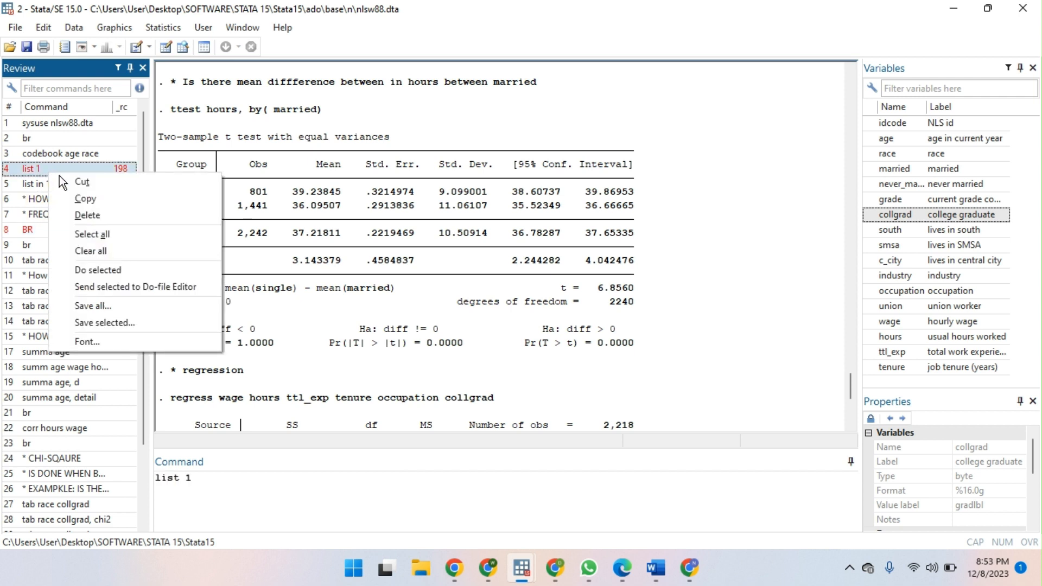
pyautogui.click(101, 214)
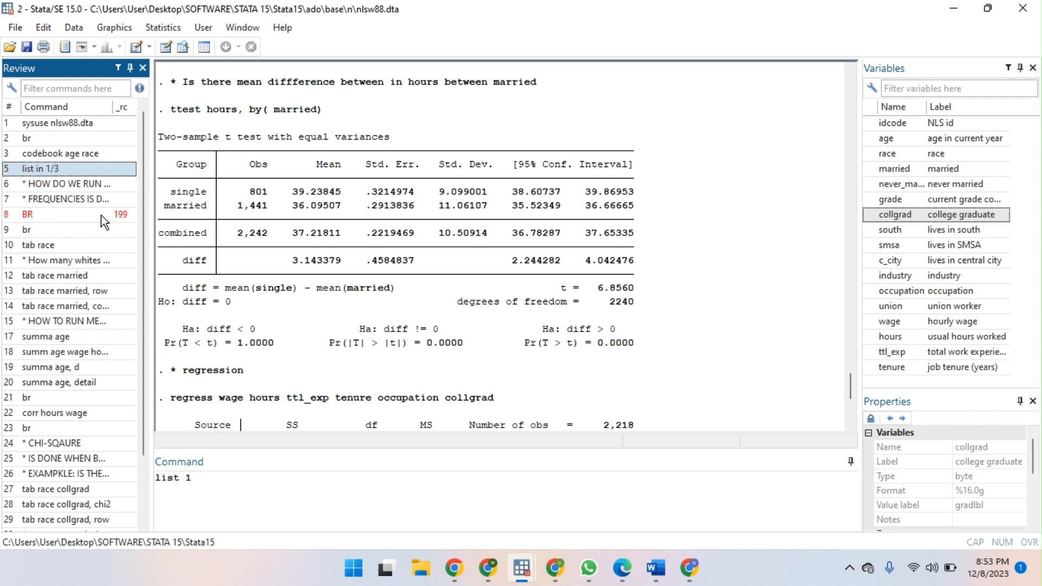
# Delete the failed uppercase "BR" command from the command history.
pyautogui.click(65, 212)
pyautogui.rightClick(65, 211)
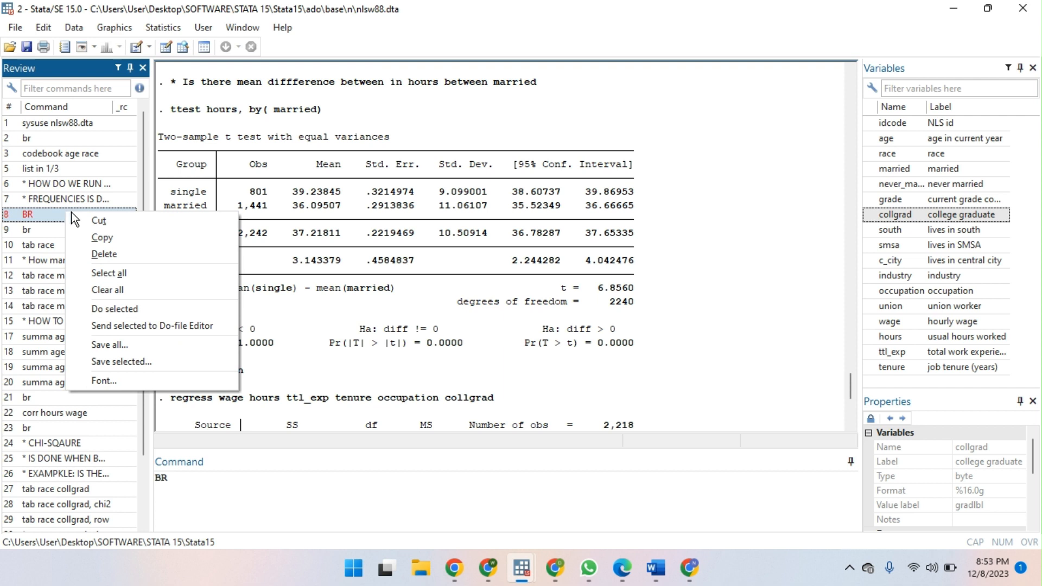
pyautogui.click(121, 256)
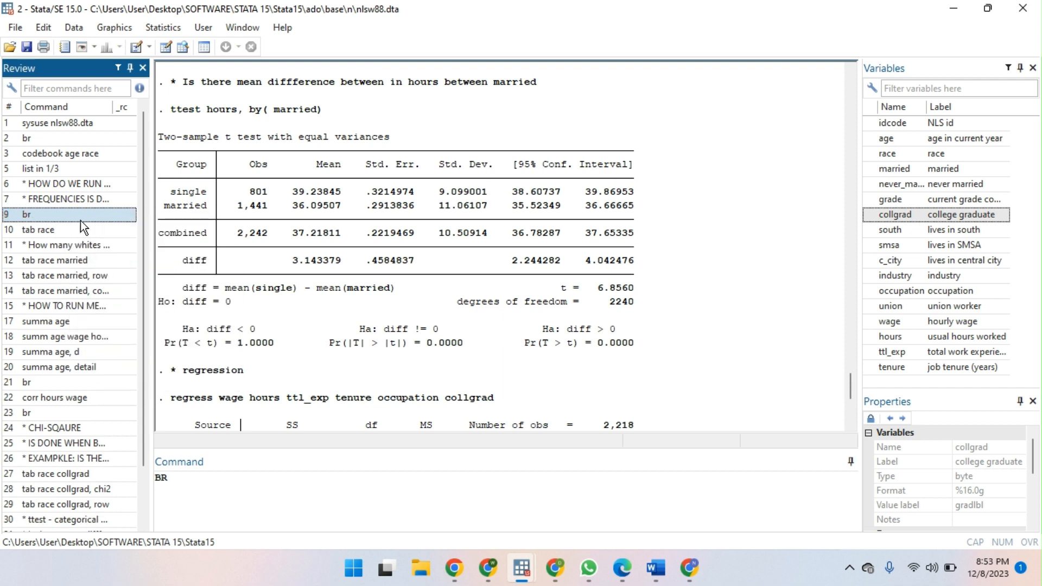
# Send all commands in the history to the Do-file Editor.
pyautogui.click(68, 160)
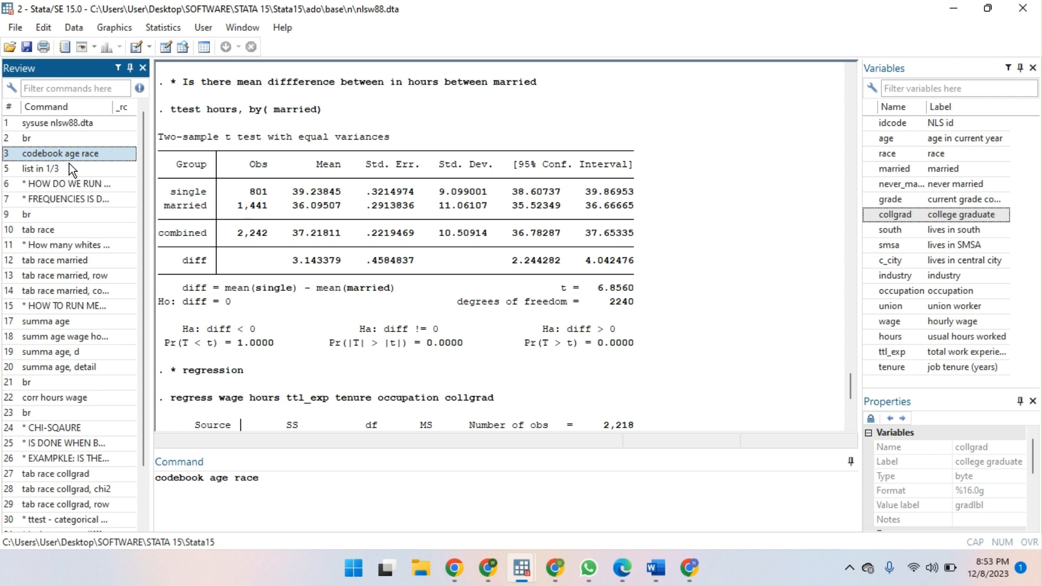
pyautogui.hotkey('ctrl', 'a')
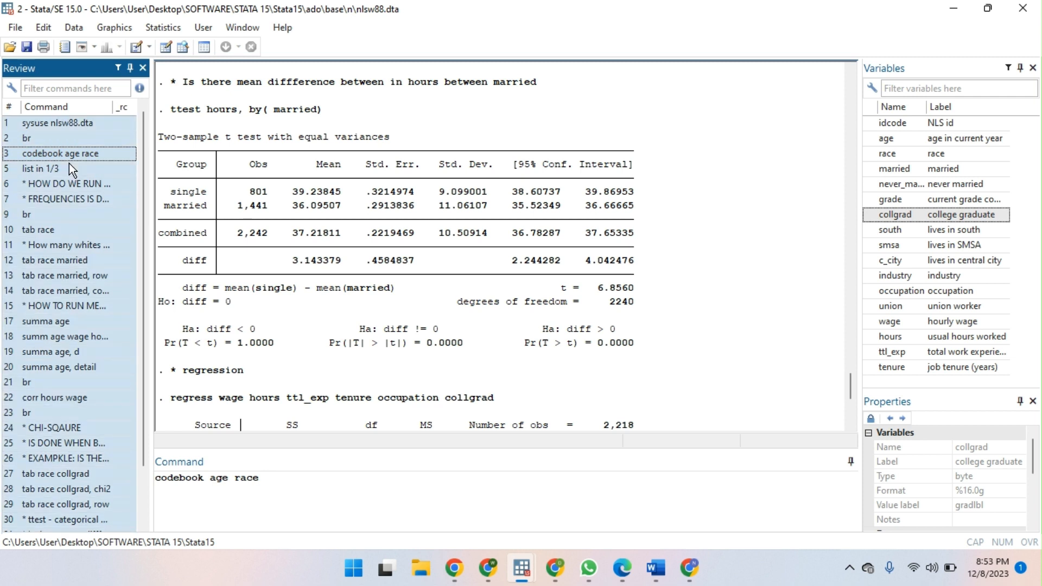
pyautogui.rightClick(69, 164)
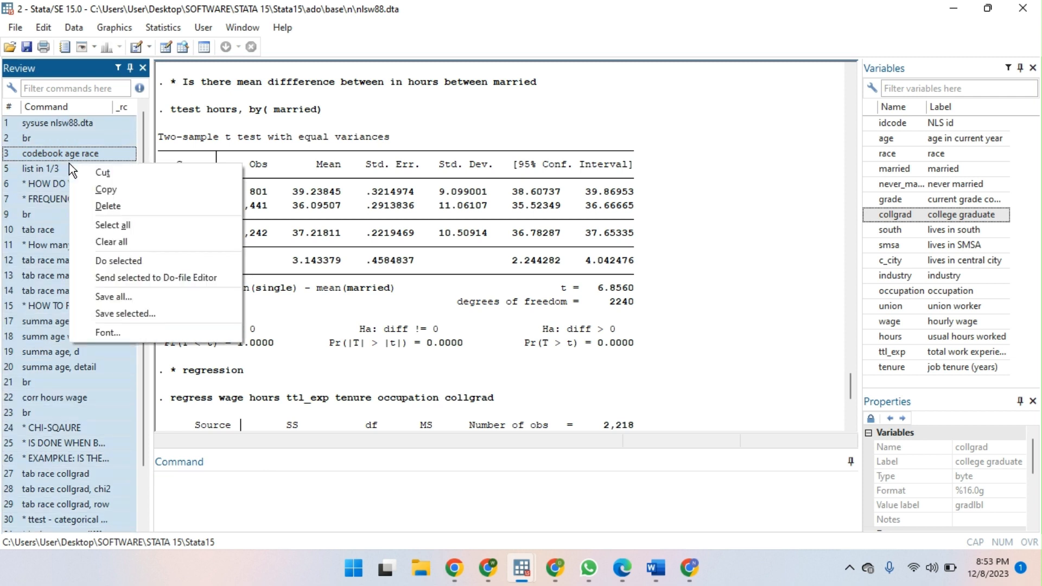
pyautogui.click(135, 278)
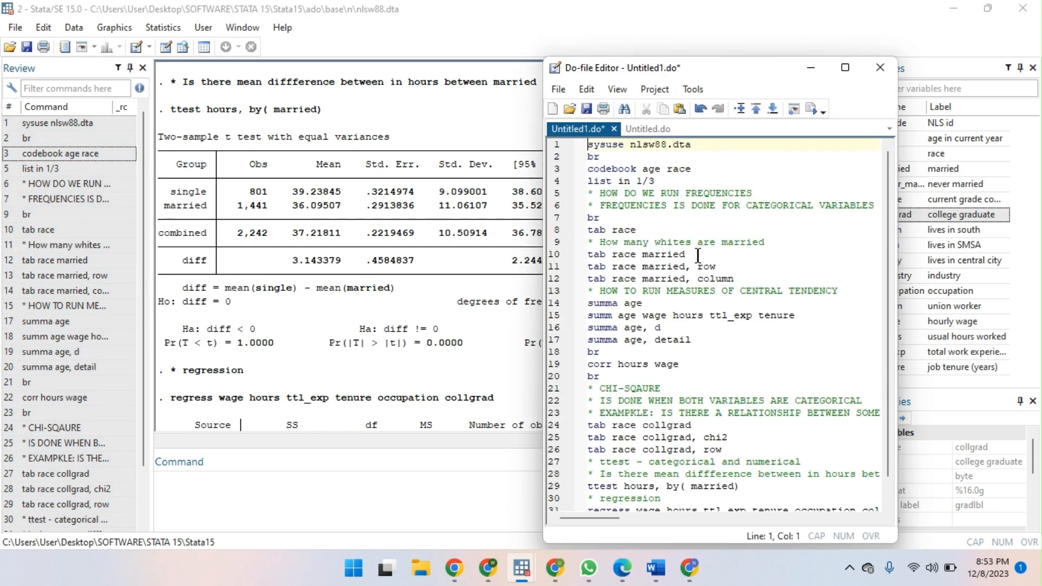
# Save the new do-file as "Last class on stata" in the project documents folder.
pyautogui.click(583, 106)
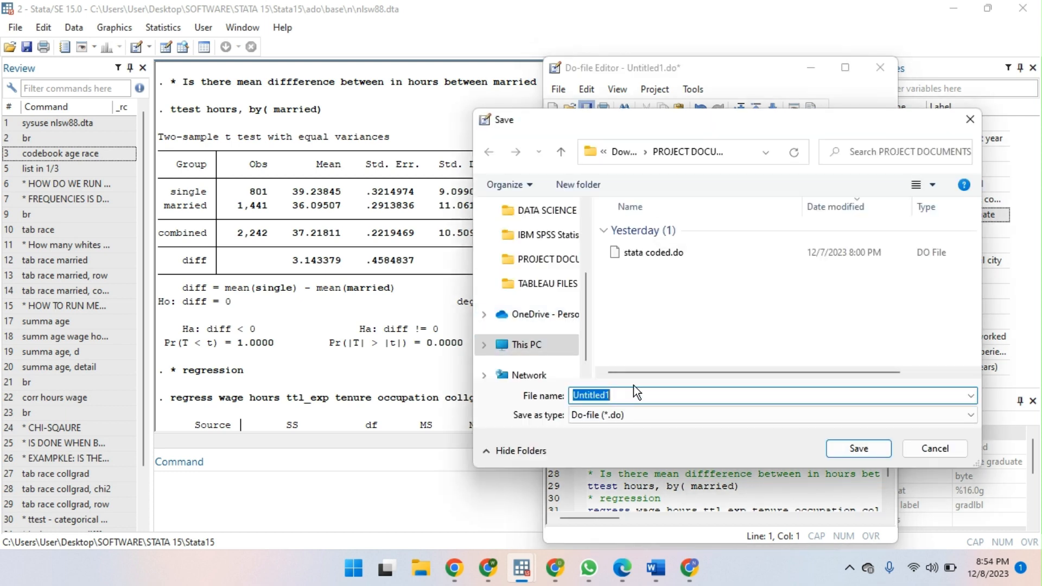
pyautogui.write('my se')
pyautogui.press('BackSpace')
pyautogui.press('BackSpace')
pyautogui.write('t')
pyautogui.press('BackSpace')
pyautogui.press('BackSpace')
pyautogui.press('BackSpace')
pyautogui.press('BackSpace')
pyautogui.write('L')
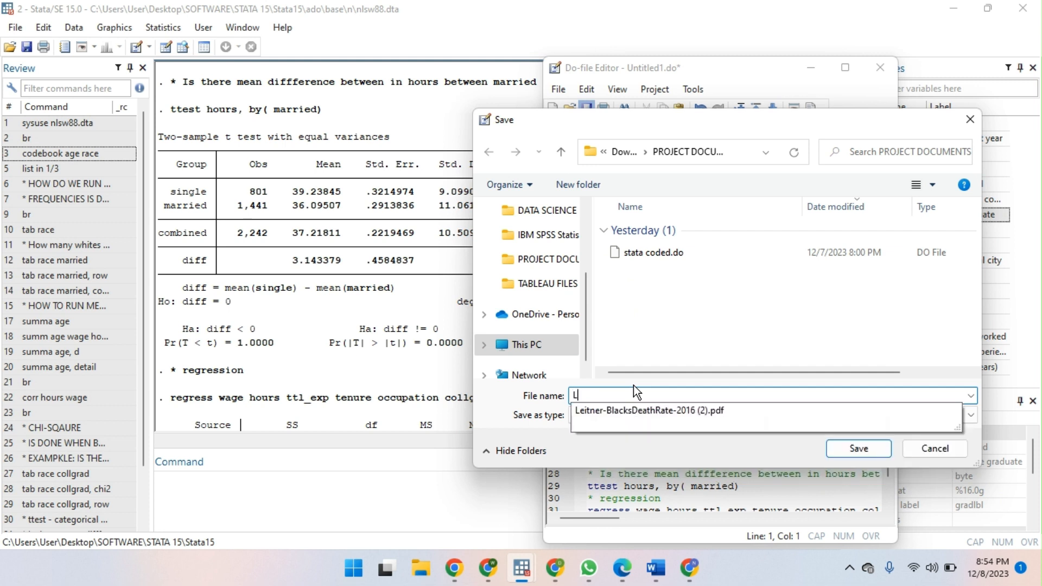
pyautogui.write('ast clas')
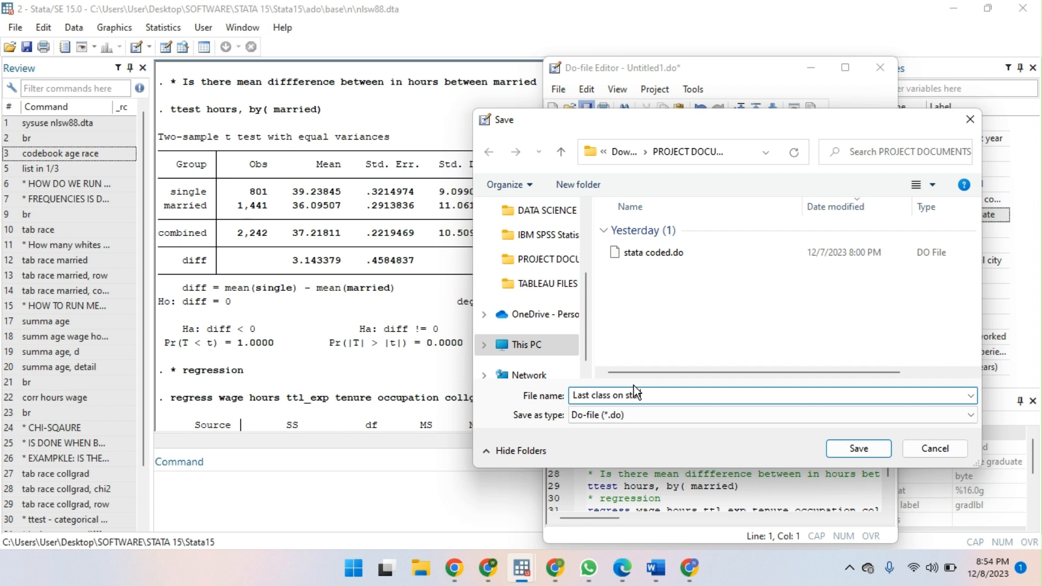
pyautogui.write('s on stata')
pyautogui.click(846, 451)
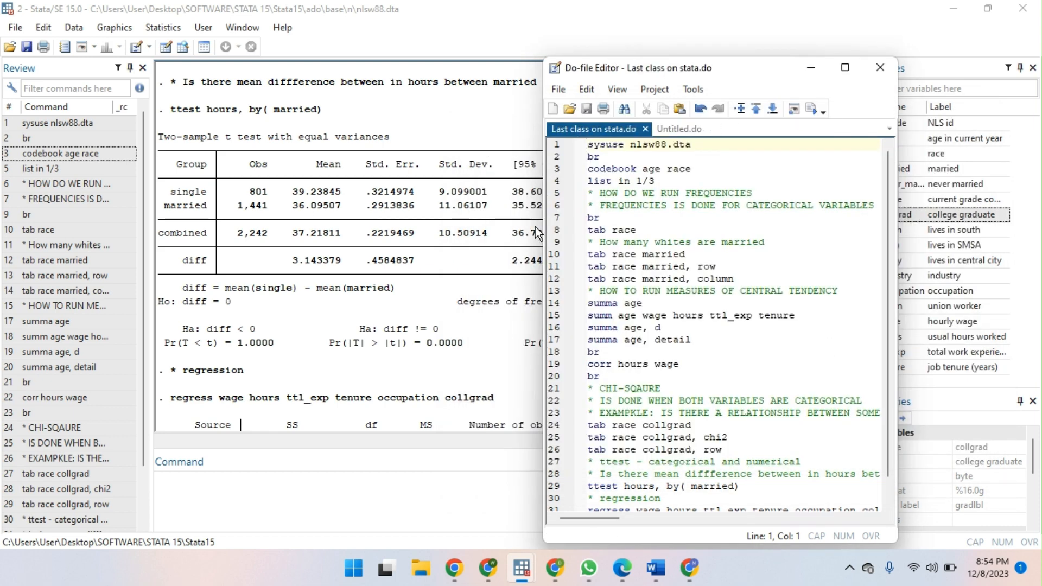
# Close the Do-file Editor and the Stata session holding the regression results.
pyautogui.scroll(-1, 627, 219)
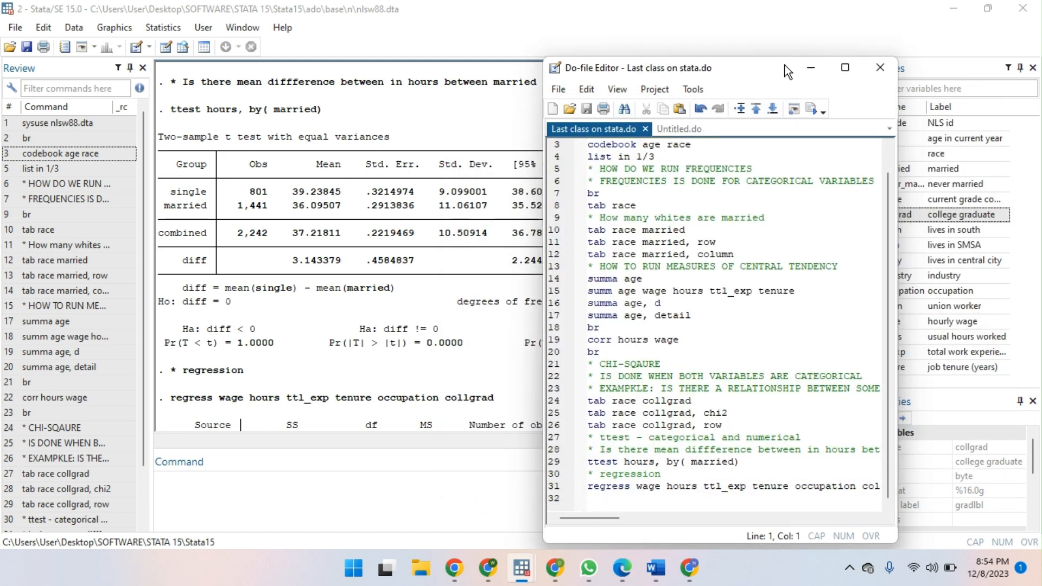
pyautogui.click(880, 68)
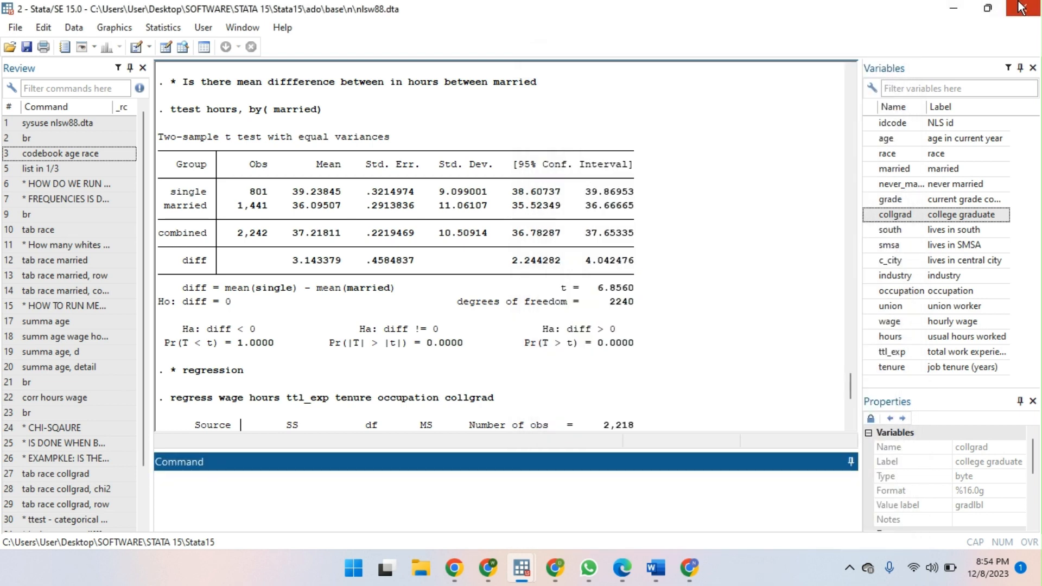
pyautogui.scroll(-5, 348, 244)
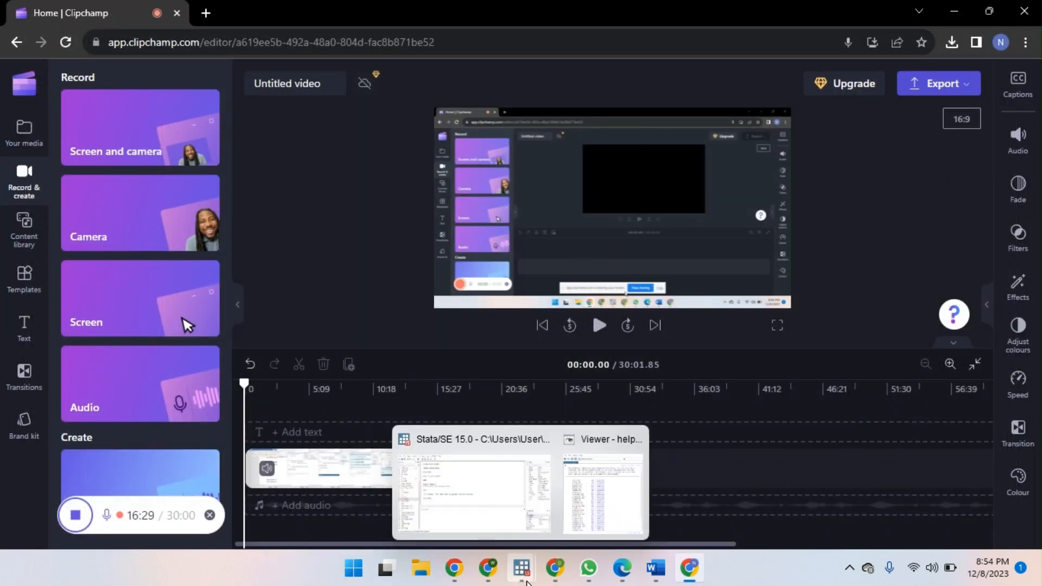
# Close all remaining Stata windows without saving the changed data.
pyautogui.rightClick(521, 578)
pyautogui.rightClick(520, 576)
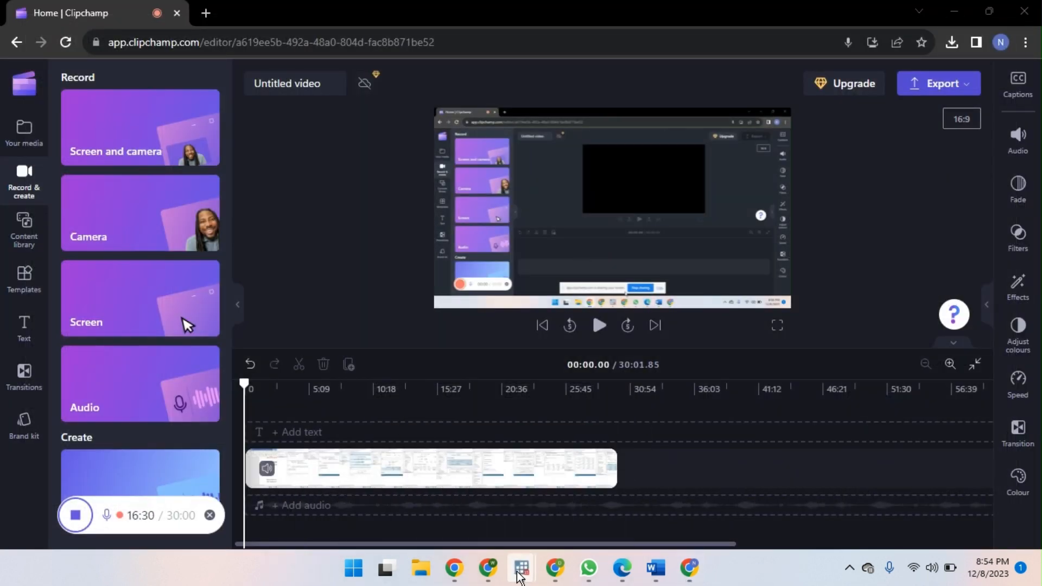
pyautogui.rightClick(520, 576)
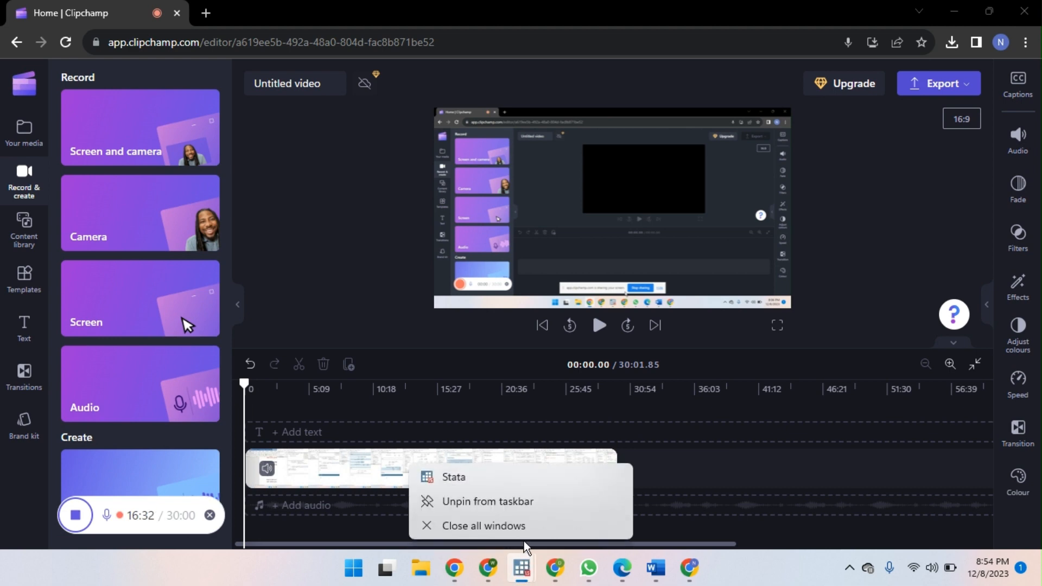
pyautogui.click(477, 526)
pyautogui.click(481, 483)
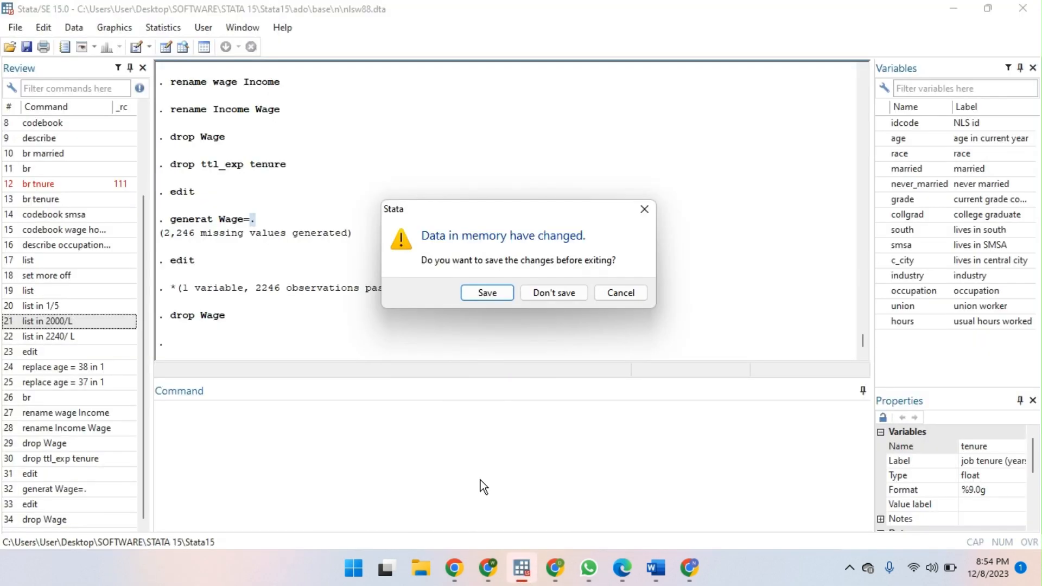
pyautogui.click(553, 292)
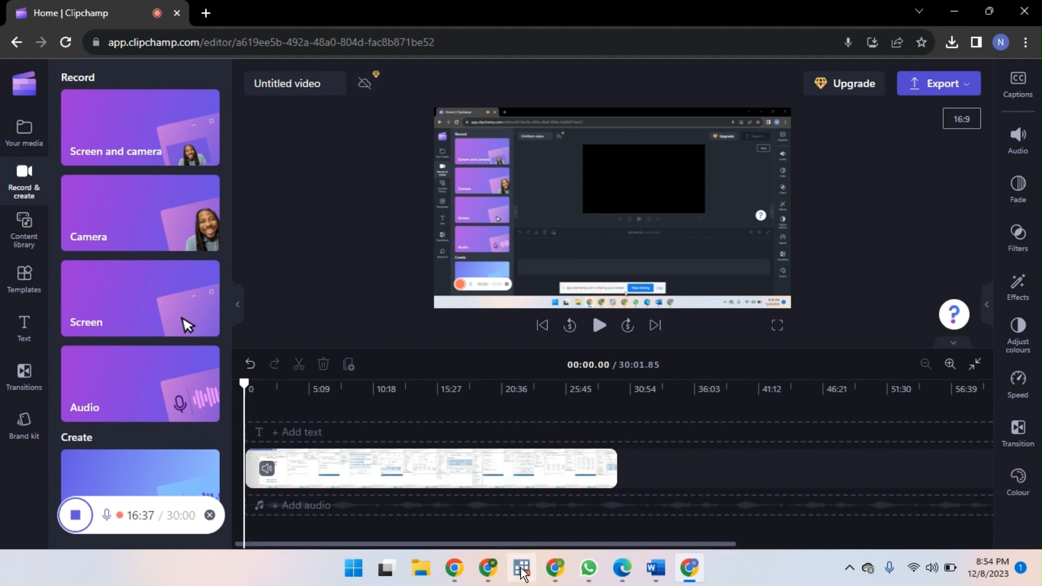
# Start a fresh Stata session and dismiss the first file-opening dialog.
pyautogui.click(522, 569)
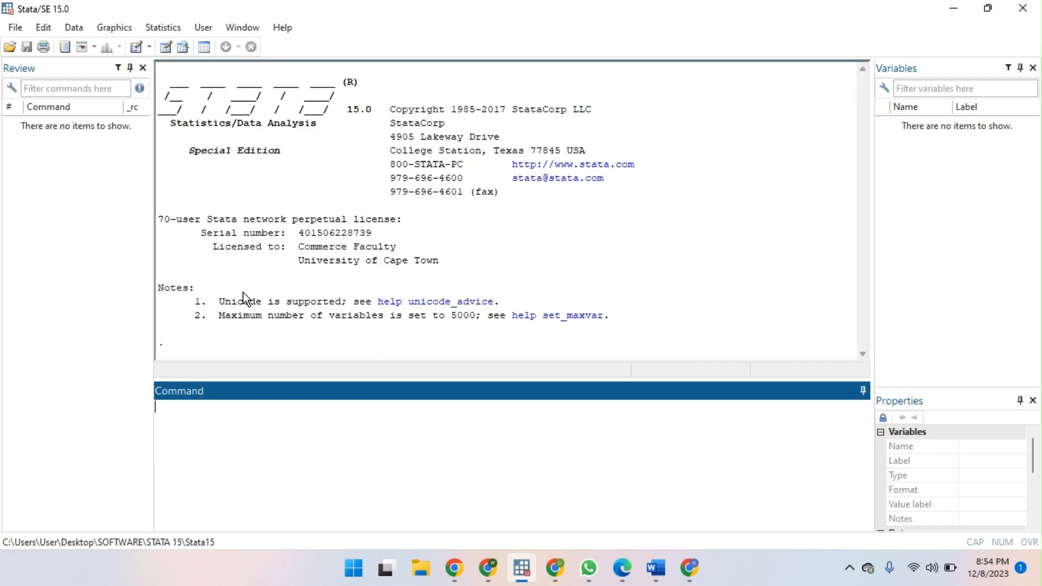
pyautogui.click(10, 47)
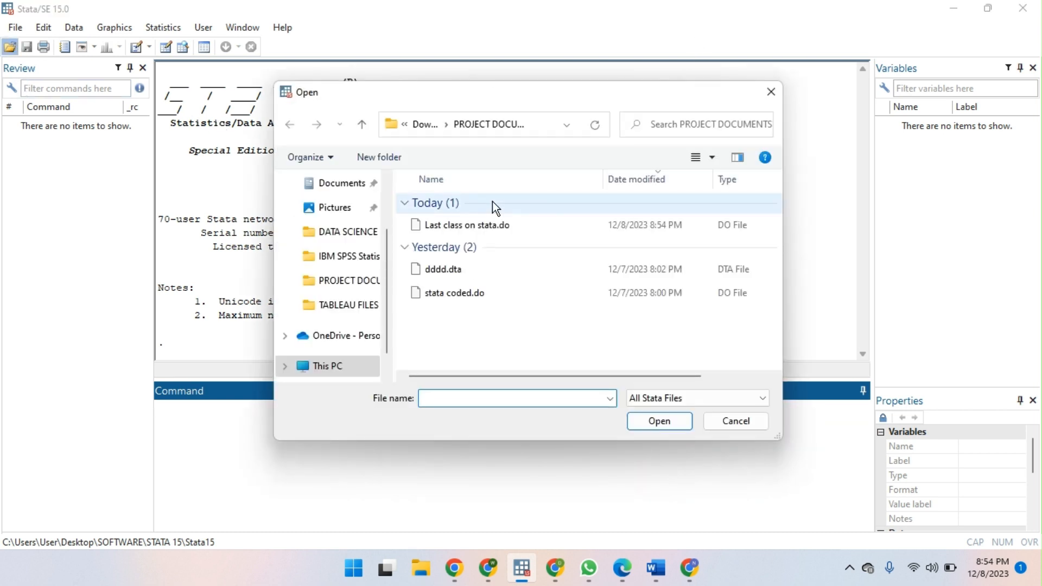
pyautogui.click(771, 89)
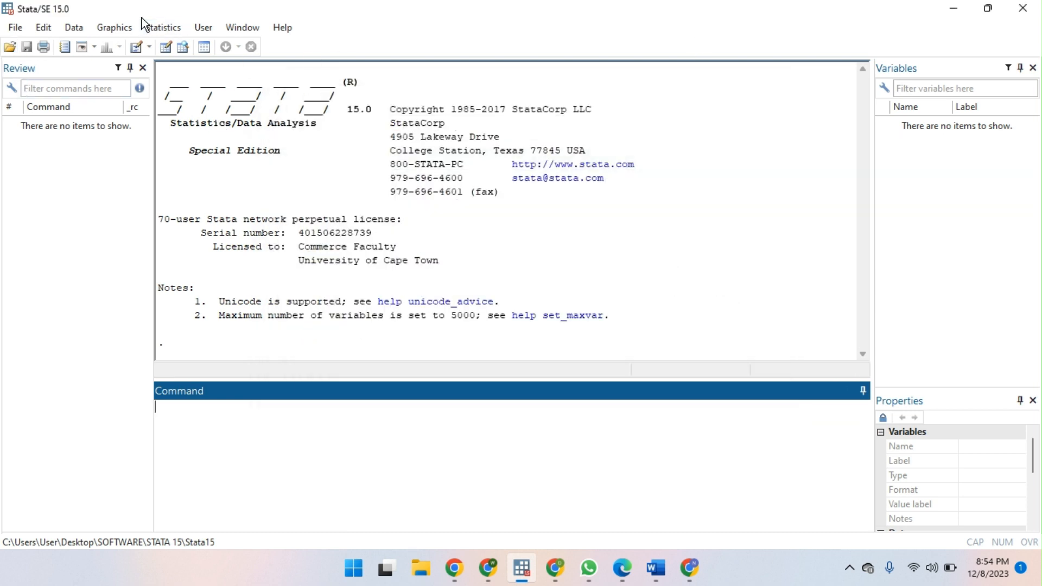
# Open the do-file "Last class on stata.do" from the project documents folder with the file filter on All Stata Files.
pyautogui.click(15, 27)
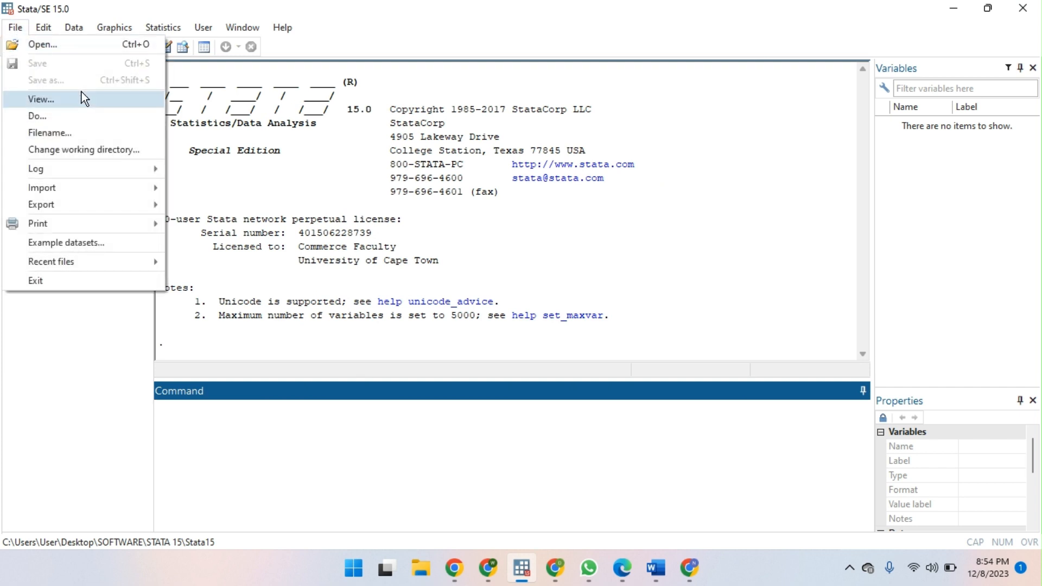
pyautogui.click(85, 45)
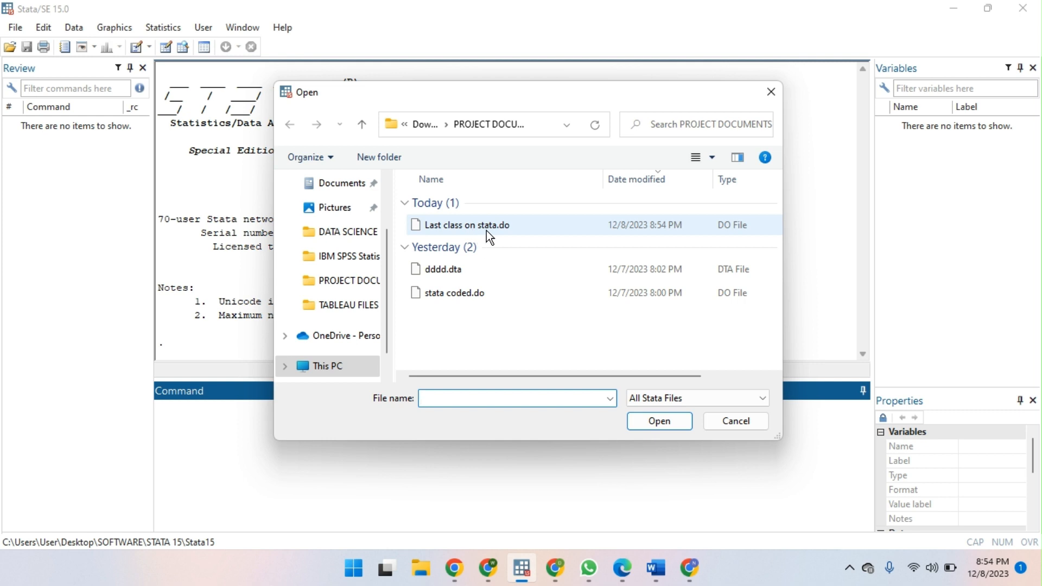
pyautogui.click(504, 219)
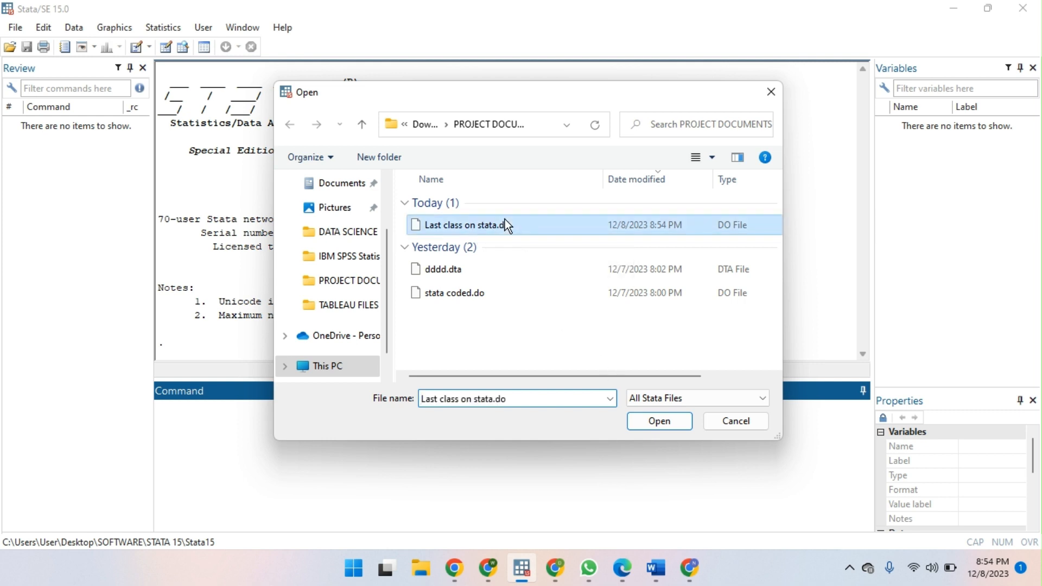
pyautogui.click(688, 397)
pyautogui.click(676, 523)
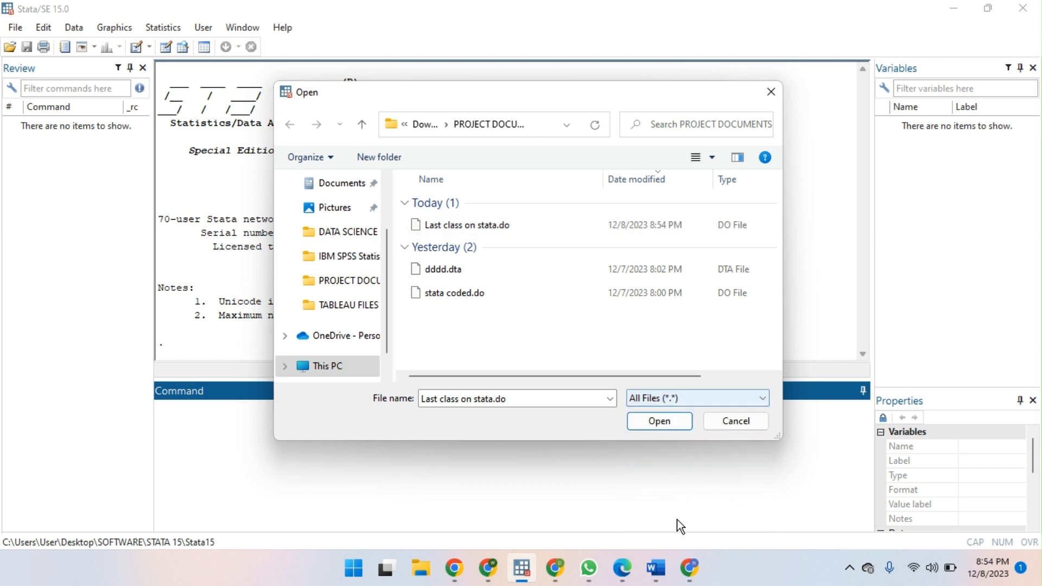
pyautogui.scroll(-1, 490, 268)
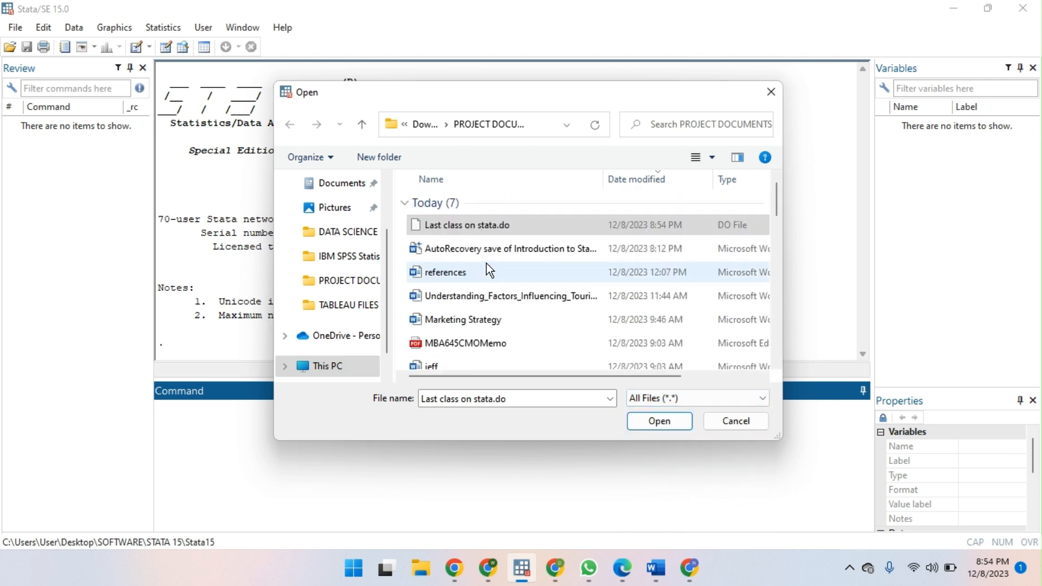
pyautogui.click(722, 399)
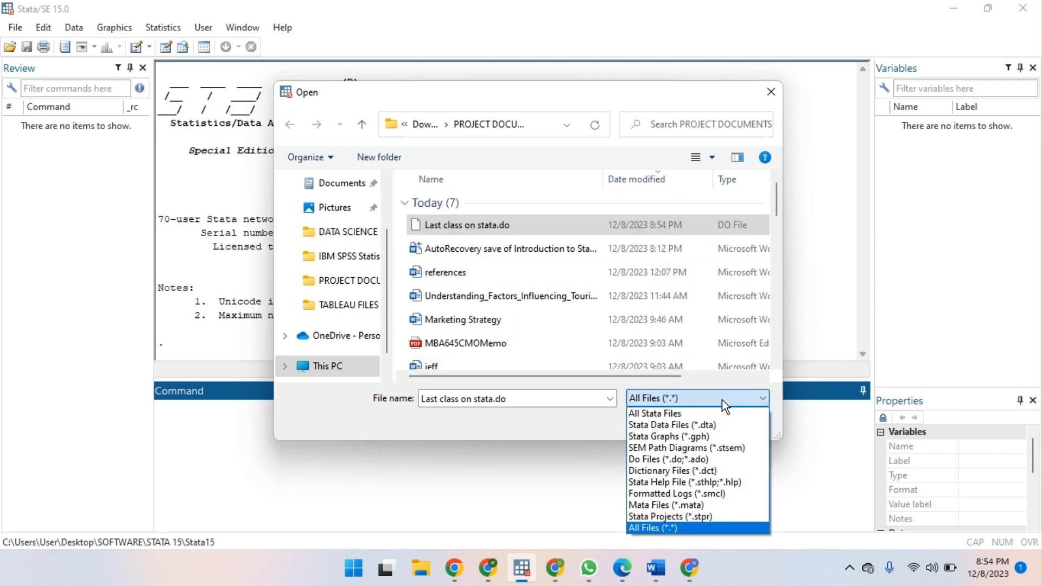
pyautogui.click(689, 413)
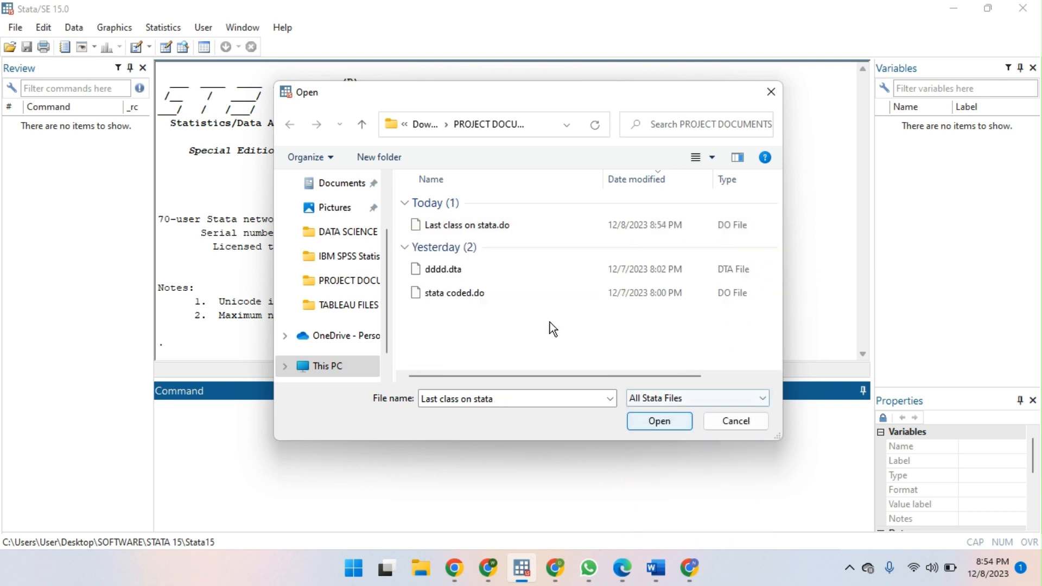
pyautogui.click(456, 226)
pyautogui.click(681, 420)
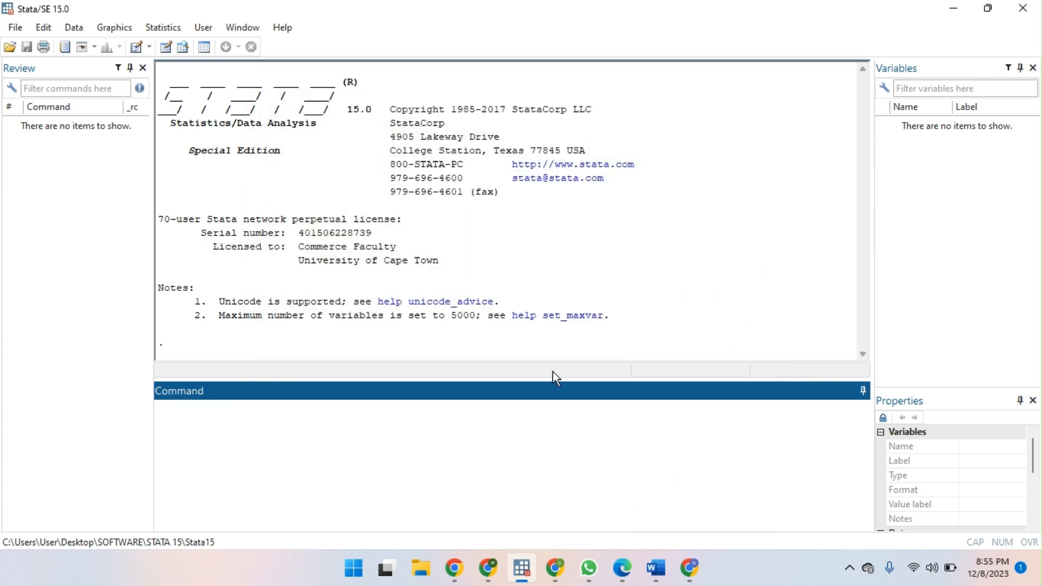
# Execute all the commands in the opened do-file.
pyautogui.scroll(-1, 673, 199)
pyautogui.scroll(1, 663, 266)
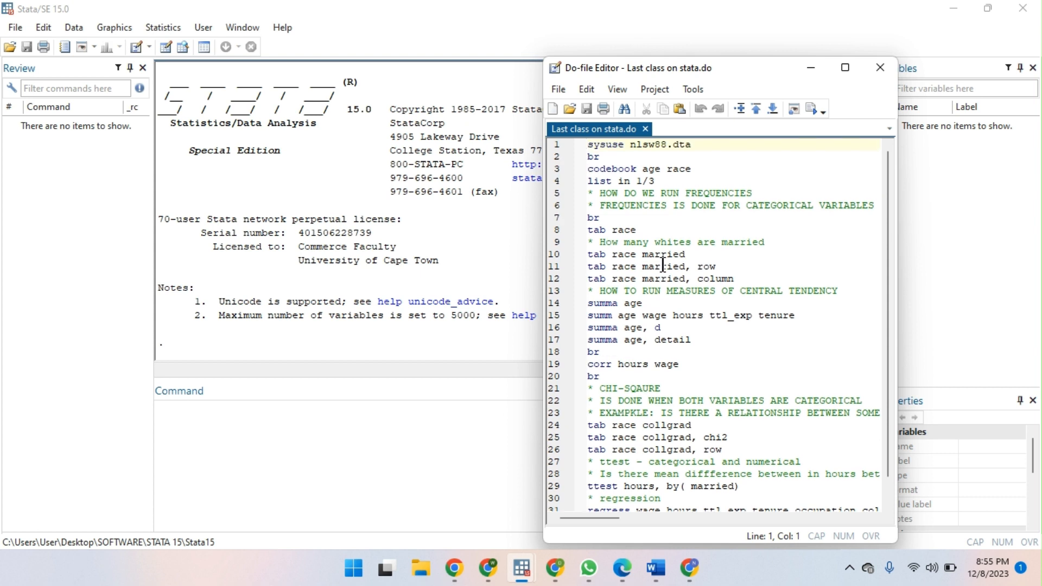
pyautogui.hotkey('ctrl', 'a')
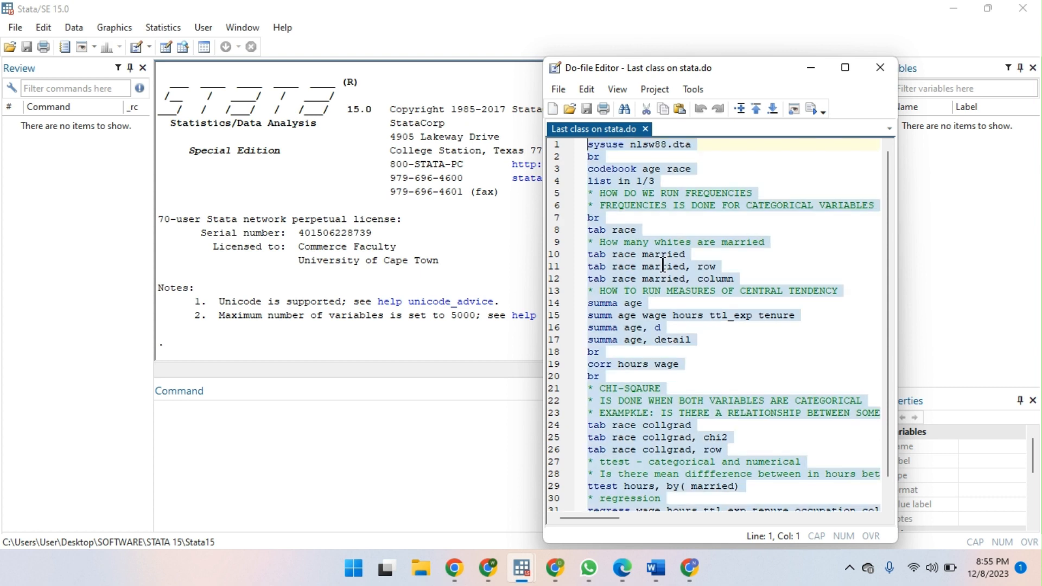
pyautogui.click(812, 109)
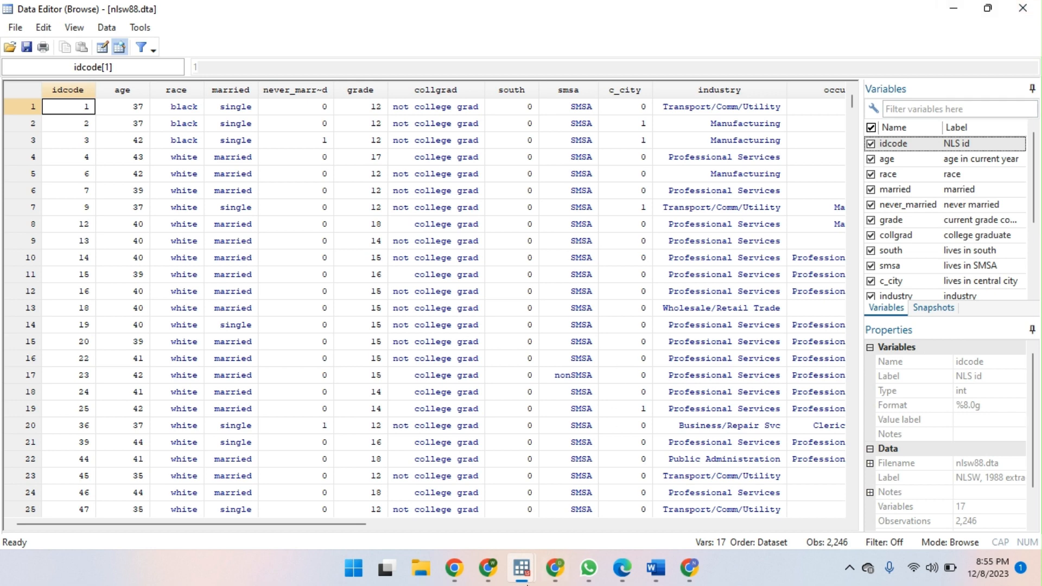
# Examine the do-file's output in the results, from the codebook and frequency tables to the detailed summary of age.
pyautogui.moveTo(522, 567)
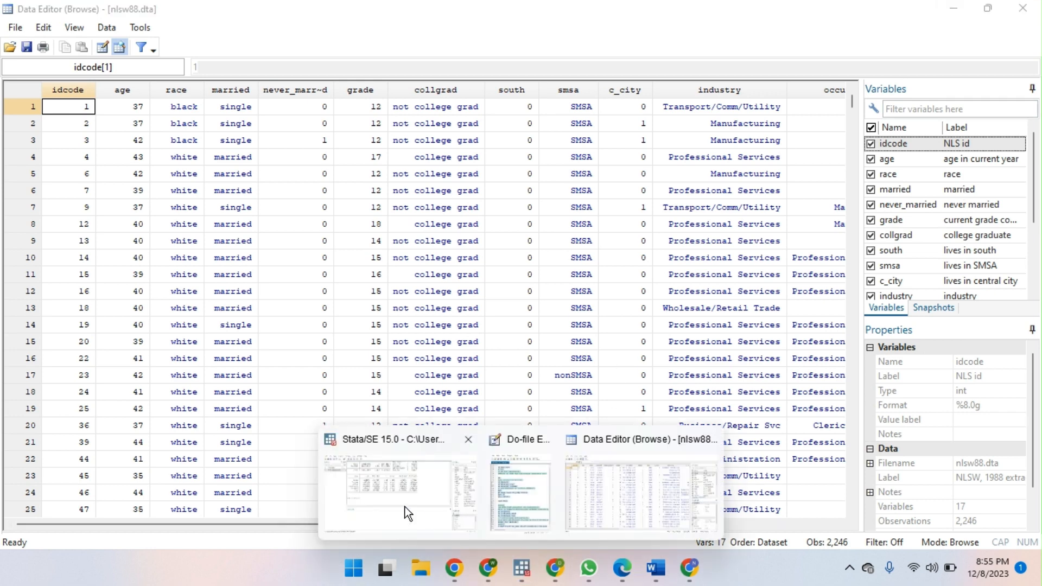
pyautogui.click(405, 506)
pyautogui.scroll(20, 511, 190)
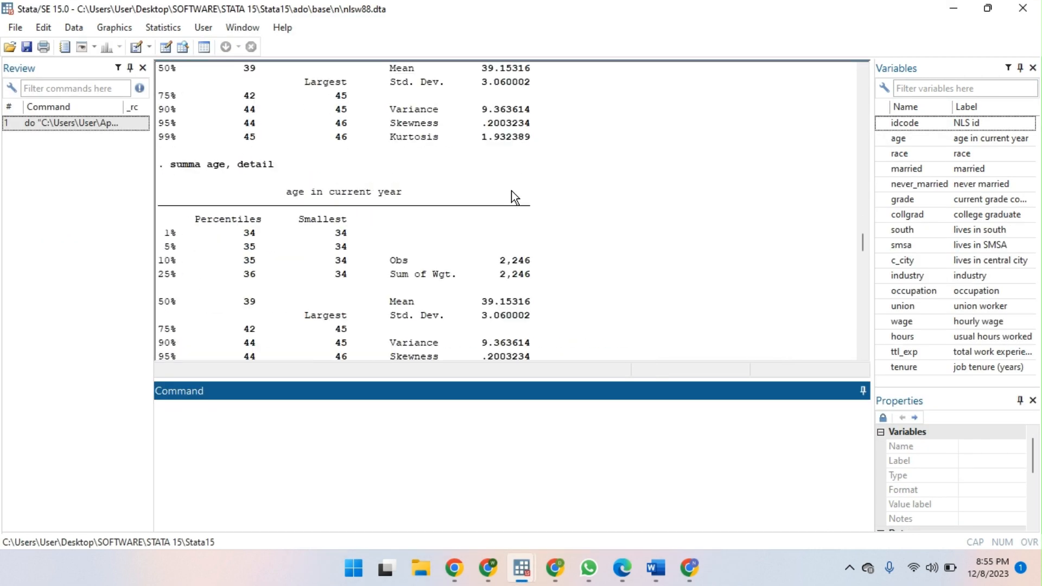
pyautogui.scroll(20, 507, 279)
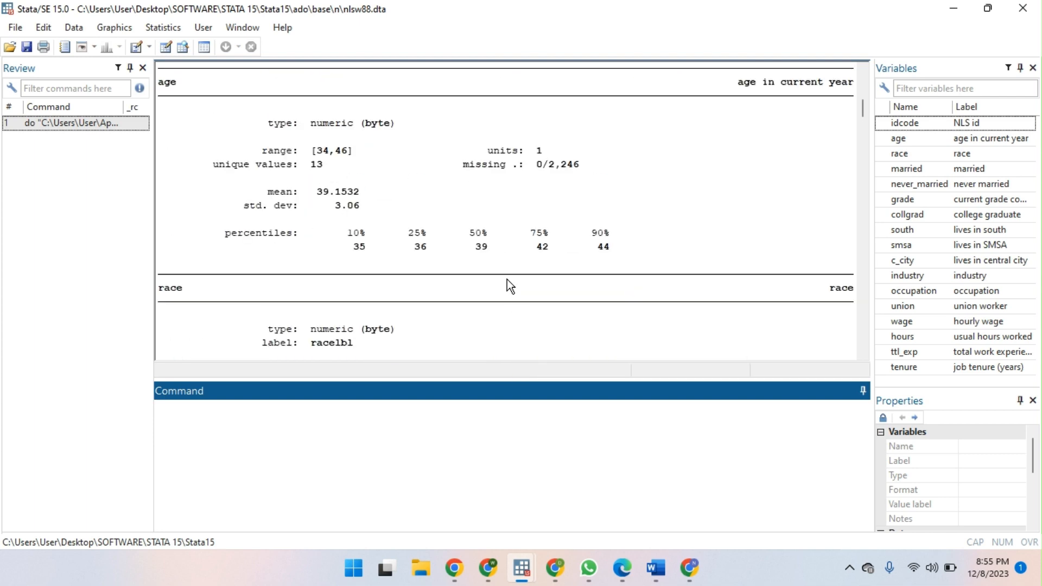
pyautogui.scroll(-10, 507, 279)
pyautogui.scroll(-15, 507, 279)
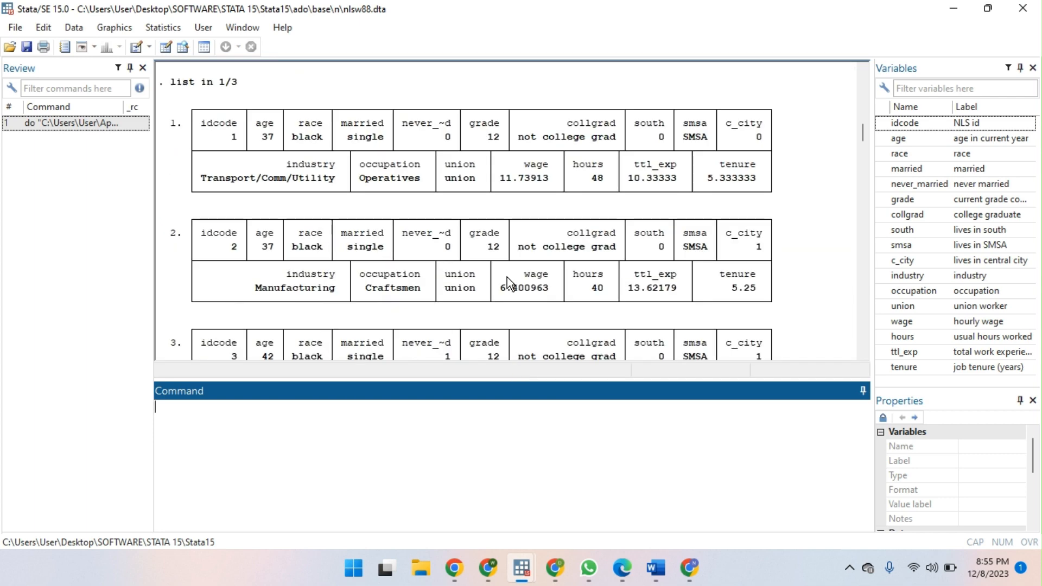
pyautogui.scroll(-15, 506, 279)
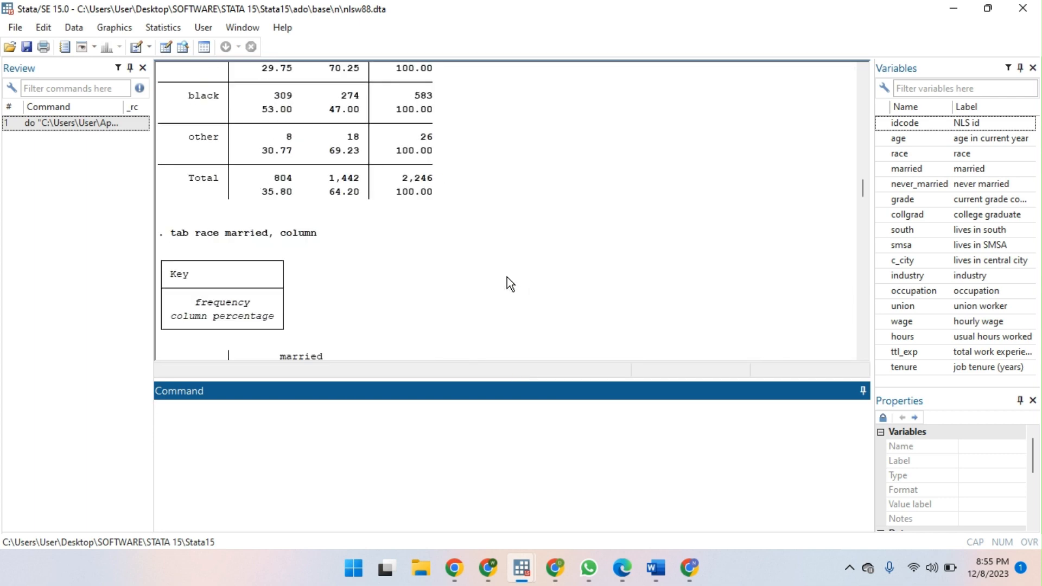
pyautogui.scroll(-1, 507, 277)
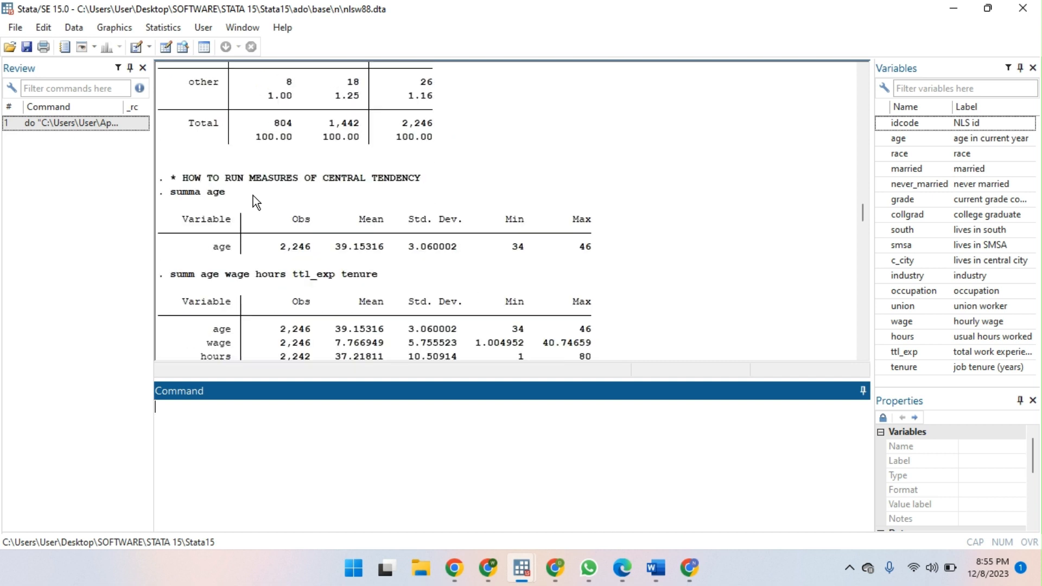
pyautogui.moveTo(230, 194); pyautogui.dragTo(191, 192)
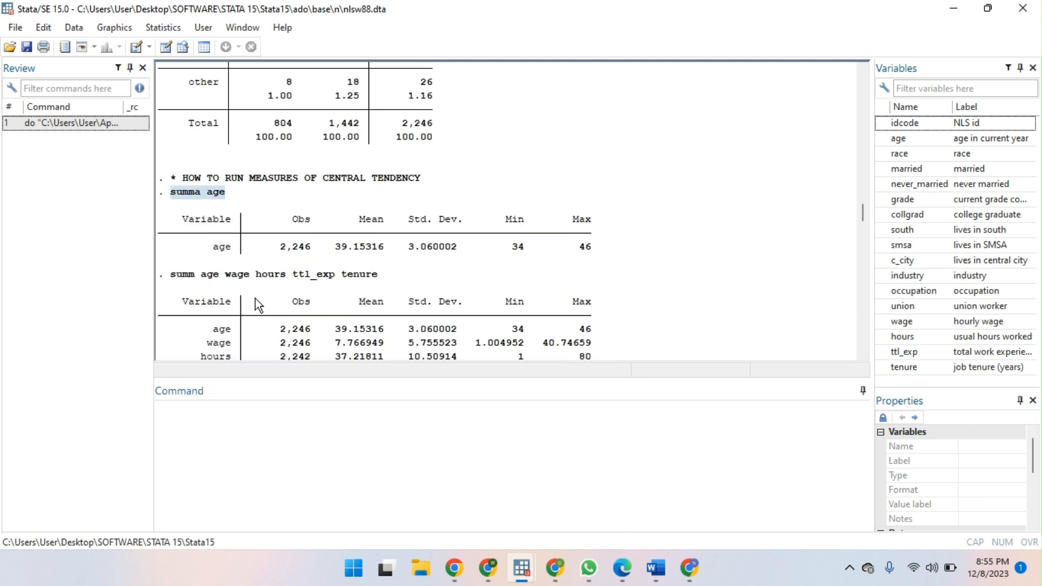
pyautogui.scroll(-8, 282, 311)
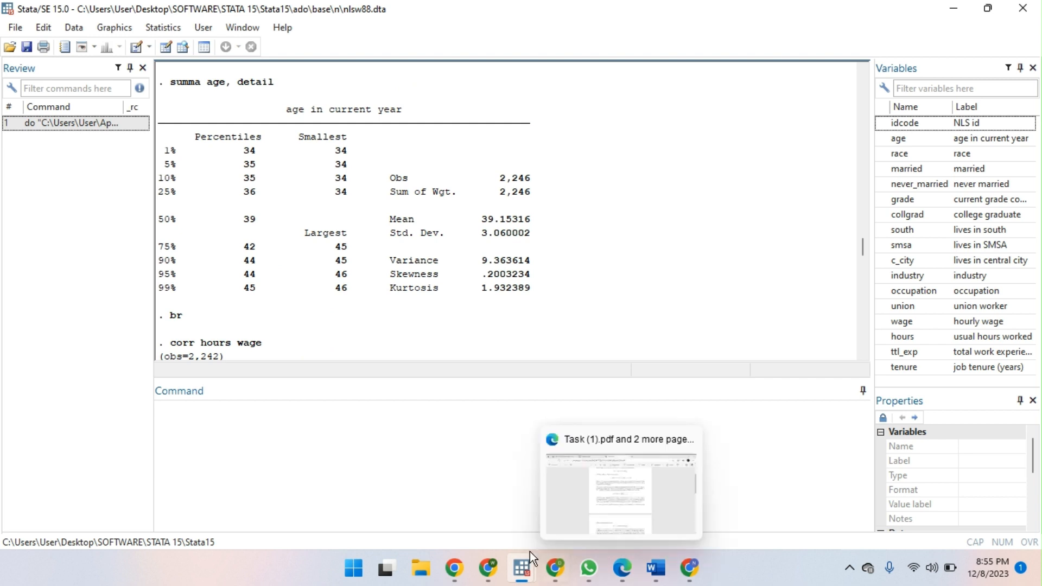
# Return to the "Last class on stata.do" do-file and copy all of its commands.
pyautogui.click(523, 570)
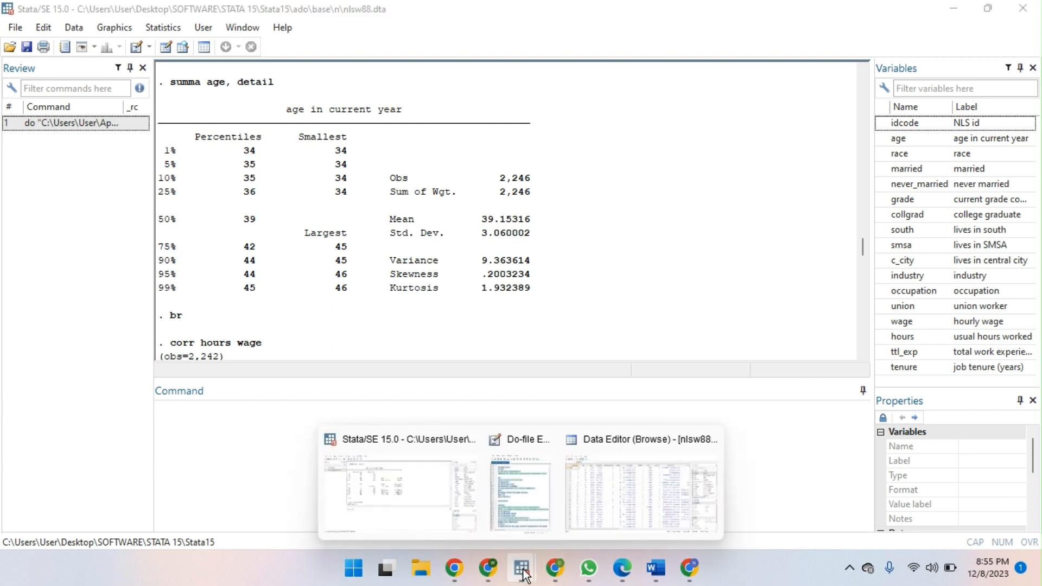
pyautogui.click(513, 519)
pyautogui.hotkey('ctrl', 'a')
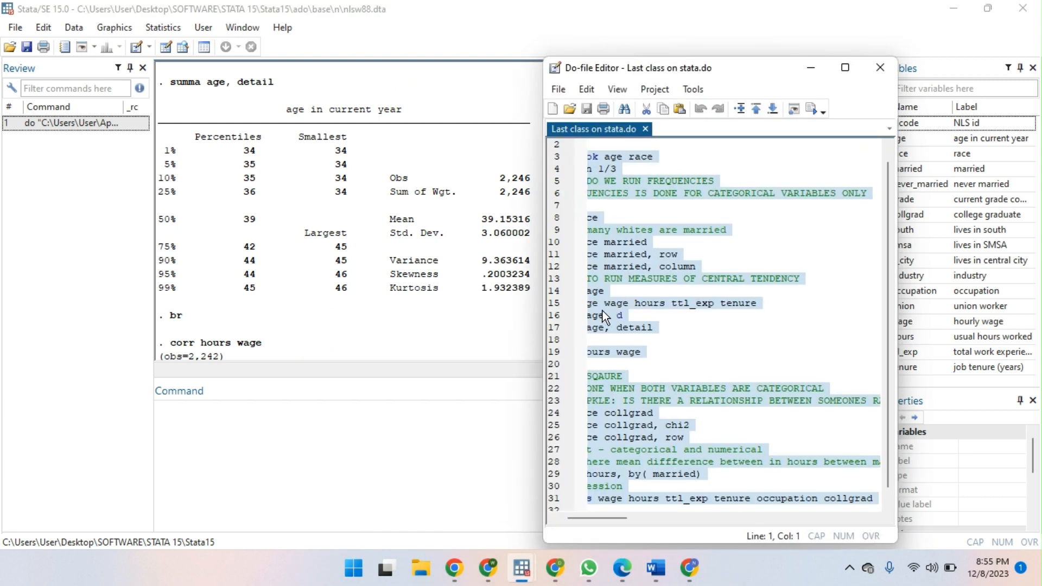
pyautogui.rightClick(611, 304)
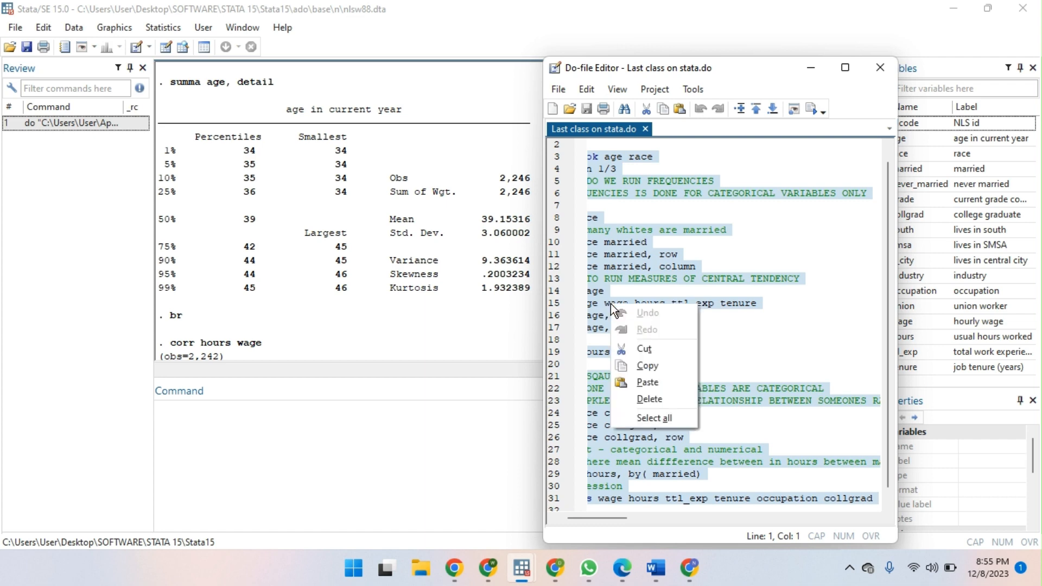
pyautogui.press('Escape')
pyautogui.click(608, 291)
pyautogui.hotkey('ctrl', 'a')
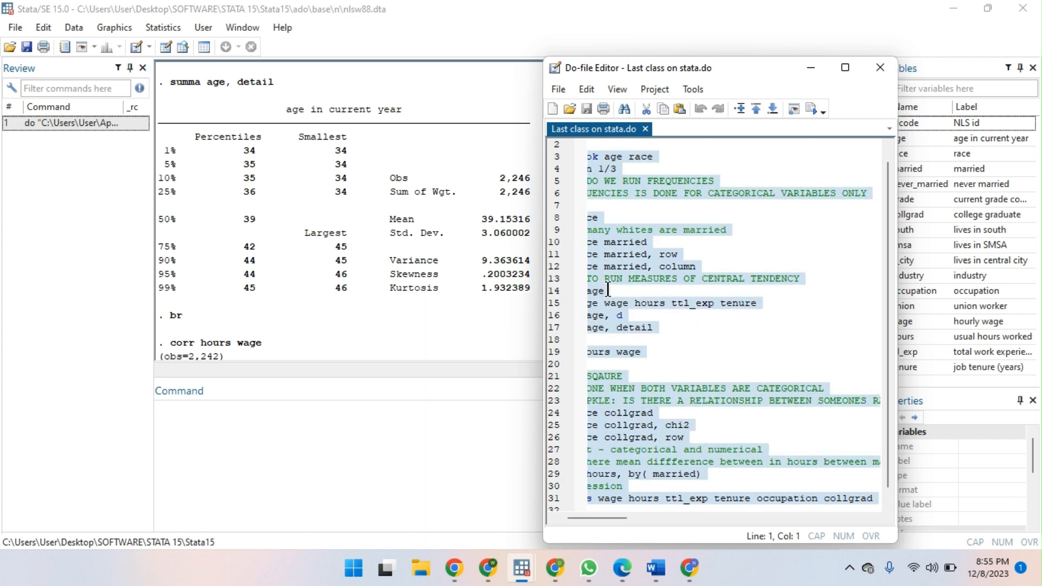
# Close the do-file and its session, and run the copied commands from the command line of a fresh Stata session.
pyautogui.click(885, 59)
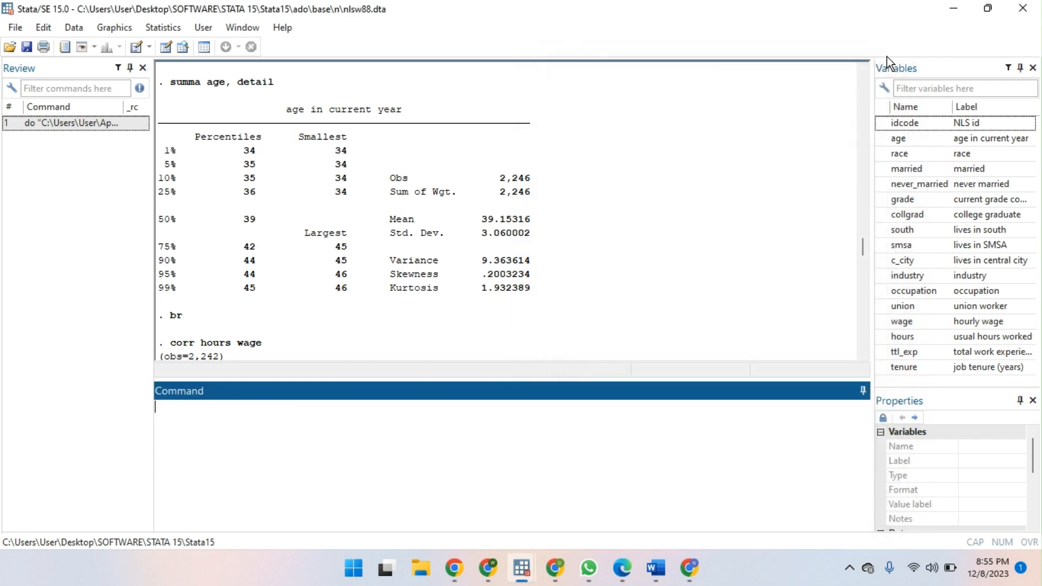
pyautogui.click(1033, 11)
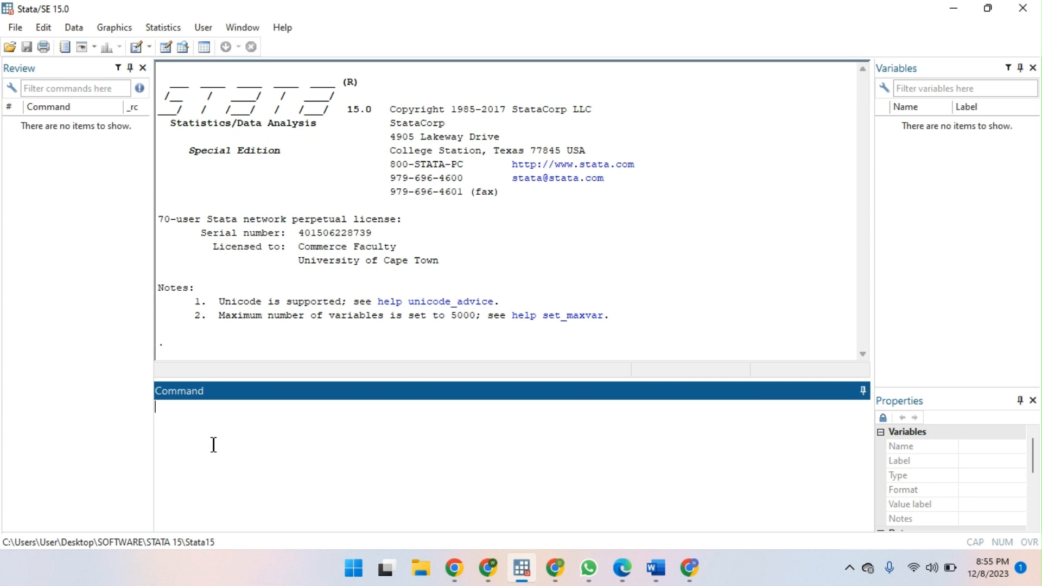
pyautogui.hotkey('ctrl', 'v')
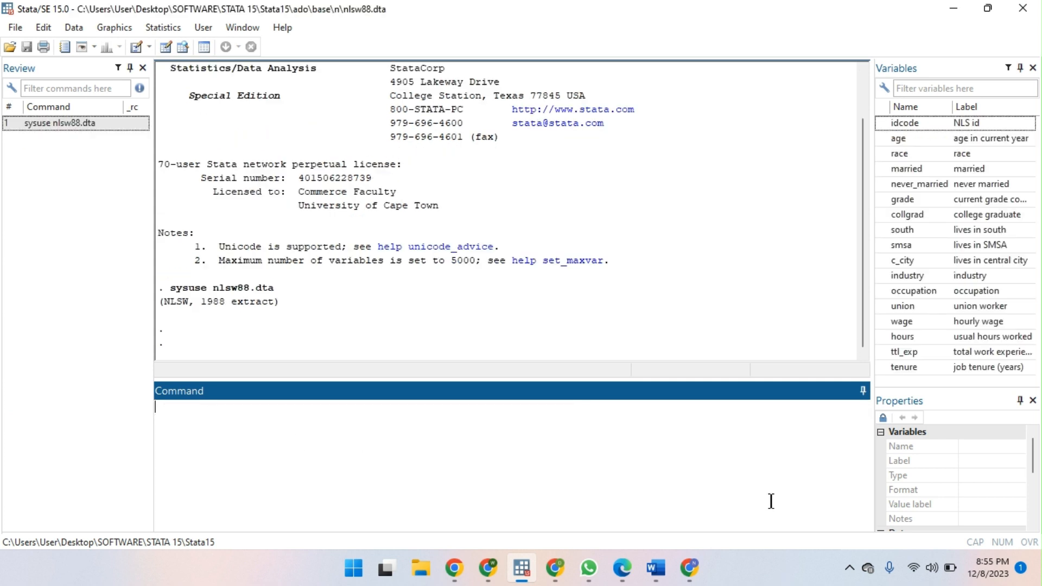
pyautogui.hotkey('ctrl', '8')
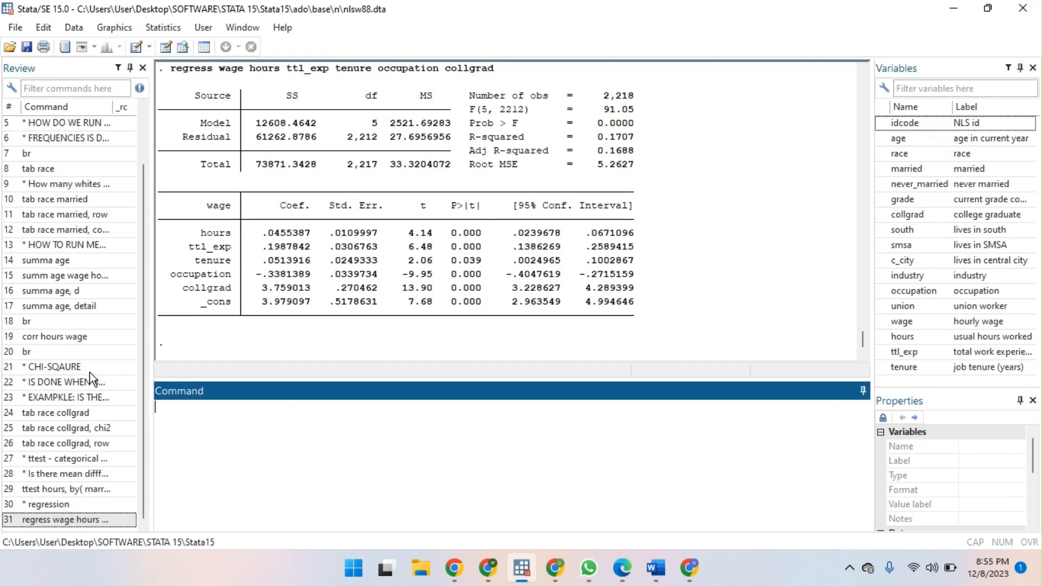
# Paste the copied do-file commands into the command line again, and clear them without running them.
pyautogui.click(200, 421)
pyautogui.write('* EXAMPKLE: IS THERE A RELATIONSHIP BETWEEN SOMEONES RACE AND COLLGRAD tab race collgrad tab race collgrad, chi2 tab race collgrad, row * ttest - categorical and numerical * Is there mean difference between in hours between married ttest hours, by( married) * regression regress wage hours ttl_exp tenure occupation collgrad')
pyautogui.scroll(5, 372, 525)
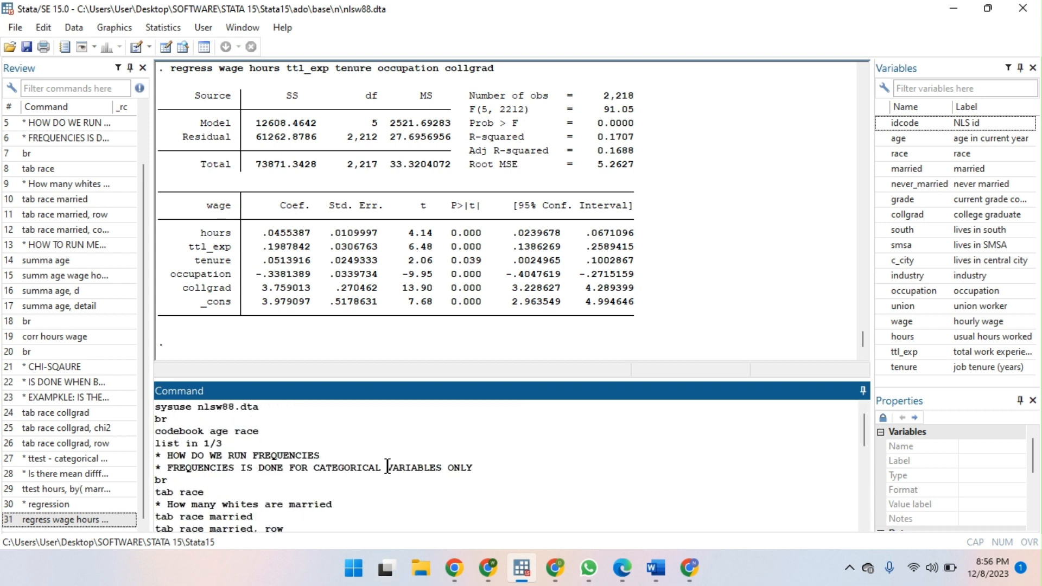
pyautogui.hotkey('ctrl', 'a')
pyautogui.press('Delete')
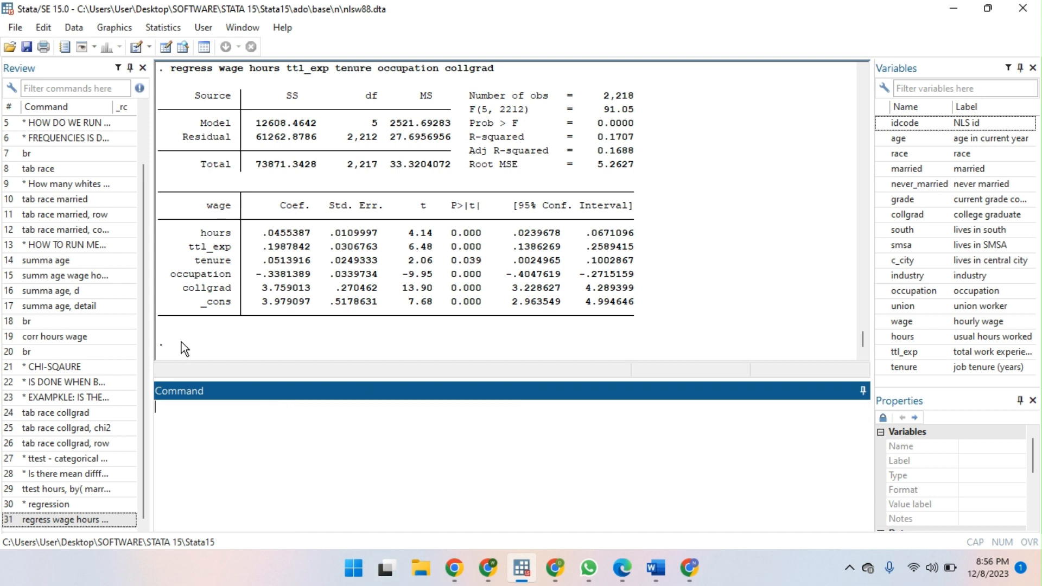
# Sort the command history by command text and send all of its commands to a new do-file.
pyautogui.click(52, 139)
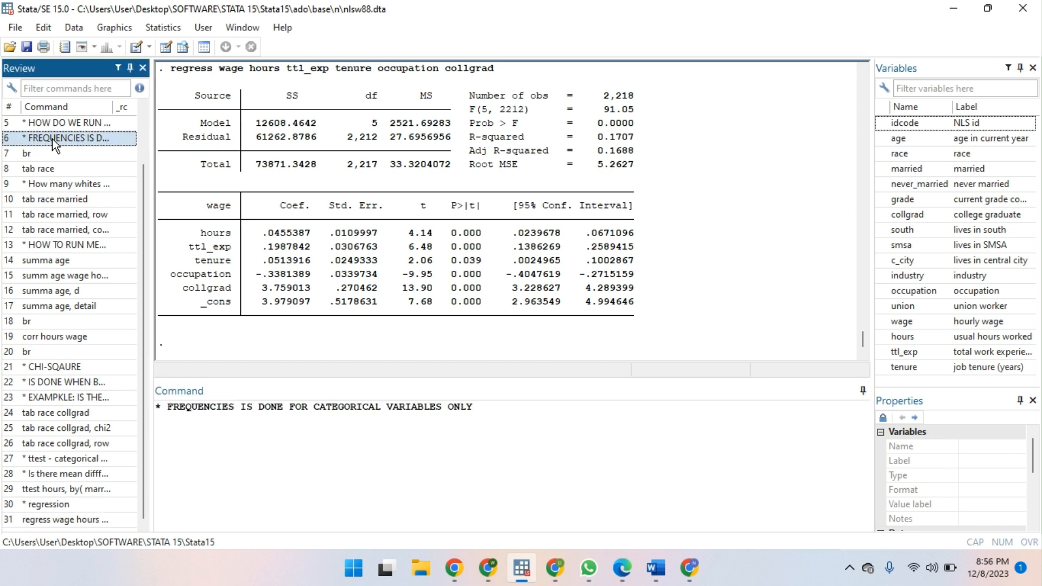
pyautogui.hotkey('ctrl', 'a')
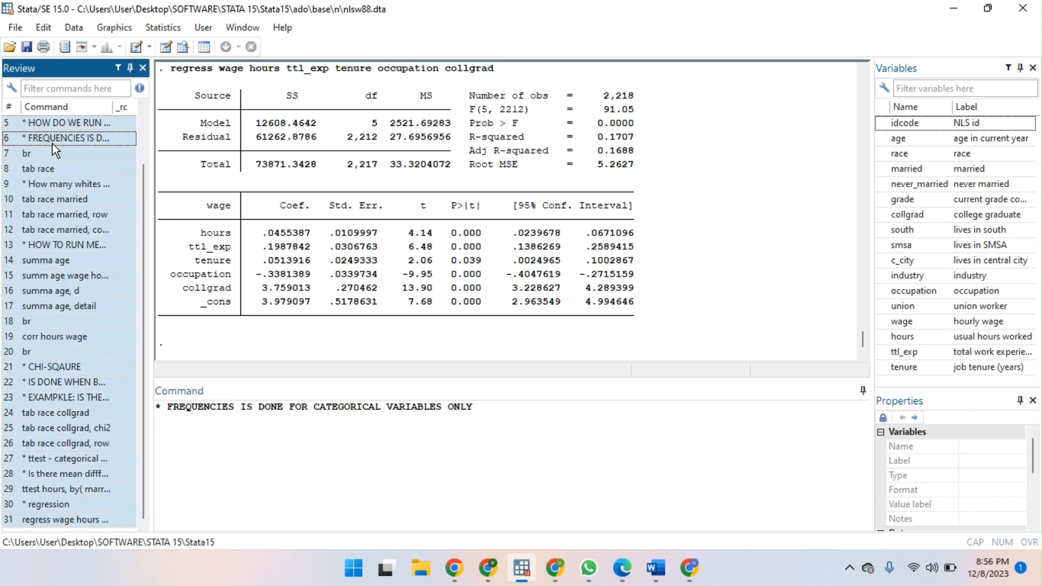
pyautogui.scroll(2, 39, 165)
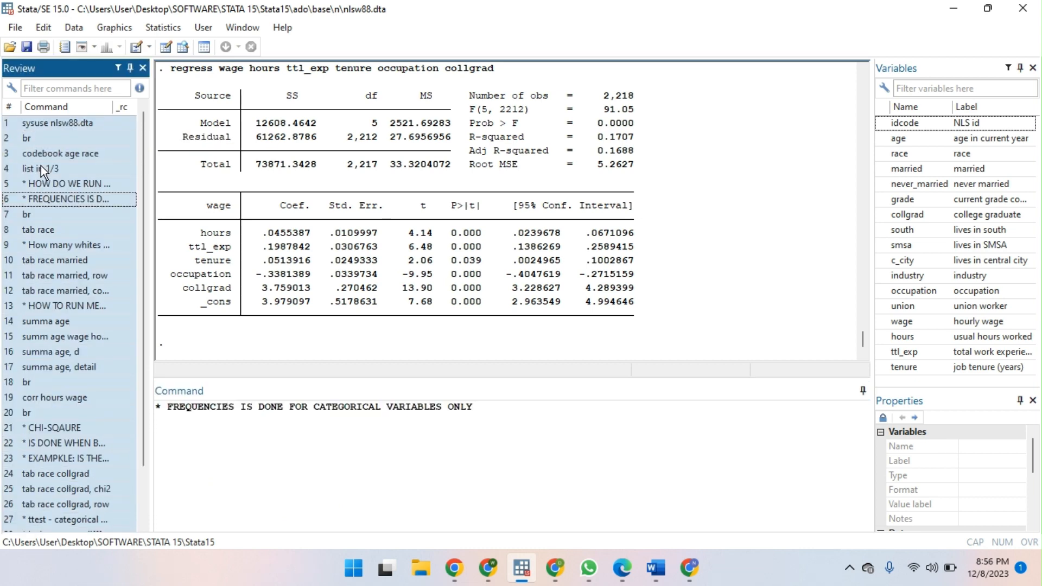
pyautogui.click(40, 165)
pyautogui.click(37, 110)
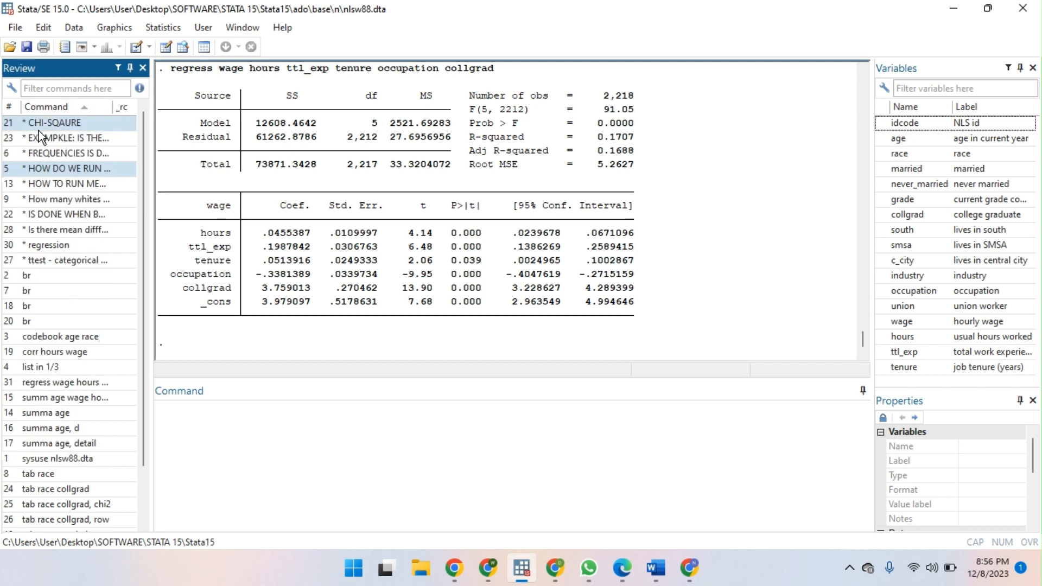
pyautogui.click(45, 141)
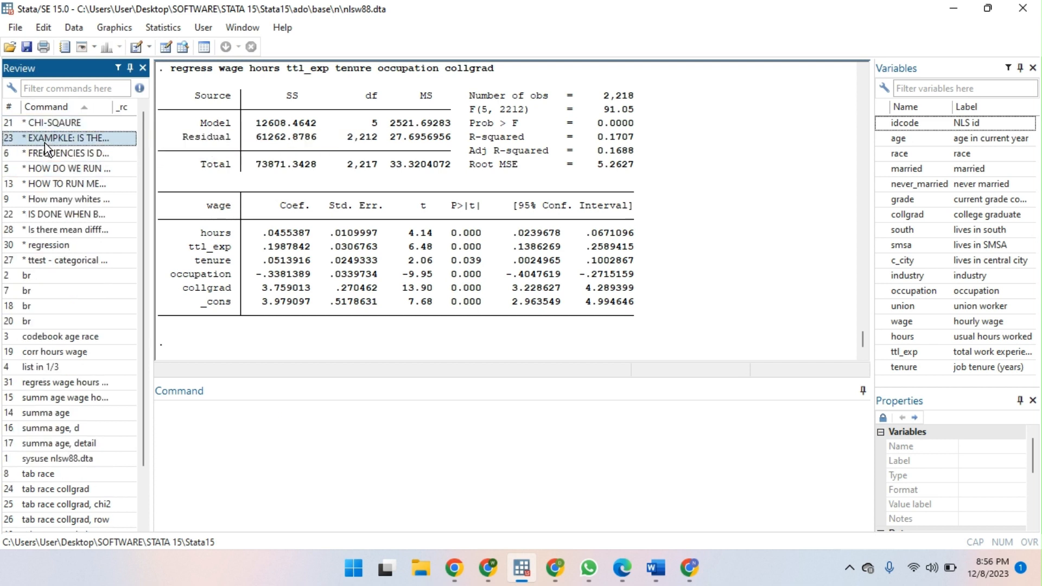
pyautogui.hotkey('ctrl', 'a')
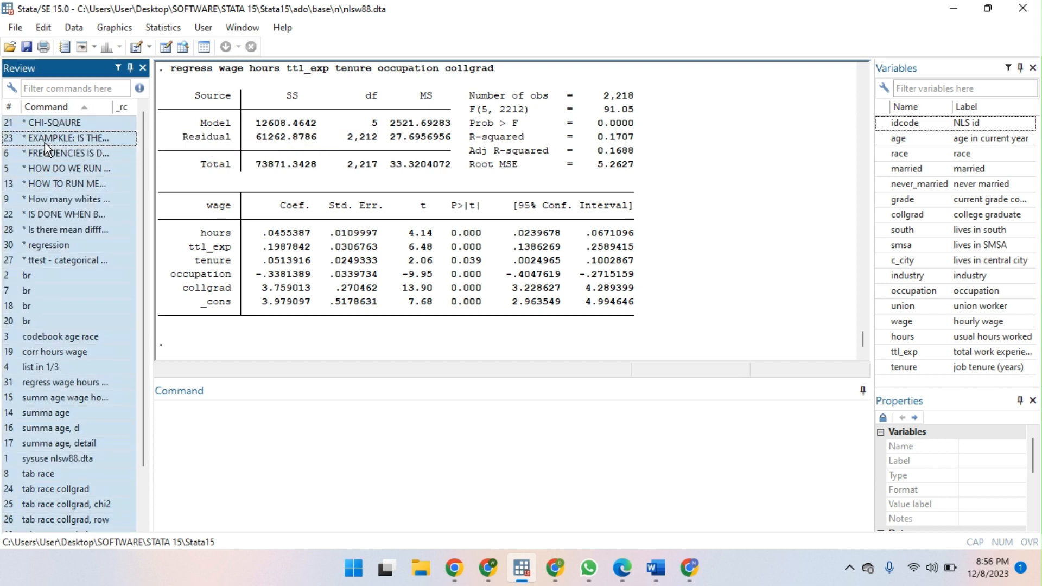
pyautogui.rightClick(45, 142)
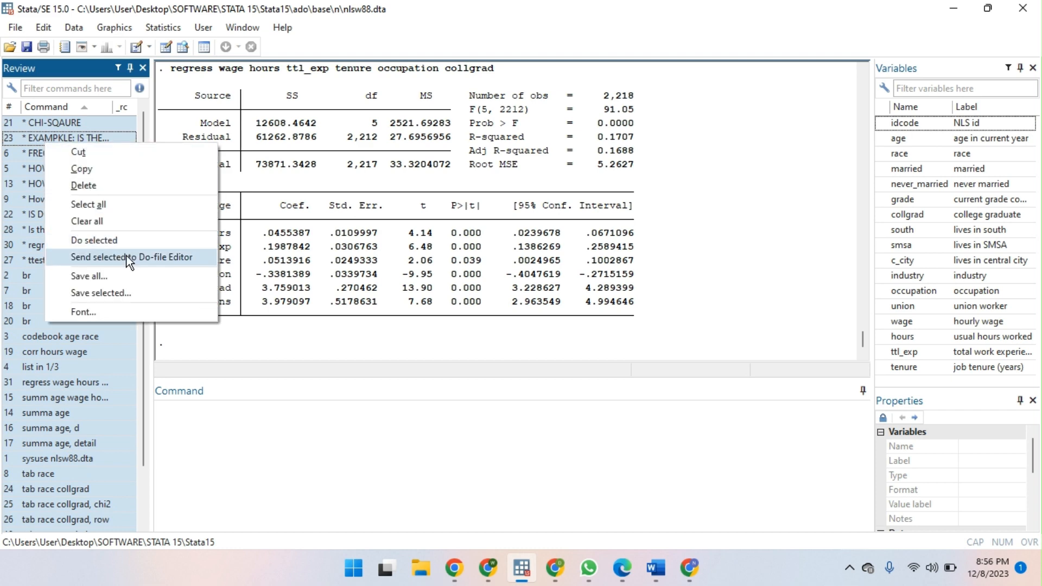
pyautogui.click(161, 258)
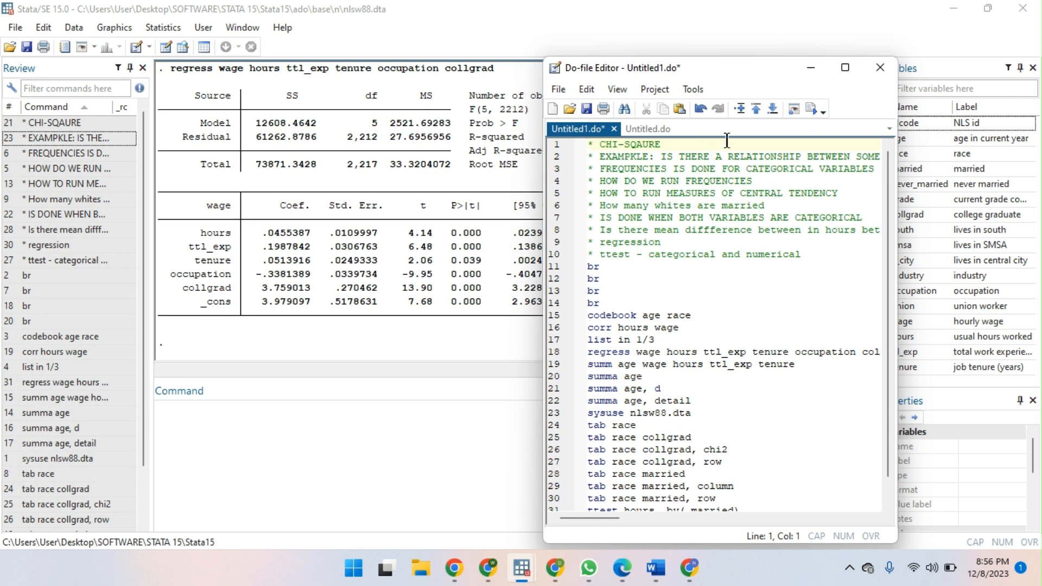
# Start saving the new do-file under a name, cancel the save, and close the Do-file Editor without saving.
pyautogui.click(558, 89)
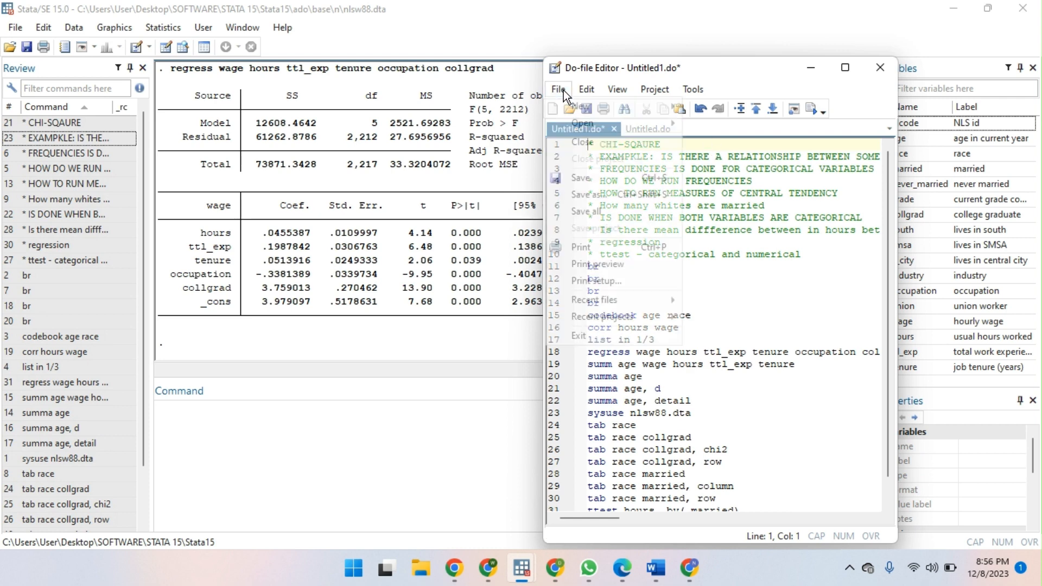
pyautogui.click(627, 195)
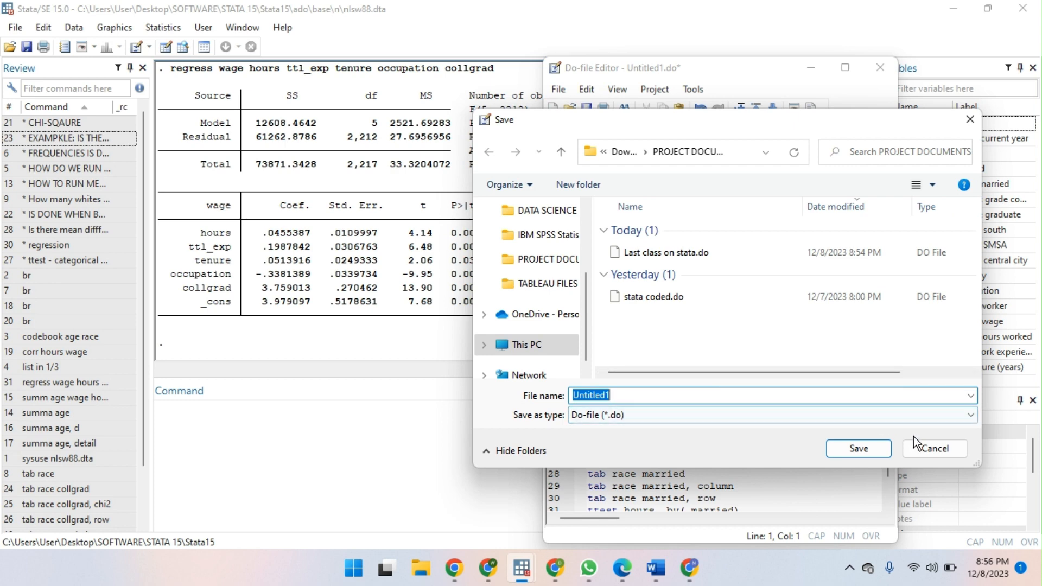
pyautogui.click(936, 452)
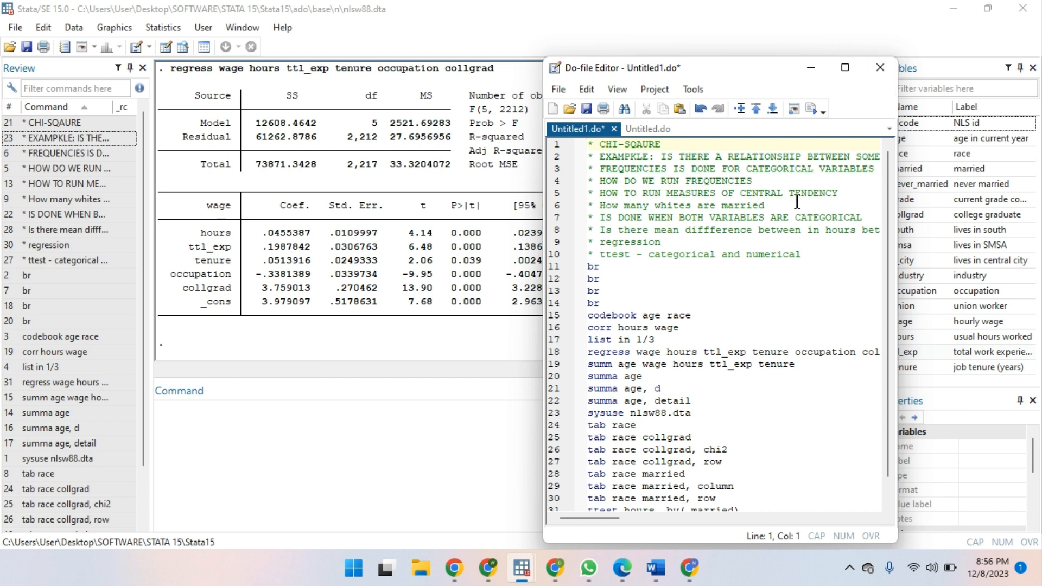
pyautogui.click(884, 61)
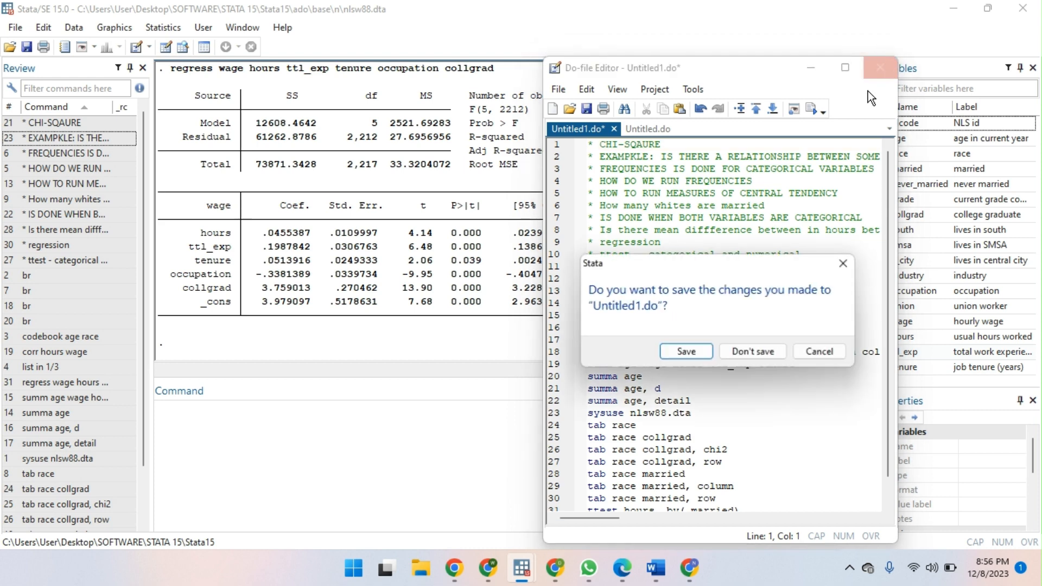
pyautogui.click(758, 349)
# Look back through the results, and widen the command history pane to read the full commands.
pyautogui.scroll(20, 551, 253)
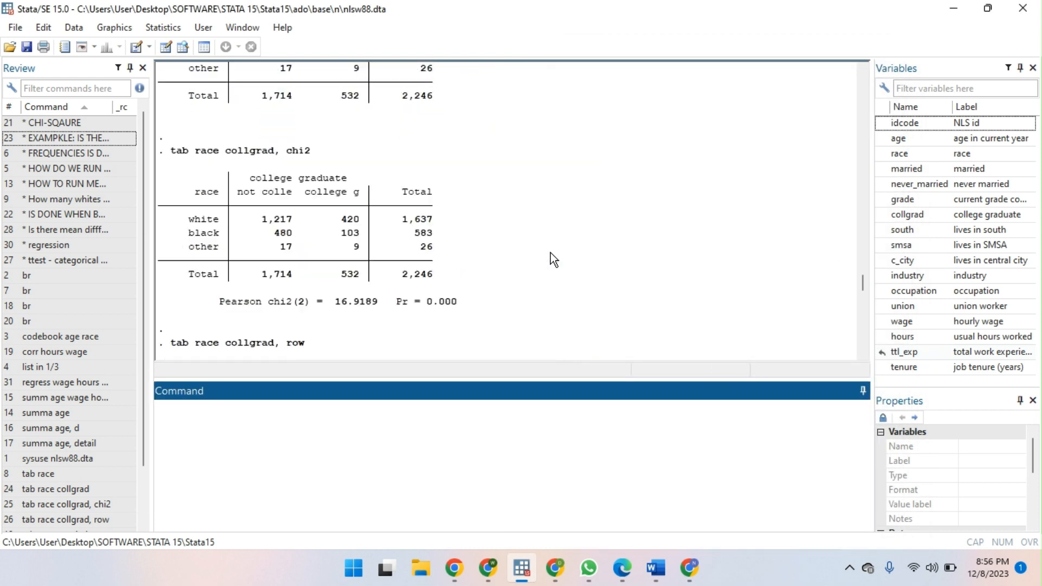
pyautogui.scroll(-8, 550, 253)
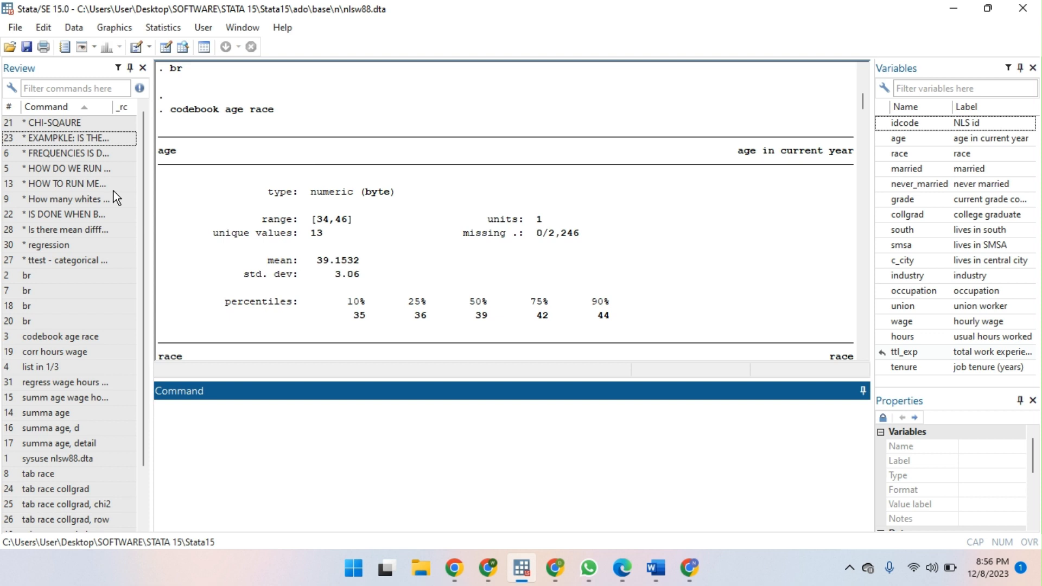
pyautogui.moveTo(153, 193); pyautogui.dragTo(290, 172)
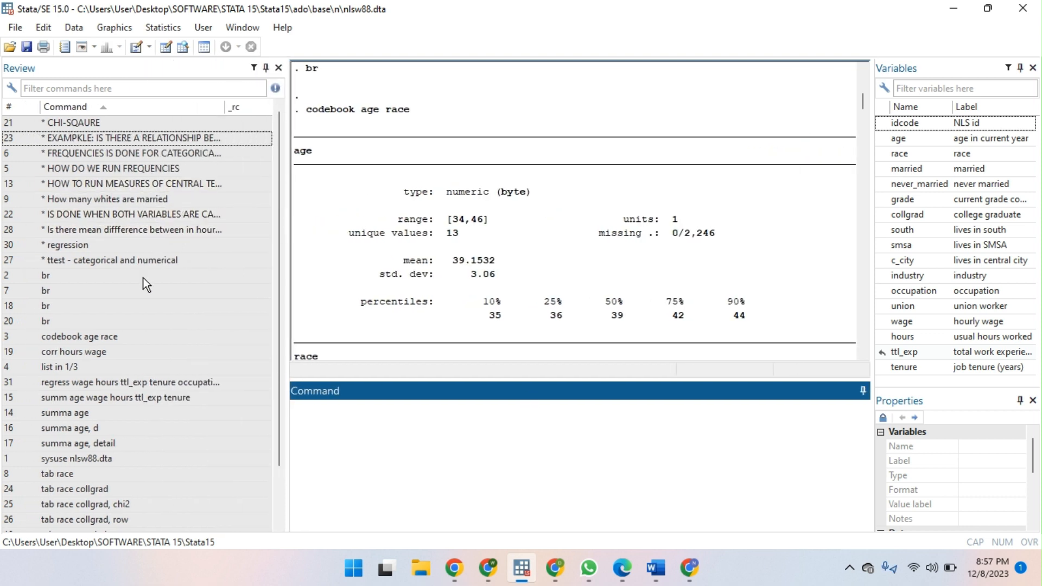
pyautogui.scroll(-2, 137, 278)
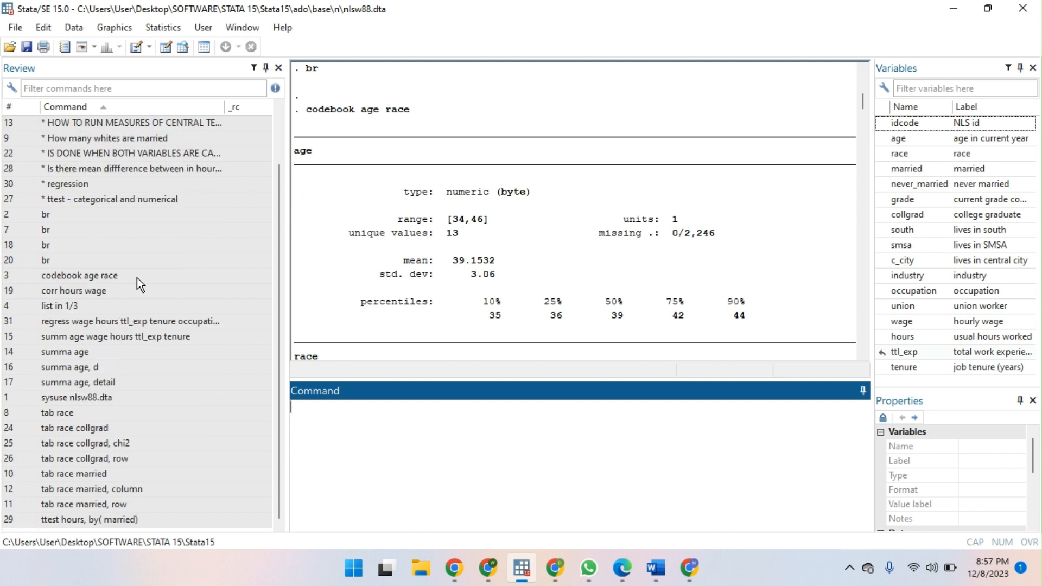
pyautogui.scroll(2, 137, 277)
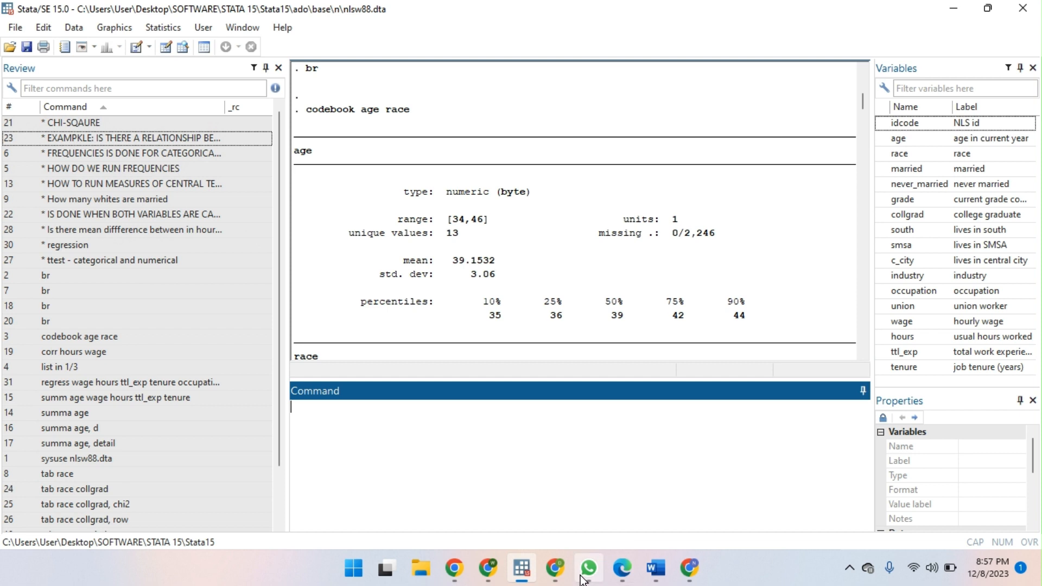
# Check the running Clipchamp screen recording and the participants list of the Google Meet call.
pyautogui.moveTo(692, 573)
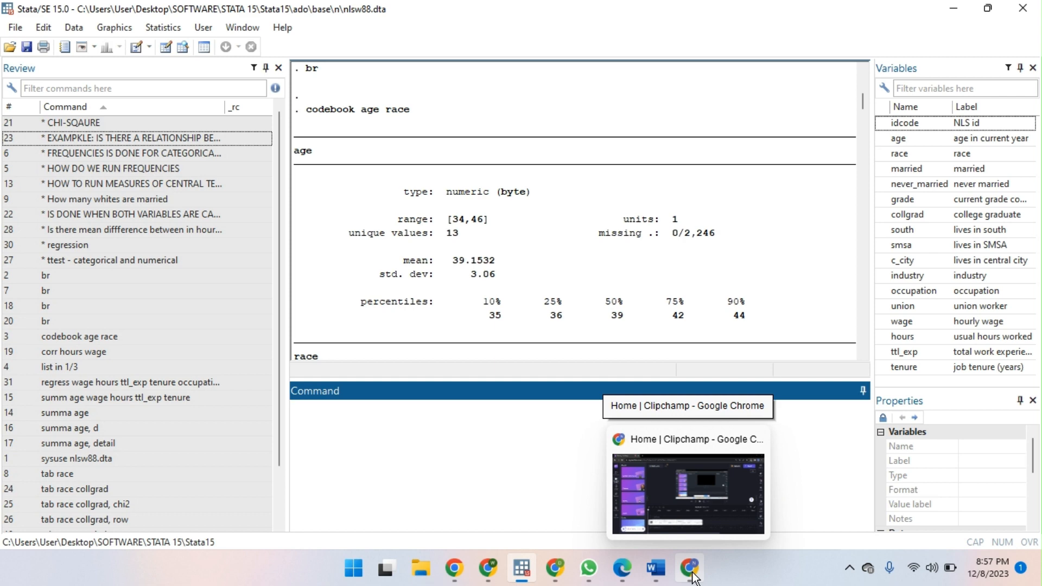
pyautogui.click(692, 575)
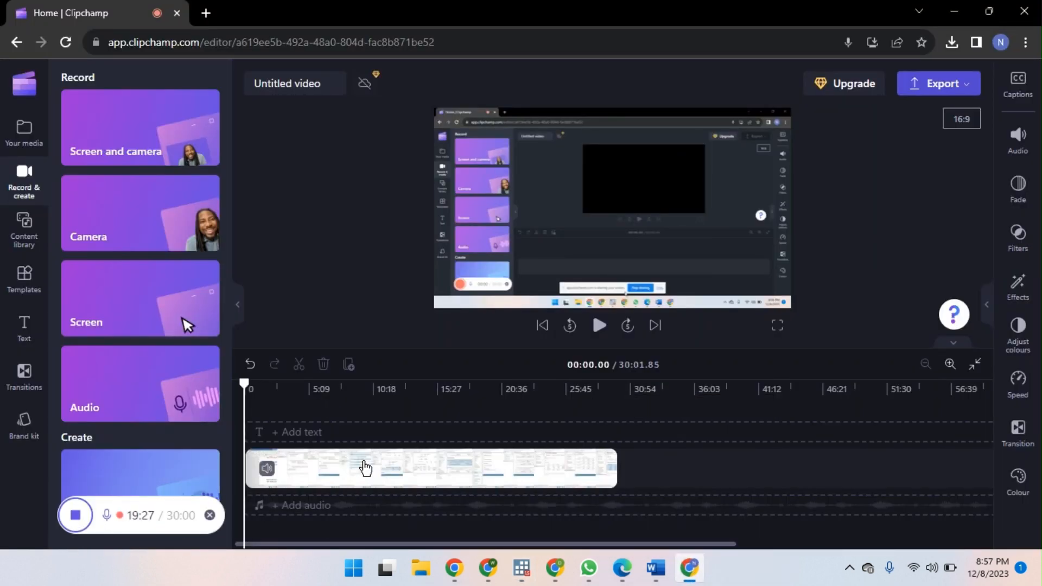
pyautogui.click(554, 568)
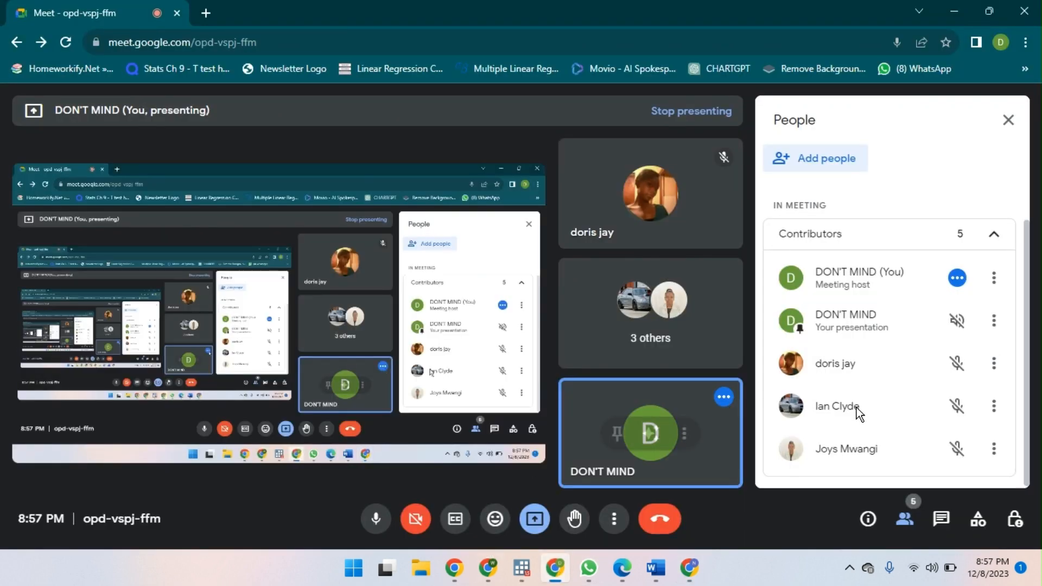
pyautogui.scroll(1, 790, 405)
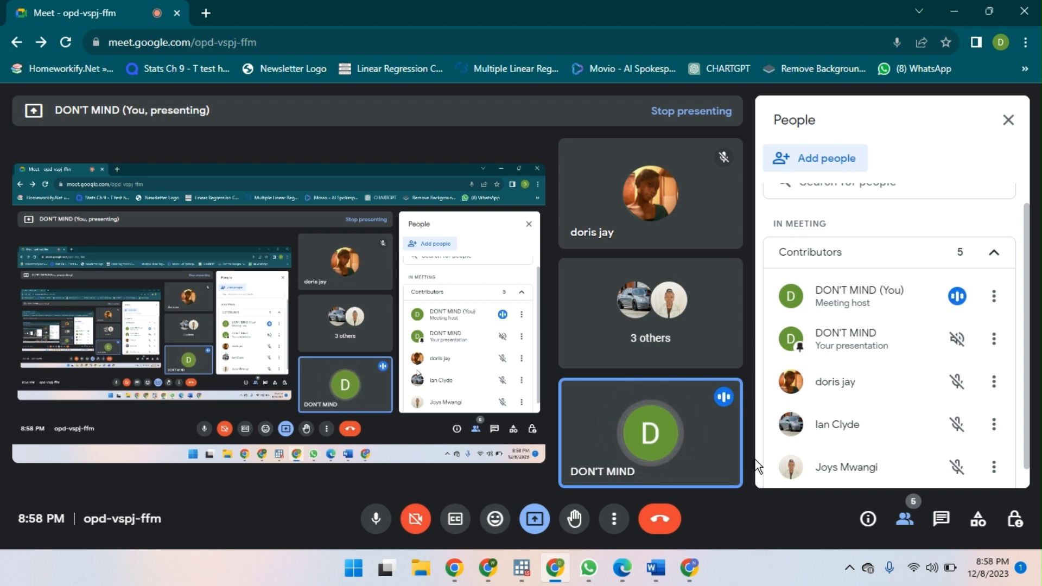
# Switch to the Introduction to Stata document in Word and review its command notes from frequency and central tendency to inferential statistics.
pyautogui.click(656, 568)
pyautogui.scroll(-9, 534, 456)
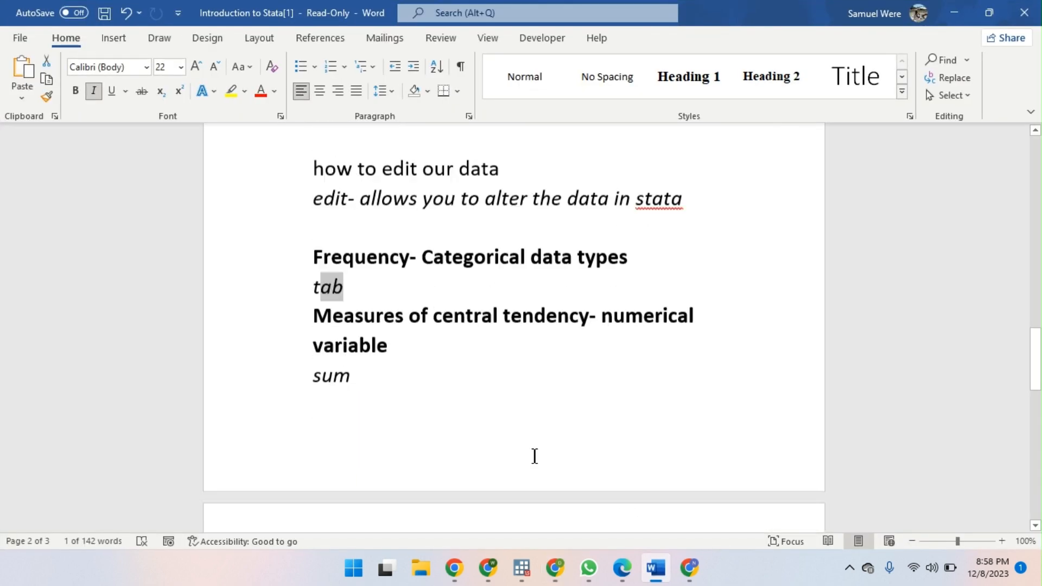
pyautogui.scroll(-6, 534, 455)
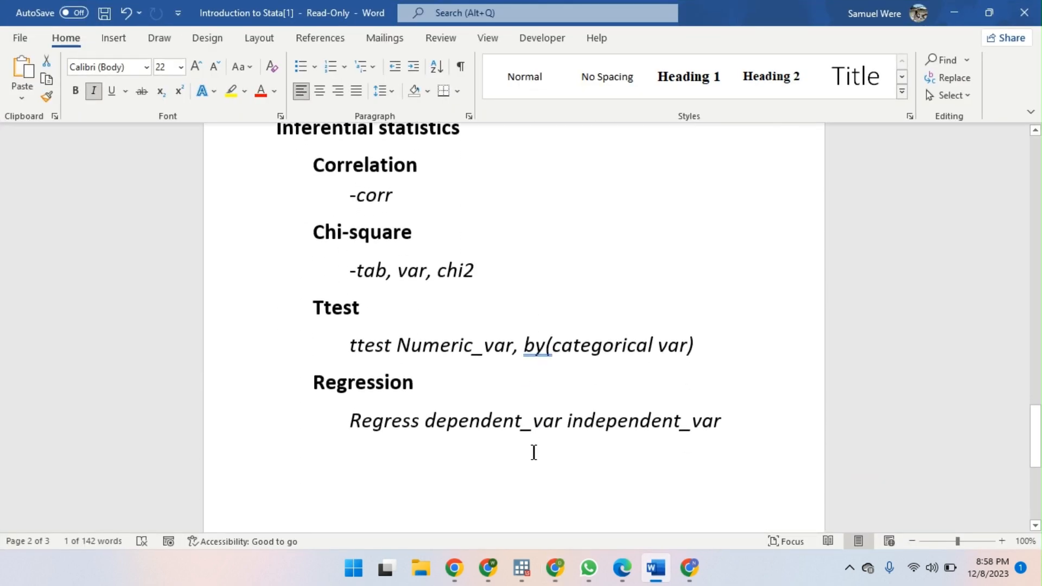
pyautogui.scroll(-3, 534, 452)
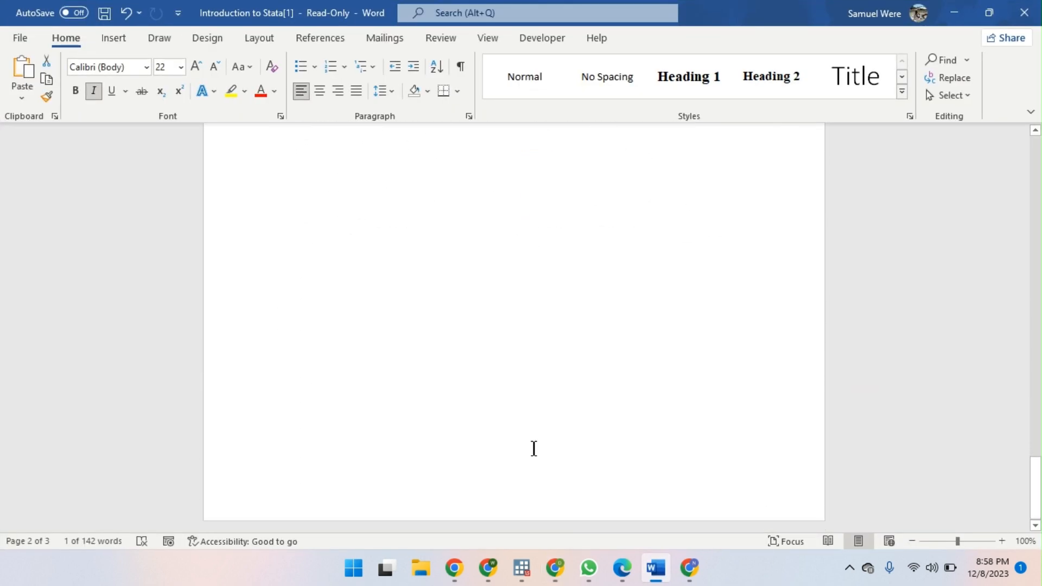
pyautogui.scroll(12, 534, 450)
pyautogui.scroll(2, 533, 449)
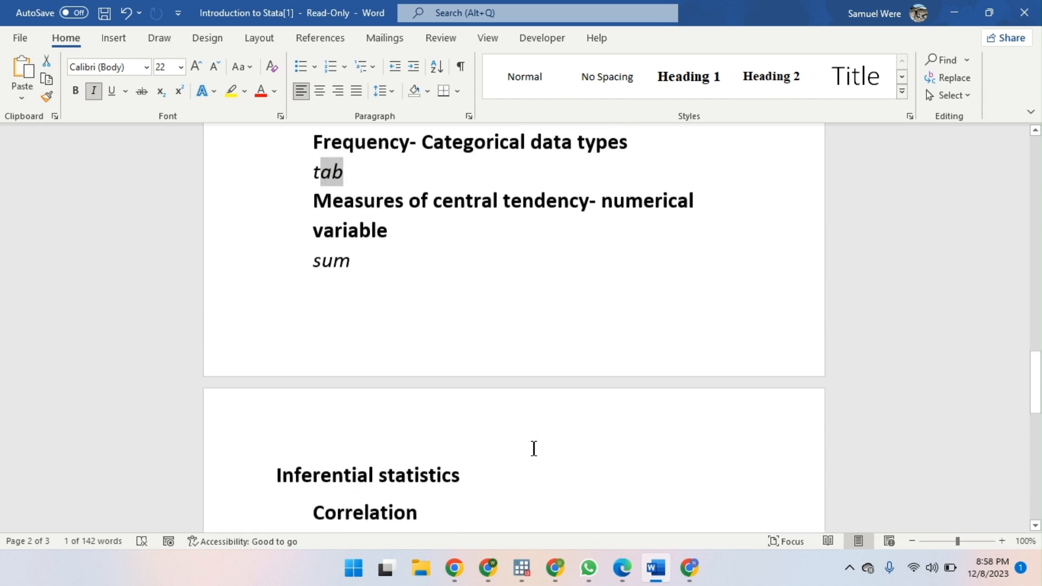
pyautogui.scroll(-2, 346, 299)
pyautogui.scroll(-2, 345, 299)
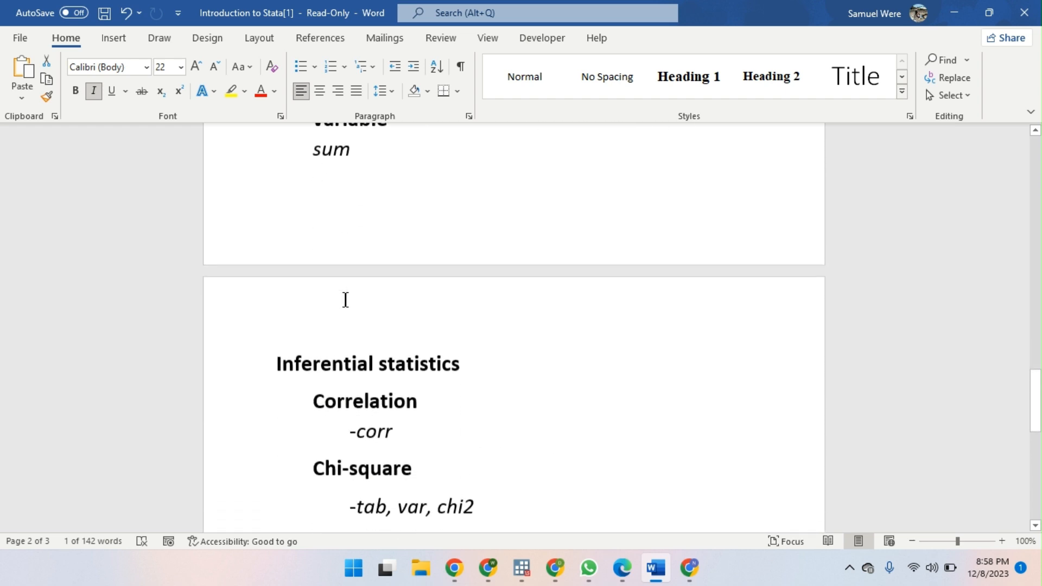
pyautogui.scroll(-2, 388, 433)
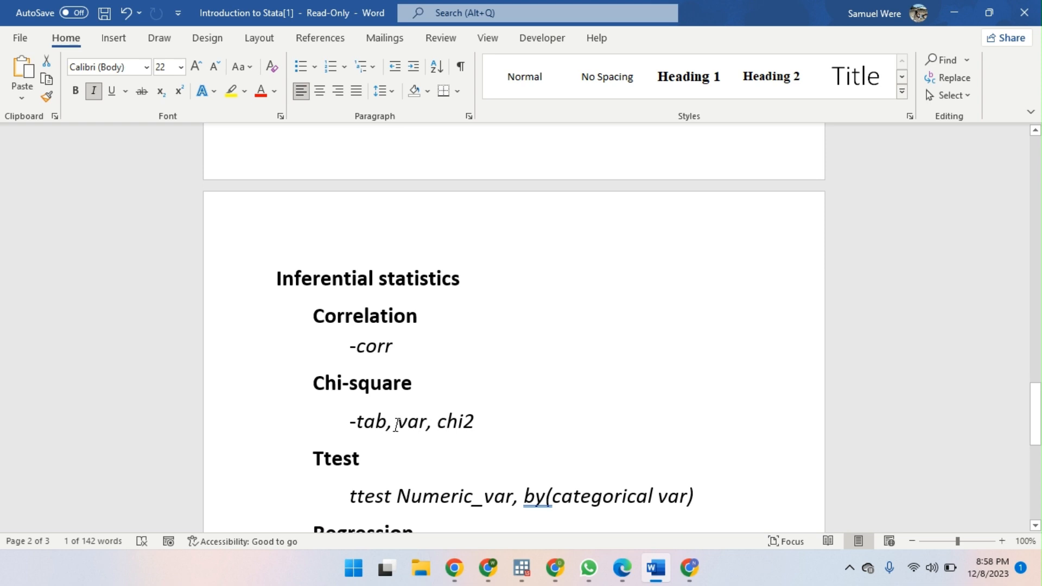
pyautogui.scroll(-5, 357, 412)
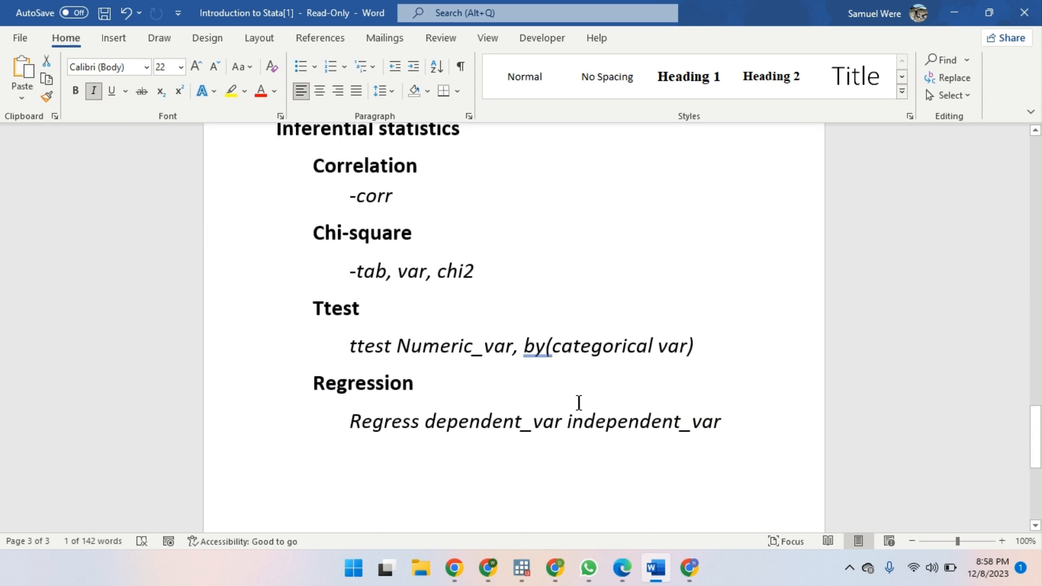
pyautogui.scroll(-2, 578, 402)
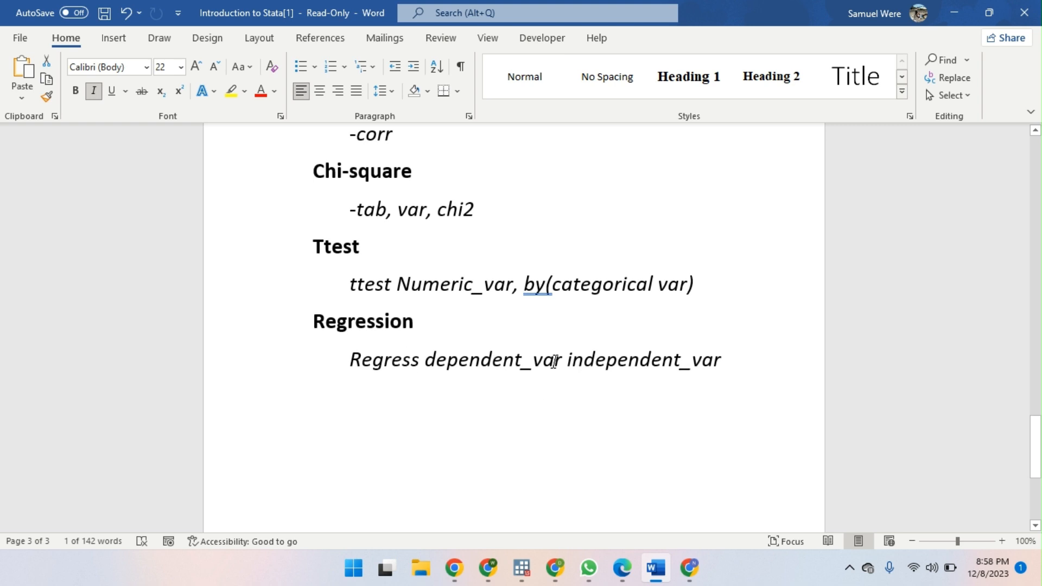
# Change "independent_var" to "independent_var(s)" in the syntax line under the Regression heading.
pyautogui.click(727, 359)
pyautogui.write('iables')
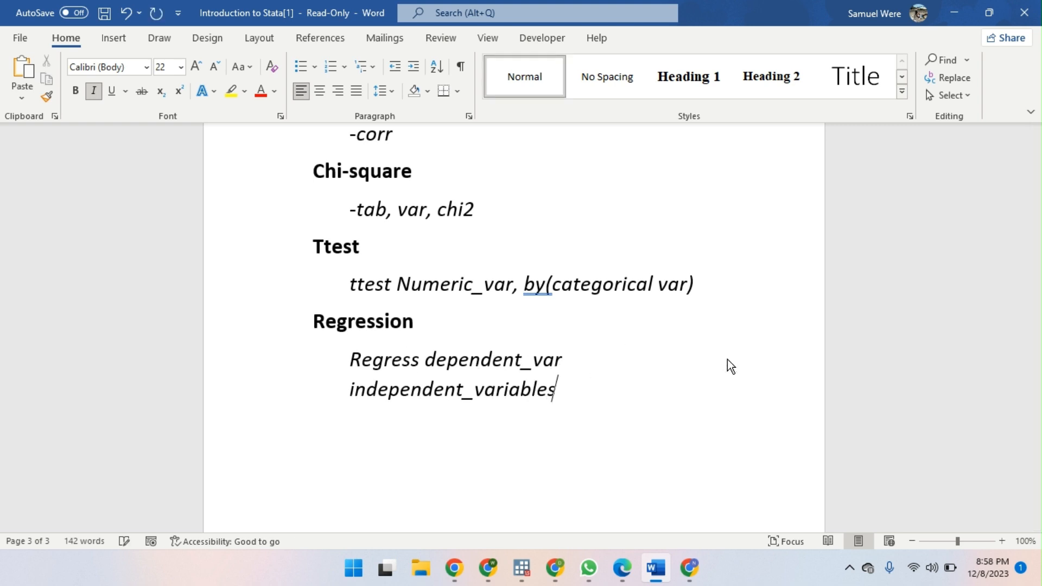
pyautogui.press('BackSpace')
pyautogui.press('BackSpace')
pyautogui.press('BackSpace')
pyautogui.press('BackSpace')
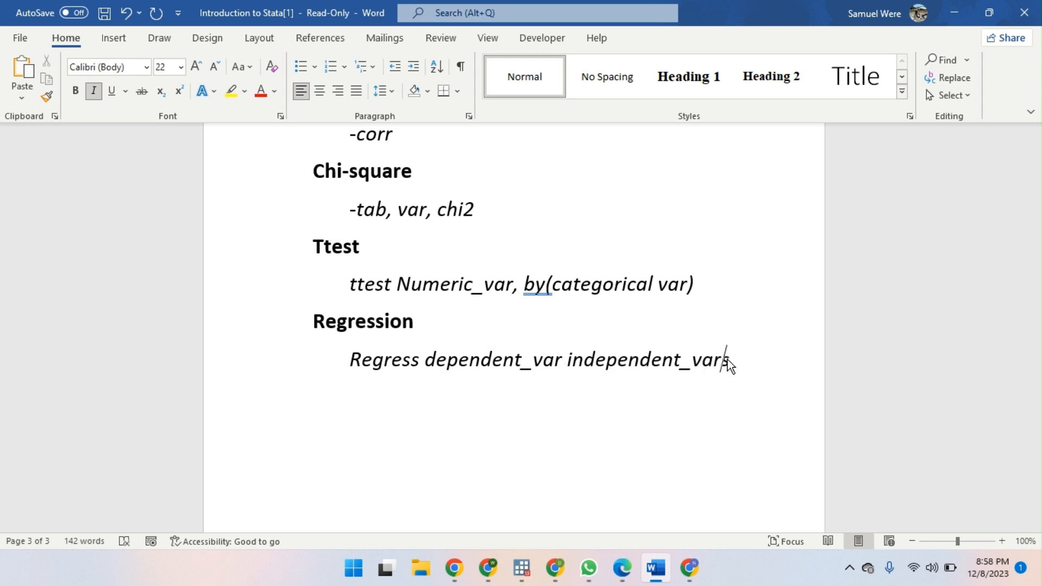
pyautogui.write('(s)')
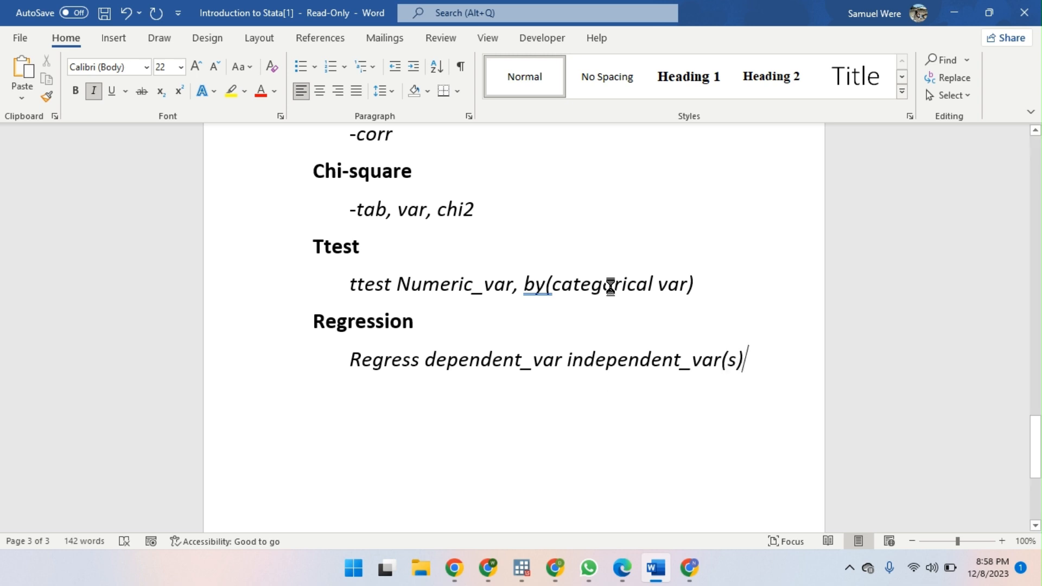
# Save the document as the Word file "Introduction to Stata[1]" in the PROJECT DOCUMENTS folder inside Downloads.
pyautogui.hotkey('ctrl', 's')
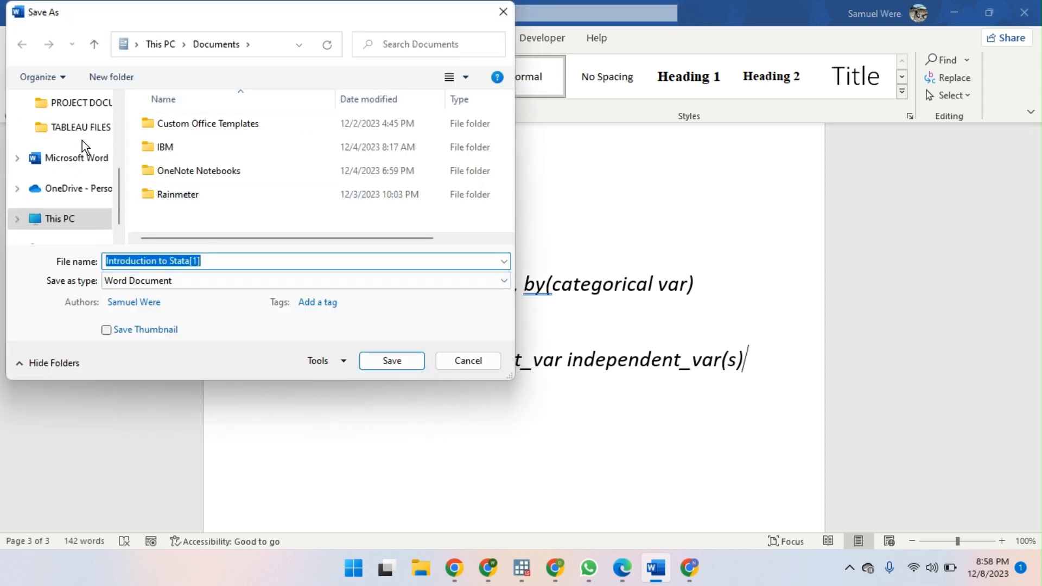
pyautogui.click(81, 115)
pyautogui.scroll(3, 81, 137)
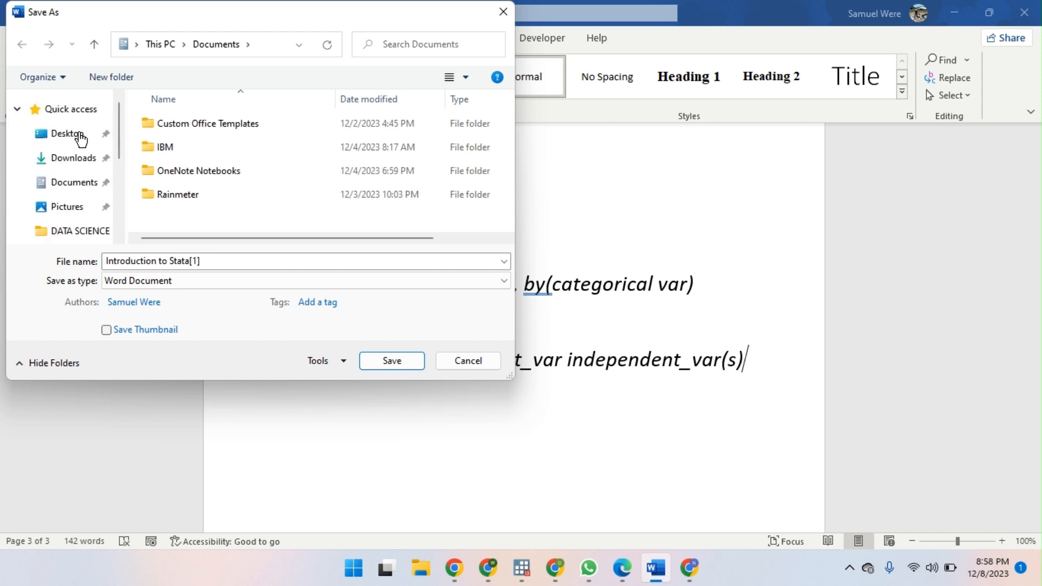
pyautogui.click(82, 230)
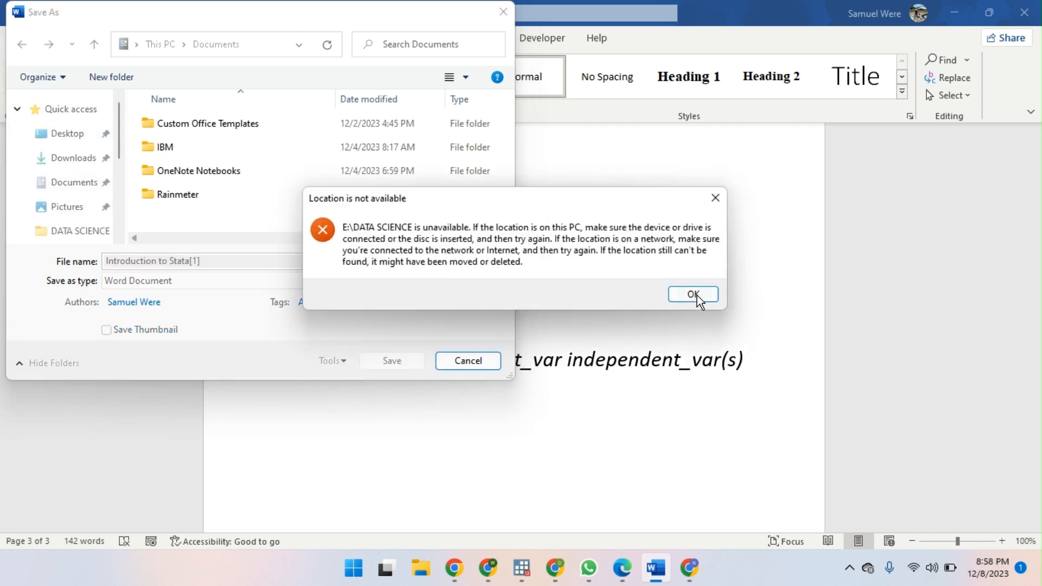
pyautogui.click(696, 295)
pyautogui.click(85, 159)
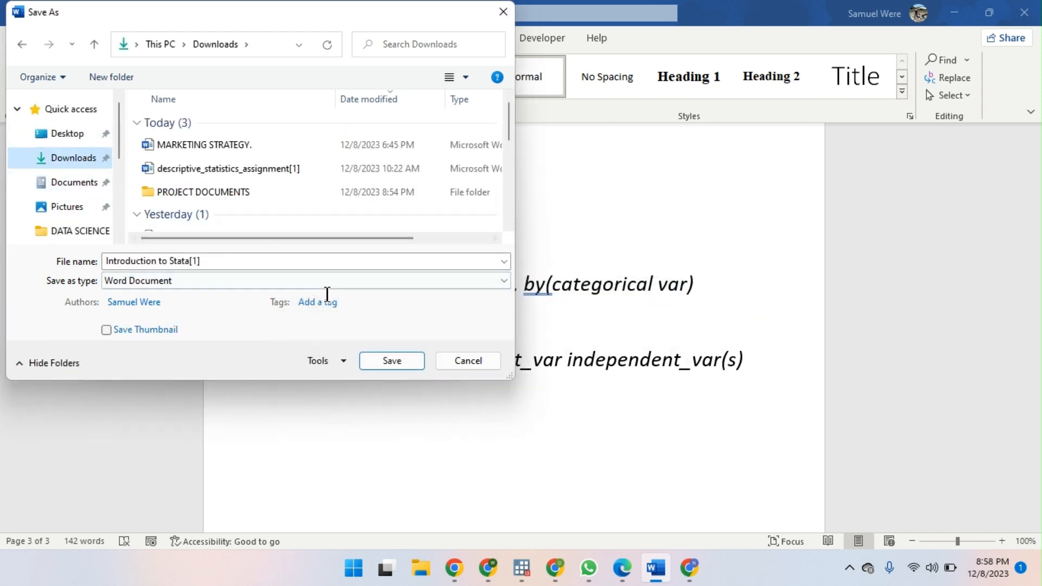
pyautogui.click(229, 191)
pyautogui.doubleClick(229, 191)
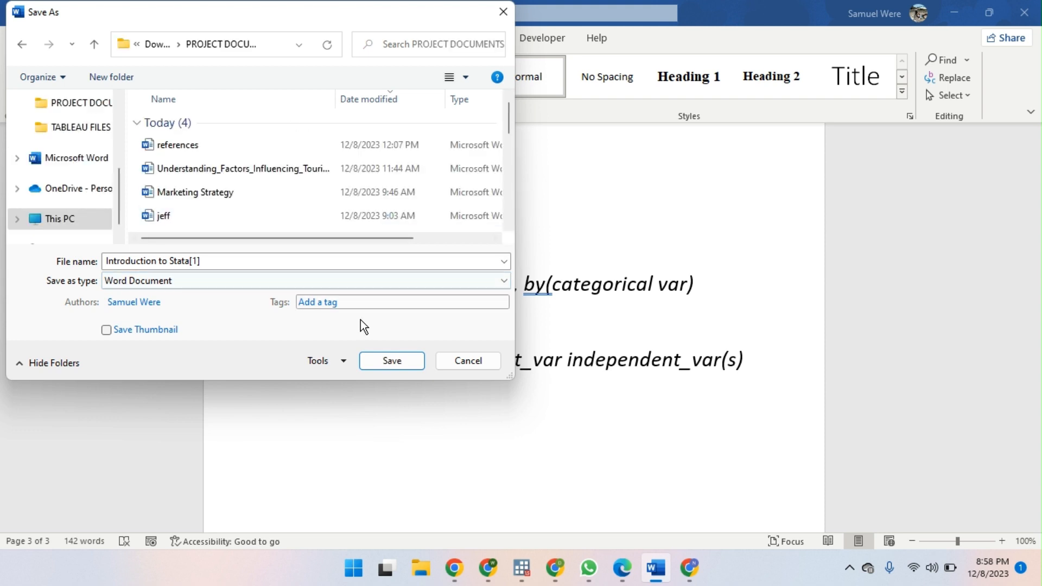
pyautogui.click(392, 361)
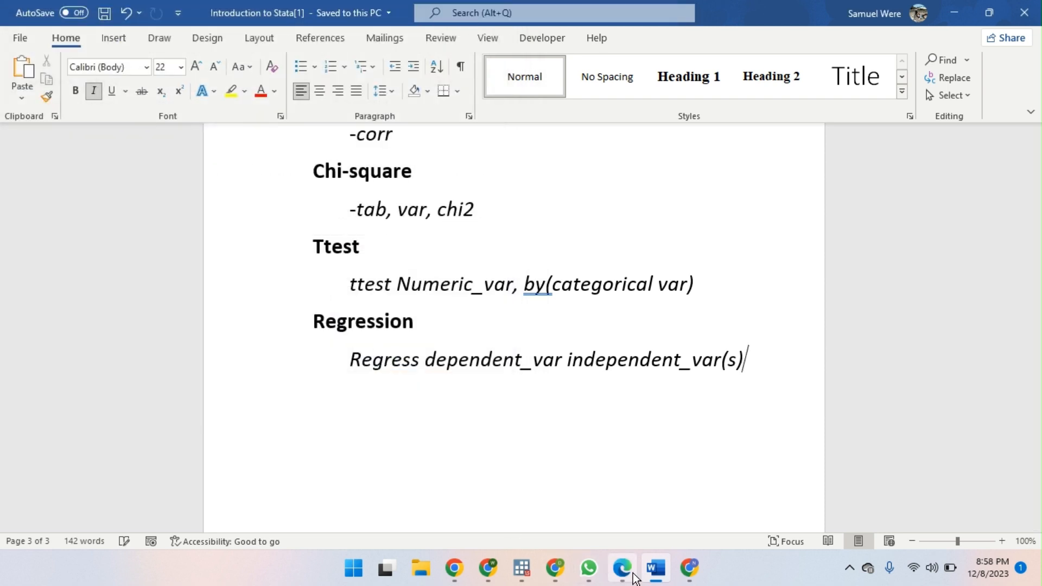
# Switch back to the Clipchamp screen recording.
pyautogui.click(688, 568)
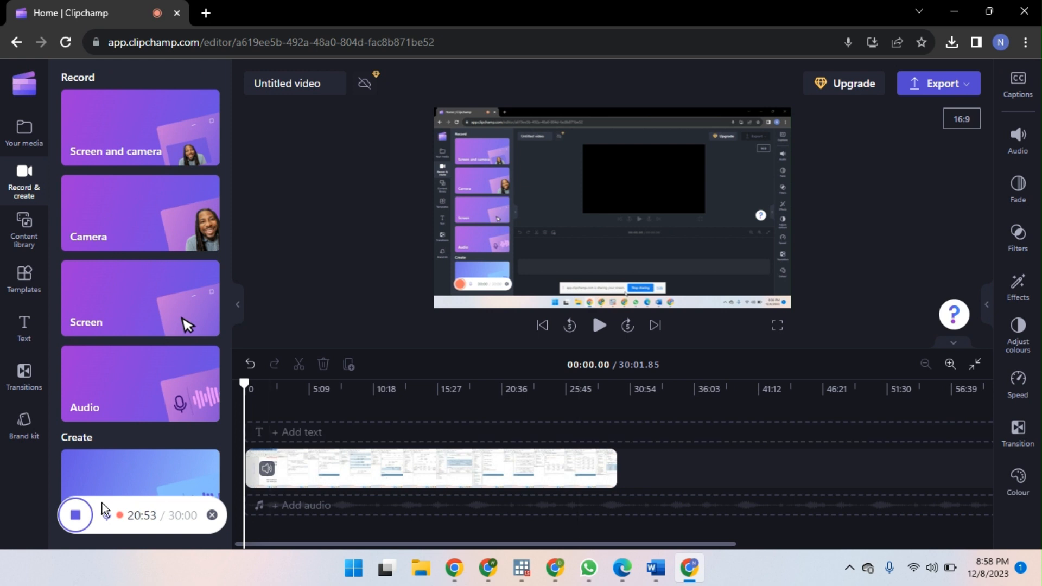